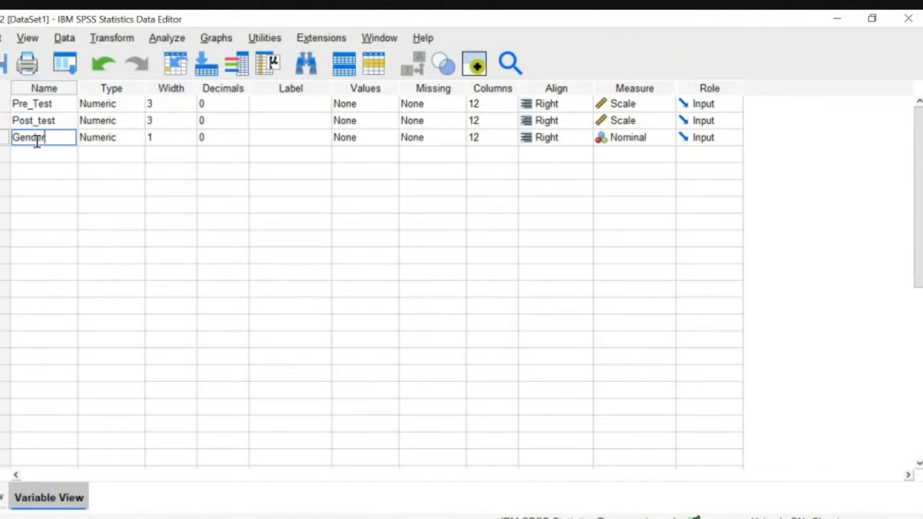
Step: Label the Pre_Test variable "Pretest of stress" and the Post_test variable "Posttest of stress"
click(304, 103)
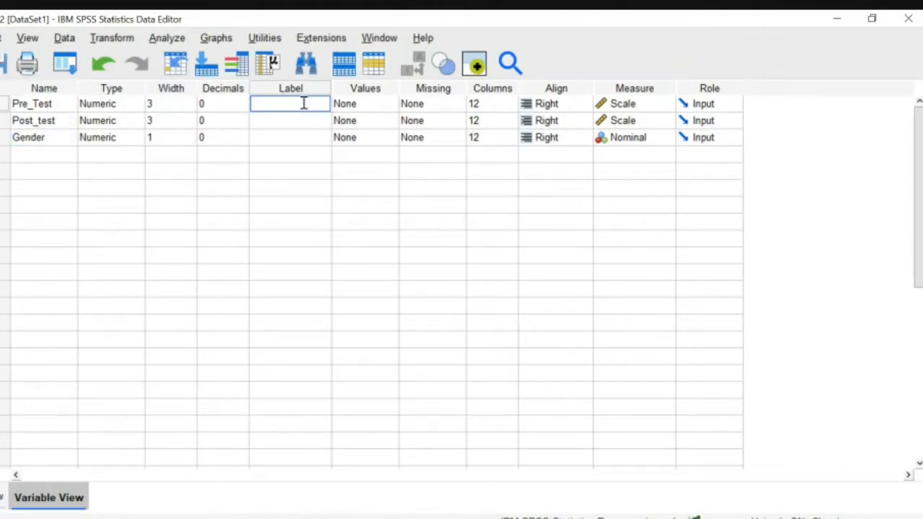
text(Pretest of)
text(stess)
click(304, 104)
text(r)
click(306, 122)
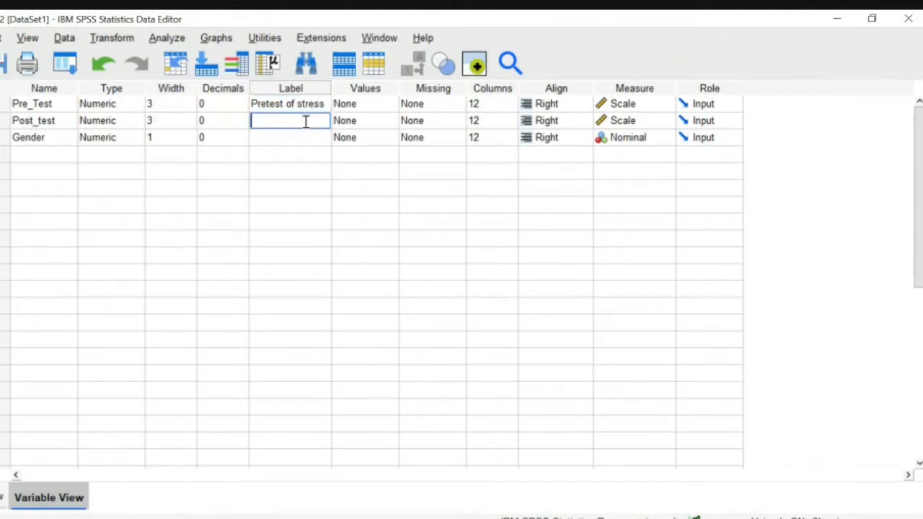
text(Posttest of stress)
Step: Define value labels for the Gender variable: 0 as Female and 1 as Male
click(345, 142)
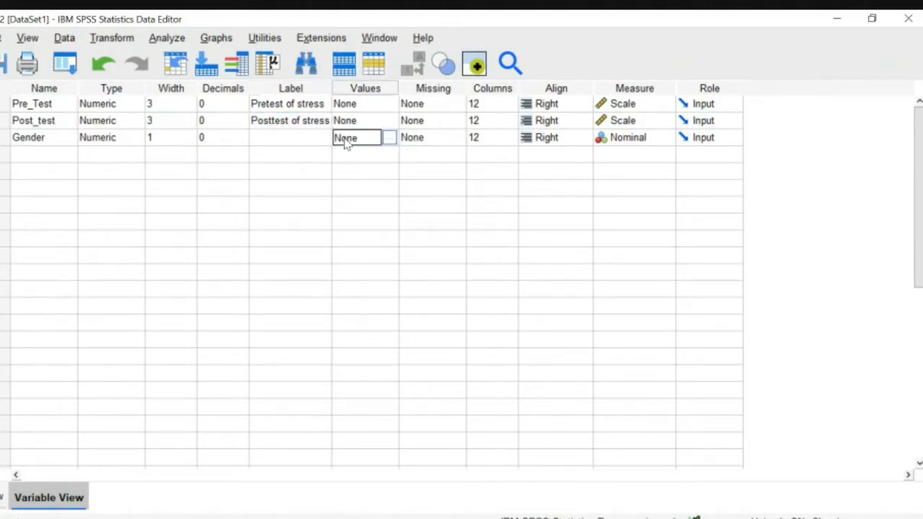
click(390, 138)
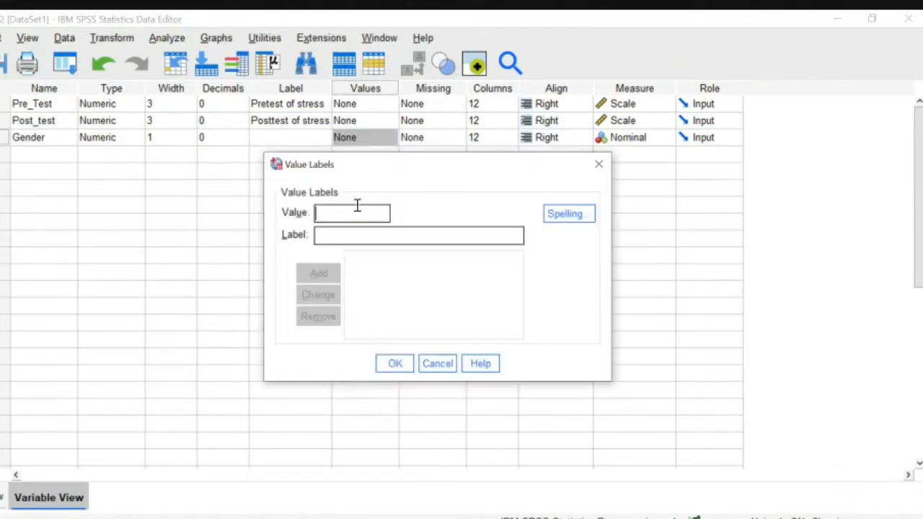
text(0Female)
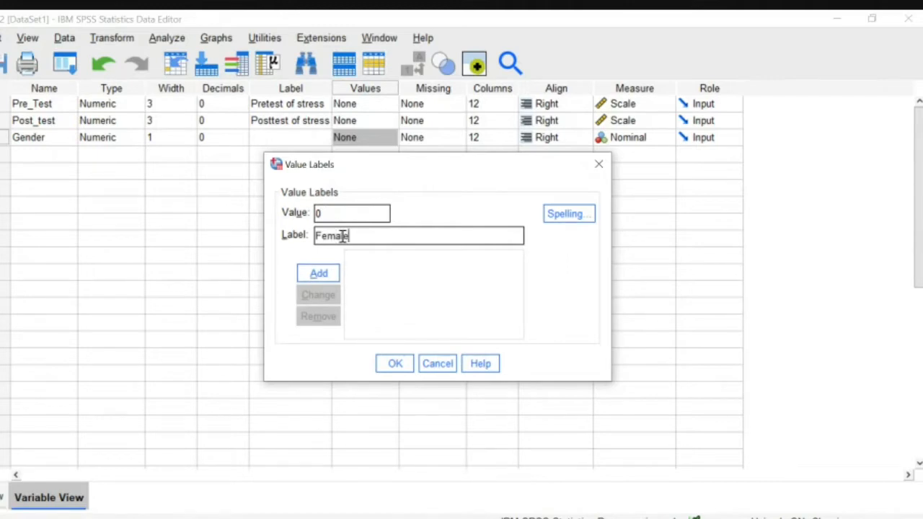
click(336, 272)
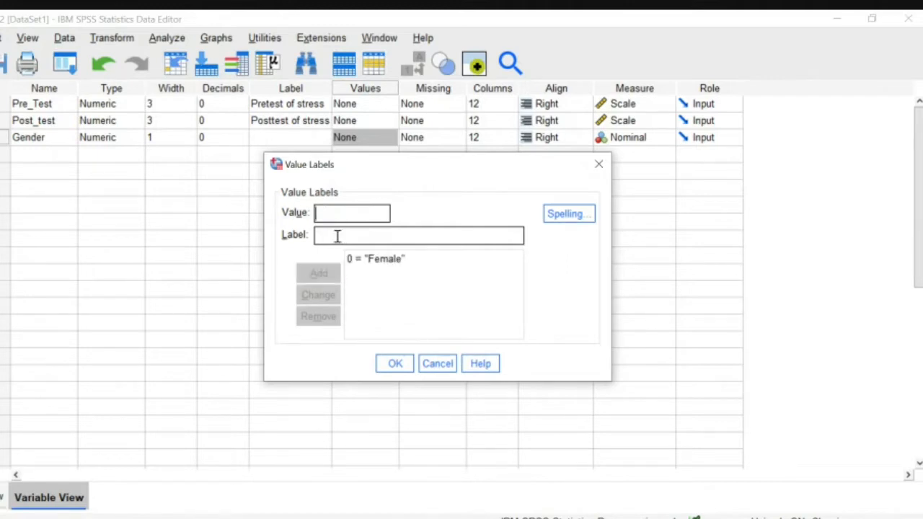
text(1)
click(342, 237)
text(Ma)
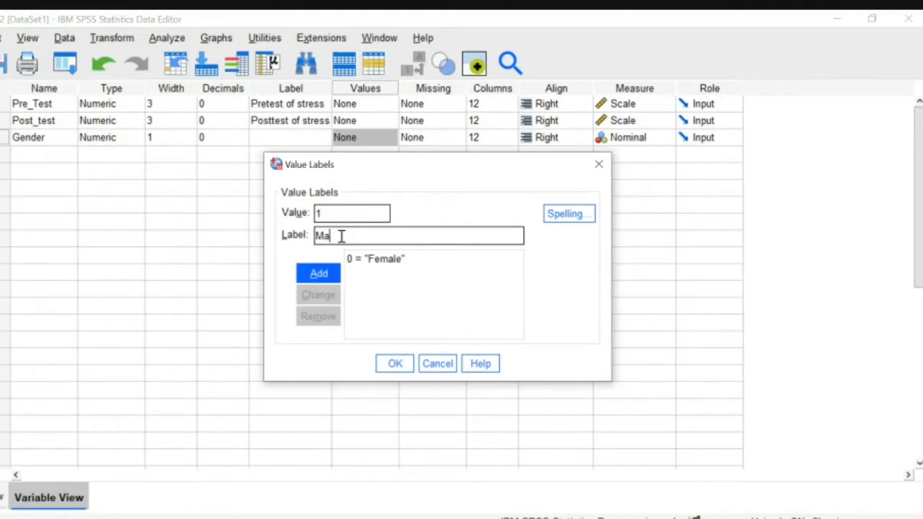
text(le)
click(327, 276)
click(403, 365)
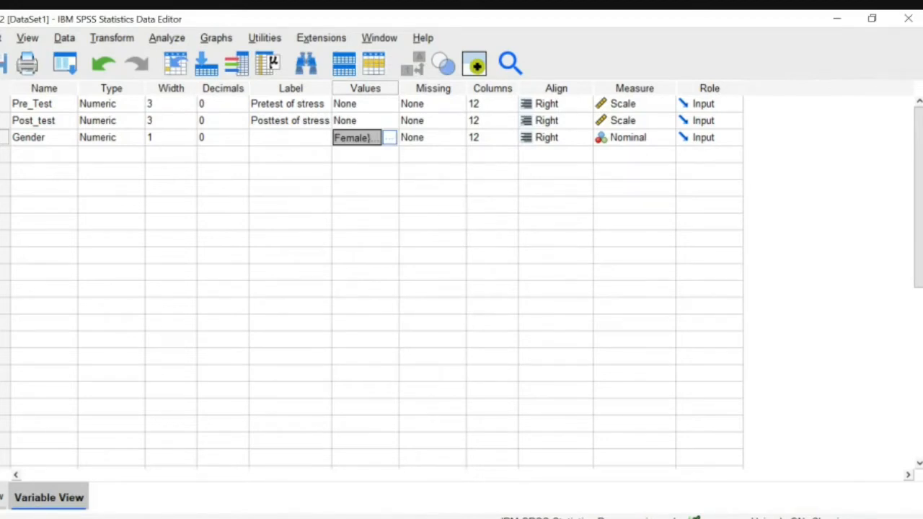
Step: Run Descriptives on Pretest of stress and Posttest of stress, saving the standardized values as variables
click(4, 497)
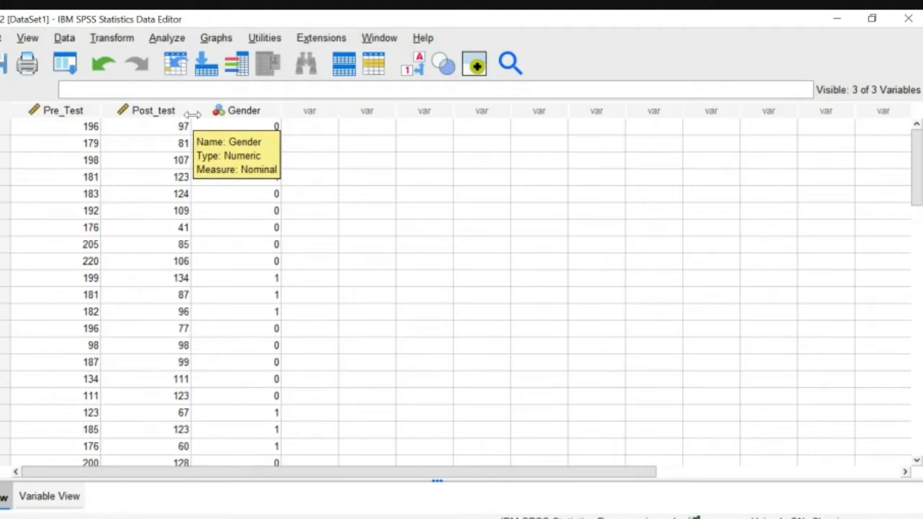
click(158, 40)
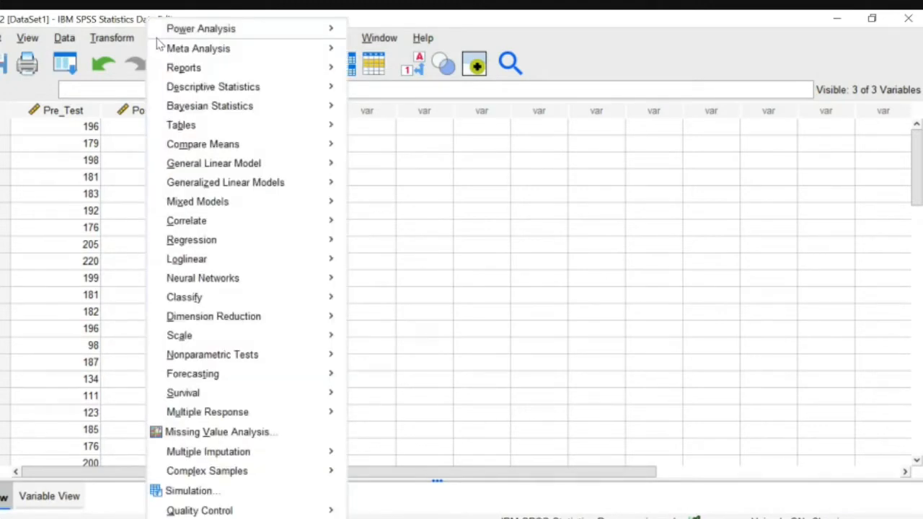
mouse_move(293, 91)
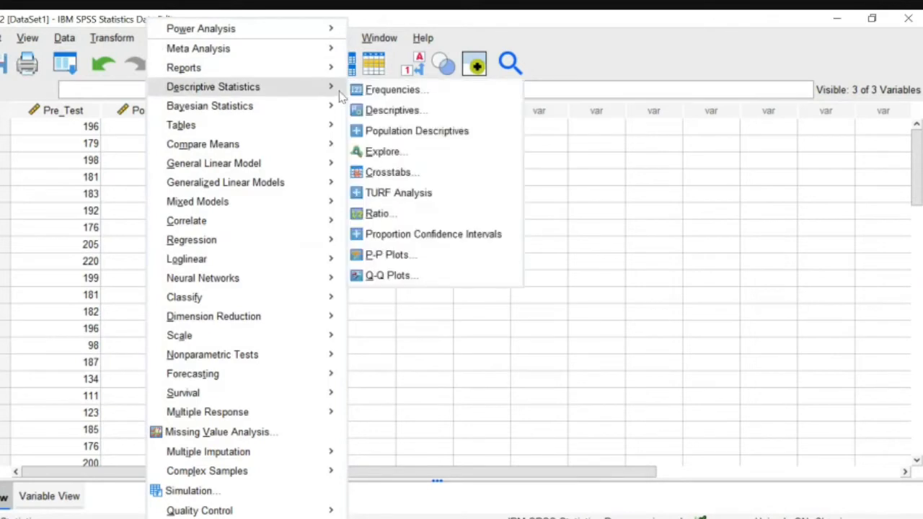
click(387, 112)
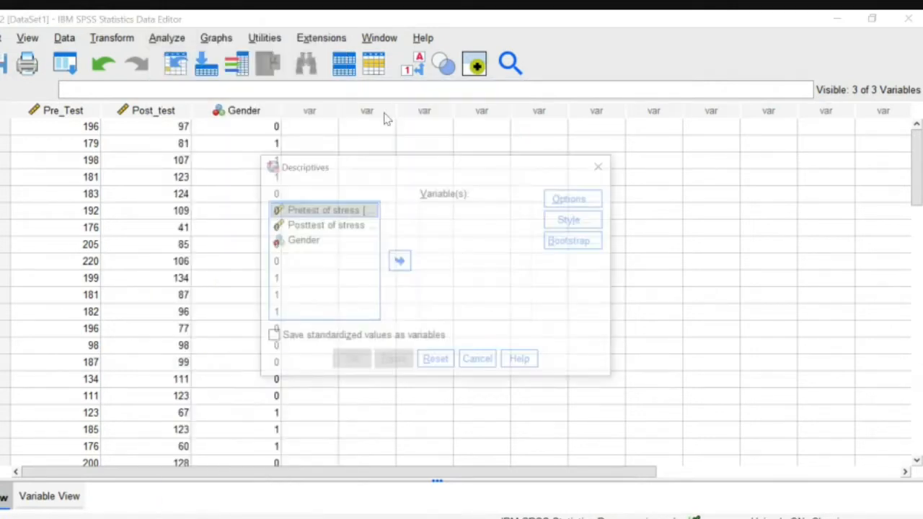
click(401, 262)
click(339, 210)
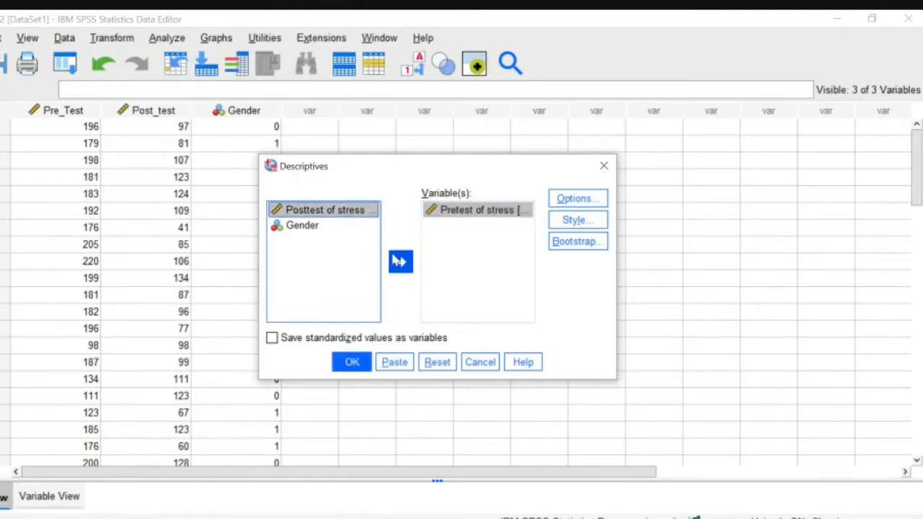
click(400, 262)
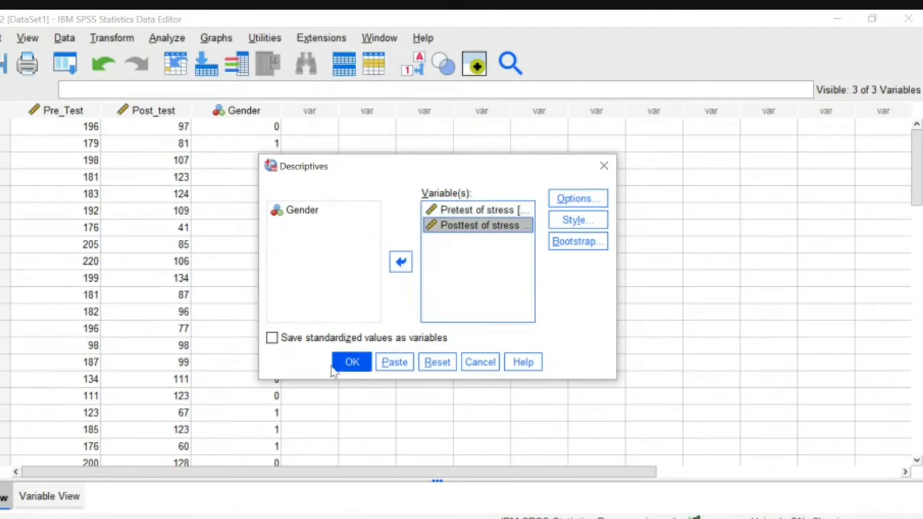
click(273, 338)
click(357, 369)
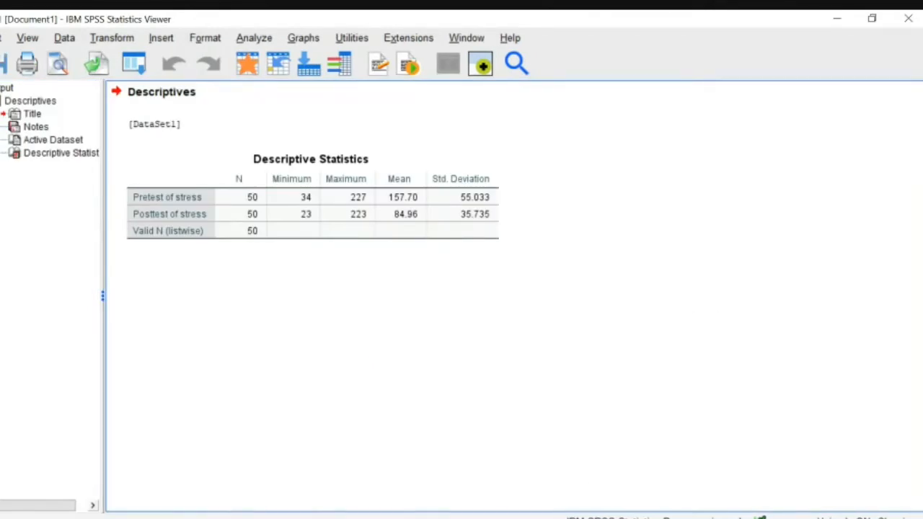
Step: Return to the dataset and sort the cases by ZPre_Test in descending order
mouse_move(605, 515)
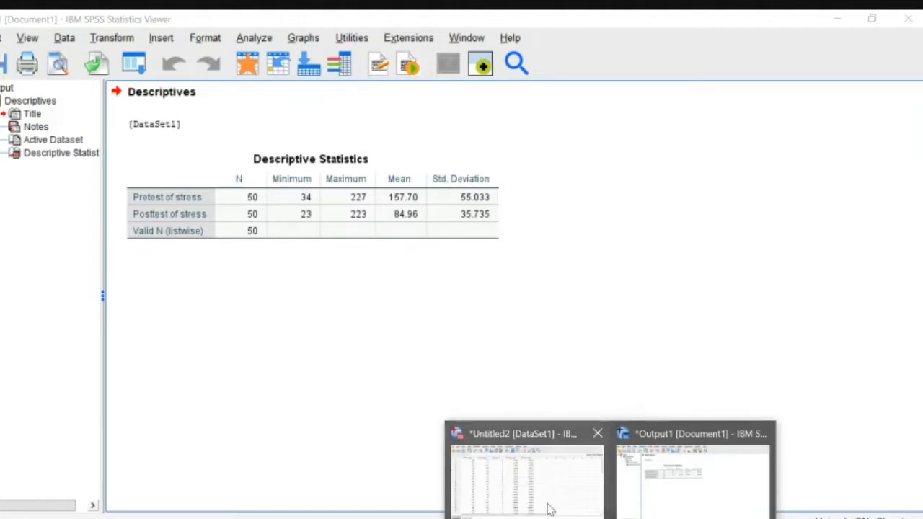
click(549, 498)
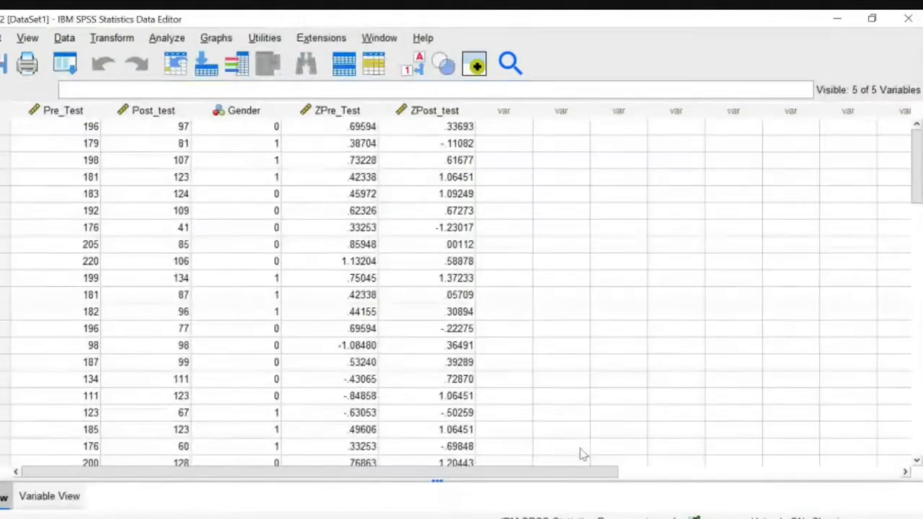
click(350, 109)
right_click(349, 111)
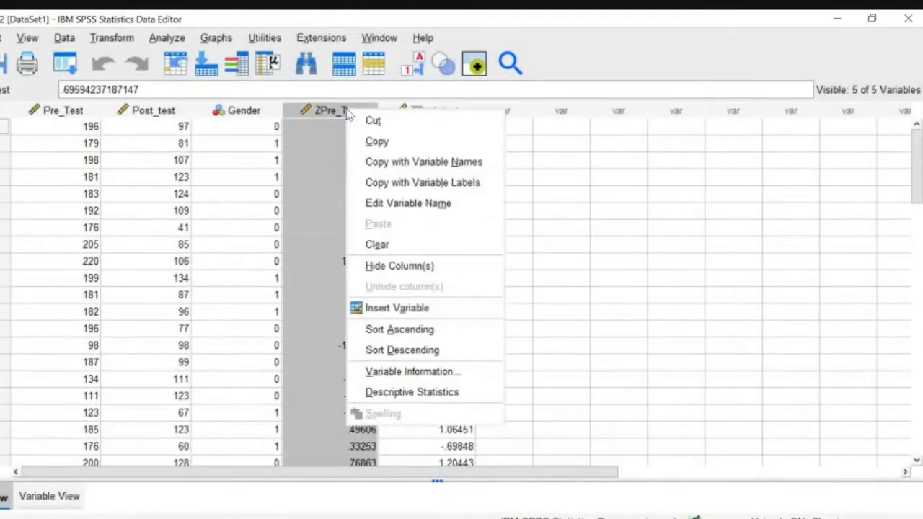
click(382, 349)
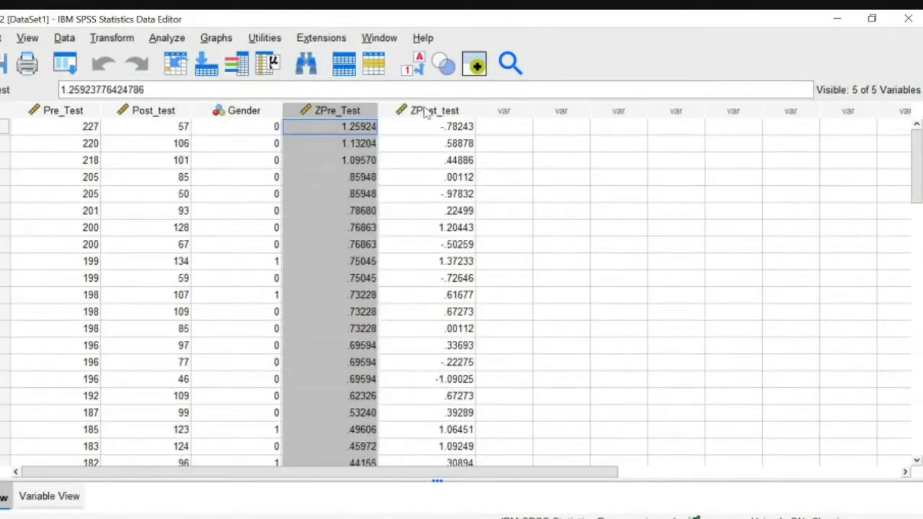
Step: Sort the cases by ZPost_test in descending order and look through the standardized scores
right_click(425, 112)
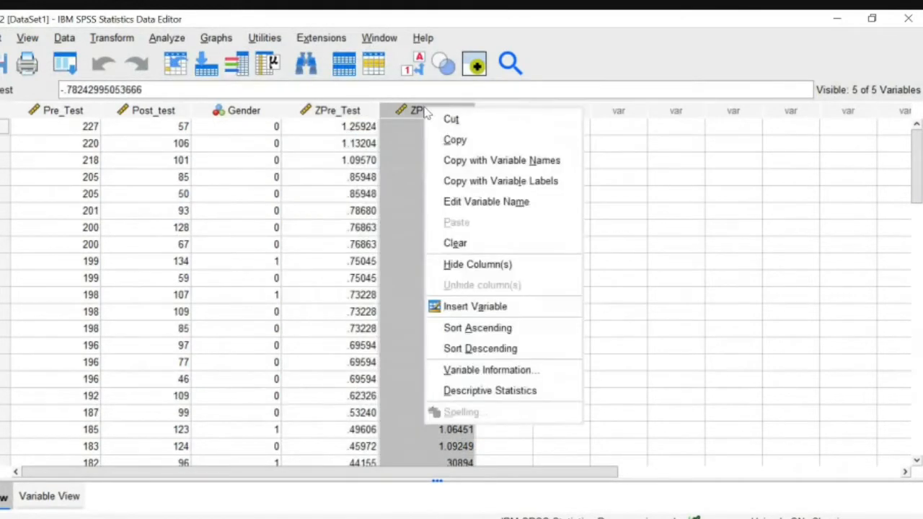
click(462, 352)
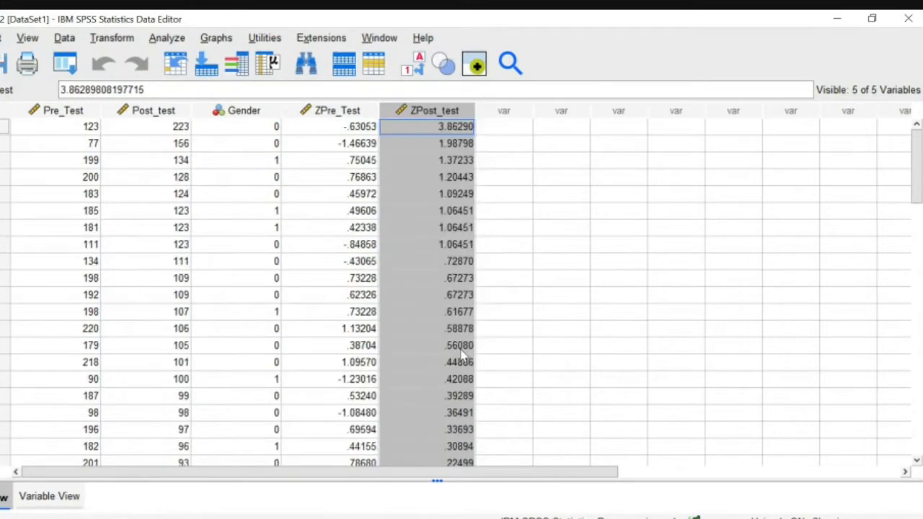
click(489, 131)
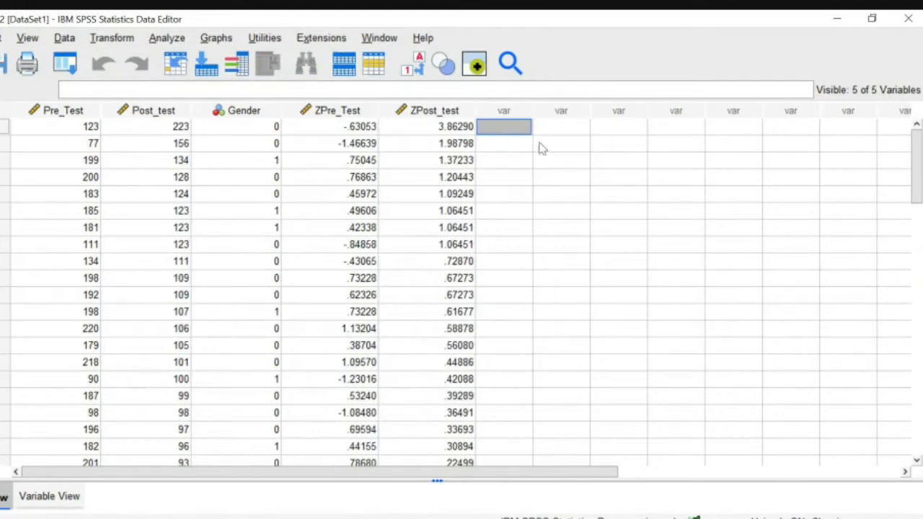
mouse_move(917, 193)
mouse_down()
mouse_move(917, 337)
mouse_move(920, 184)
mouse_up()
click(609, 518)
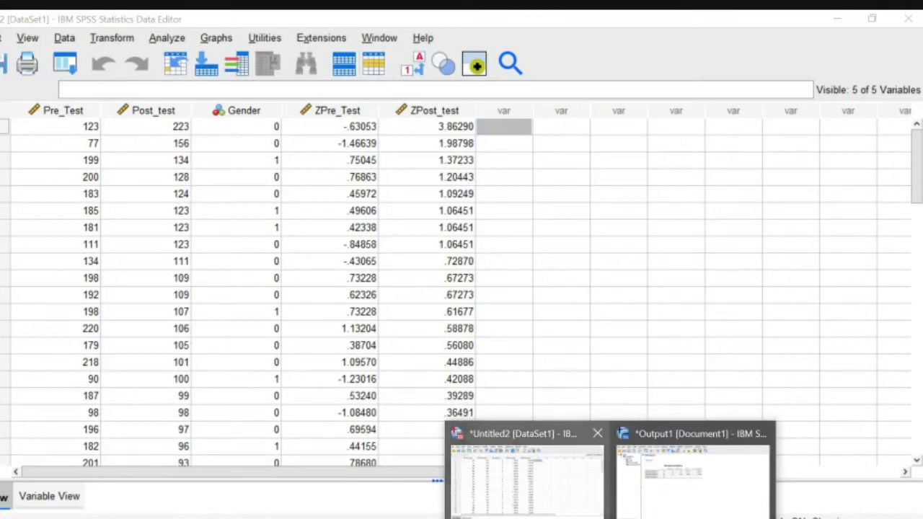
click(579, 518)
click(579, 518)
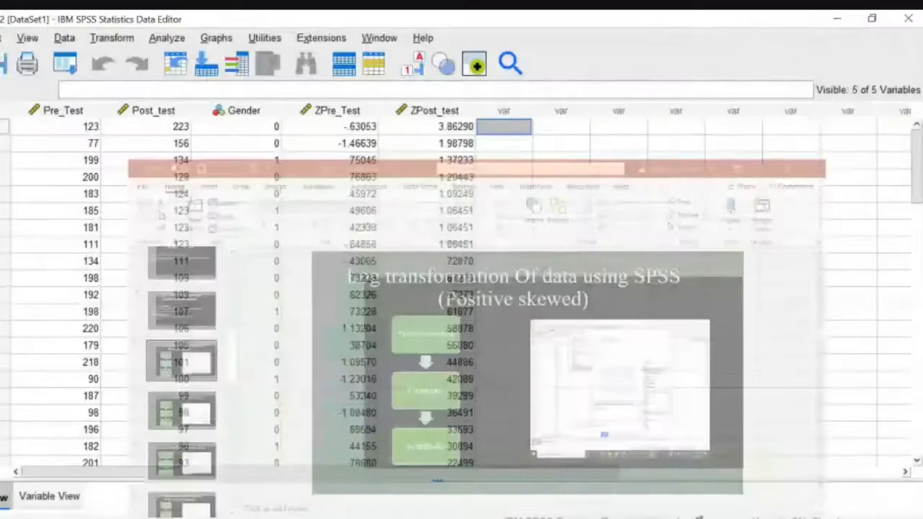
Step: Begin a Compute Variable transformation with Log10_Pretest as the target variable and Pre_Test as the numeric expression
click(113, 38)
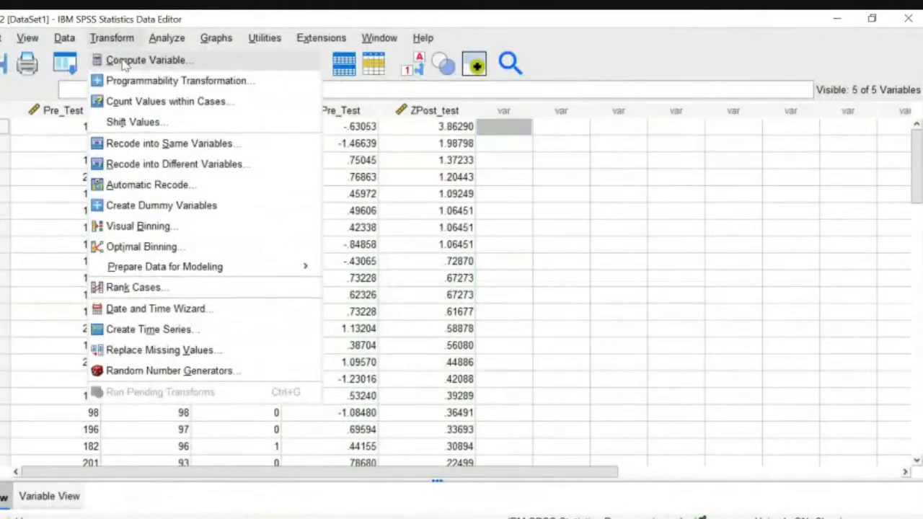
click(124, 64)
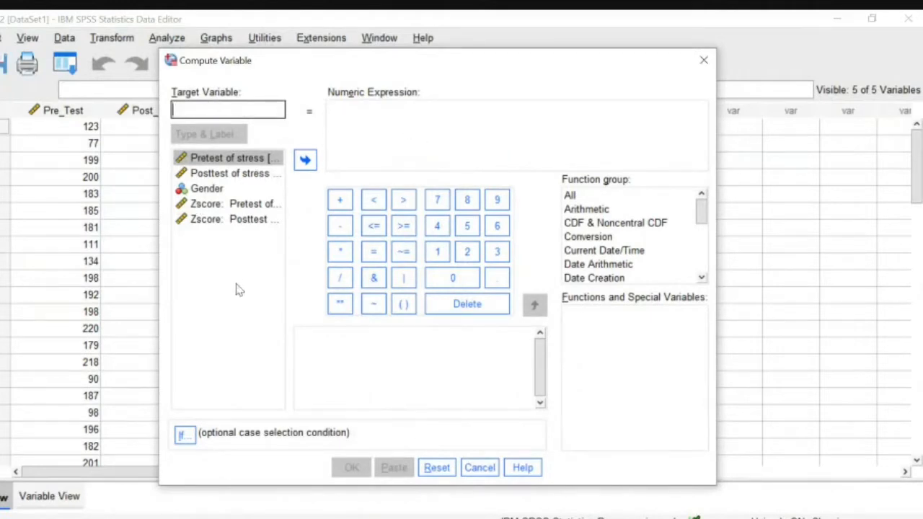
click(232, 164)
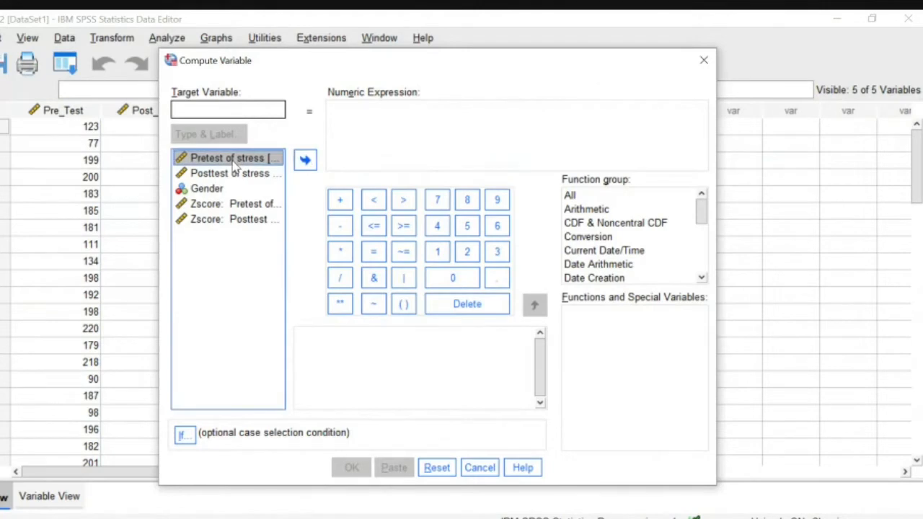
click(304, 161)
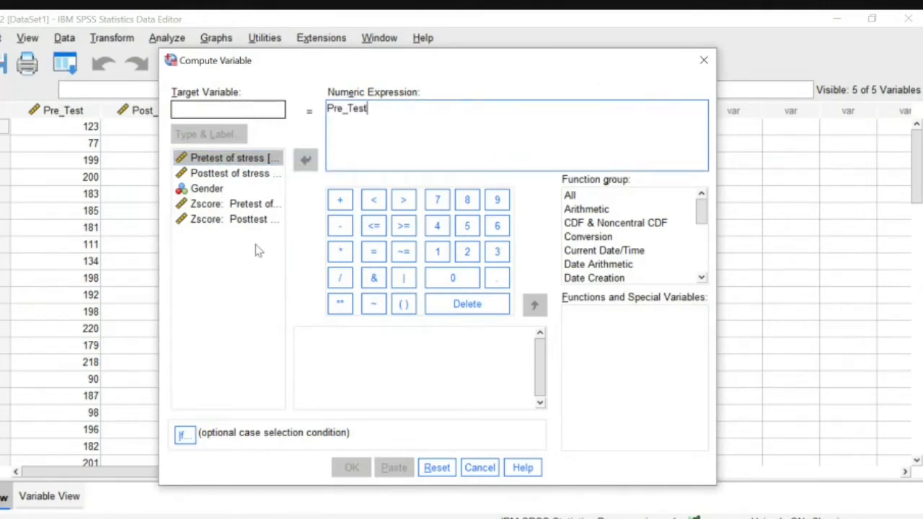
click(218, 109)
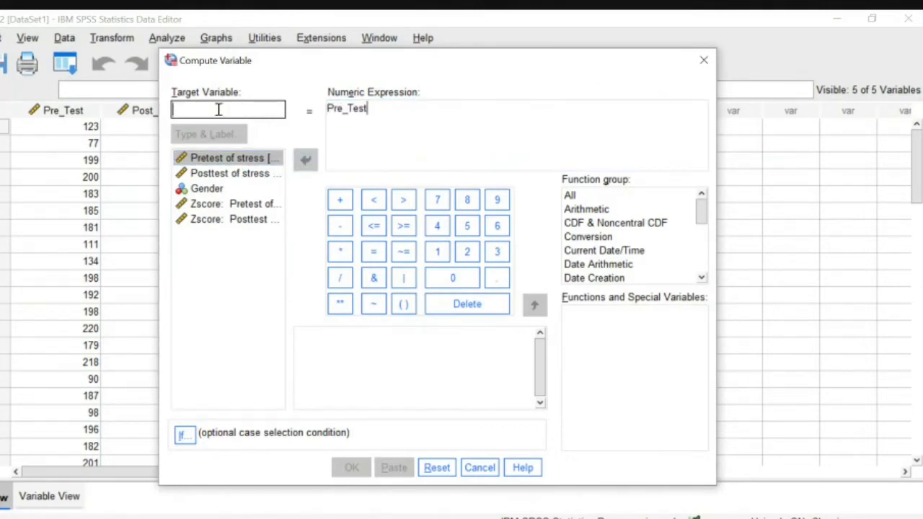
text(Log10)
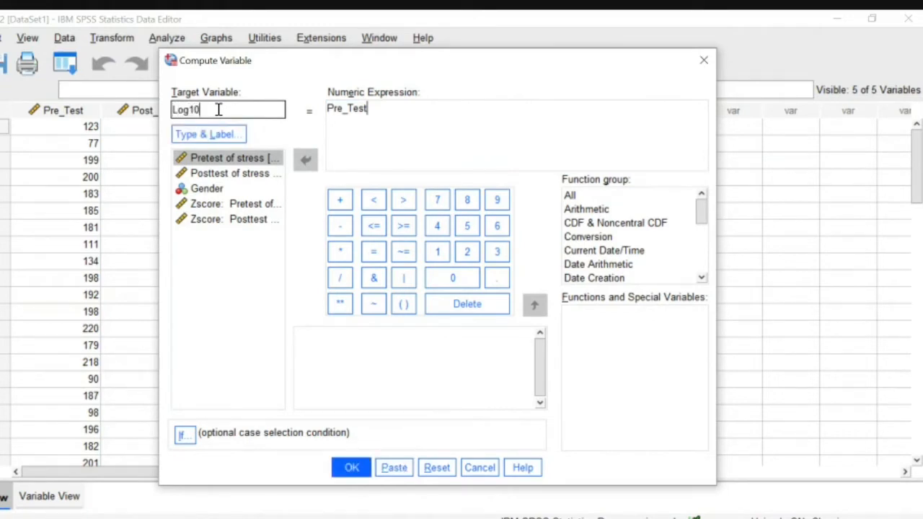
text(_Pretest)
Step: Clear Pre_Test from the numeric expression for the Log10_Pretest target variable
click(366, 109)
text(Pre_Test)
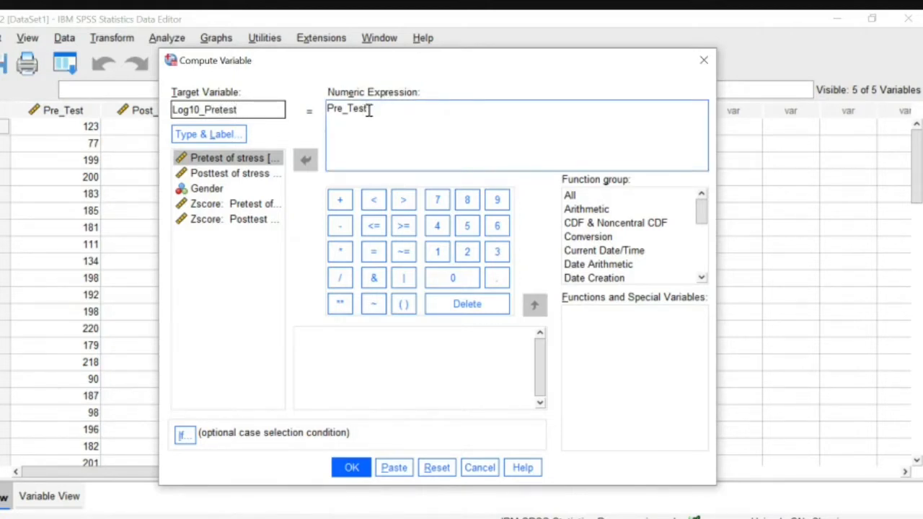
drag(368, 109, 327, 109)
key(Delete)
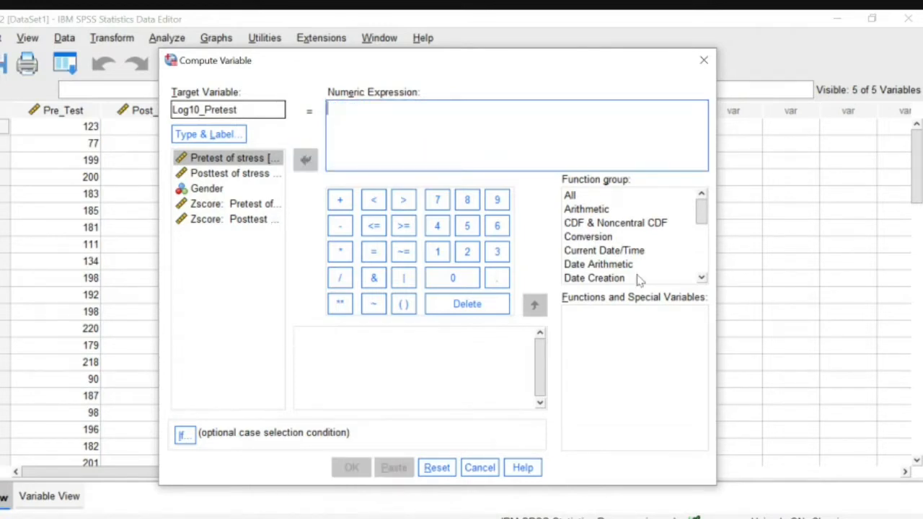
Step: Compute Log10_Pretest as LG10(Pre_Test), using the Lg10 function from the Arithmetic group with Pretest of stress as its argument
click(587, 210)
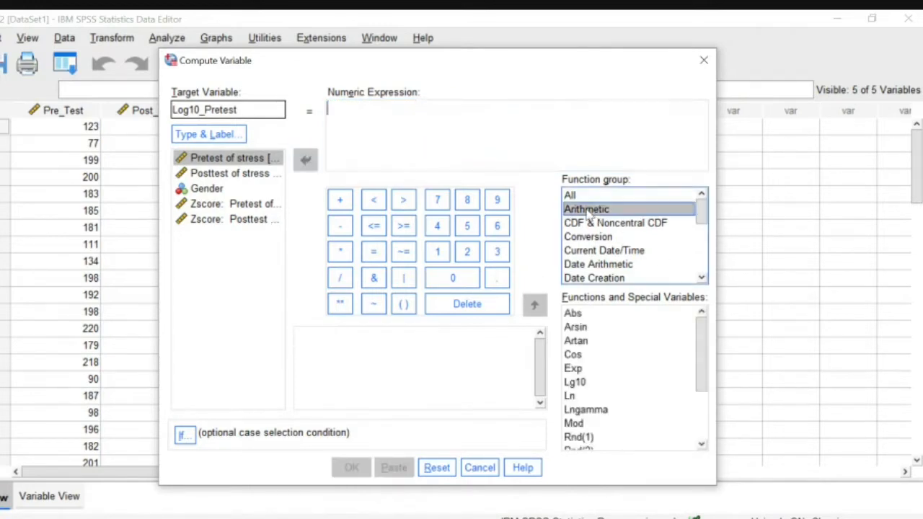
click(577, 386)
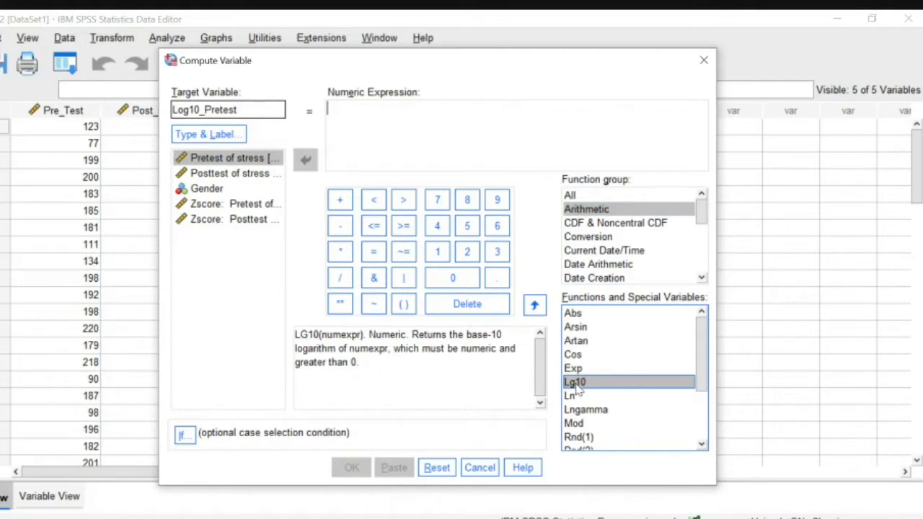
click(534, 305)
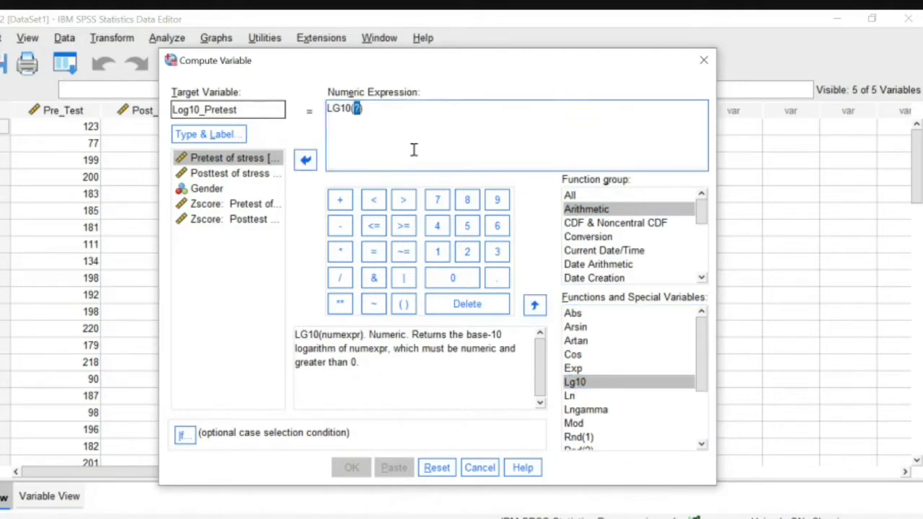
click(365, 119)
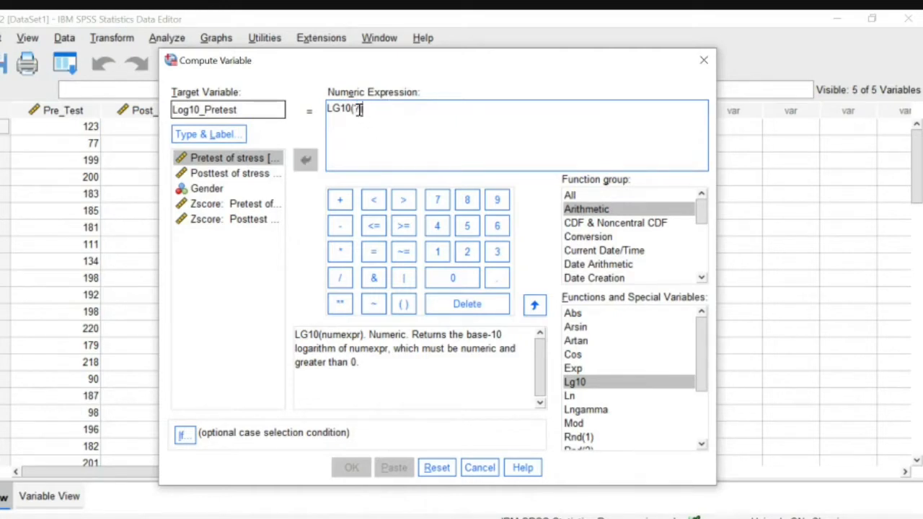
key(BackSpace)
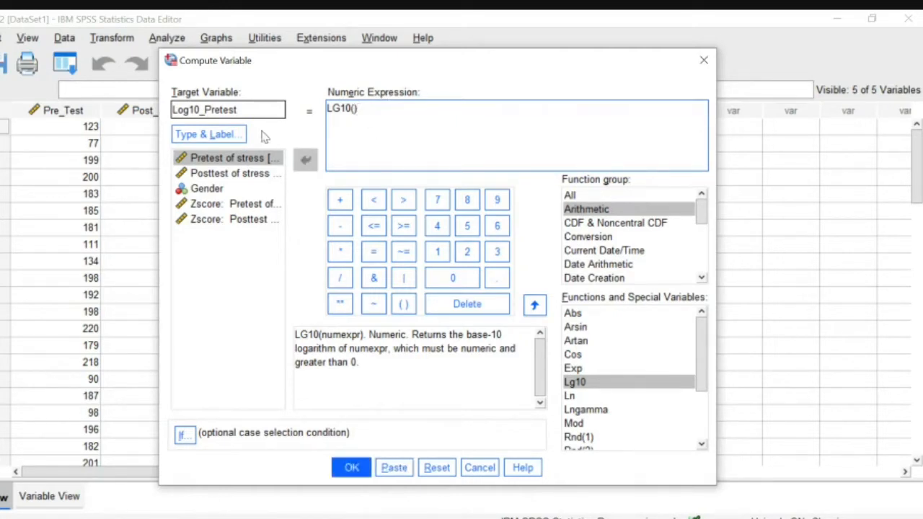
click(233, 161)
click(305, 160)
click(349, 467)
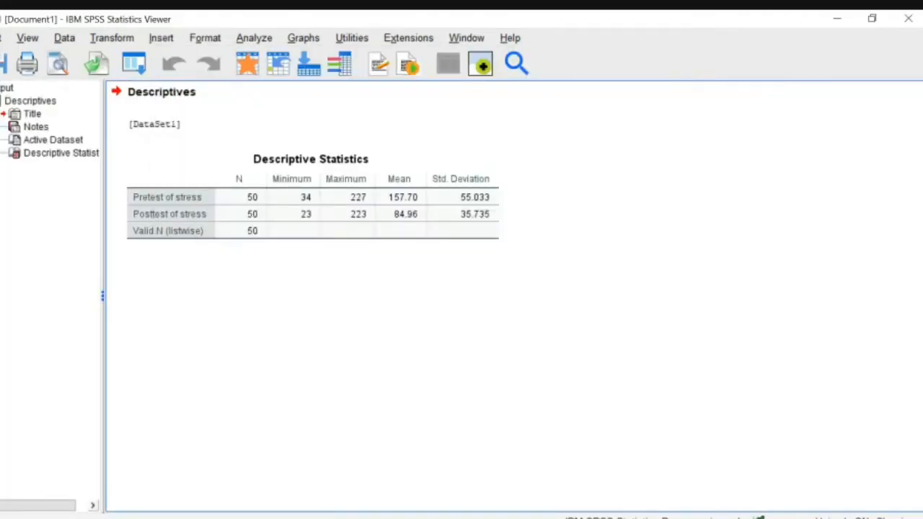
Step: Return to the dataset and start another Compute Variable transformation with Log10_Posttest as the target variable
click(570, 518)
click(610, 518)
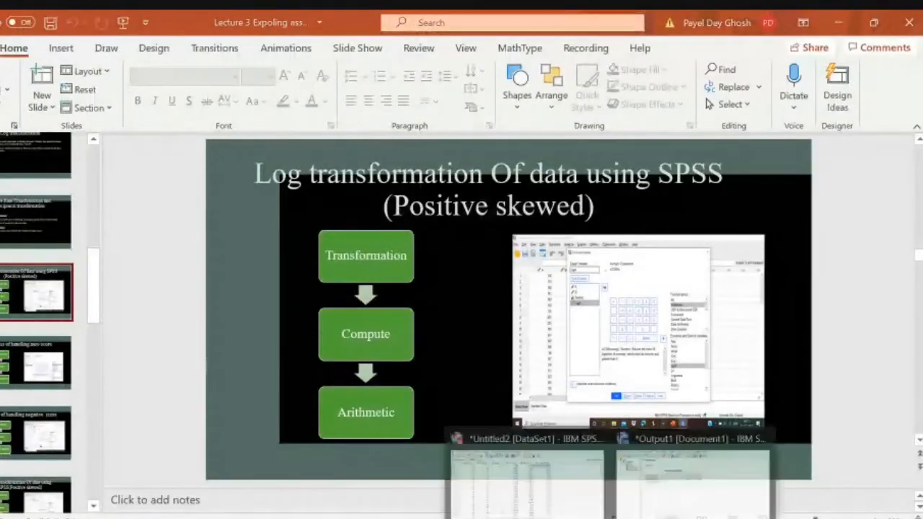
click(577, 508)
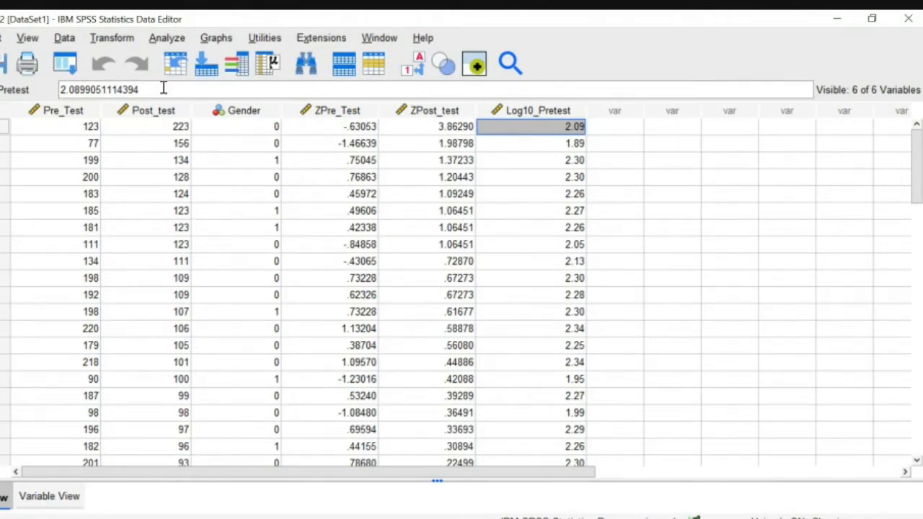
click(123, 42)
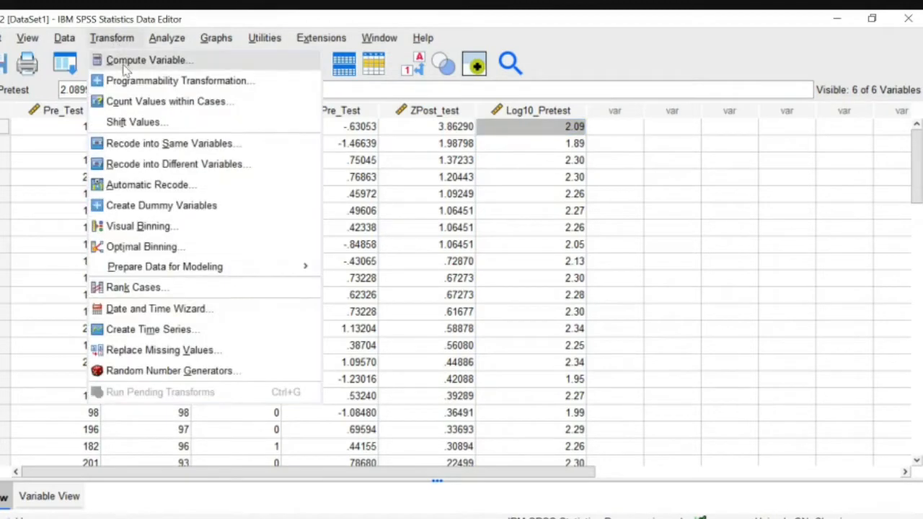
click(124, 64)
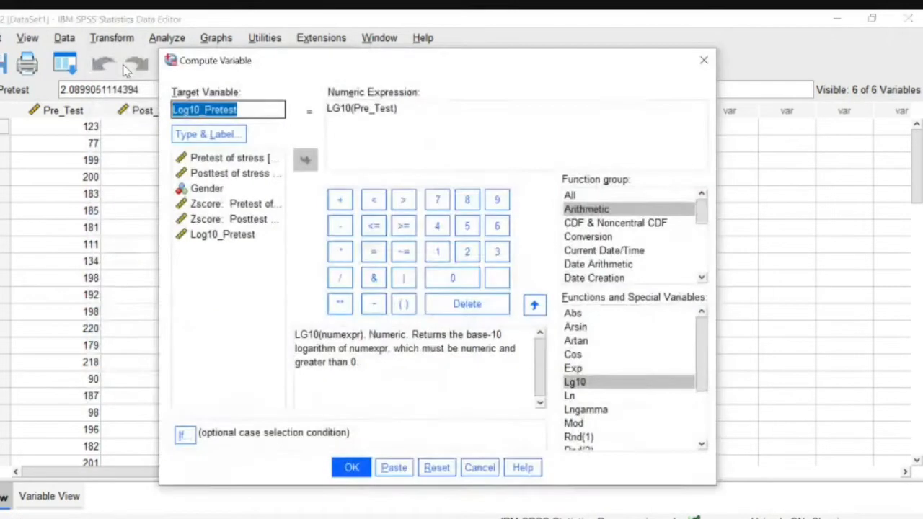
click(244, 114)
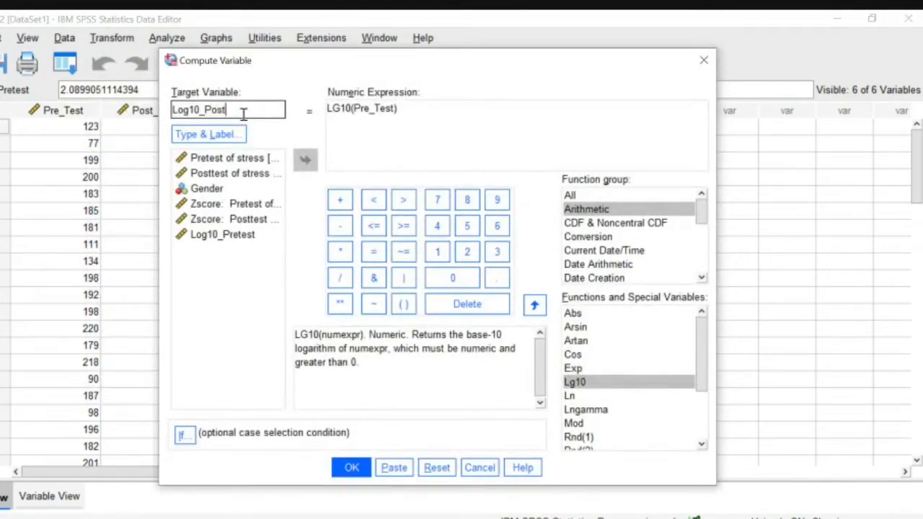
Step: Clear the existing LG10(Pre_Test) numeric expression
click(402, 112)
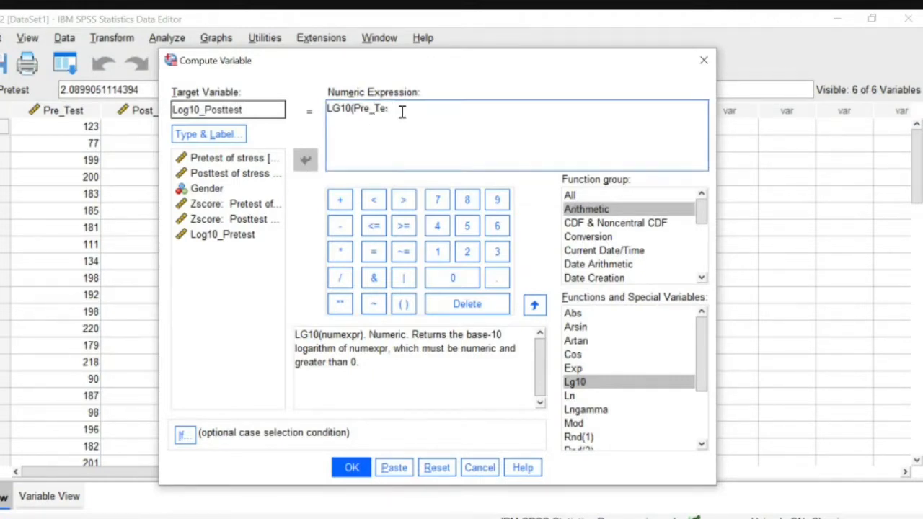
key(BackSpace)
key(BackSpace)
key(BackSpace)
key(BackSpace)
key(BackSpace)
key(BackSpace)
key(BackSpace)
key(BackSpace)
key(BackSpace)
key(BackSpace)
key(BackSpace)
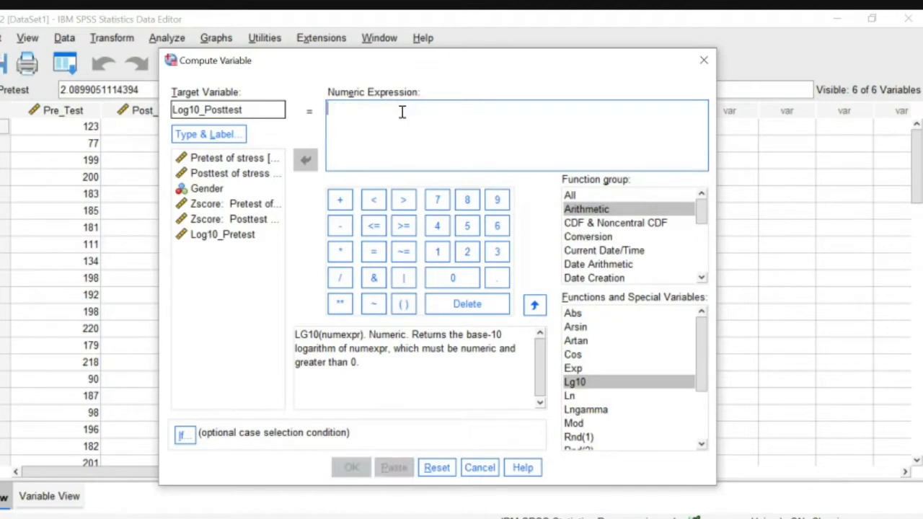
Step: Compute Log10_Posttest as LG10(Post_test), using the Lg10 function with Posttest of stress as its argument
click(577, 383)
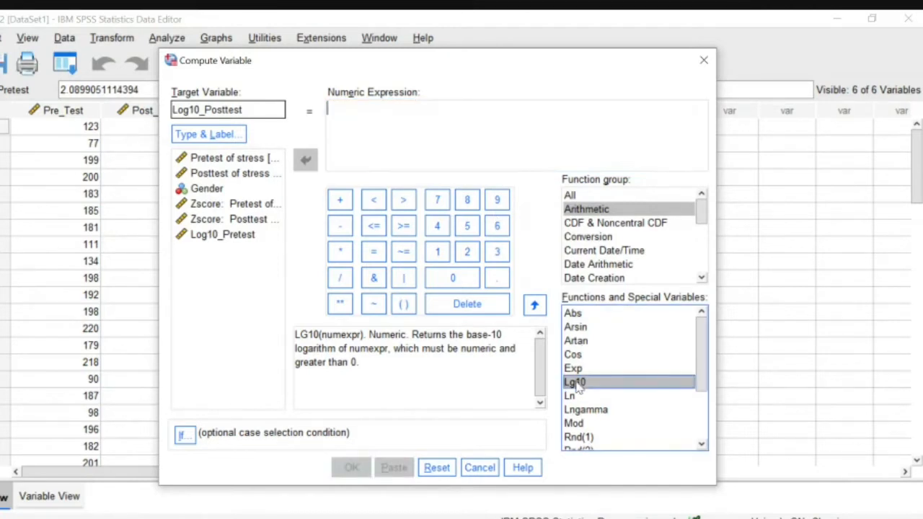
click(534, 307)
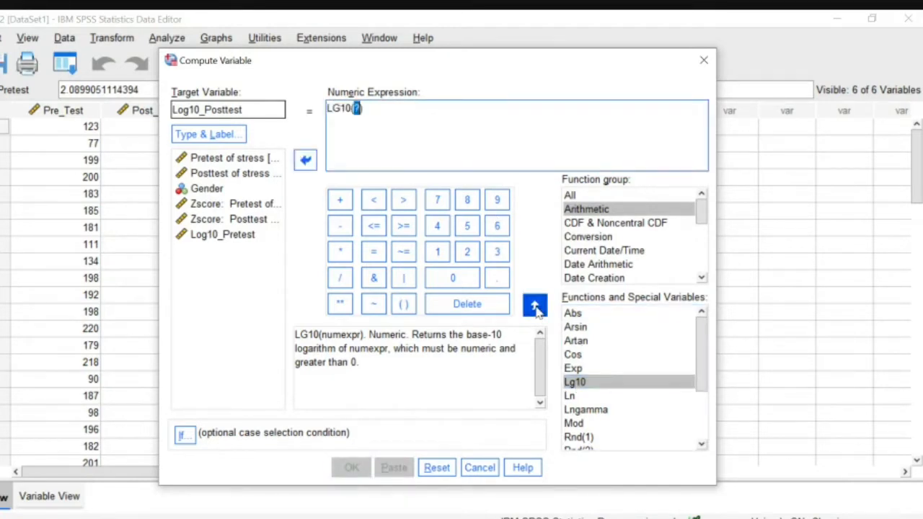
click(360, 108)
key(BackSpace)
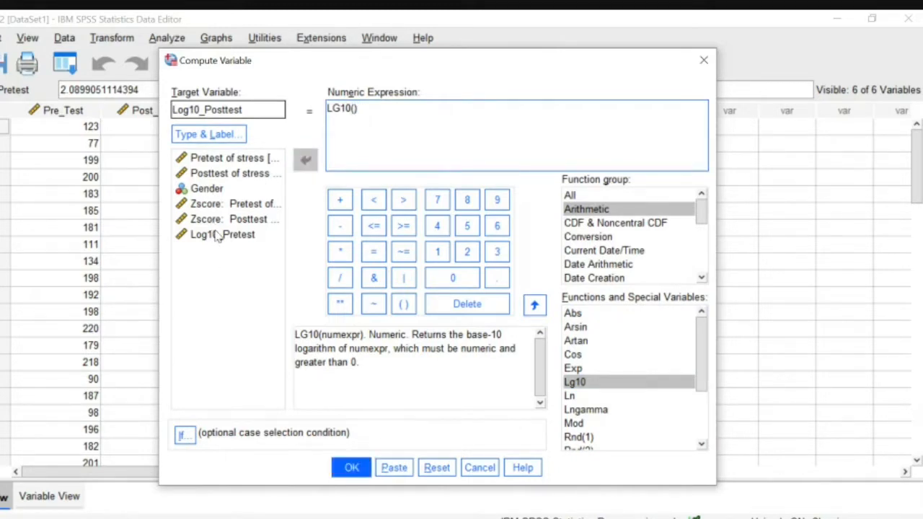
click(225, 173)
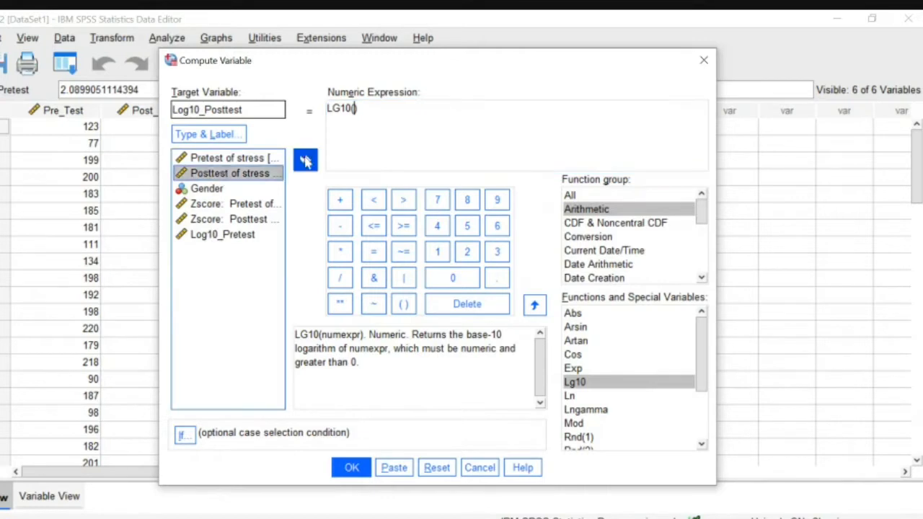
click(305, 160)
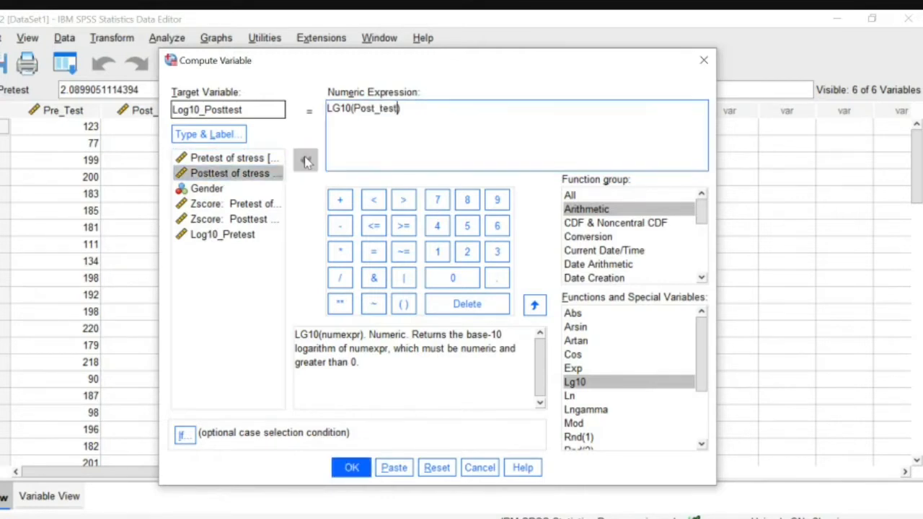
click(346, 468)
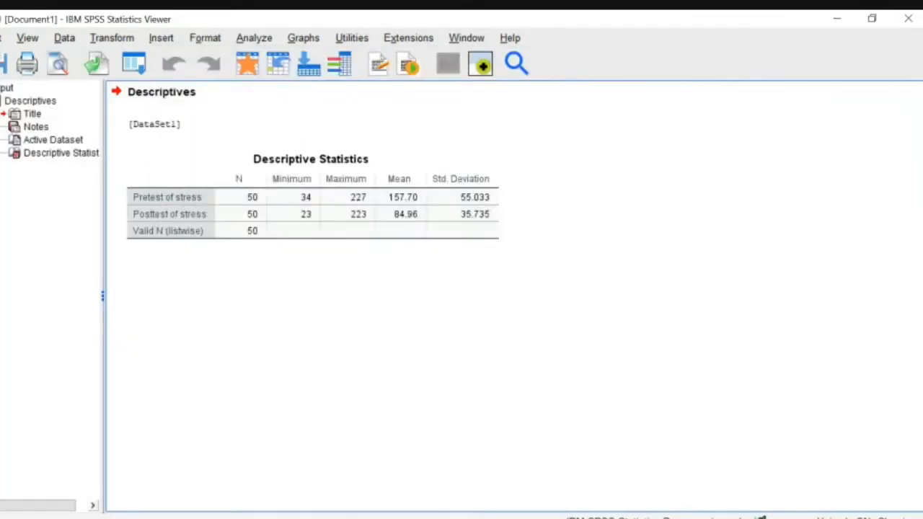
Step: Return to the dataset and look over the Log10_Pretest and Log10_Posttest columns
click(578, 518)
click(610, 518)
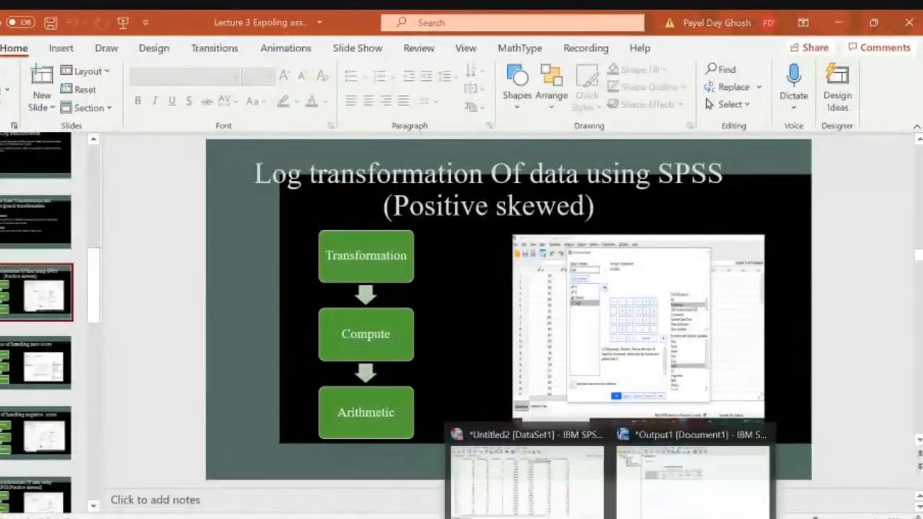
click(526, 479)
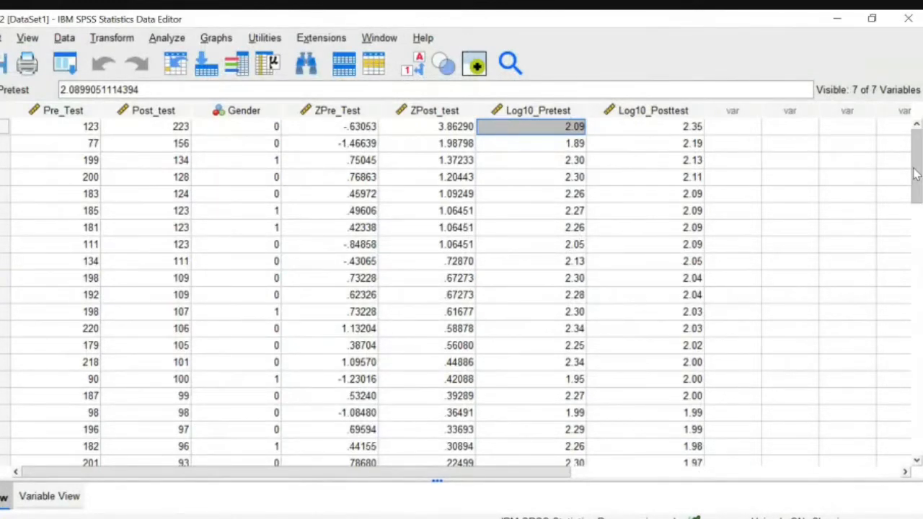
mouse_move(914, 170)
mouse_down()
mouse_move(910, 287)
mouse_move(912, 162)
mouse_up()
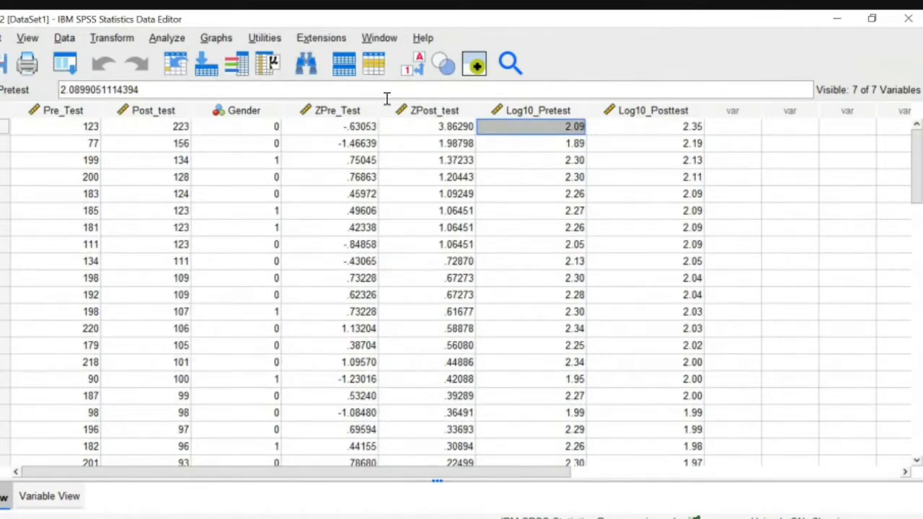
click(170, 41)
mouse_move(114, 39)
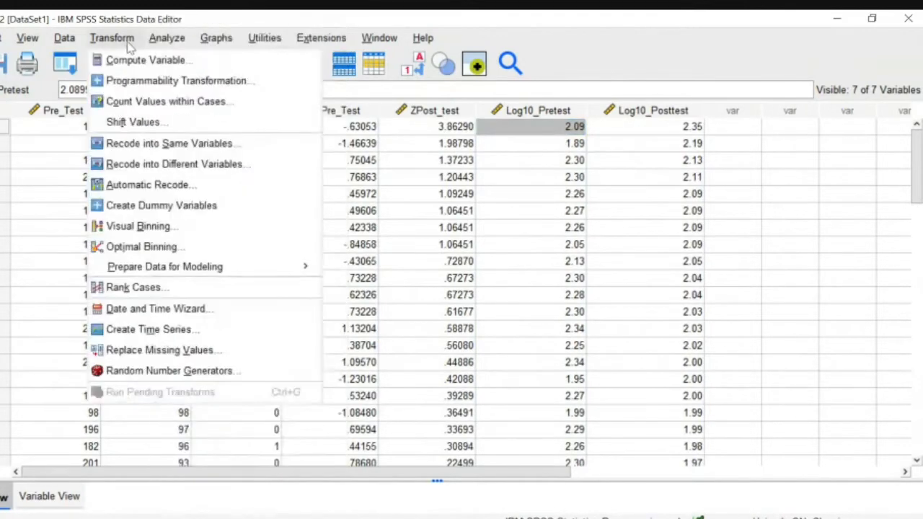
click(130, 64)
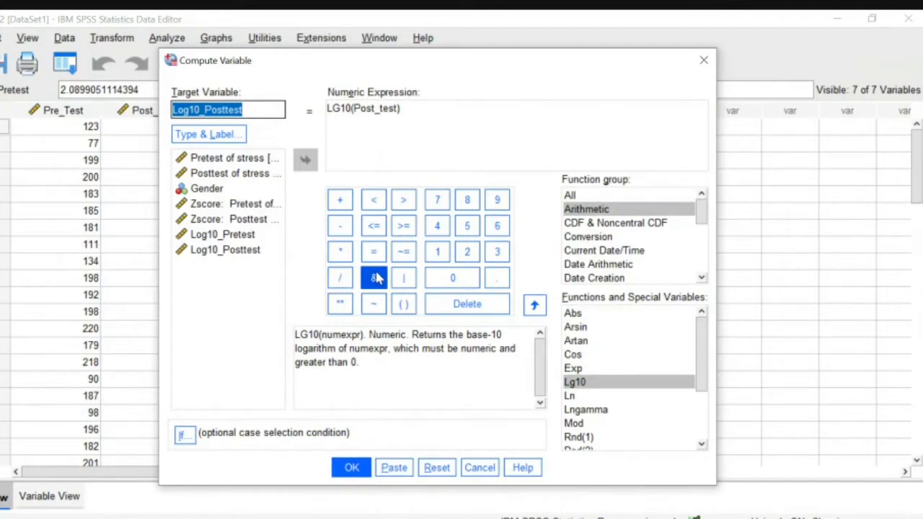
click(702, 61)
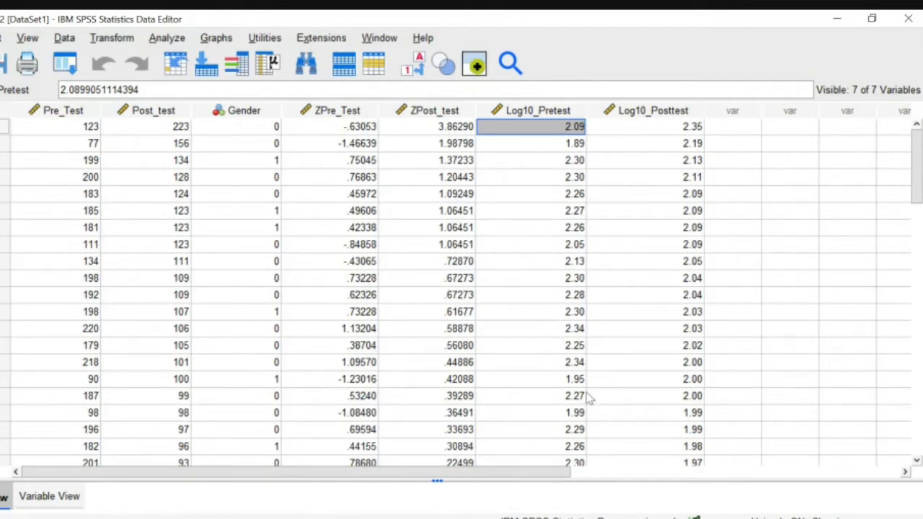
Step: Switch to the PowerPoint lecture to view the "Process of handling zero score" slide, and return to the SPSS dataset
click(546, 518)
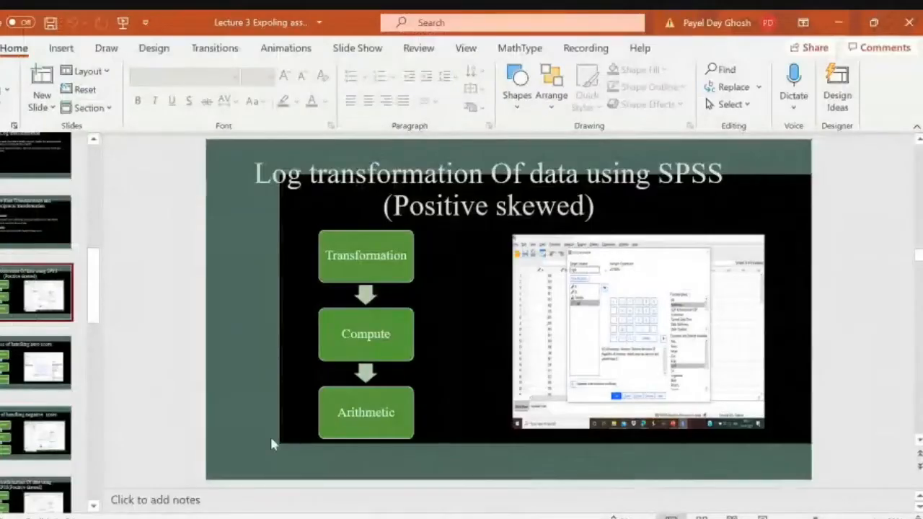
key(Down)
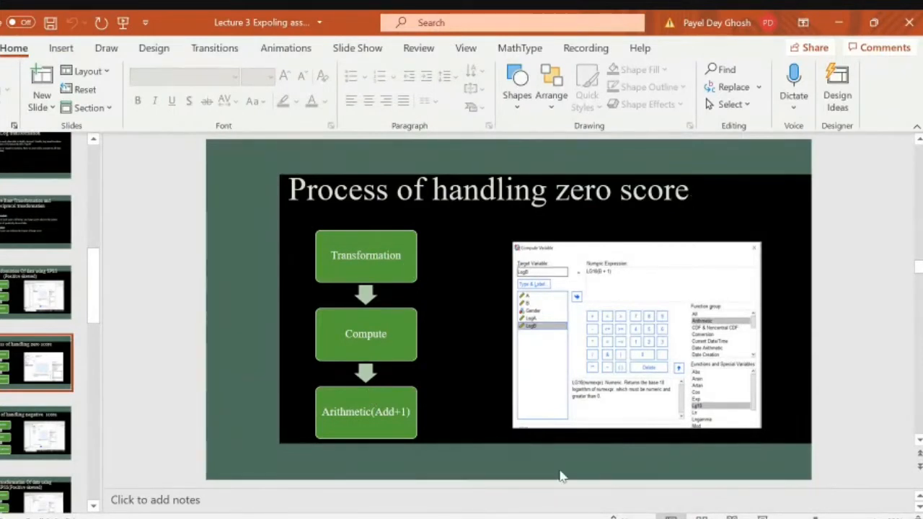
mouse_move(572, 518)
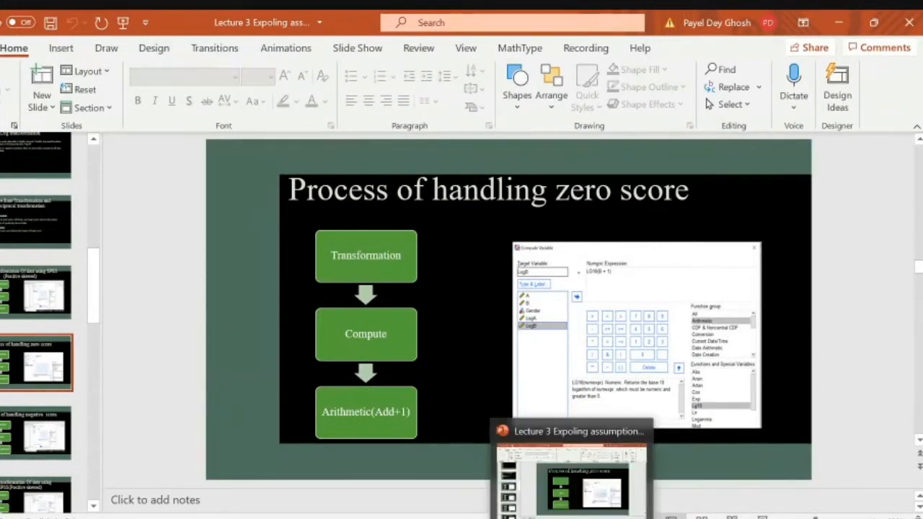
mouse_move(611, 518)
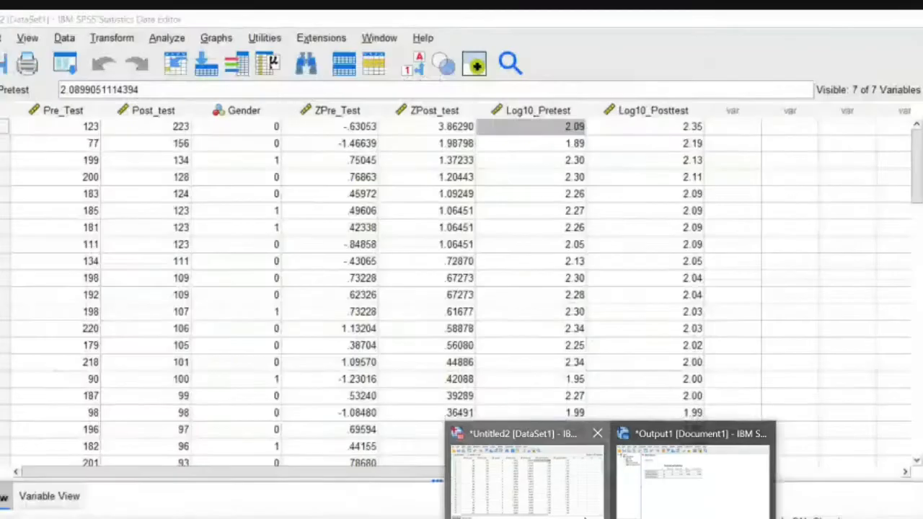
click(586, 516)
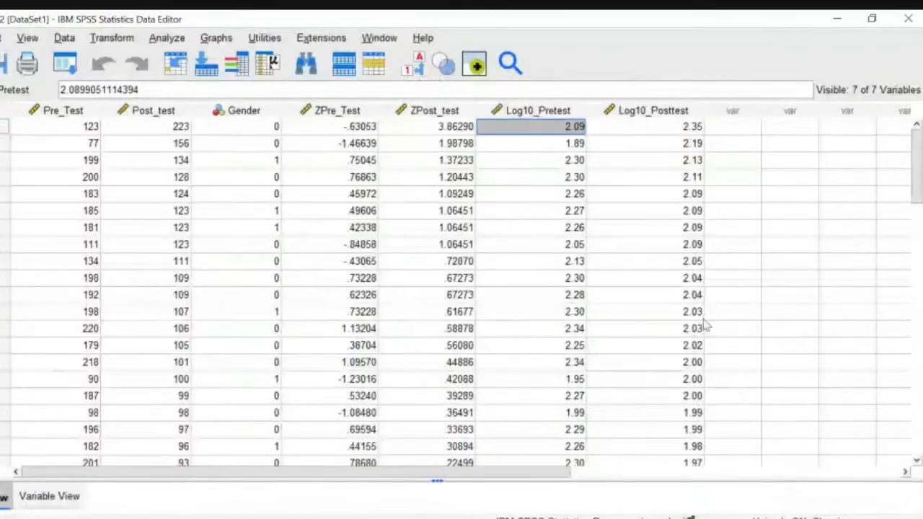
Step: Delete the ZPre_Test variable from the dataset
click(344, 116)
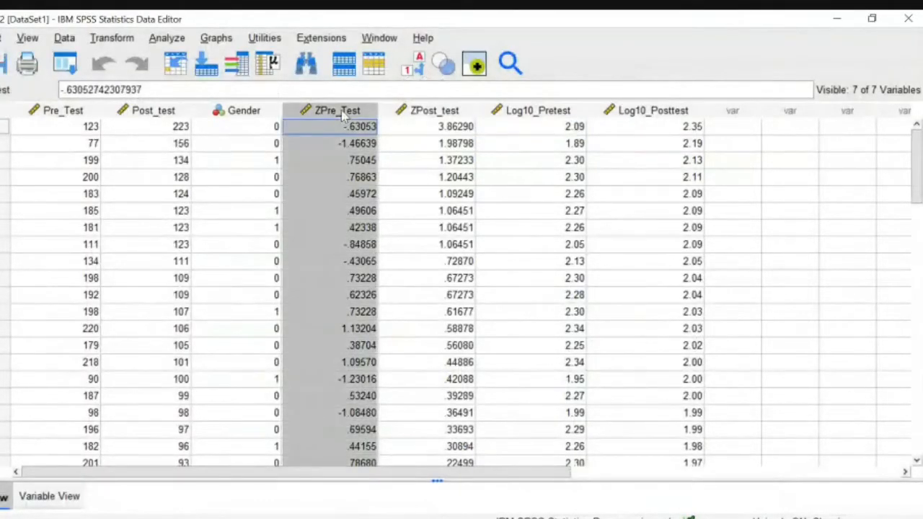
right_click(344, 117)
click(376, 249)
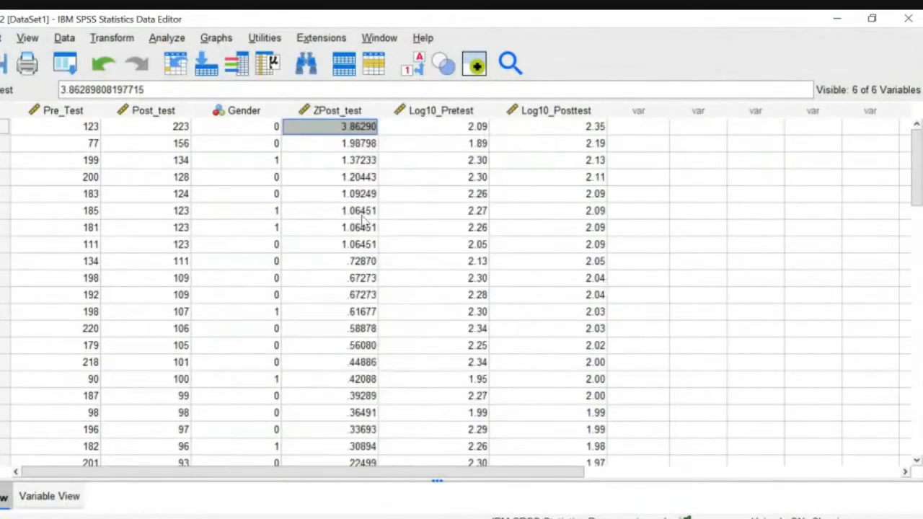
Step: Delete the ZPost_test variable from the dataset
click(349, 114)
right_click(349, 114)
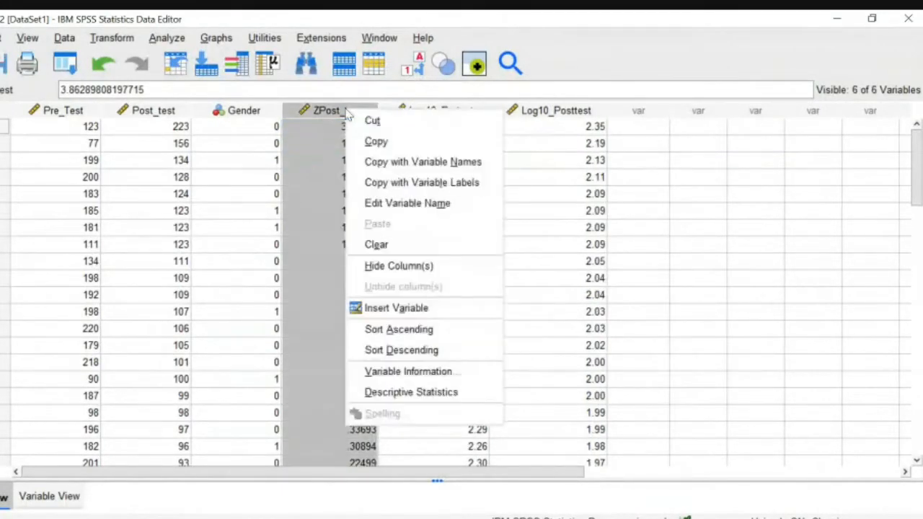
click(371, 245)
click(307, 109)
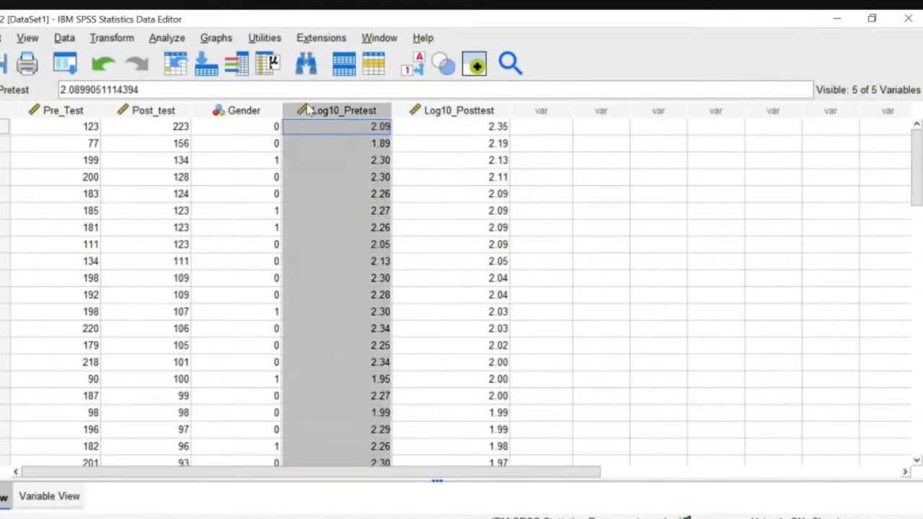
right_click(306, 109)
click(542, 160)
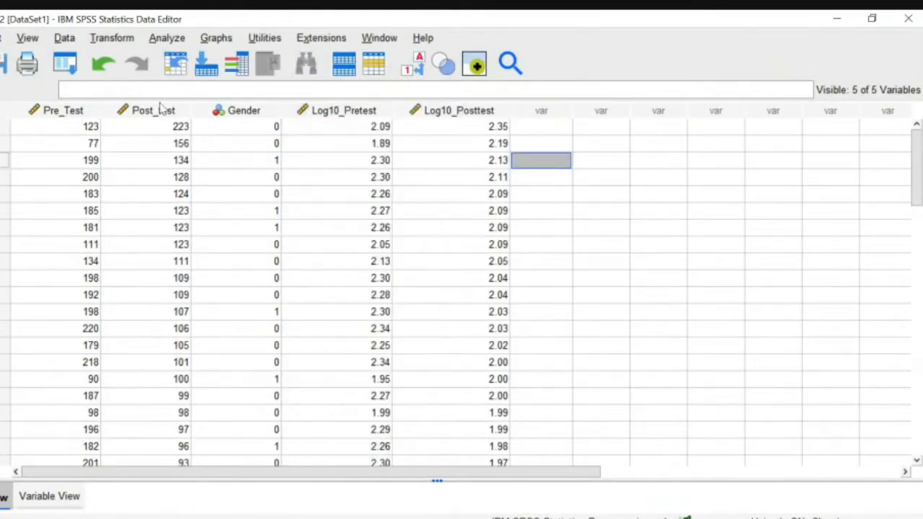
Step: Change the Pre_Test score of the seventh case to 0
click(91, 228)
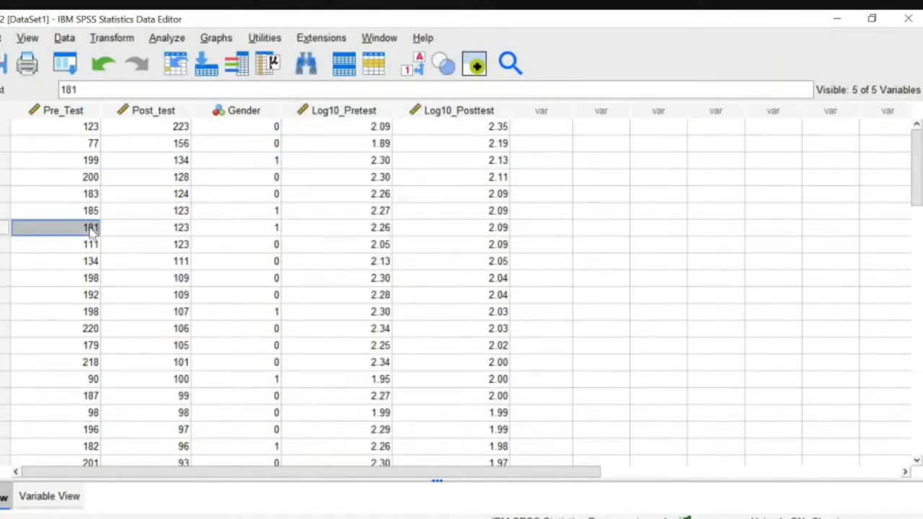
text(0)
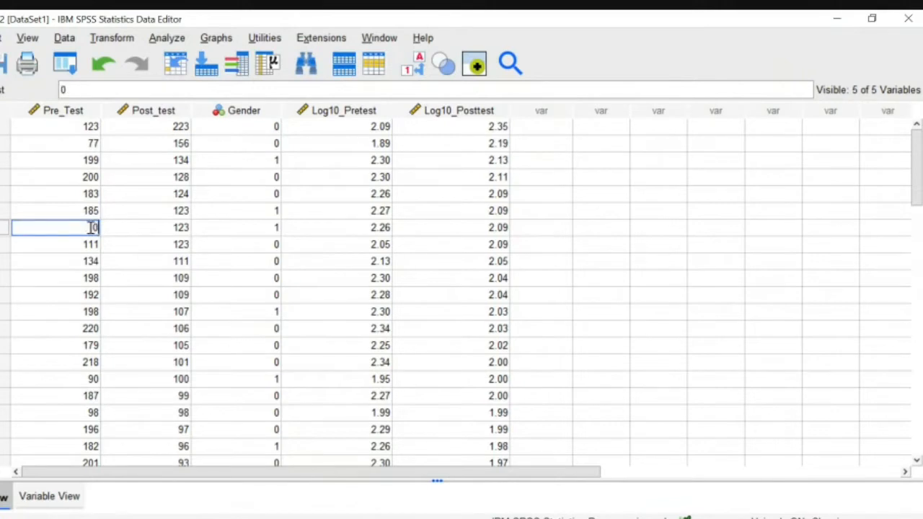
click(131, 232)
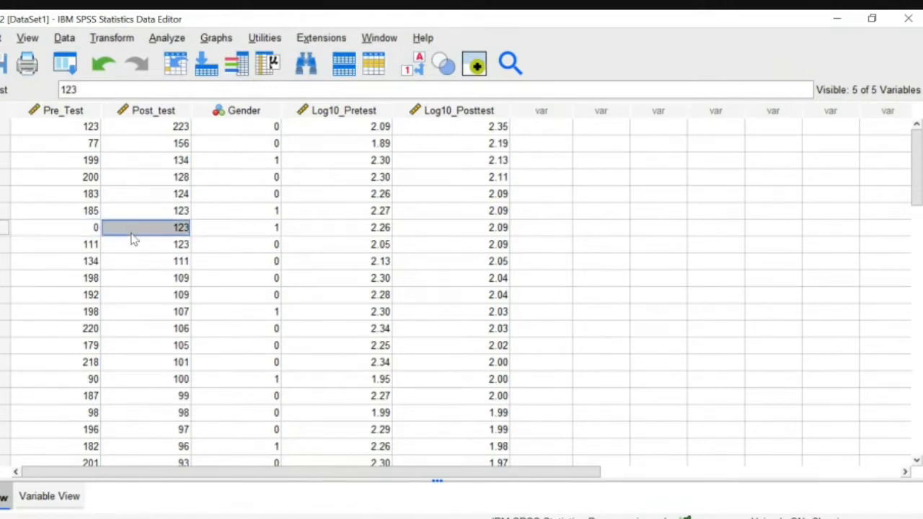
click(82, 229)
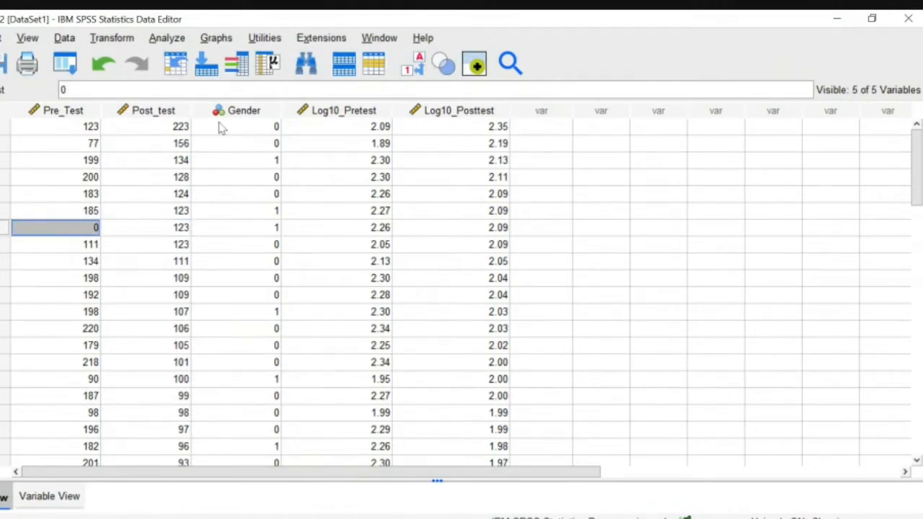
Step: Start a new variable computation with the previous numeric expression cleared and the target variable named Log10_PretestA
click(128, 42)
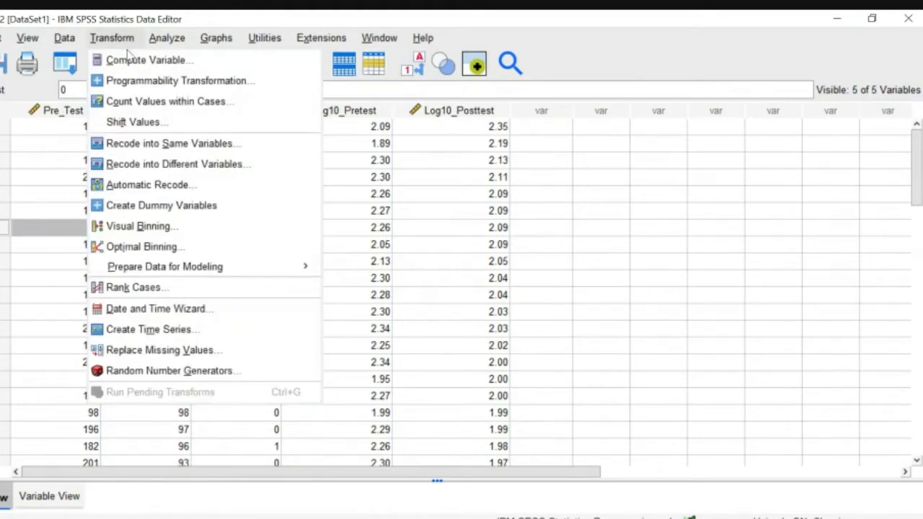
click(130, 61)
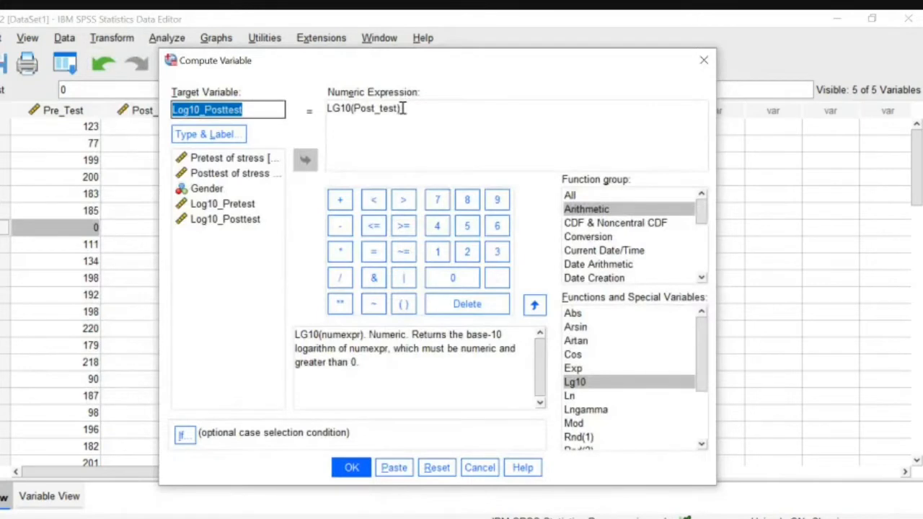
drag(405, 108, 328, 117)
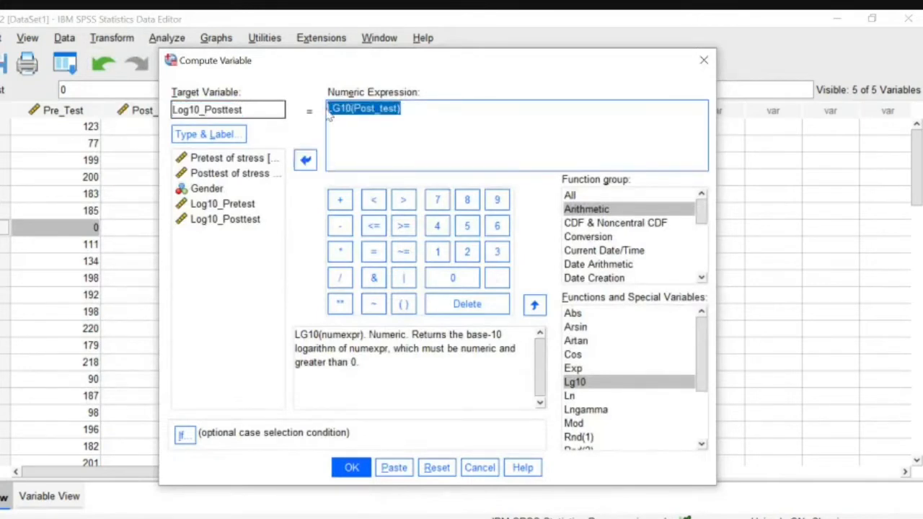
key(Delete)
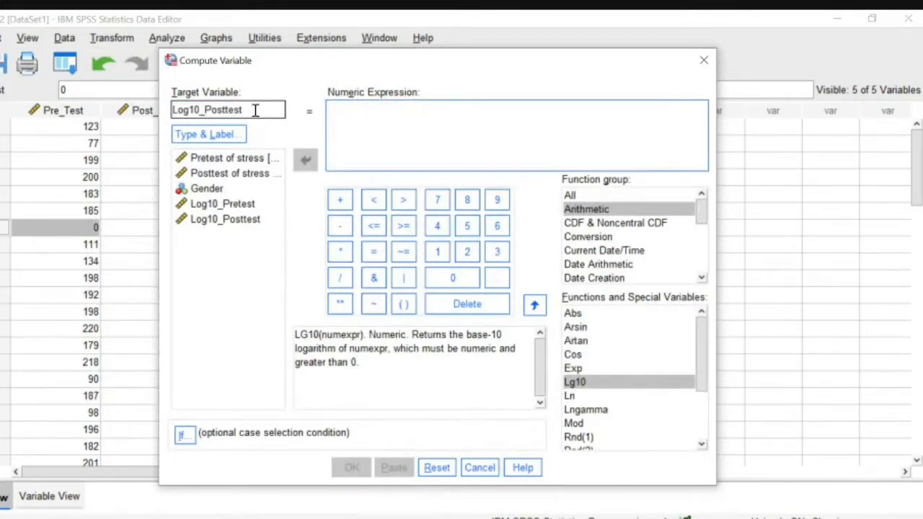
click(254, 109)
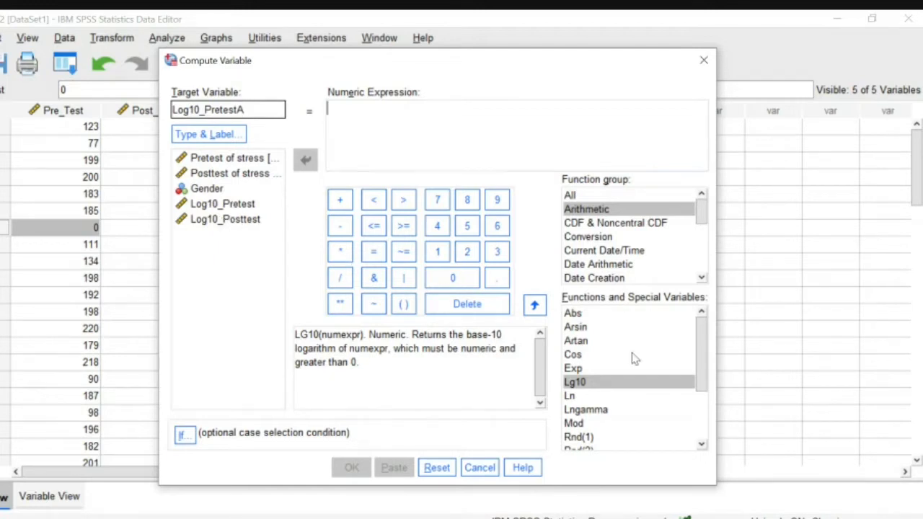
Step: Compute Log10_PretestA with the Lg10 function as LG10(Pre_Test + 1), and return to the dataset
click(589, 384)
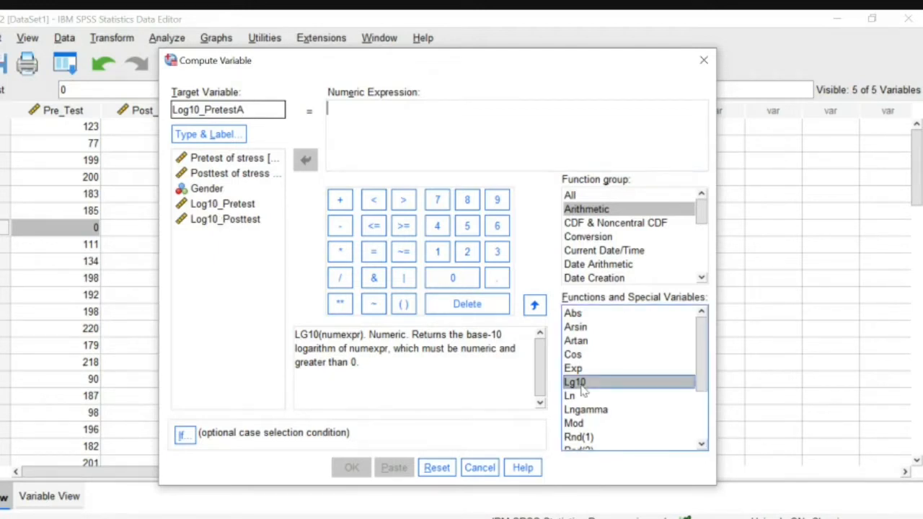
click(533, 307)
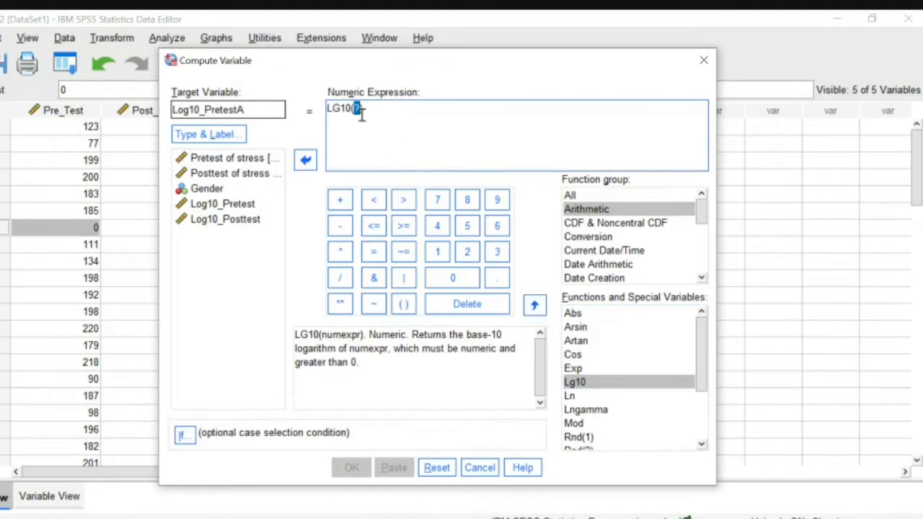
key(Delete)
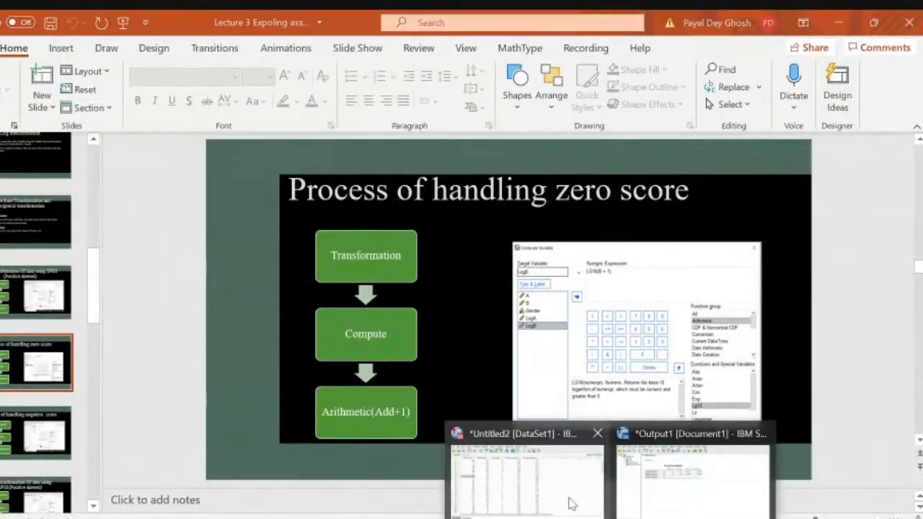
click(573, 504)
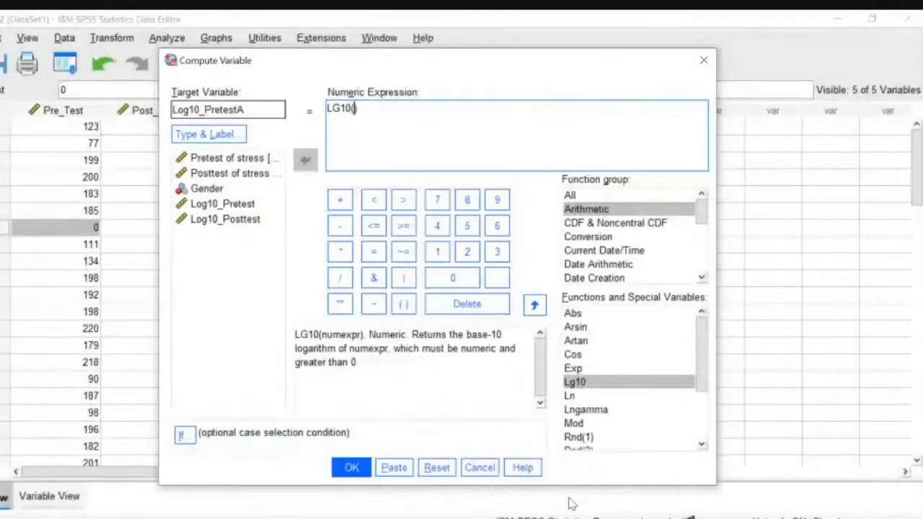
click(244, 162)
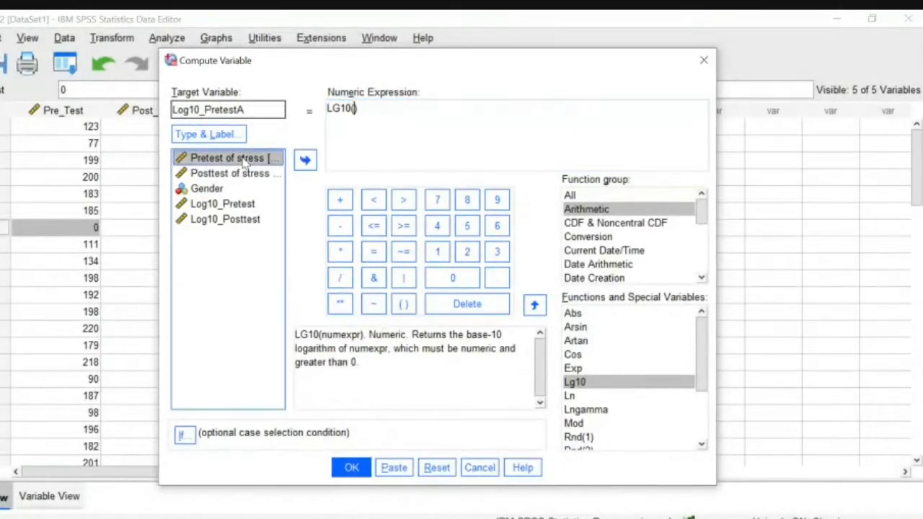
click(304, 162)
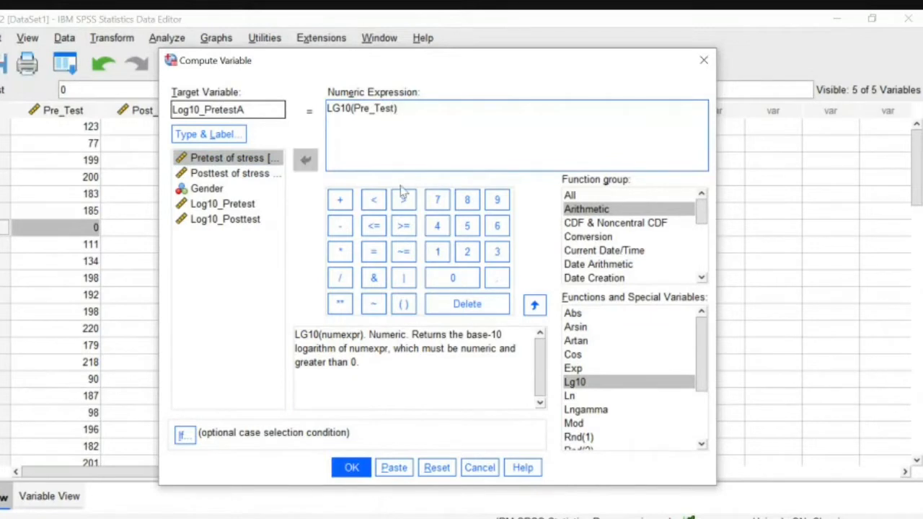
click(340, 201)
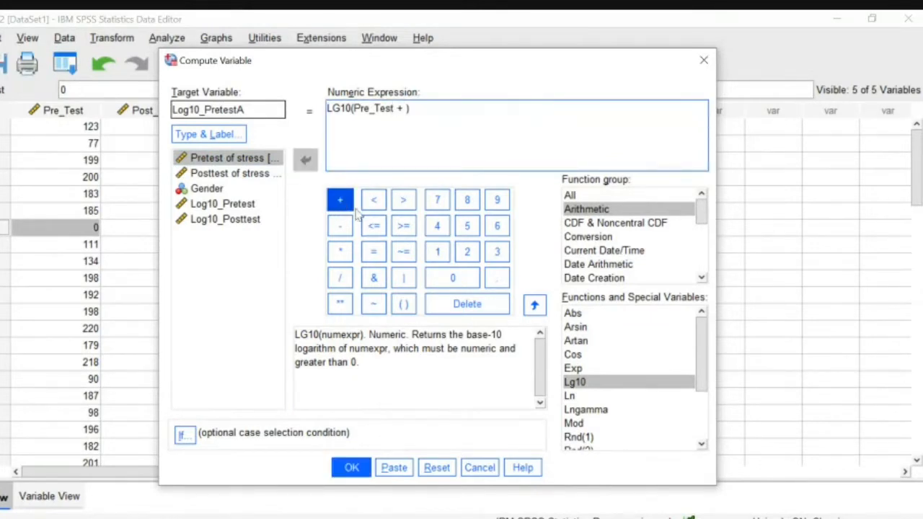
click(437, 250)
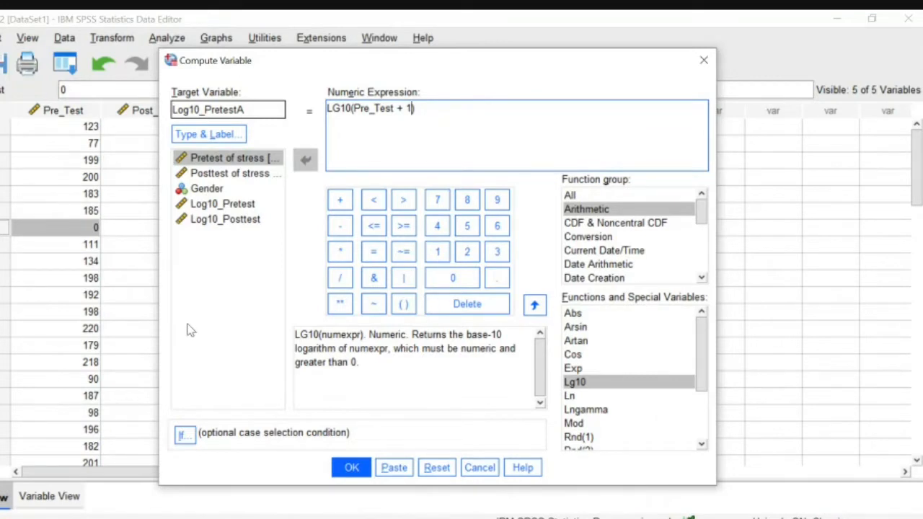
click(349, 468)
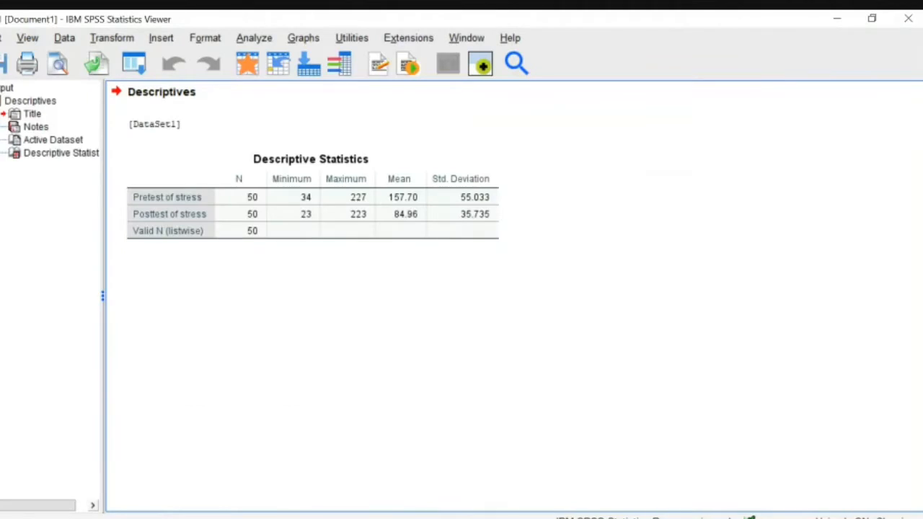
click(566, 500)
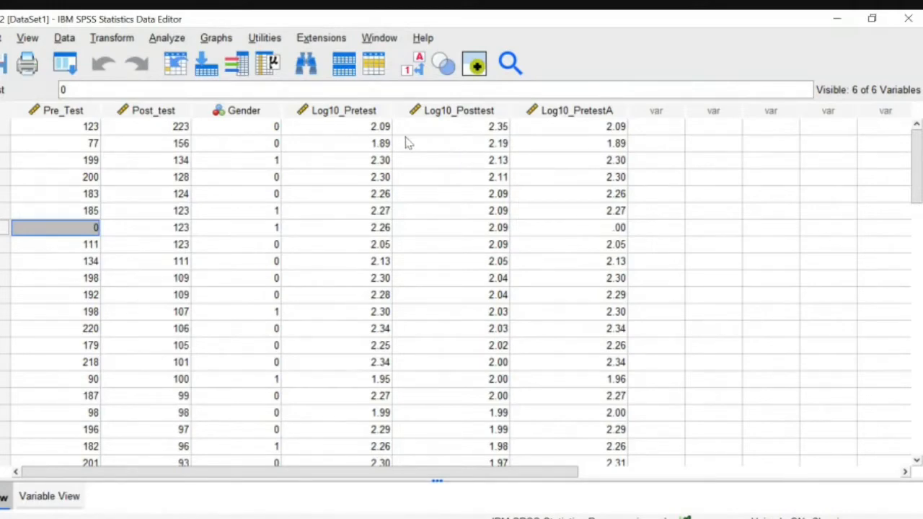
Step: Start another variable computation with the old numeric expression cleared and the target variable named Log10_PretestAB
click(167, 38)
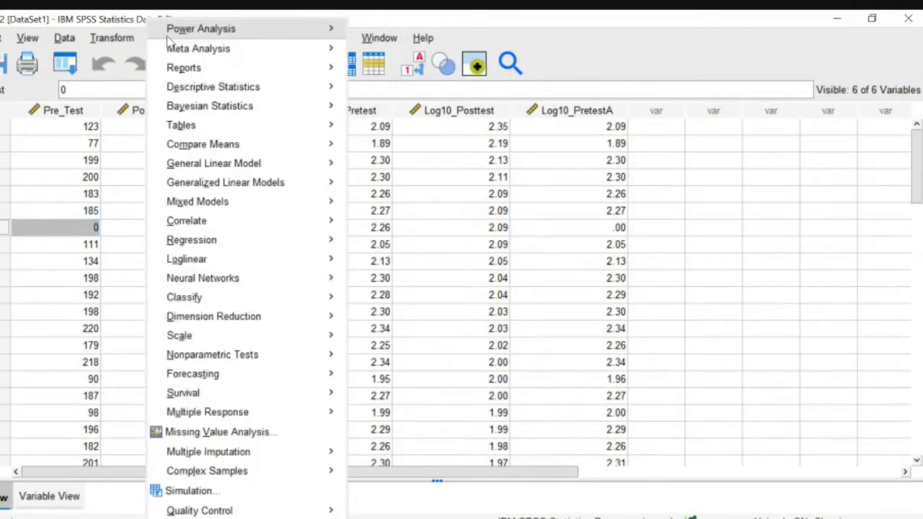
click(127, 41)
click(127, 41)
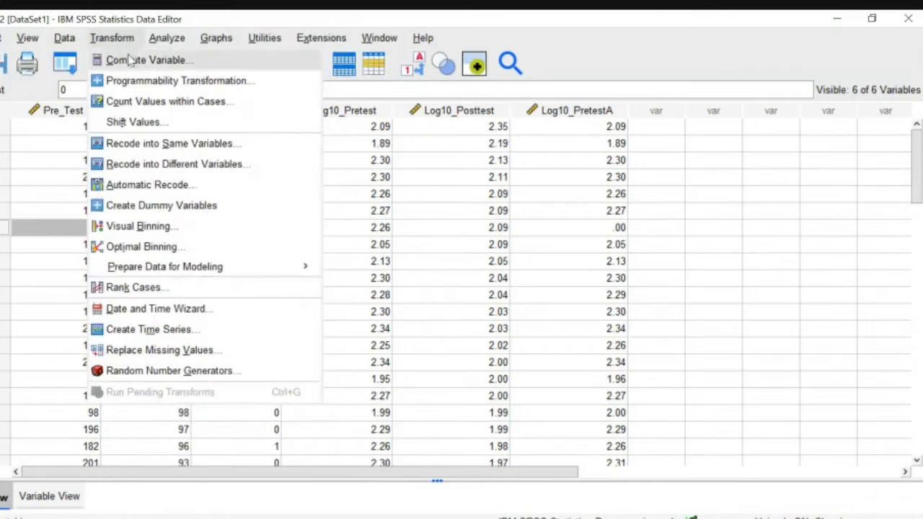
click(132, 62)
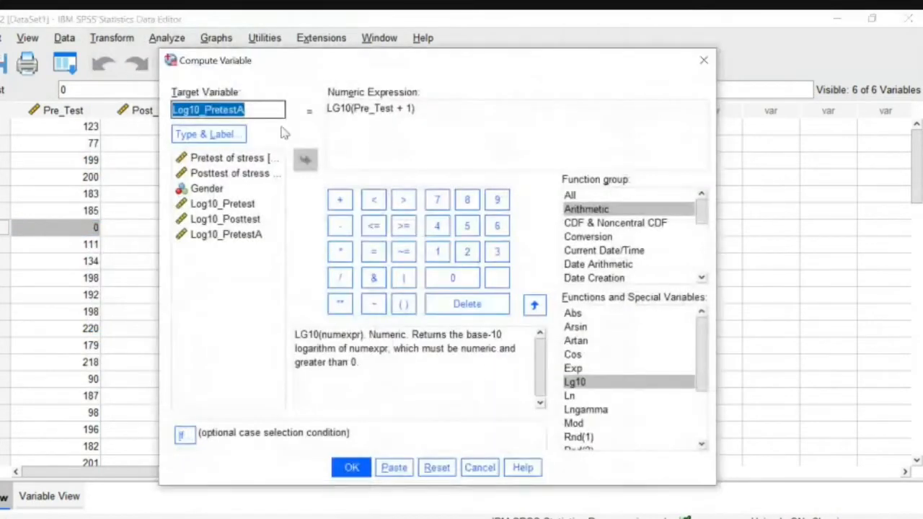
click(425, 109)
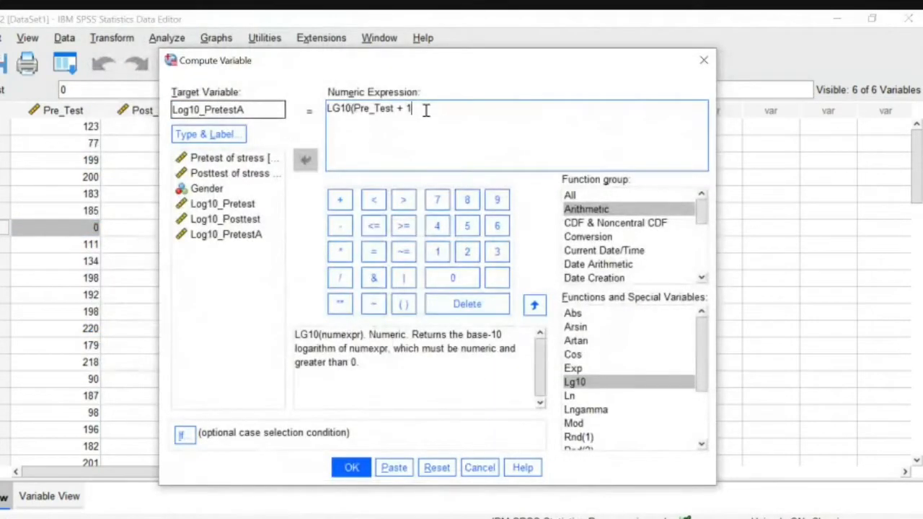
key(BackSpace)
key(BackSpace)
key(BackSpace)
key(BackSpace)
key(BackSpace)
key(BackSpace)
key(BackSpace)
key(BackSpace)
key(BackSpace)
key(BackSpace)
key(BackSpace)
key(BackSpace)
key(BackSpace)
key(BackSpace)
key(BackSpace)
key(BackSpace)
key(BackSpace)
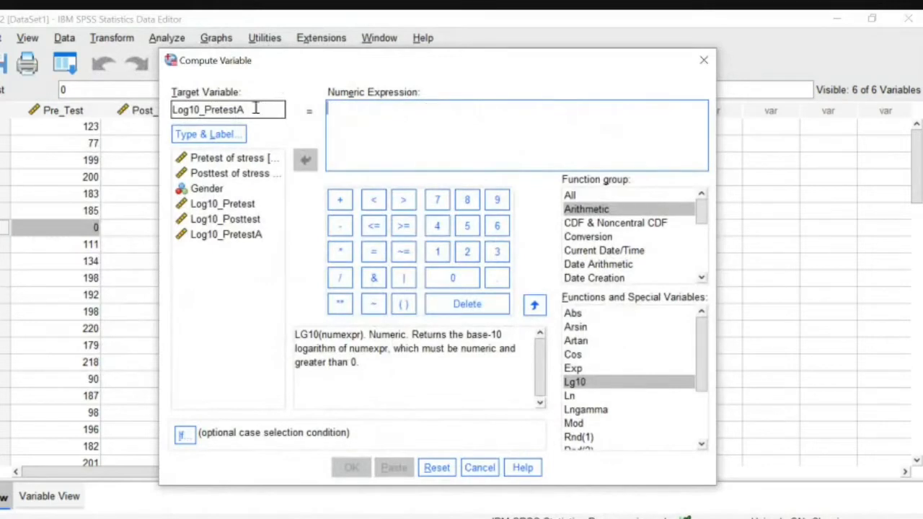
click(255, 109)
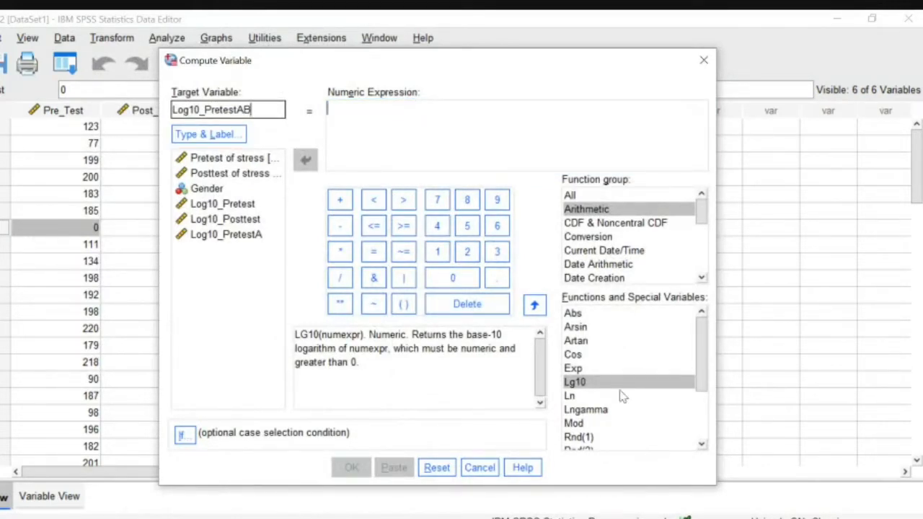
Step: Compute Log10_PretestAB as LG10(Pre_Test) without adding a constant, and return to the dataset to compare the columns
drag(573, 383, 344, 114)
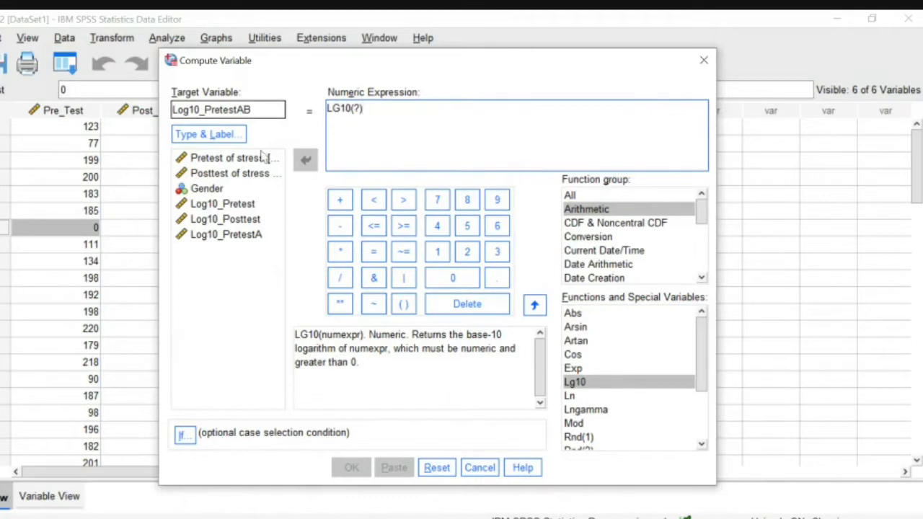
click(261, 160)
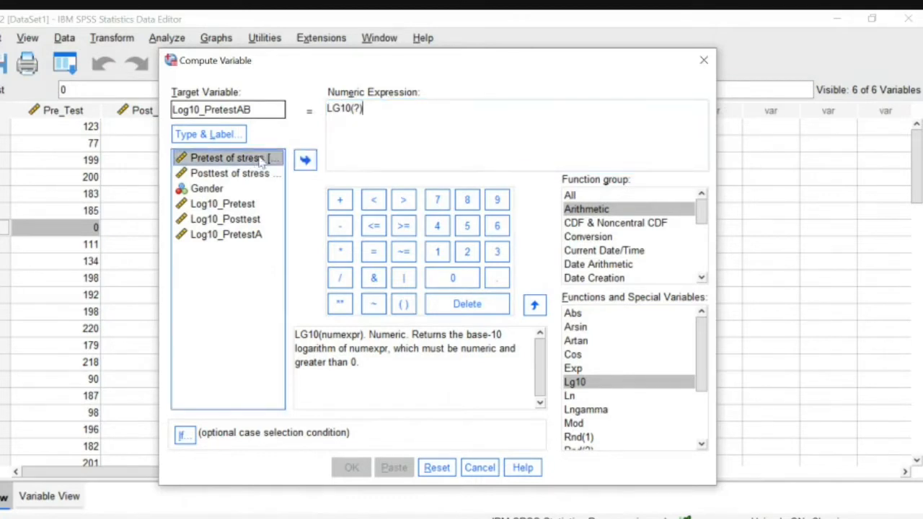
click(361, 112)
key(BackSpace)
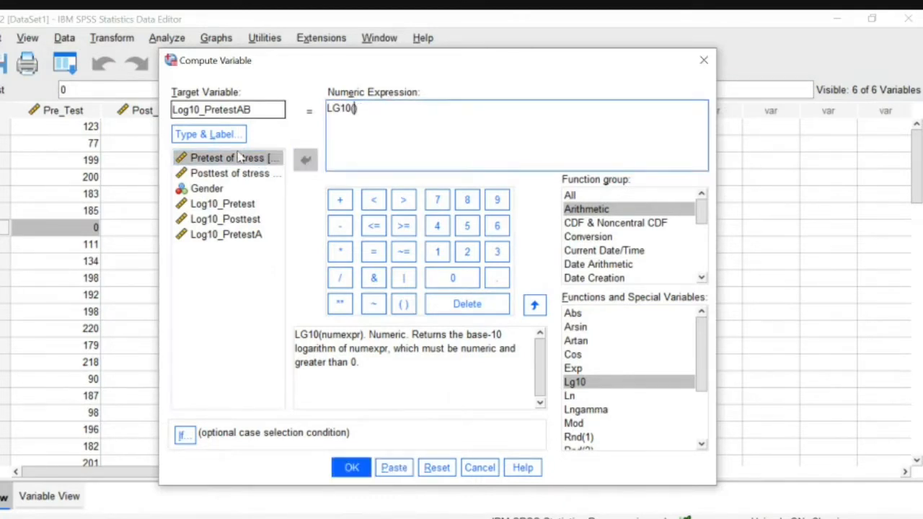
click(259, 162)
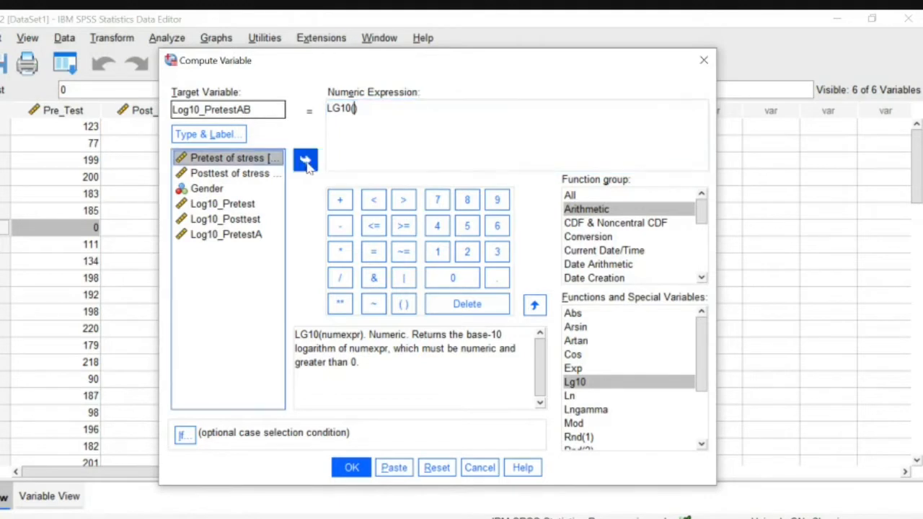
click(306, 161)
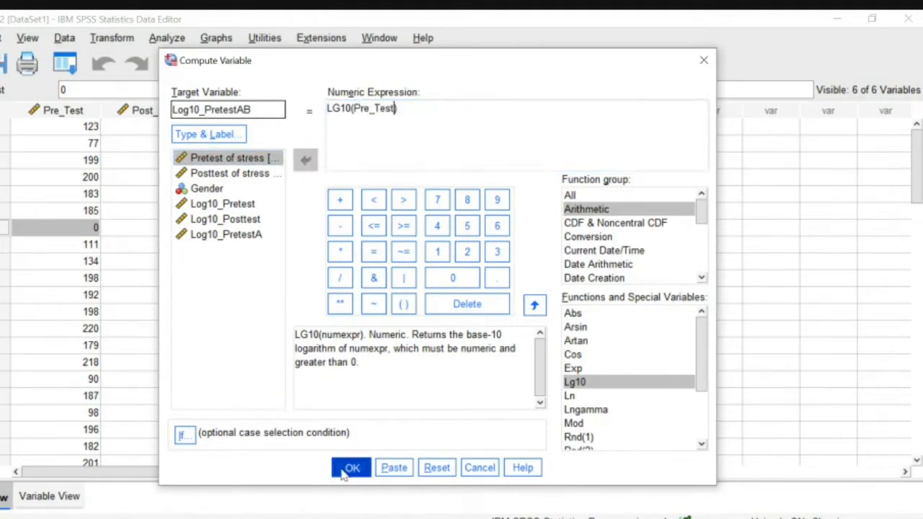
click(350, 468)
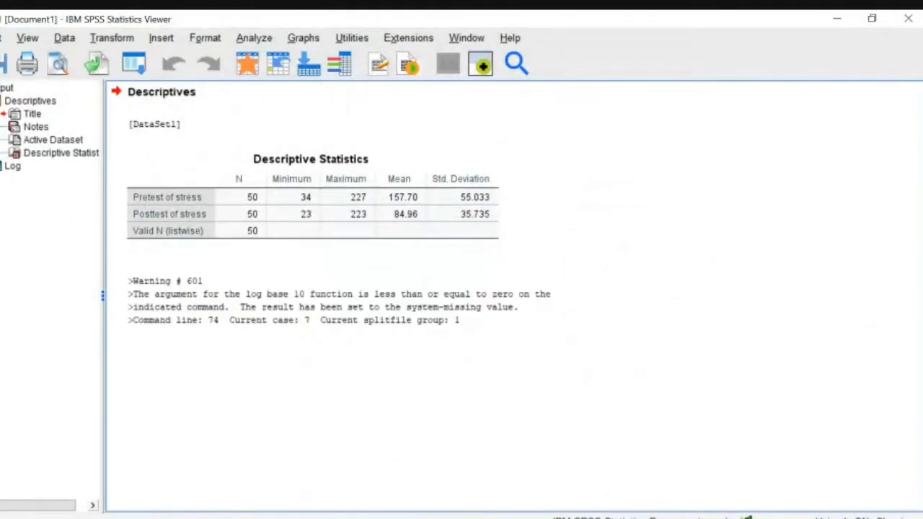
mouse_move(559, 515)
click(559, 499)
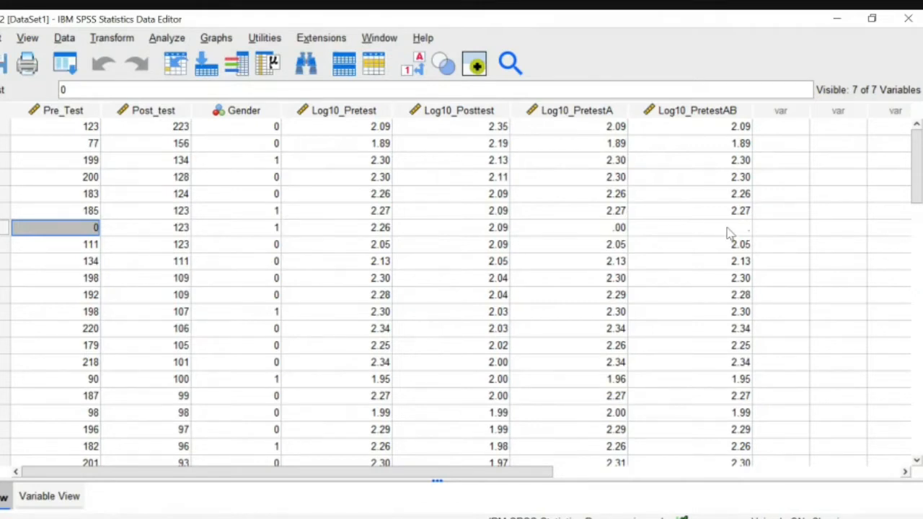
Step: Delete the Log10_PretestAB variable and replace the zero Pre_Test score with 112
right_click(680, 118)
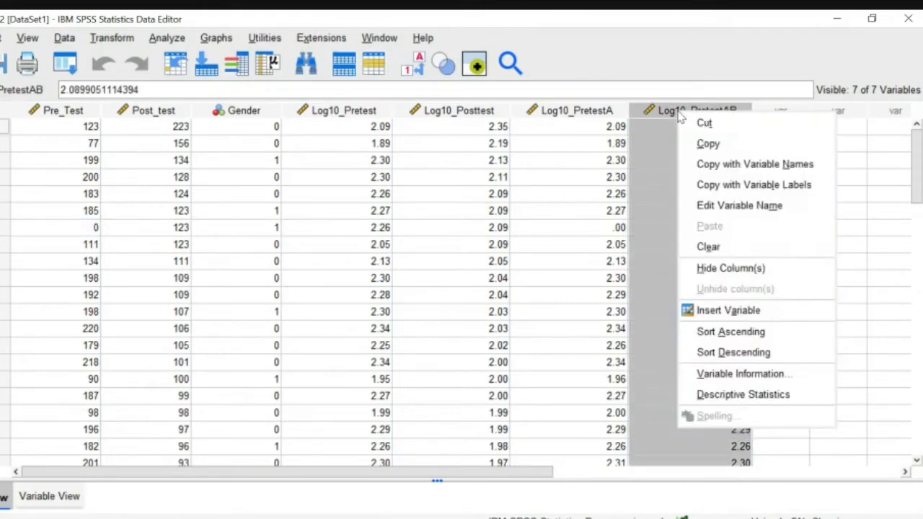
click(704, 248)
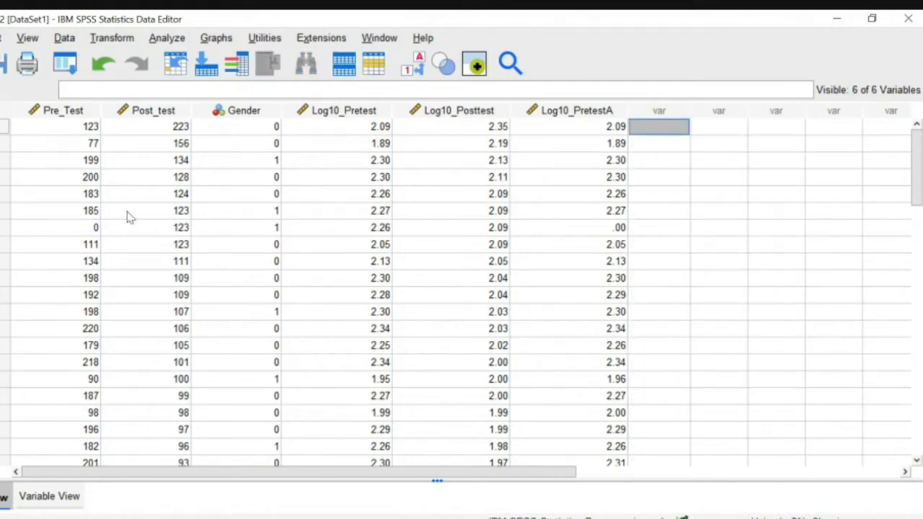
click(95, 228)
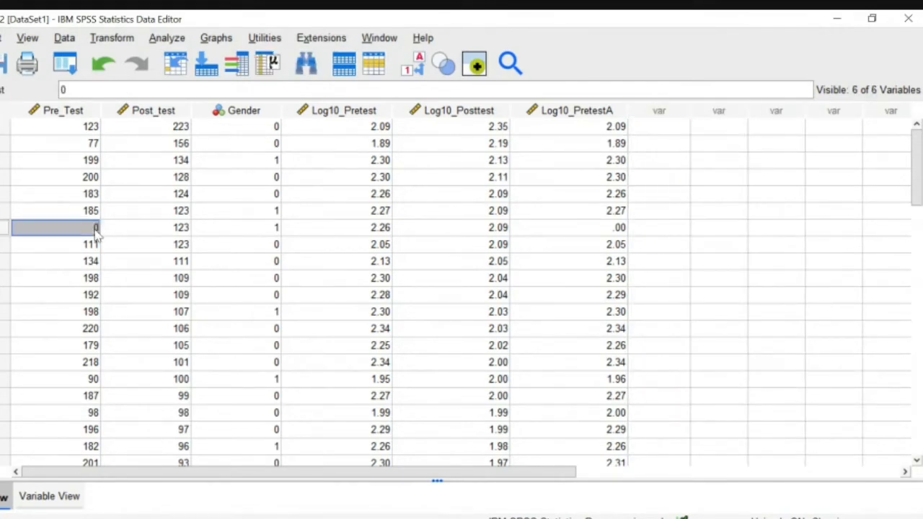
text(112)
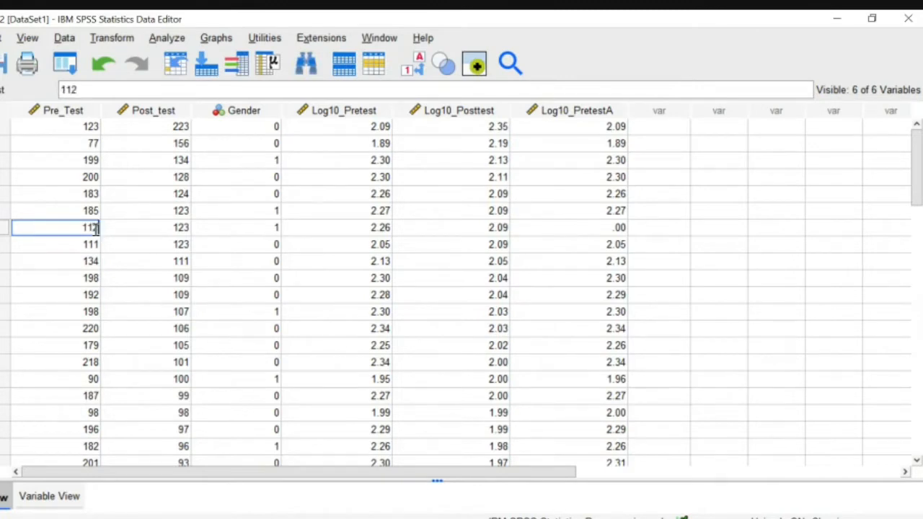
click(127, 229)
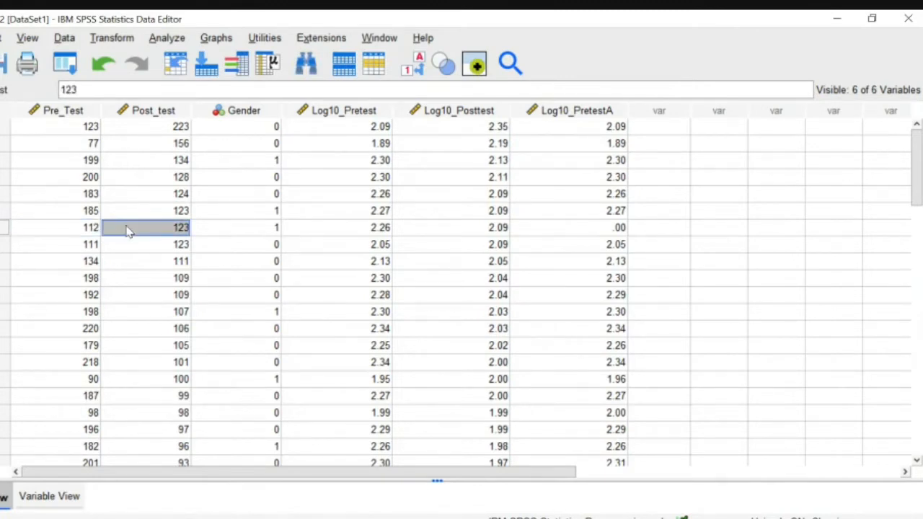
Step: Change the Pre_Test score of the next case, just below the 112, to -111
click(91, 247)
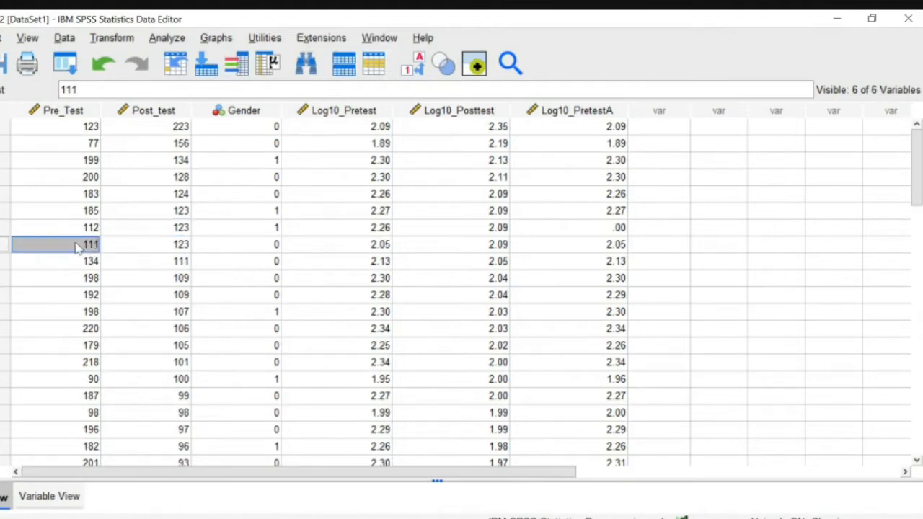
click(86, 245)
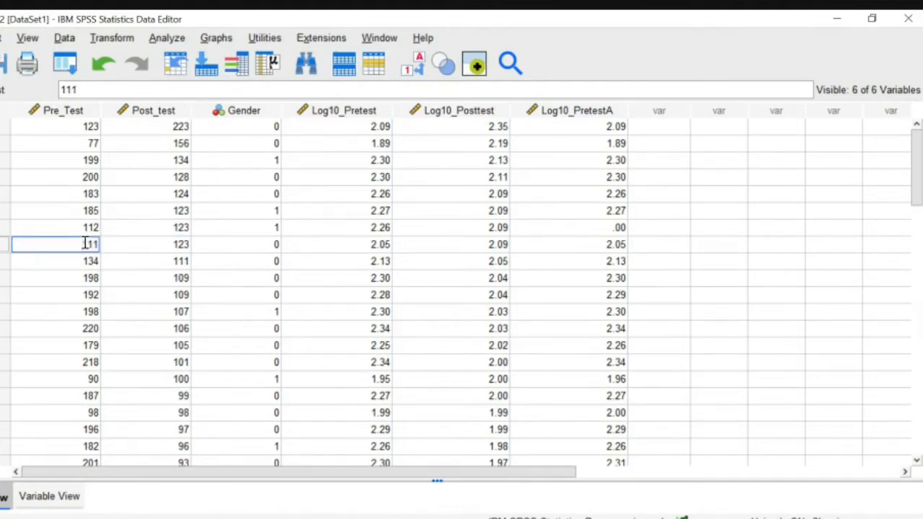
text(-)
click(144, 246)
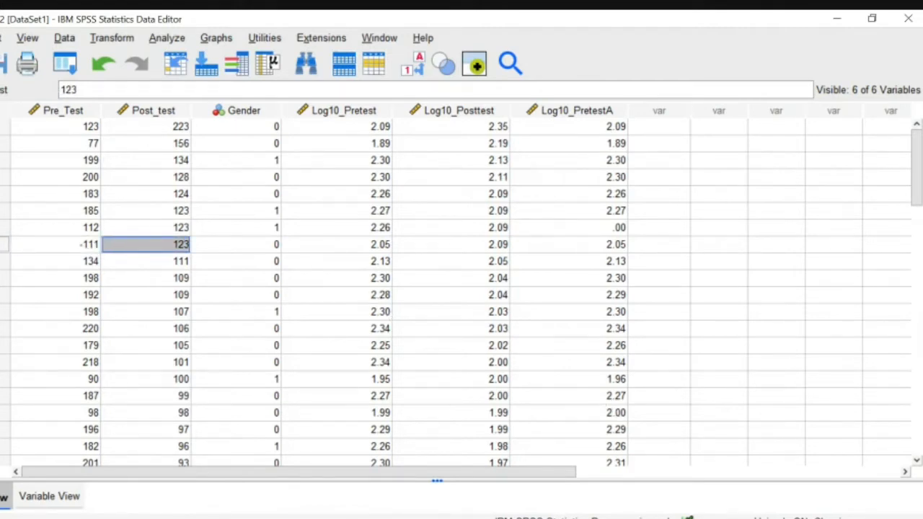
Step: Switch to the PowerPoint lecture to view the slide on handling negative scores, and return to the SPSS dataset
key(alt+Tab)
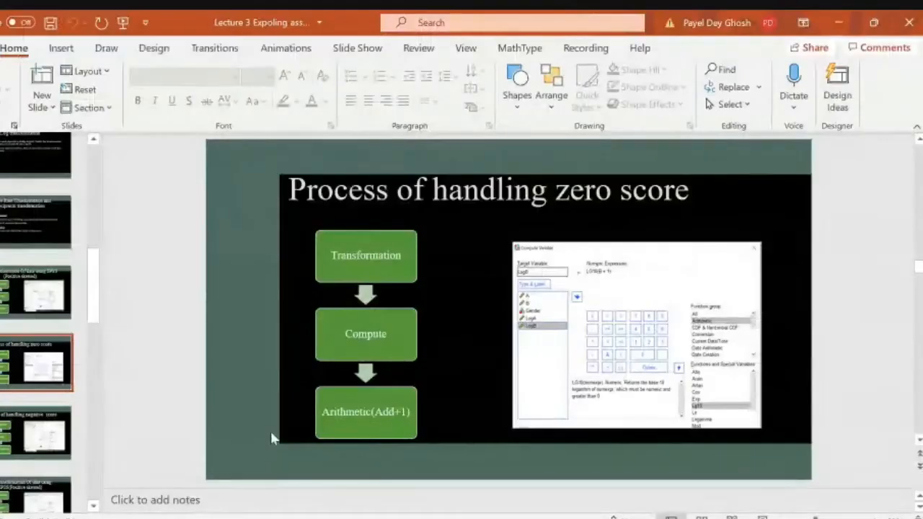
key(Down)
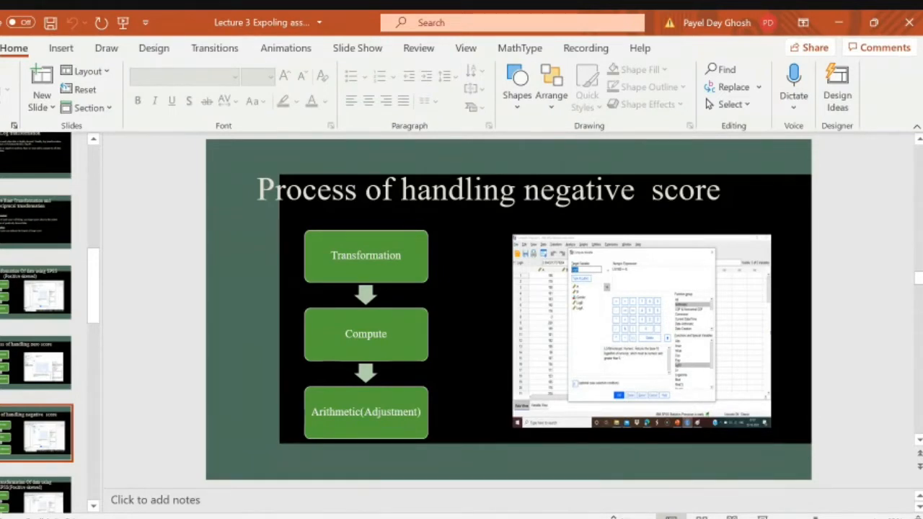
mouse_move(612, 516)
click(582, 488)
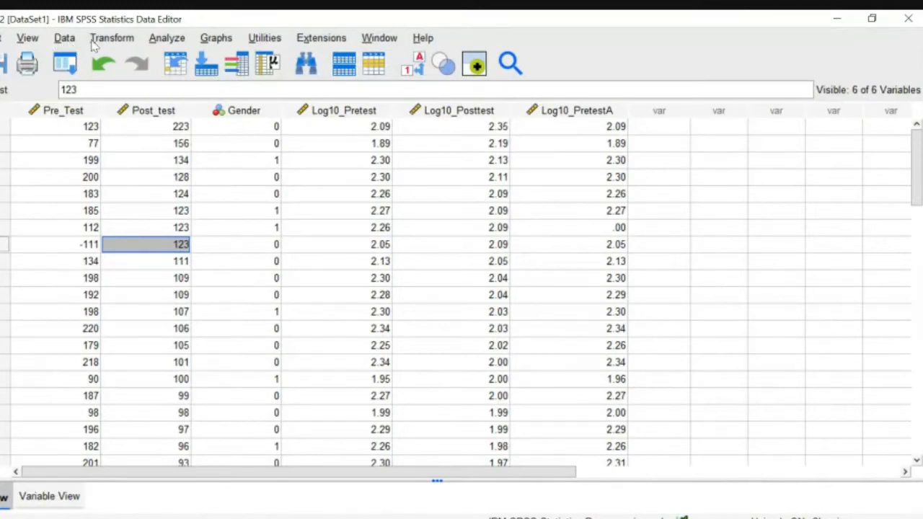
Step: Start a new variable computation and clear the old numeric expression, keeping Log10_PretestAB as the target variable
click(172, 43)
mouse_move(114, 47)
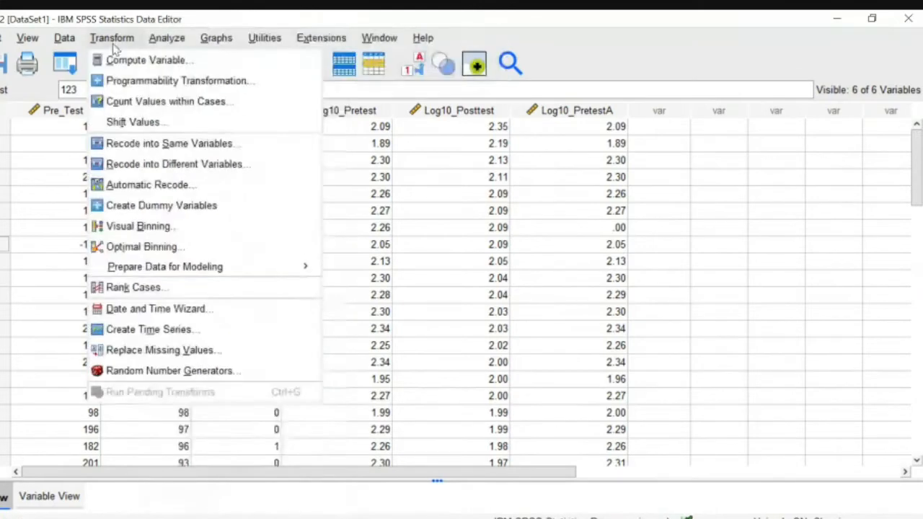
click(137, 61)
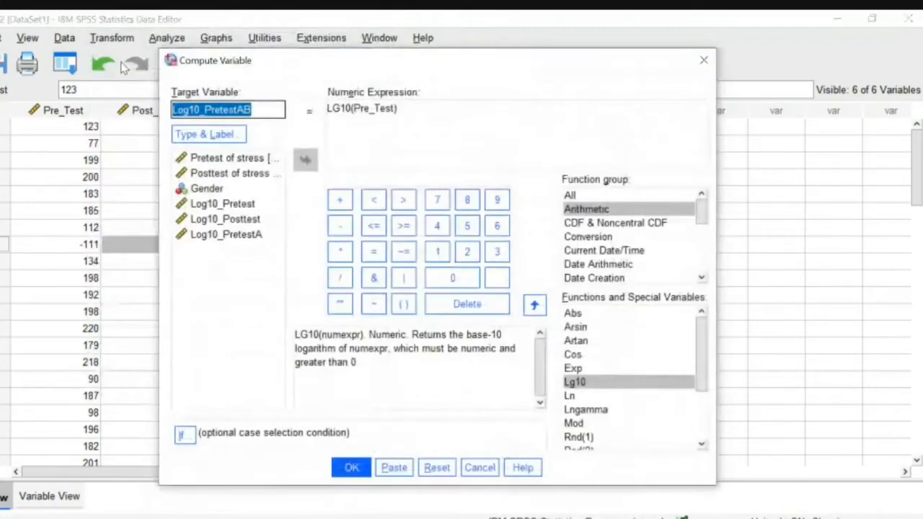
click(405, 110)
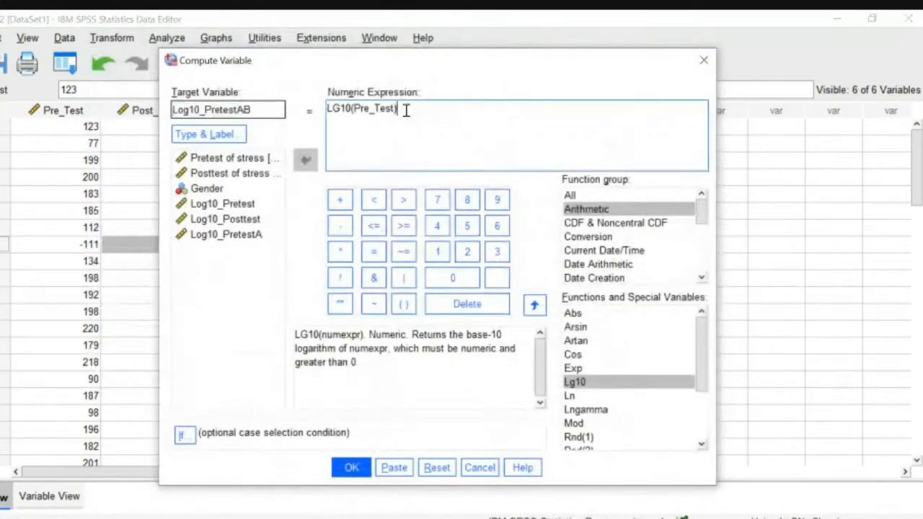
key(BackSpace)
key(BackSpace)
key(BackSpace)
key(BackSpace)
key(BackSpace)
key(BackSpace)
key(BackSpace)
key(BackSpace)
key(BackSpace)
key(BackSpace)
key(BackSpace)
key(BackSpace)
key(BackSpace)
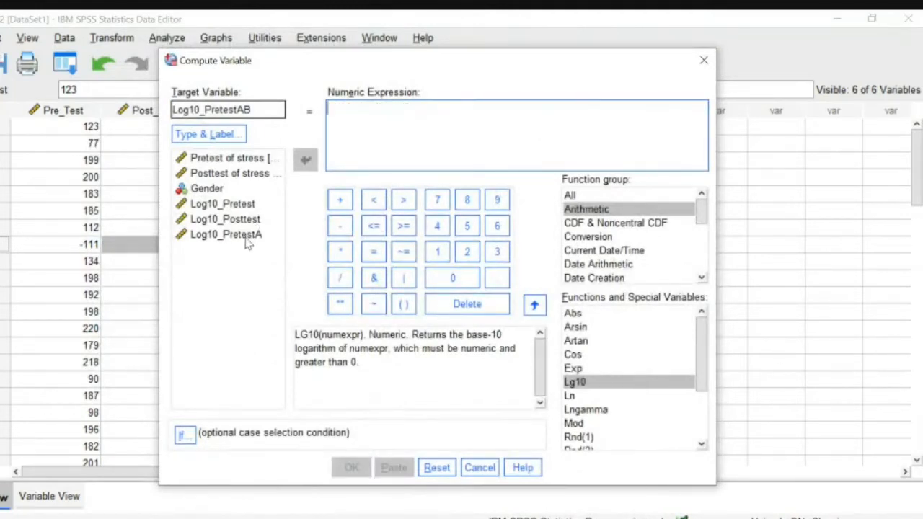
Step: Compute Log10_PretestAB with the Lg10 function as LG10(Pre_Test + 112)
click(257, 110)
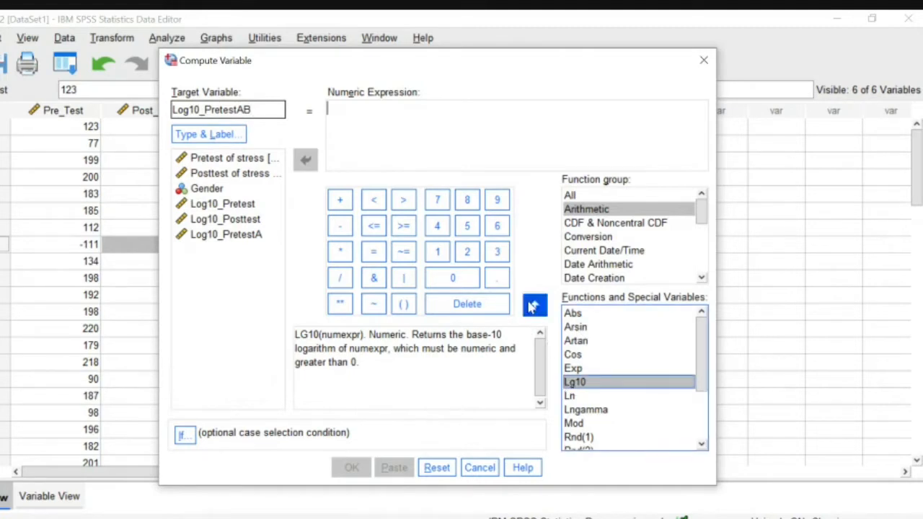
click(534, 305)
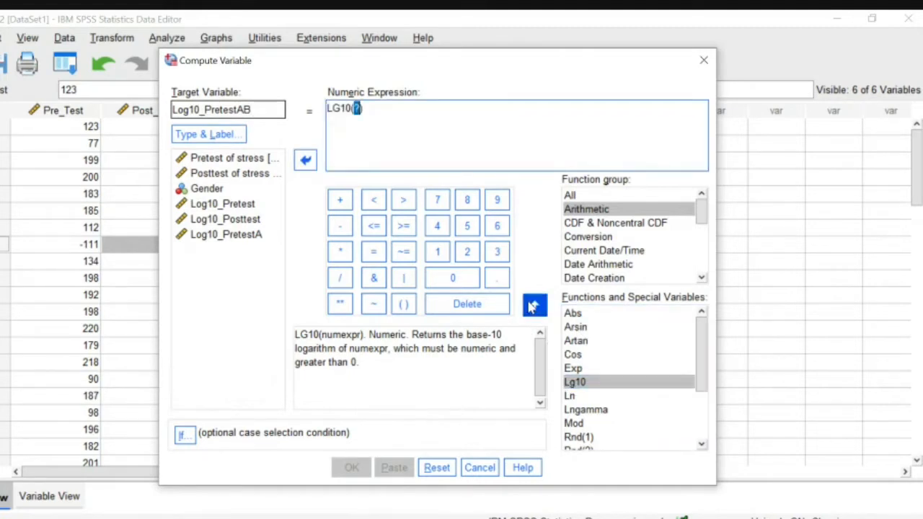
click(225, 159)
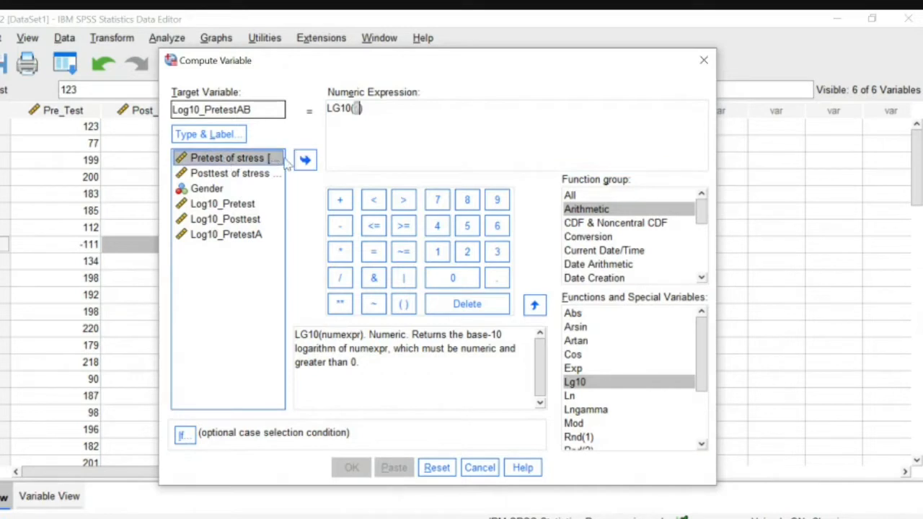
click(305, 159)
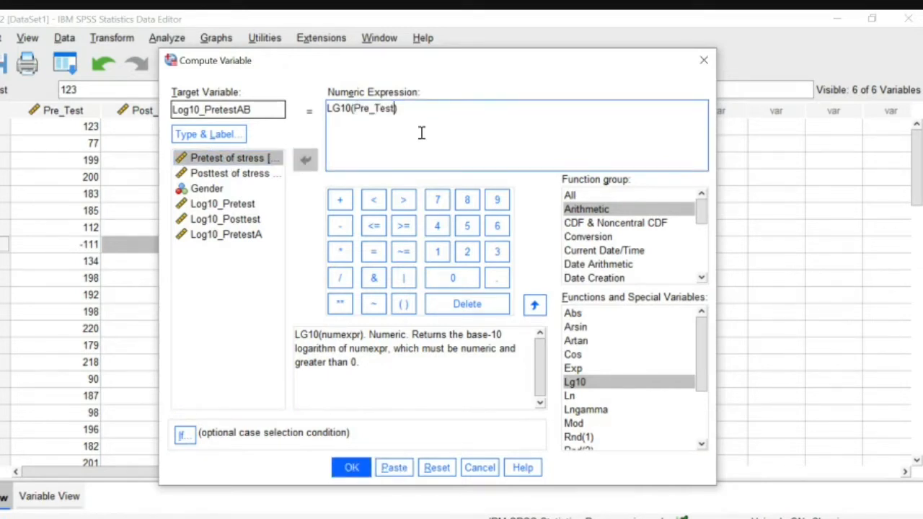
click(339, 200)
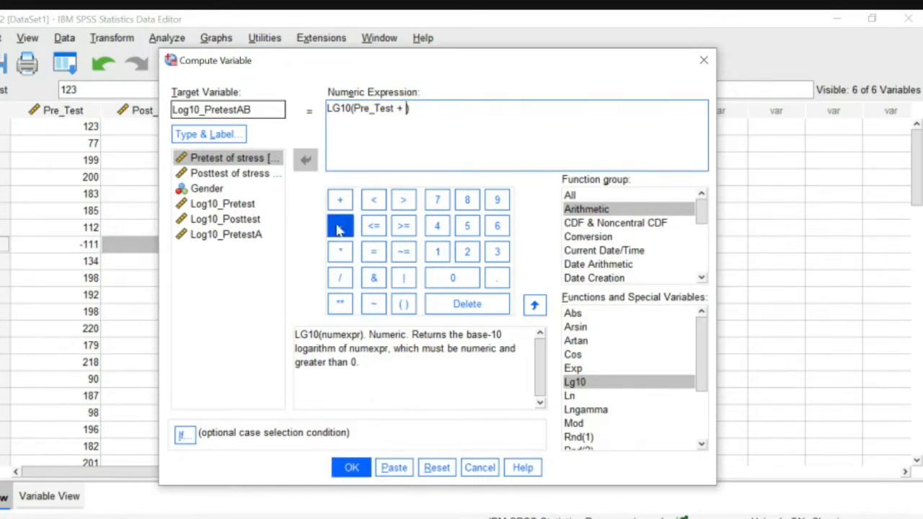
double_click(441, 251)
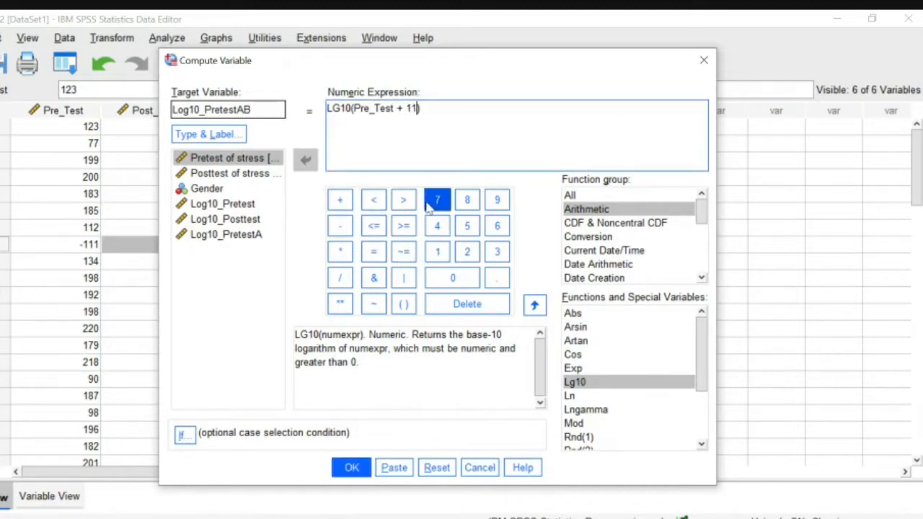
click(468, 251)
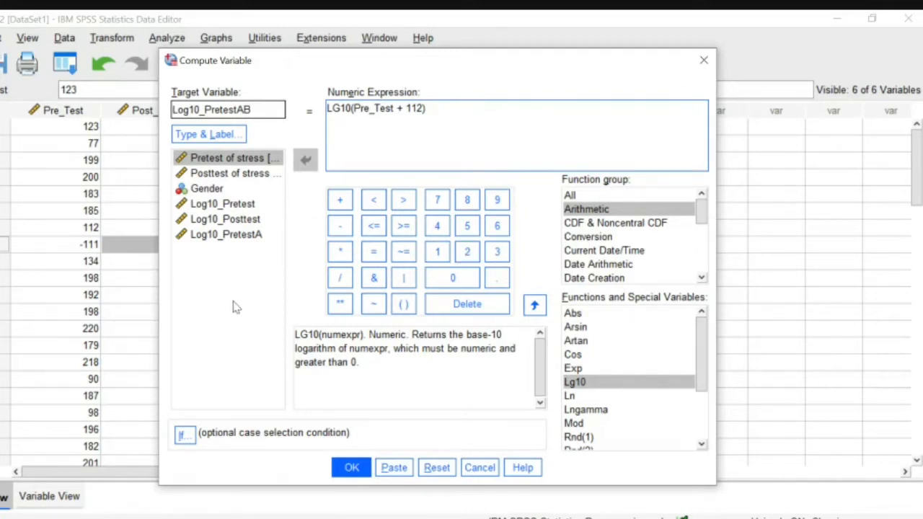
click(351, 468)
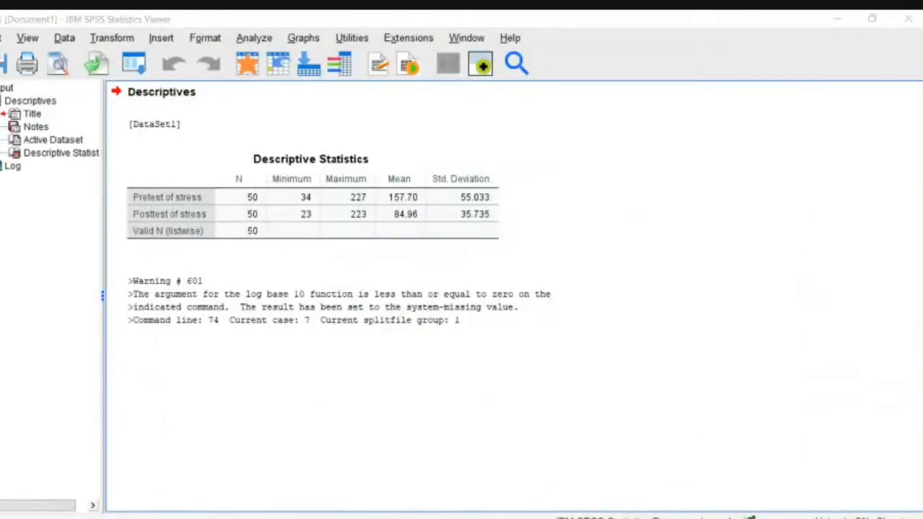
Step: Switch to the PowerPoint lecture and enlarge the Compute Variable screenshot on the negative score slide
mouse_move(615, 515)
click(570, 503)
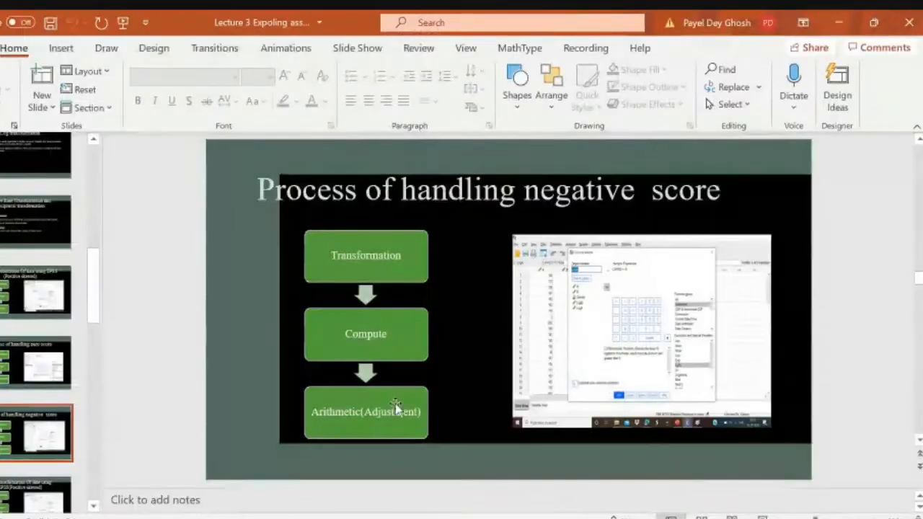
click(612, 296)
drag(510, 236, 341, 324)
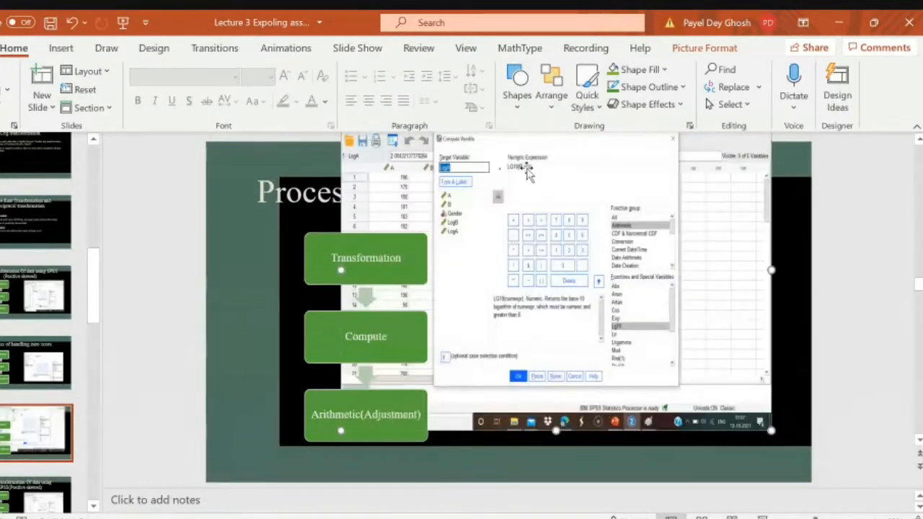
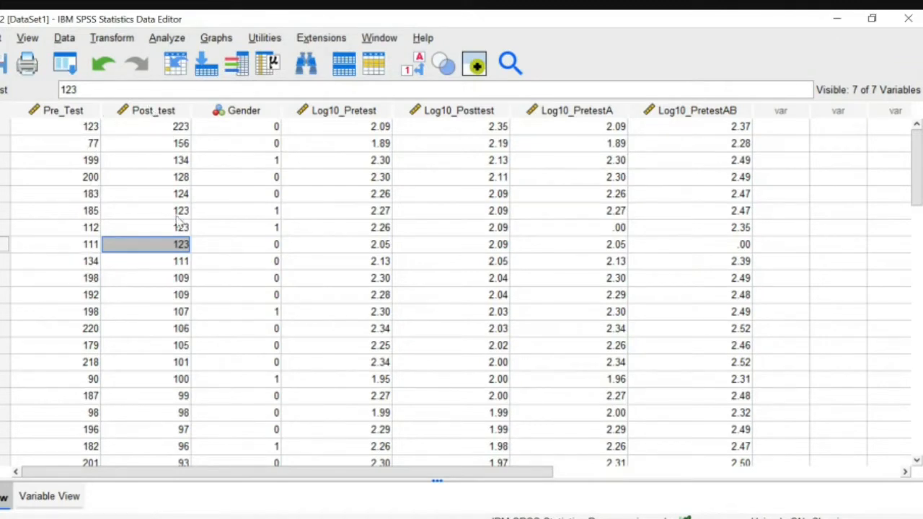
Step: Start a Frequencies analysis in SPSS with Pretest of stress as the analysed variable
click(172, 39)
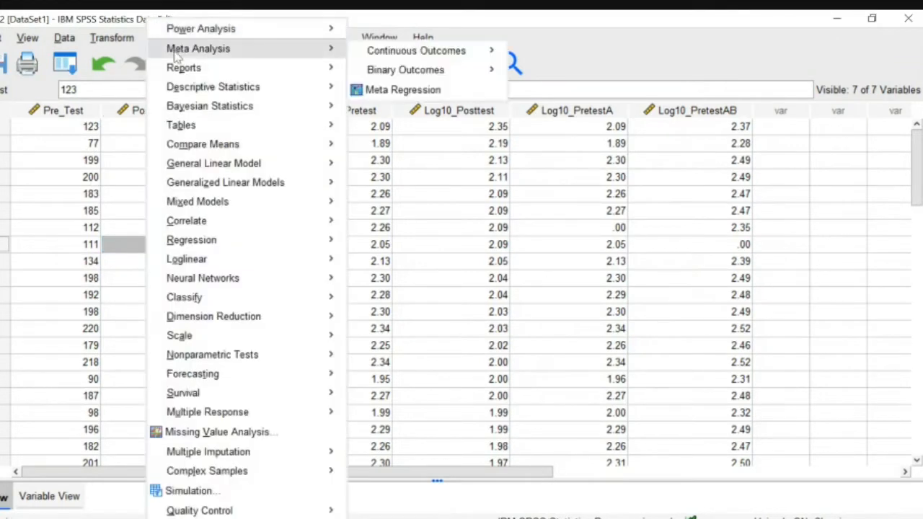
mouse_move(180, 92)
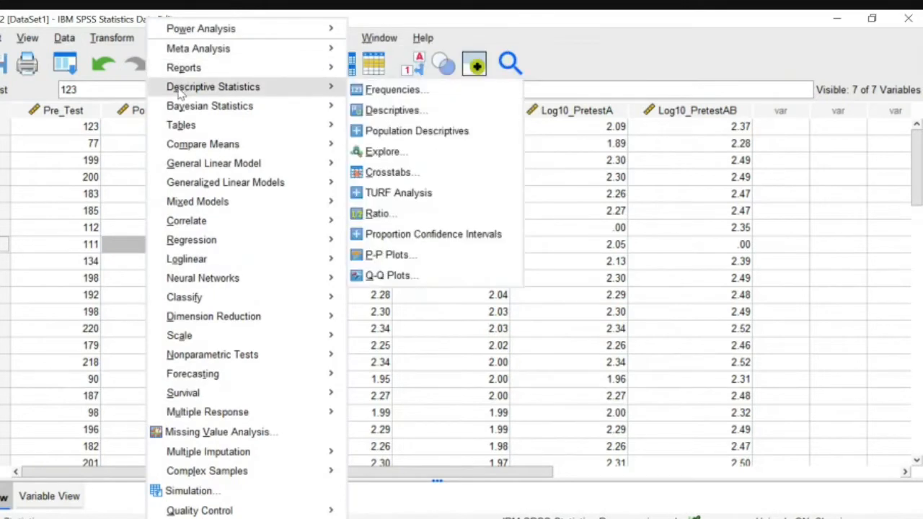
click(376, 91)
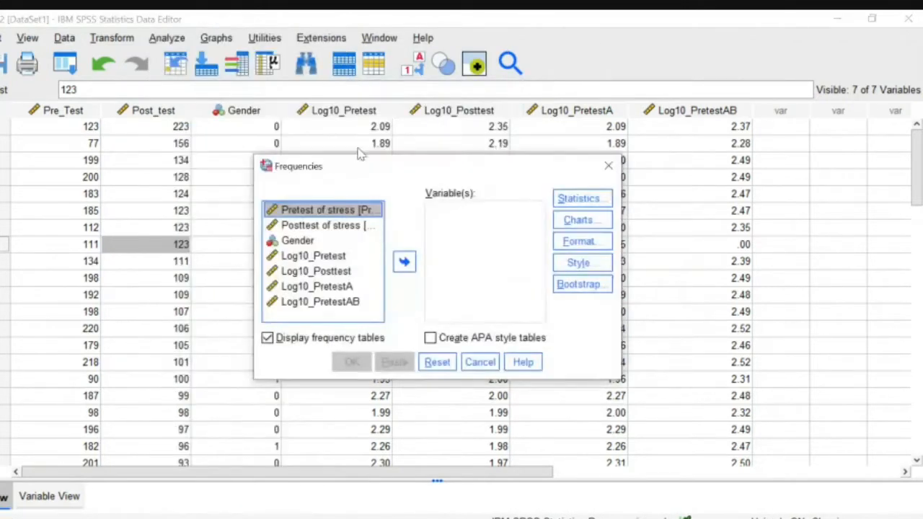
click(404, 261)
click(322, 209)
click(404, 261)
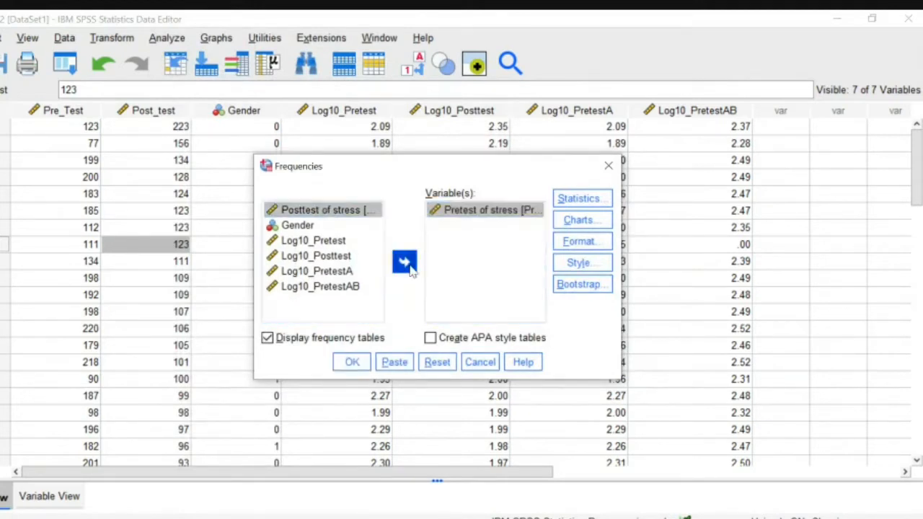
Step: Run Frequencies for the pretest and posttest of stress with mean, mode, standard deviation, minimum, maximum, skewness and kurtosis
click(582, 200)
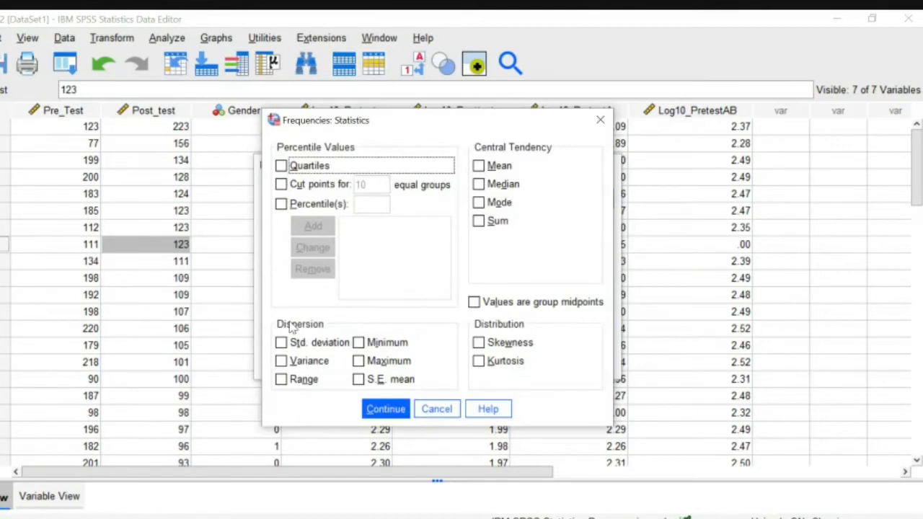
click(479, 166)
click(478, 183)
click(481, 203)
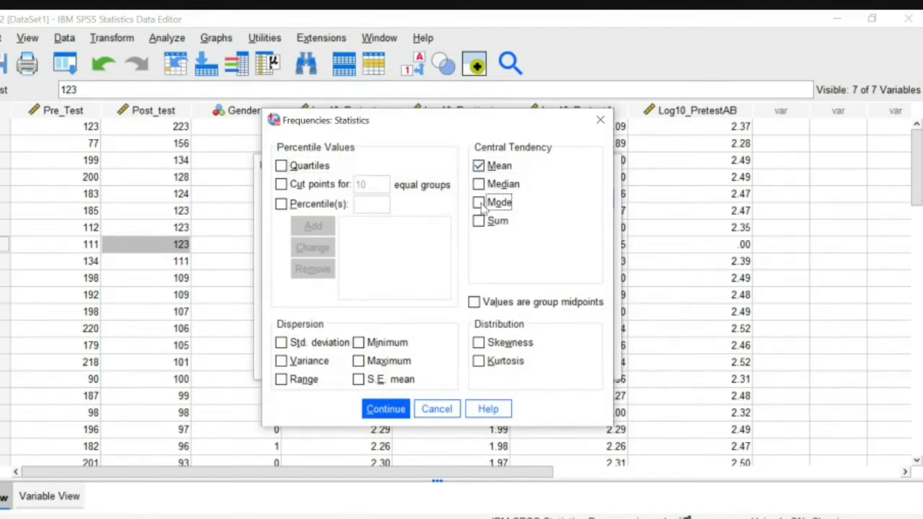
click(479, 342)
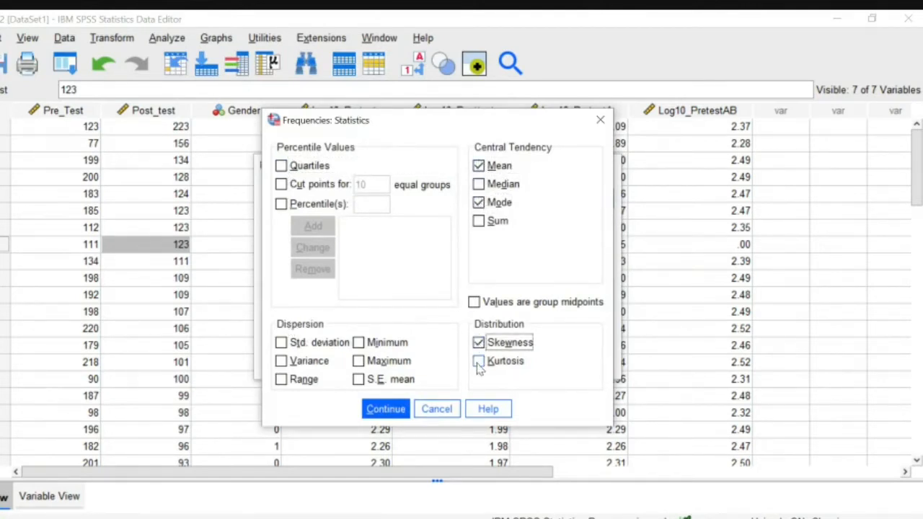
click(479, 362)
click(282, 342)
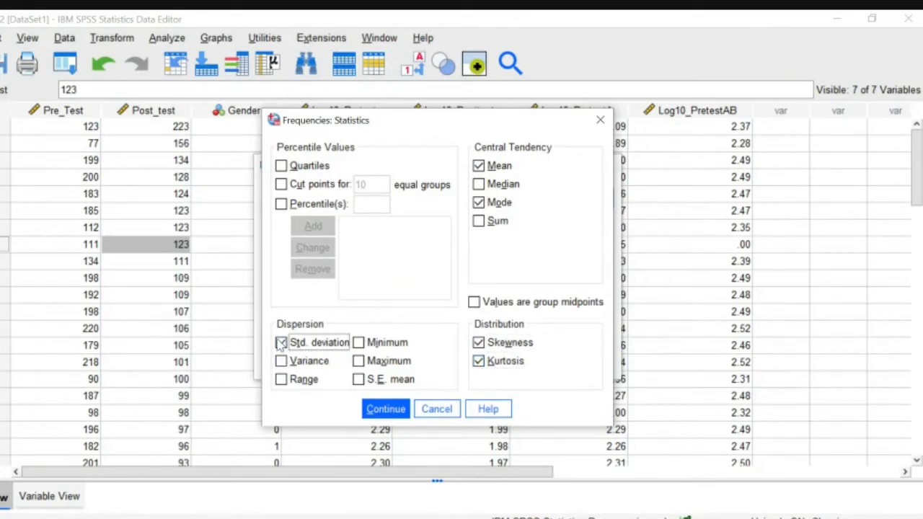
click(364, 347)
click(358, 360)
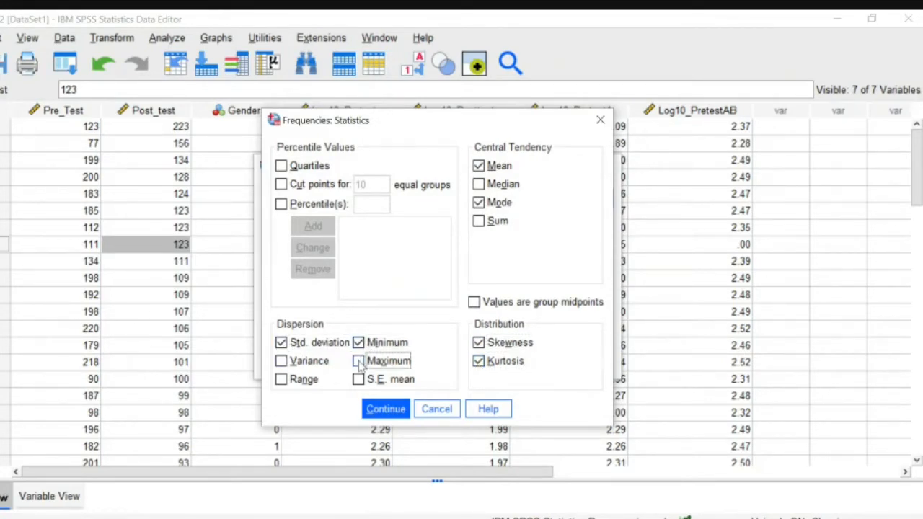
click(382, 409)
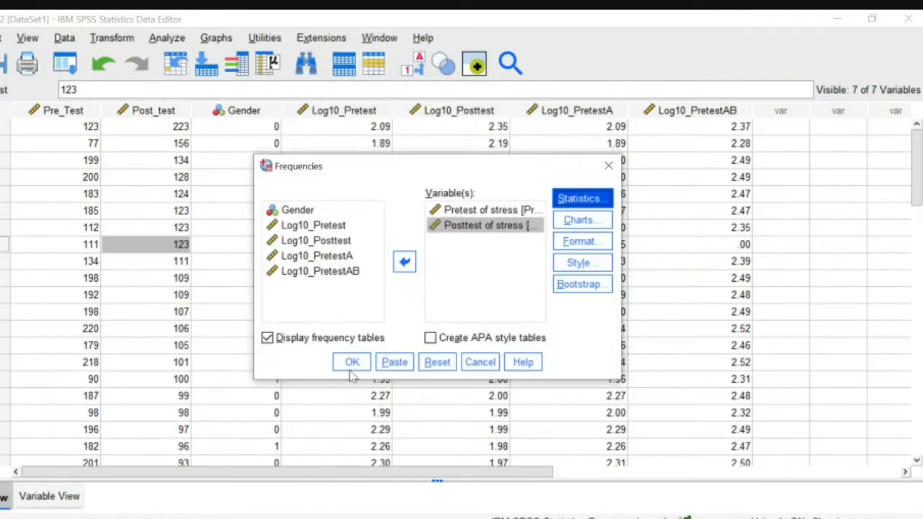
click(352, 365)
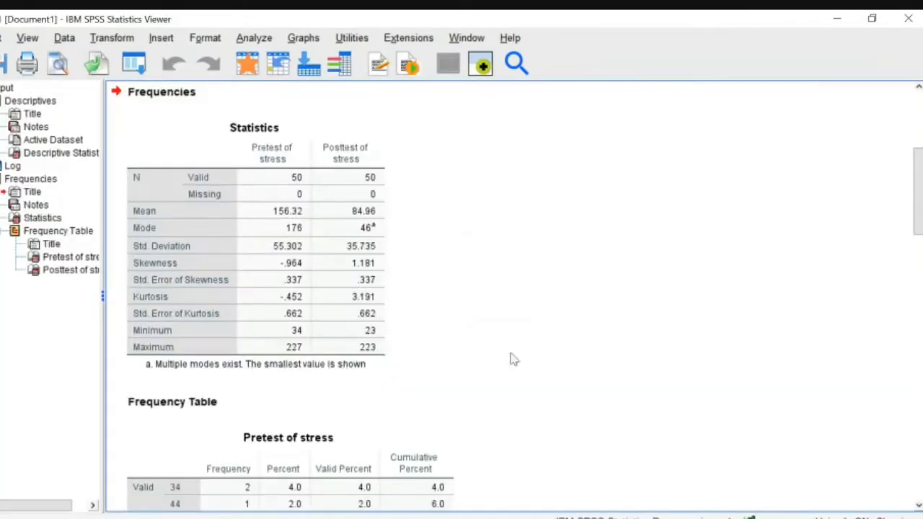
Step: Examine the Frequencies output, focusing on the skewness and maximum of the stress scores in the Statistics table
click(231, 297)
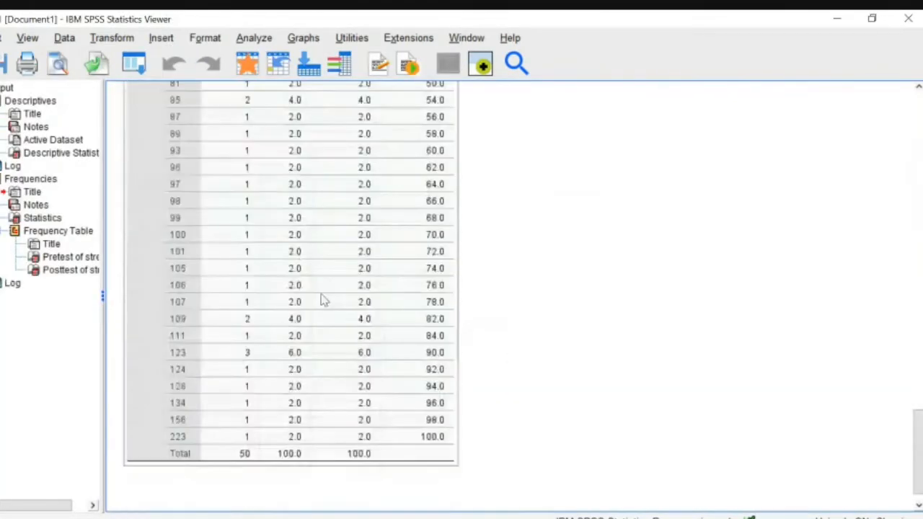
drag(917, 397, 917, 181)
click(192, 351)
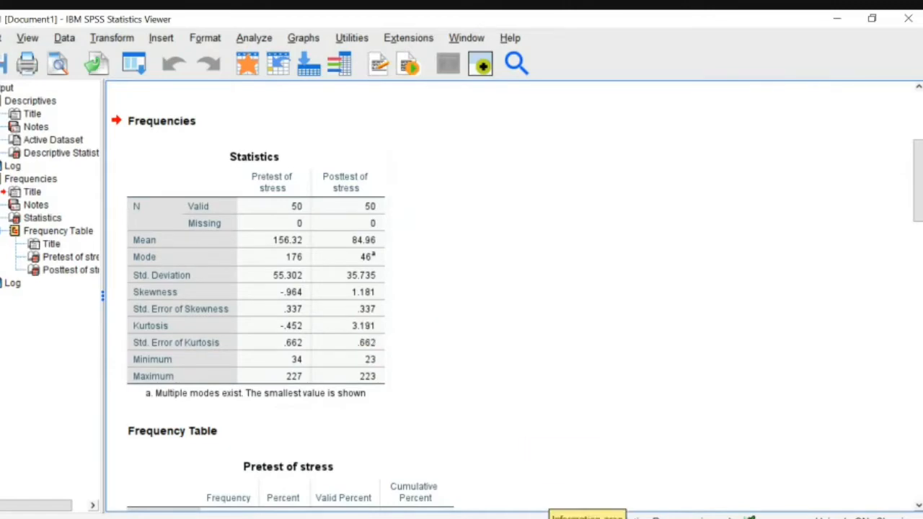
Step: Check the negatively skewed log transformation slide in PowerPoint and return to the SPSS data editor
key(alt+Tab)
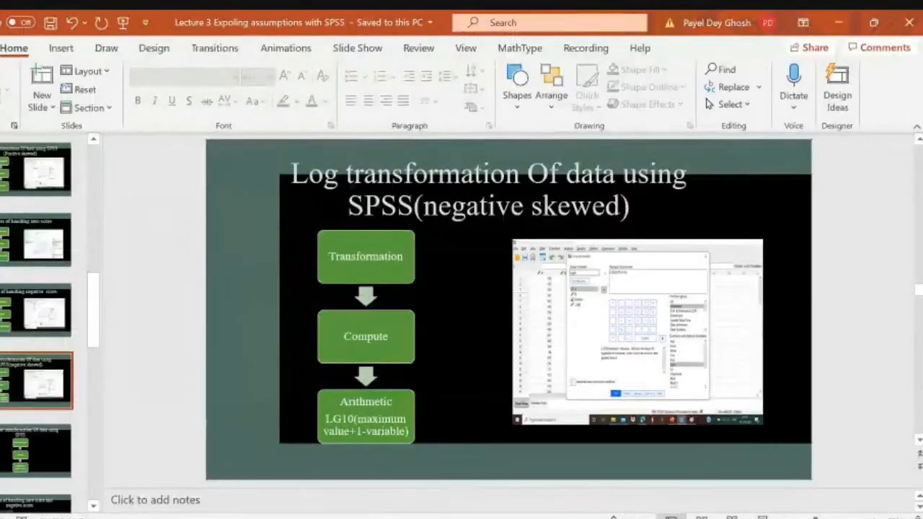
click(574, 508)
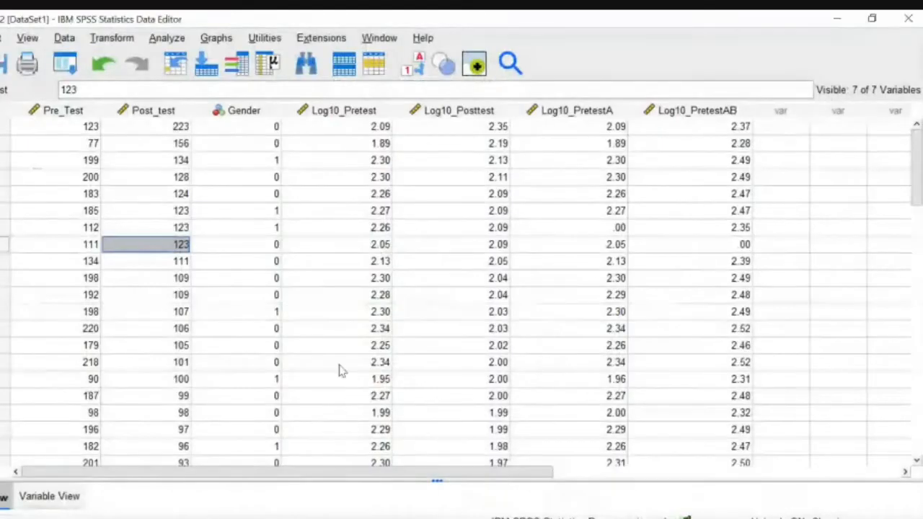
click(235, 231)
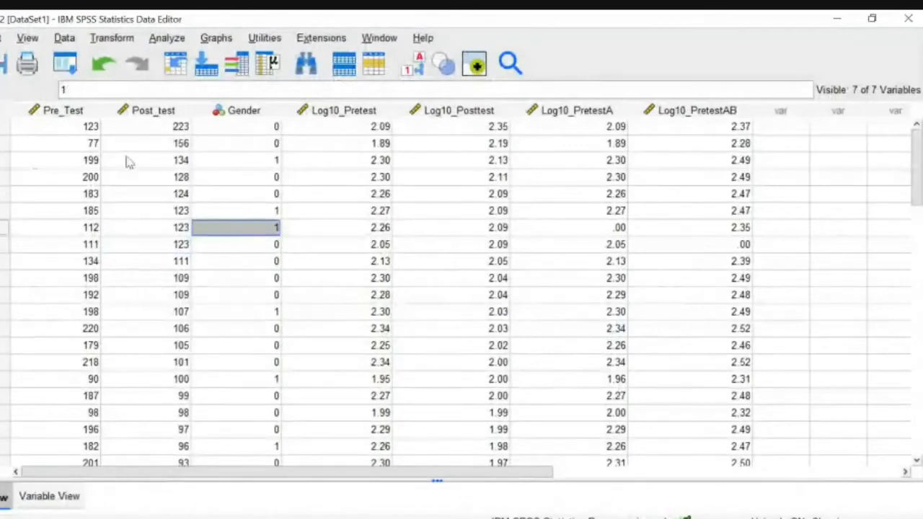
click(114, 39)
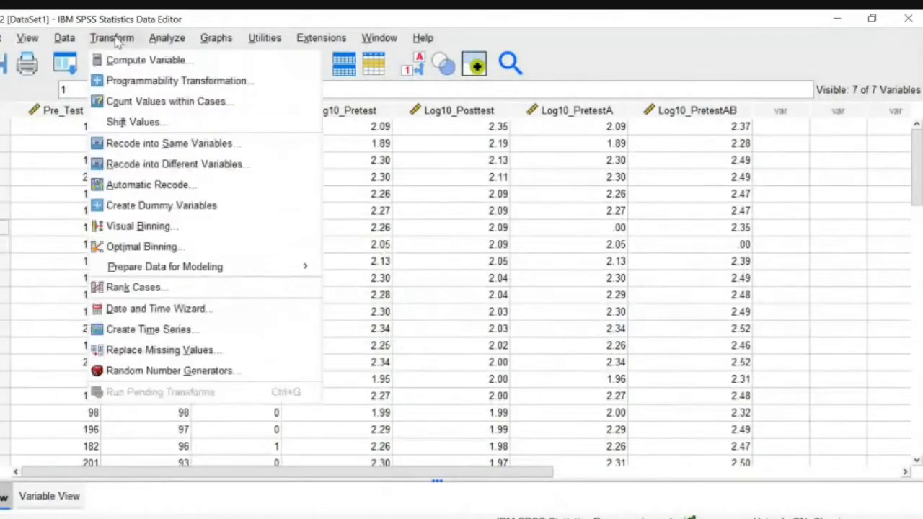
click(133, 60)
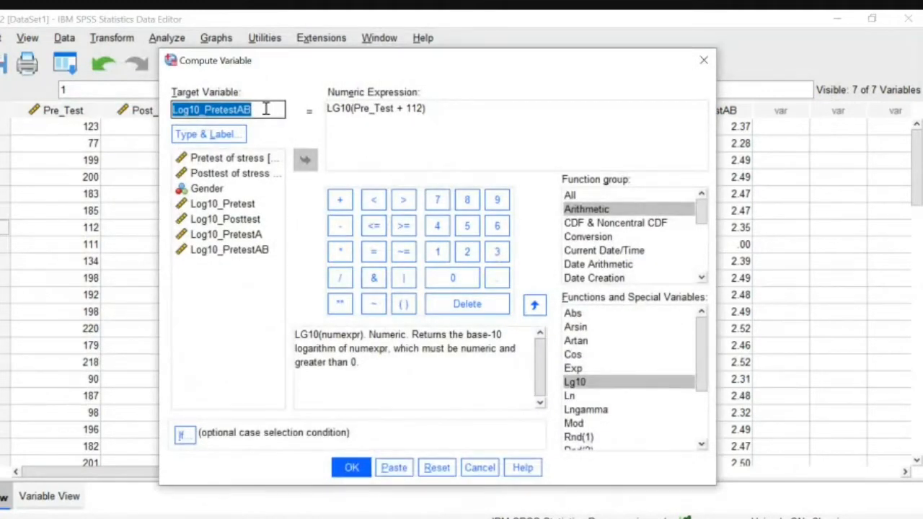
click(703, 63)
Step: Delete the variables Log10_PretestAB, Log10_Pretest and Log10_PretestA from the dataset
right_click(702, 115)
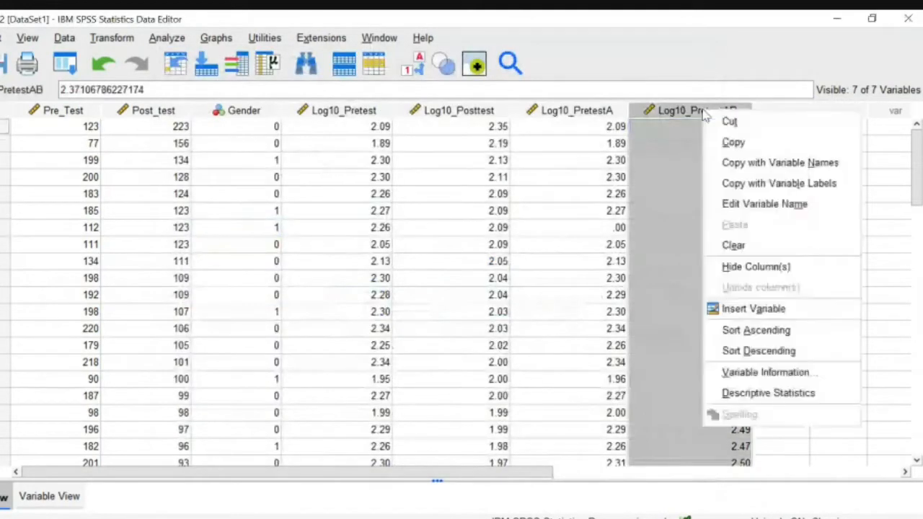
click(734, 245)
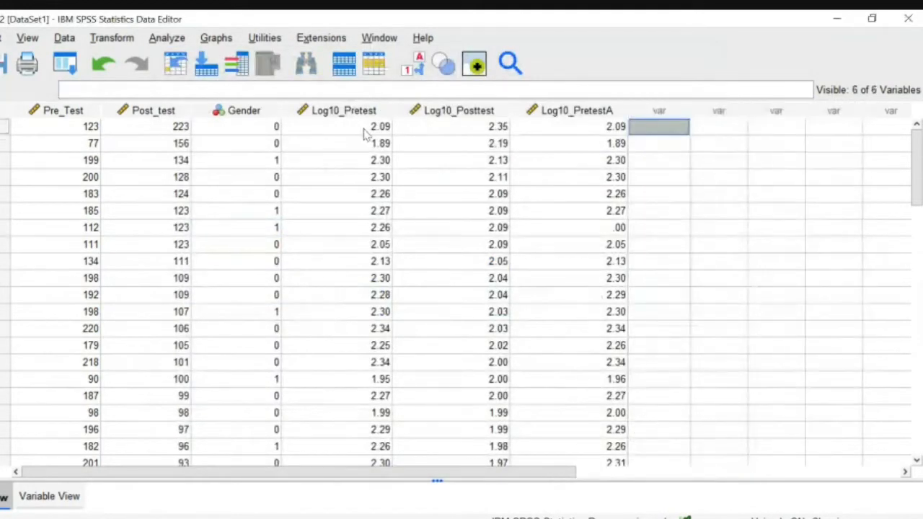
click(329, 112)
right_click(329, 112)
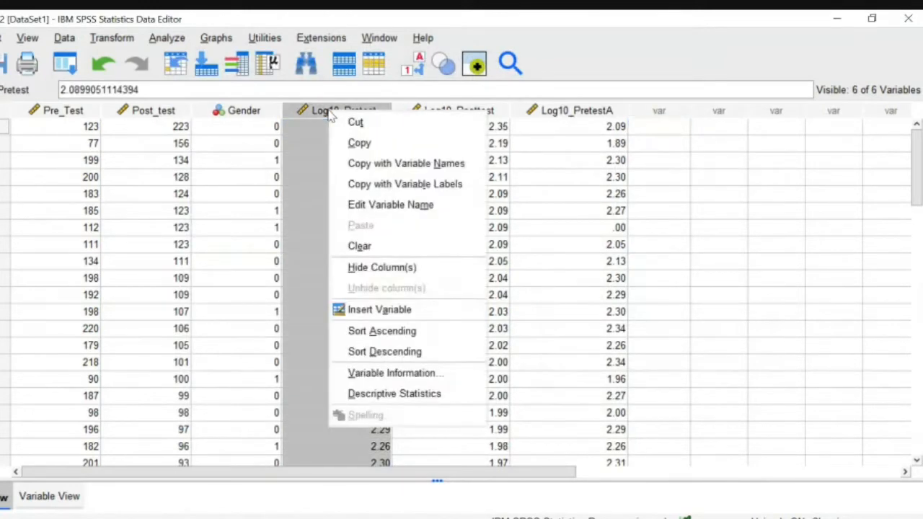
click(349, 246)
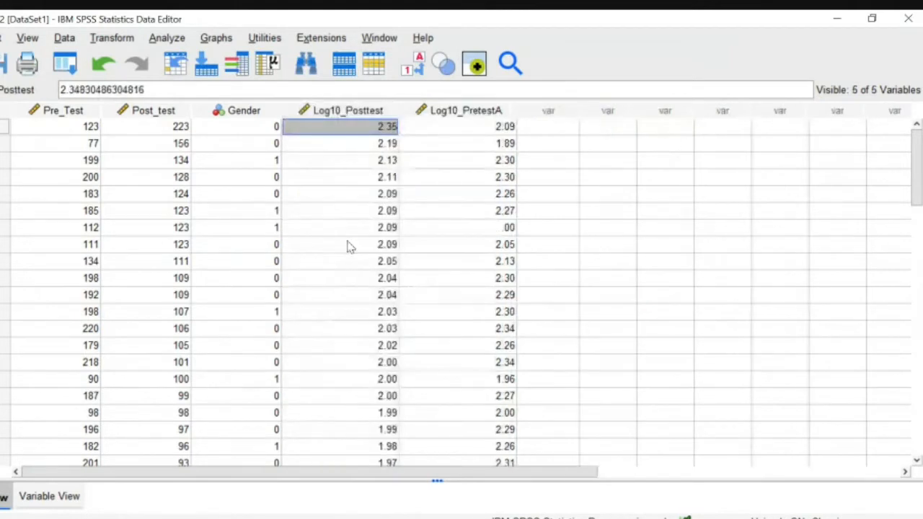
right_click(474, 113)
click(502, 248)
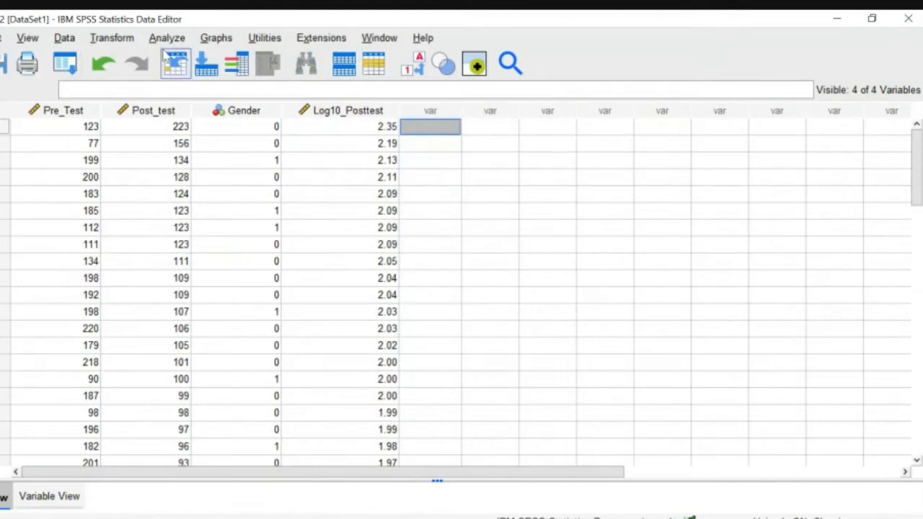
Step: Start a new variable computation with Log10_PretestA as the target variable and clear the old numeric expression
click(111, 38)
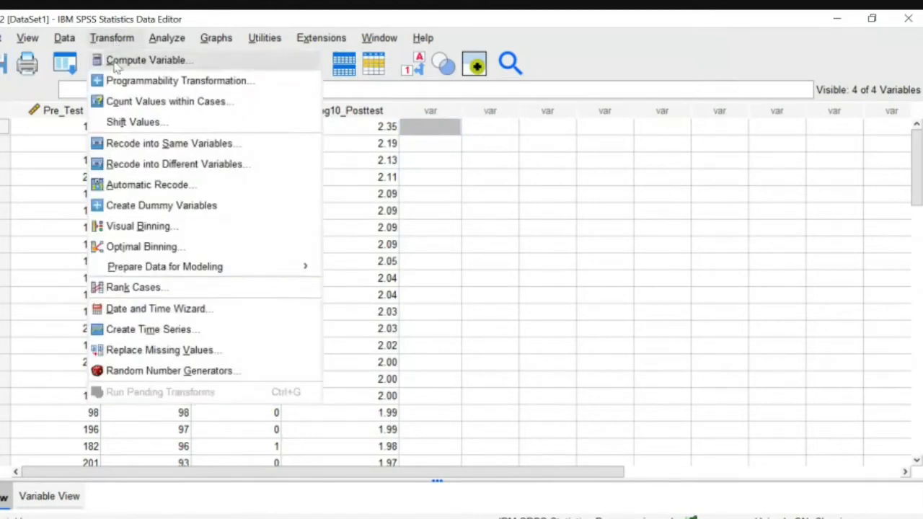
click(144, 60)
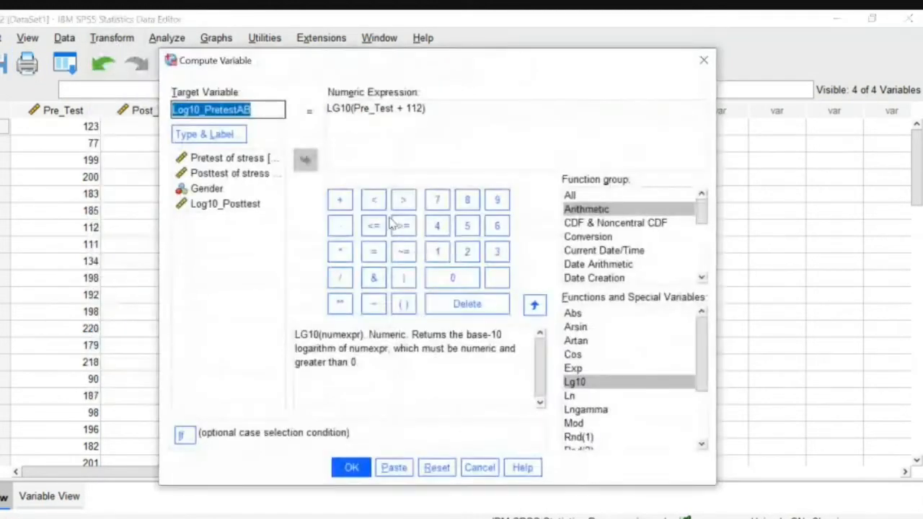
click(266, 109)
key(BackSpace)
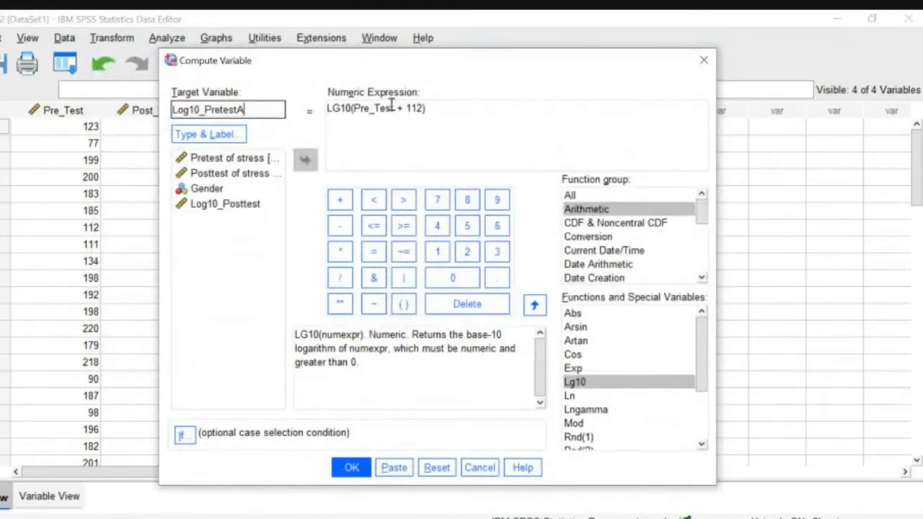
click(423, 108)
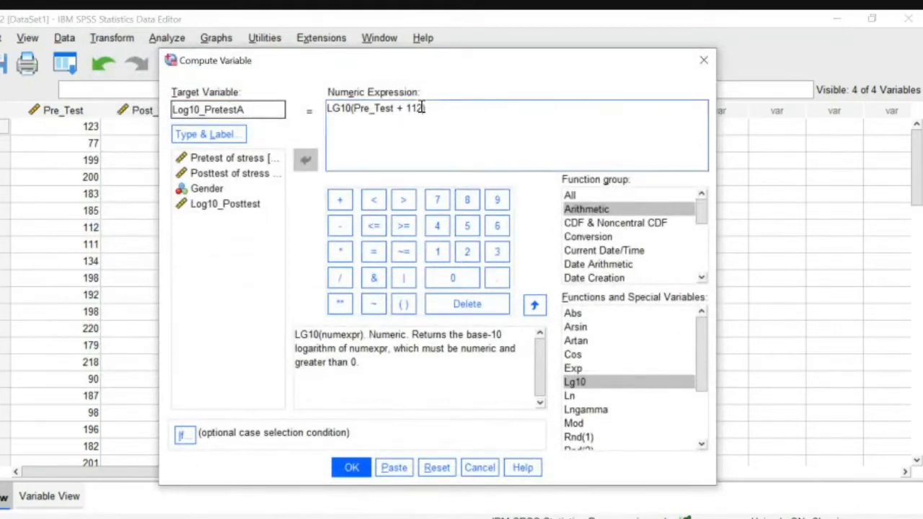
key(BackSpace)
key(BackSpace)
key(BackSpace)
key(BackSpace)
key(BackSpace)
key(BackSpace)
key(BackSpace)
key(BackSpace)
key(BackSpace)
key(BackSpace)
key(BackSpace)
key(BackSpace)
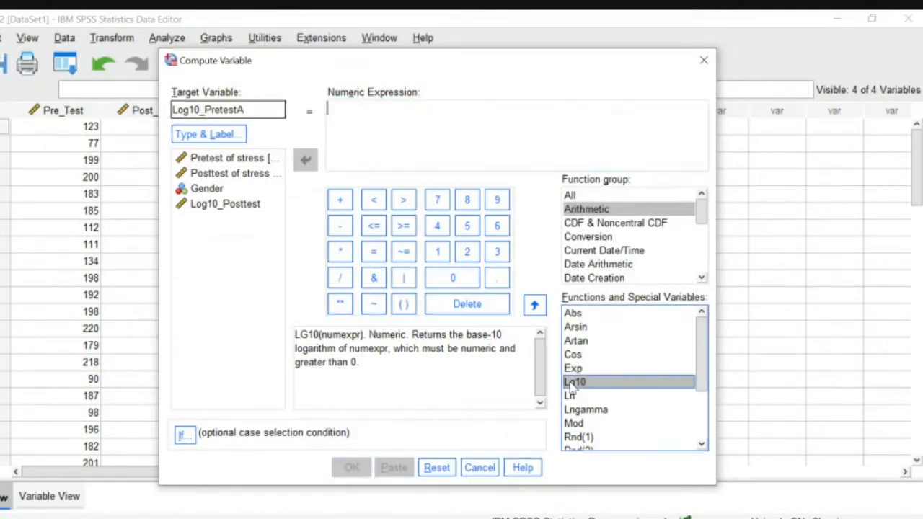
Step: Insert the Lg10 function into the numeric expression and check the negative-skew formula on the PowerPoint slide
click(535, 307)
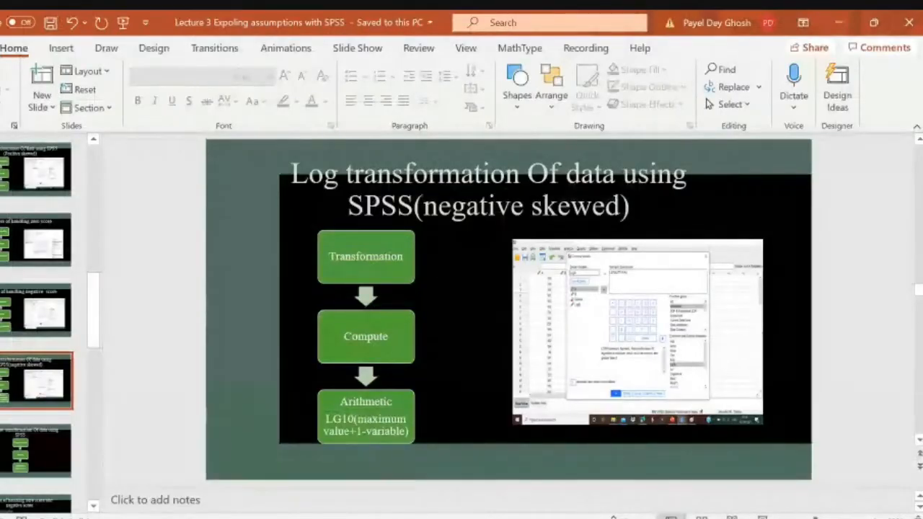
mouse_move(572, 517)
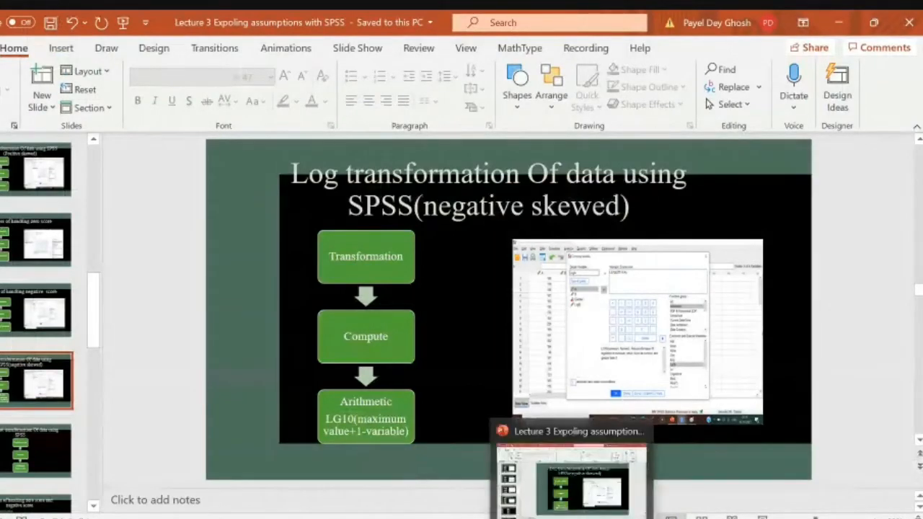
click(838, 22)
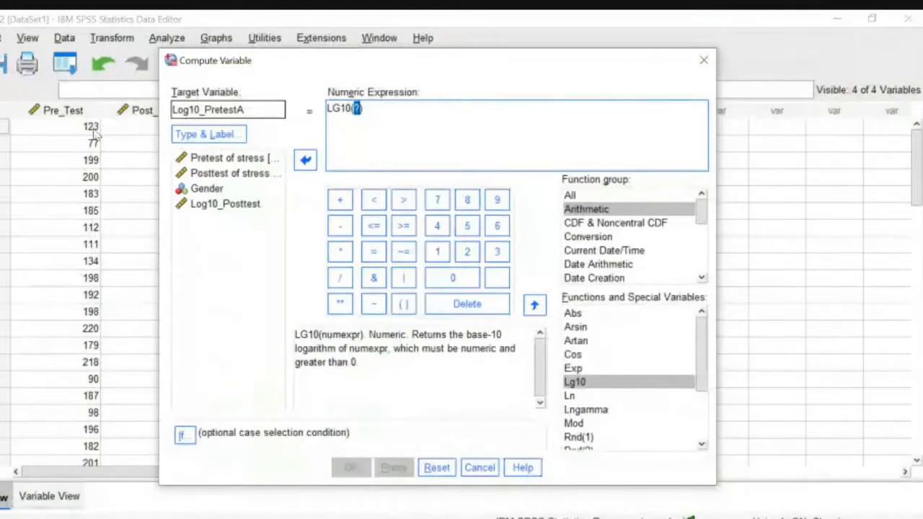
Step: Look up the maximum pretest score in the Frequencies output and return to the variable computation
click(201, 141)
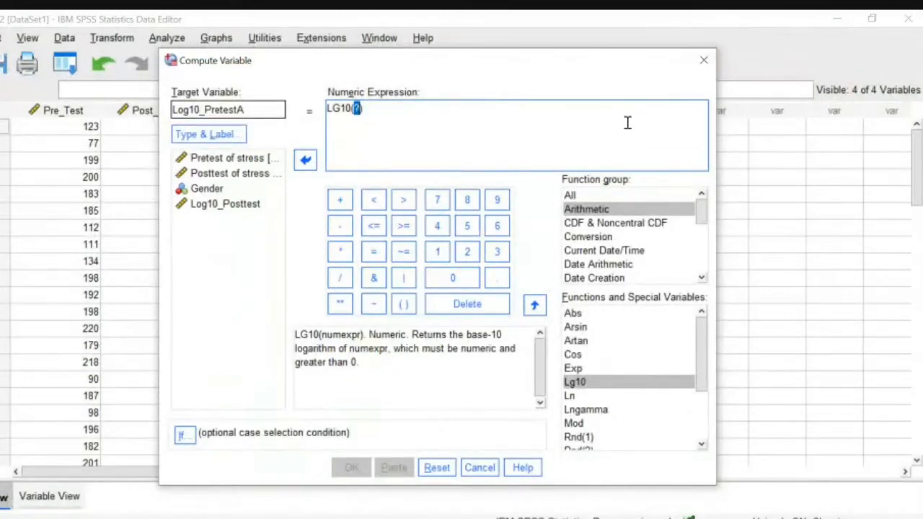
click(577, 515)
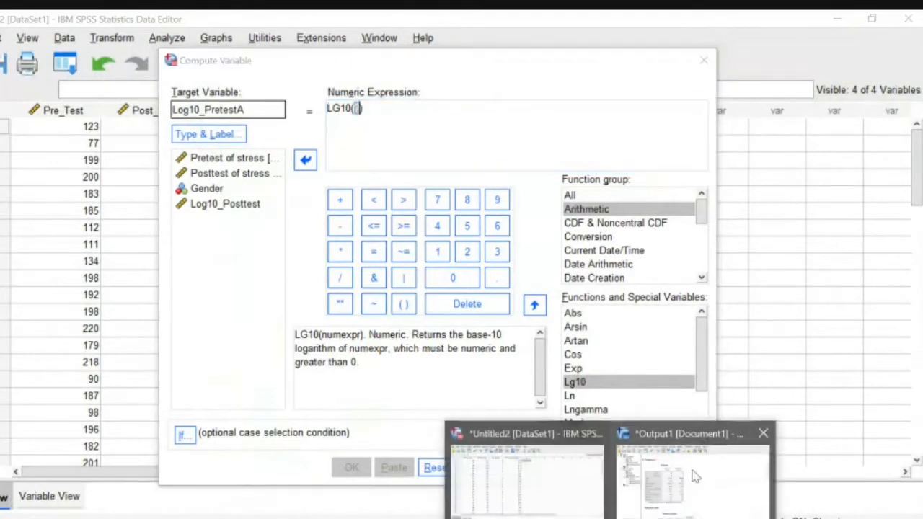
click(695, 476)
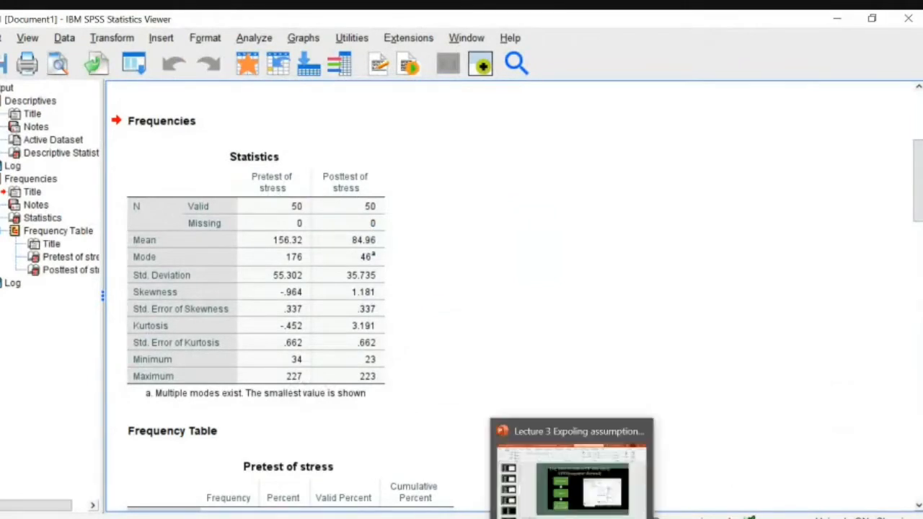
click(569, 505)
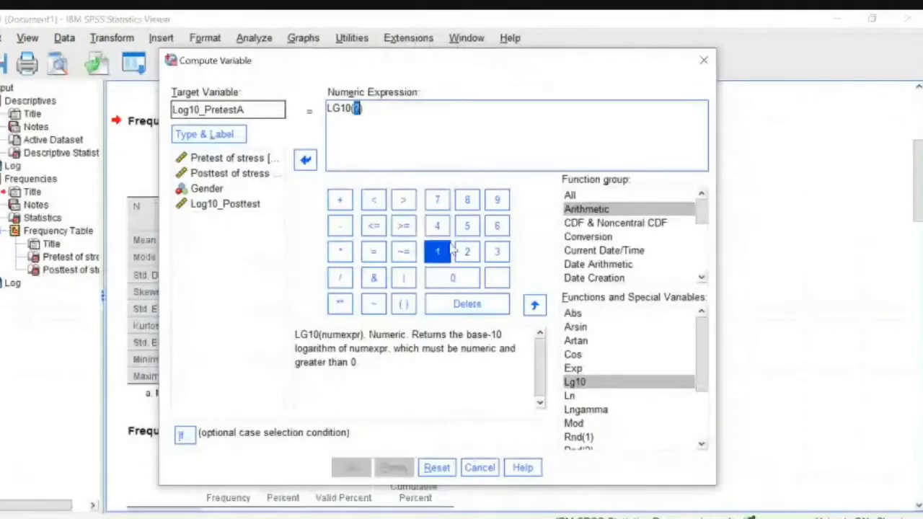
Step: Compute Log10_PretestA with the expression LG10(227 + 1 - Pre_Test) and view the new column in the Data Editor
text(2)
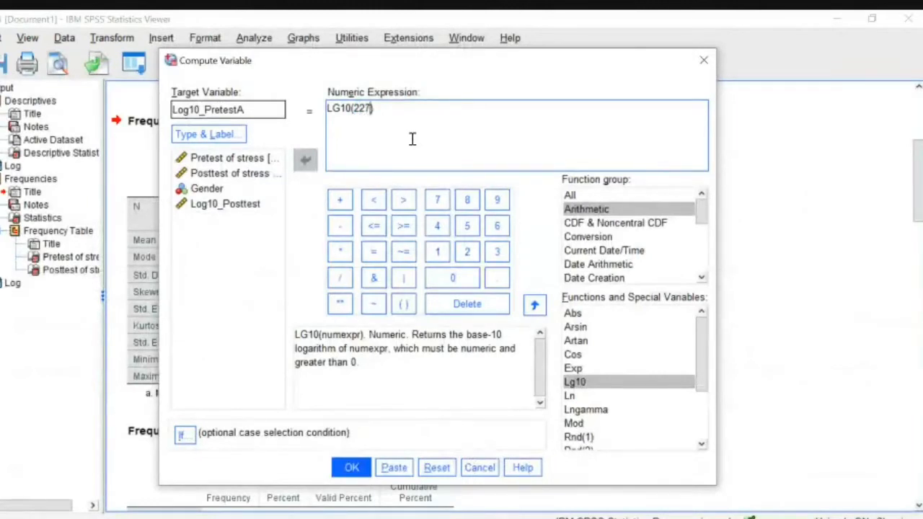
text(27)
click(339, 200)
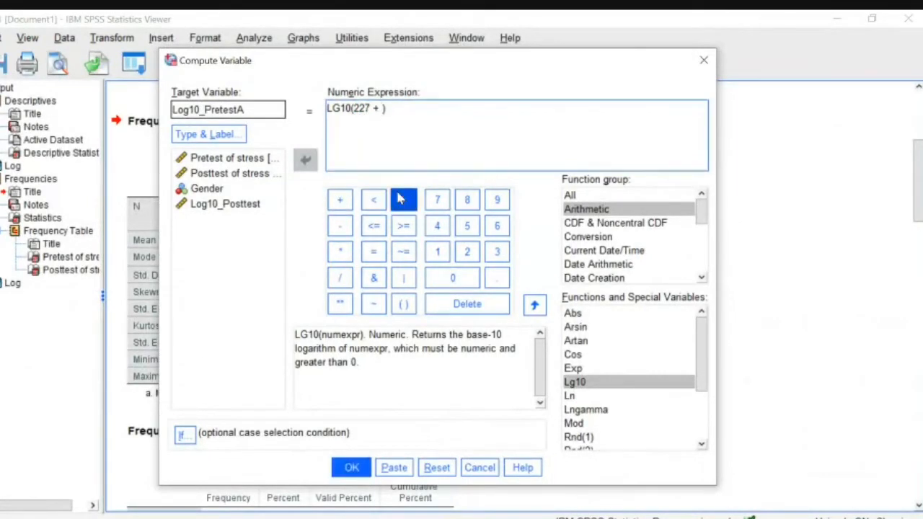
click(436, 252)
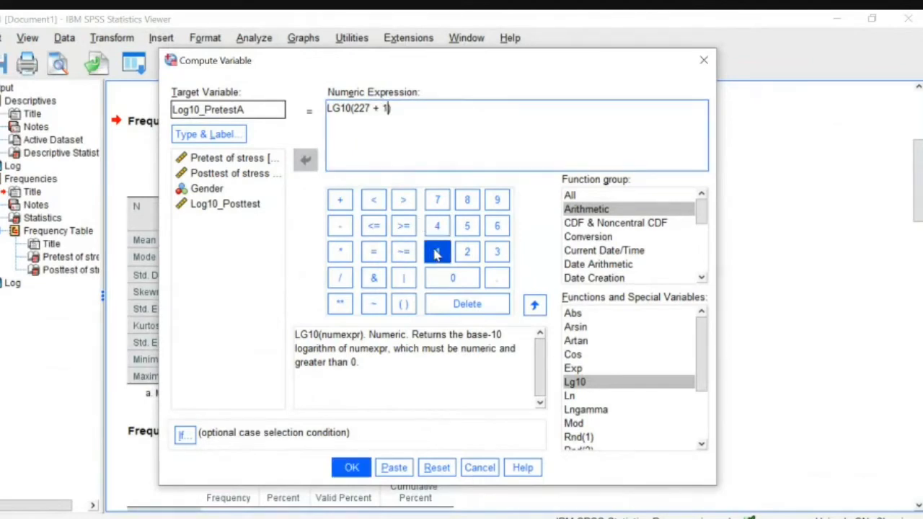
click(340, 226)
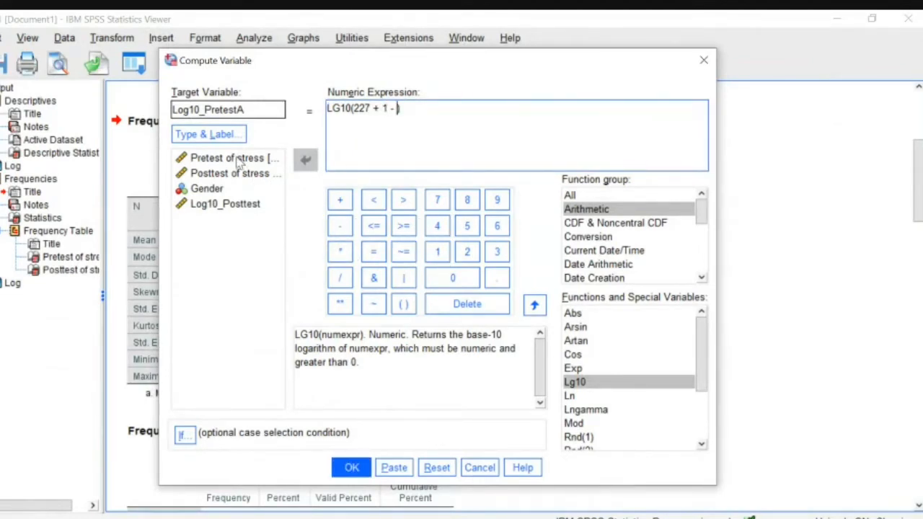
click(229, 158)
click(305, 160)
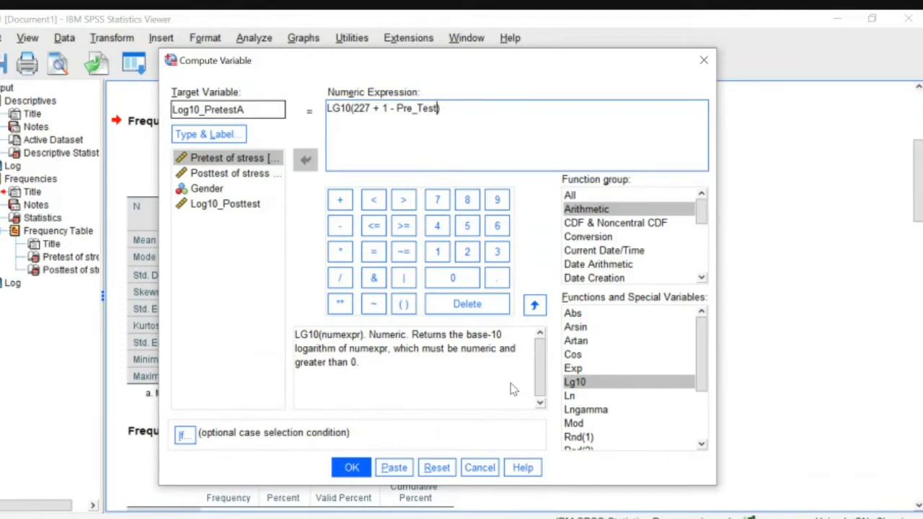
click(350, 469)
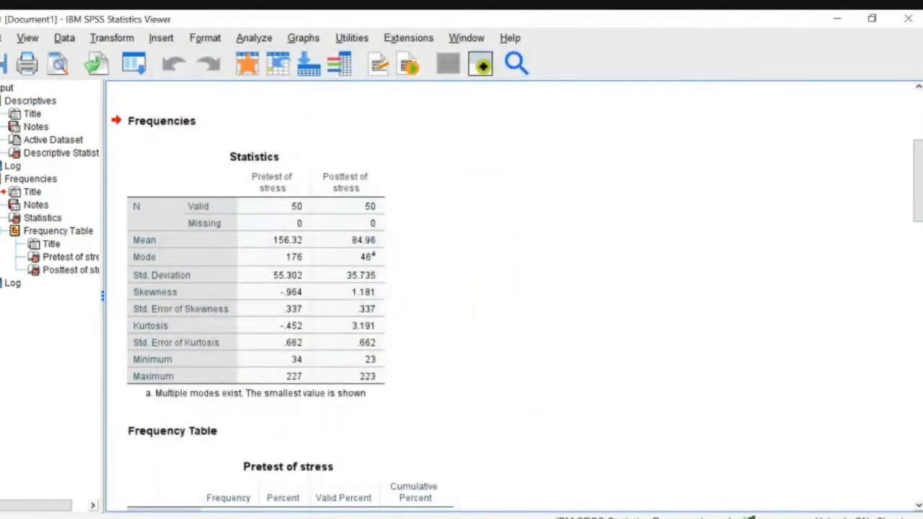
click(552, 504)
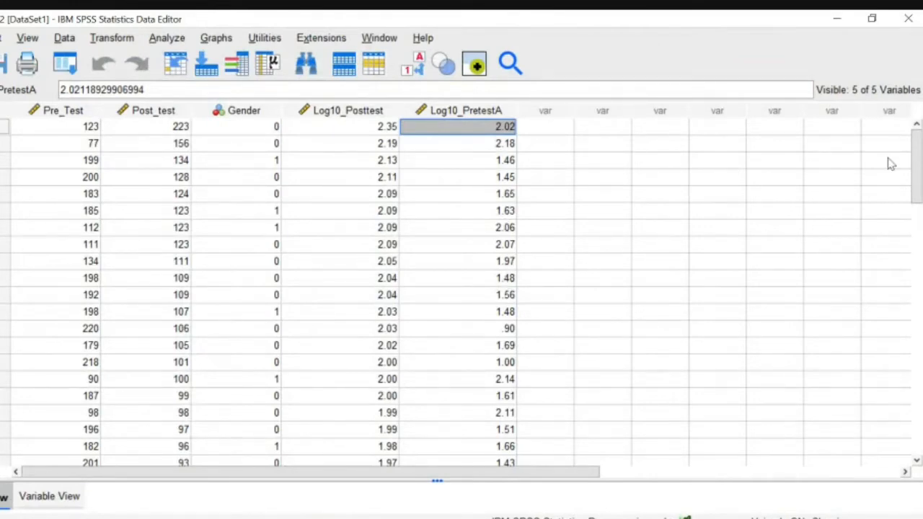
mouse_move(919, 179)
mouse_down()
mouse_move(919, 266)
mouse_move(917, 168)
mouse_up()
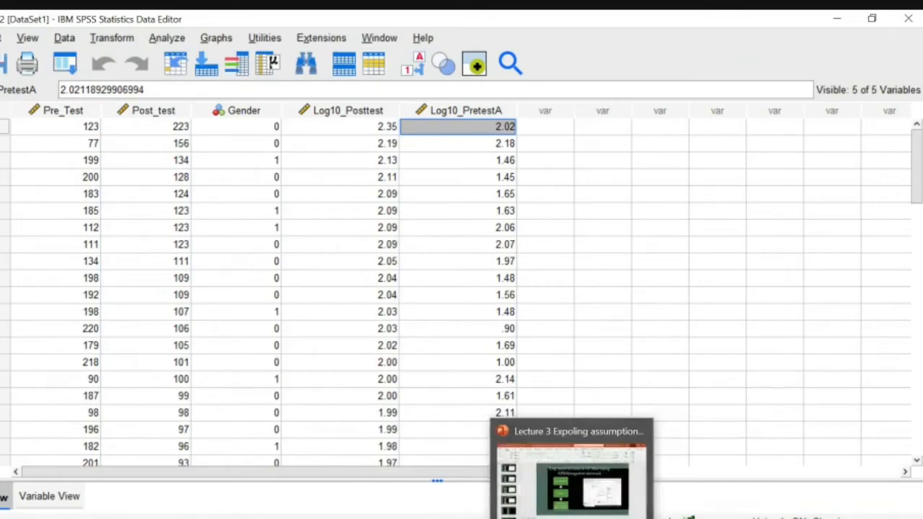
Step: Switch to the PowerPoint lecture and review the slides on square root transformation in SPSS and on square root and reciprocal transformation
click(571, 516)
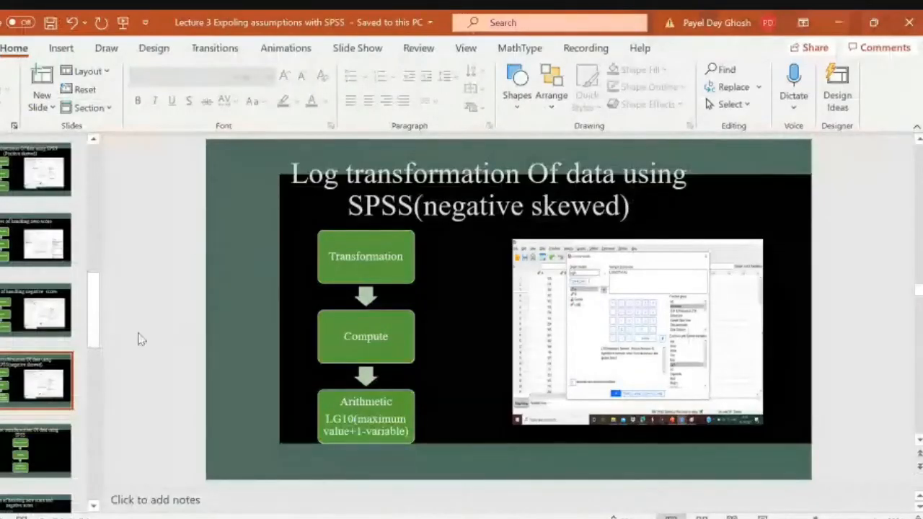
click(41, 448)
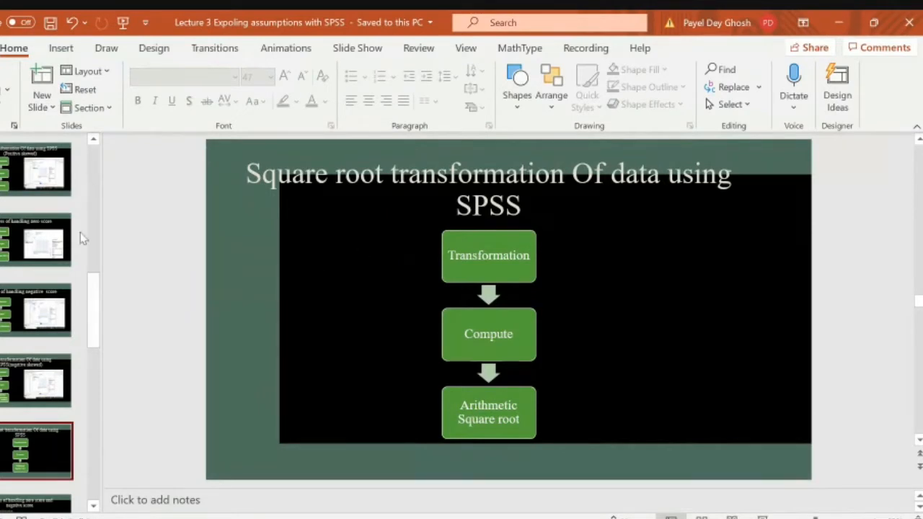
scroll(97, 286, up, 5)
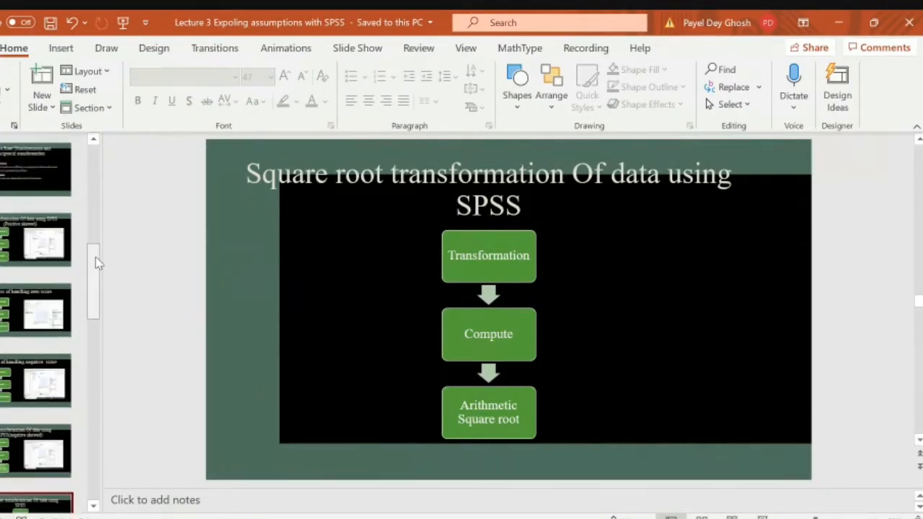
click(19, 313)
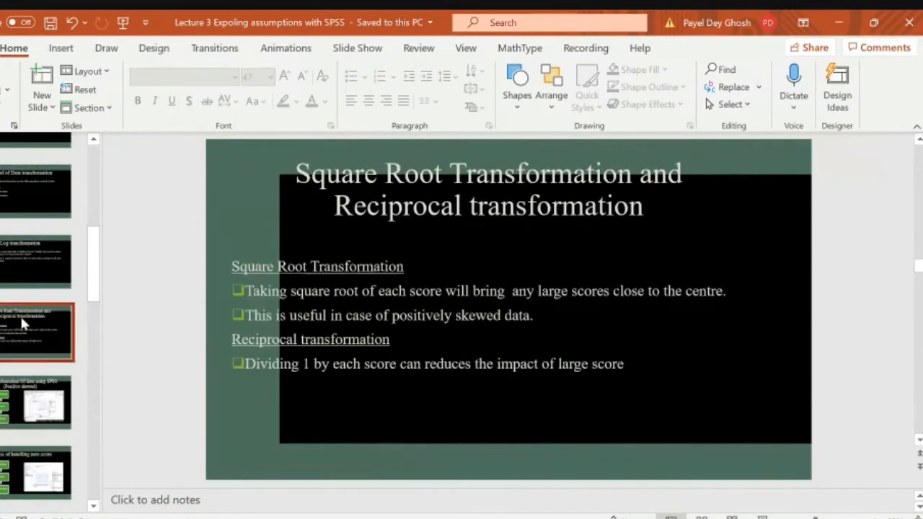
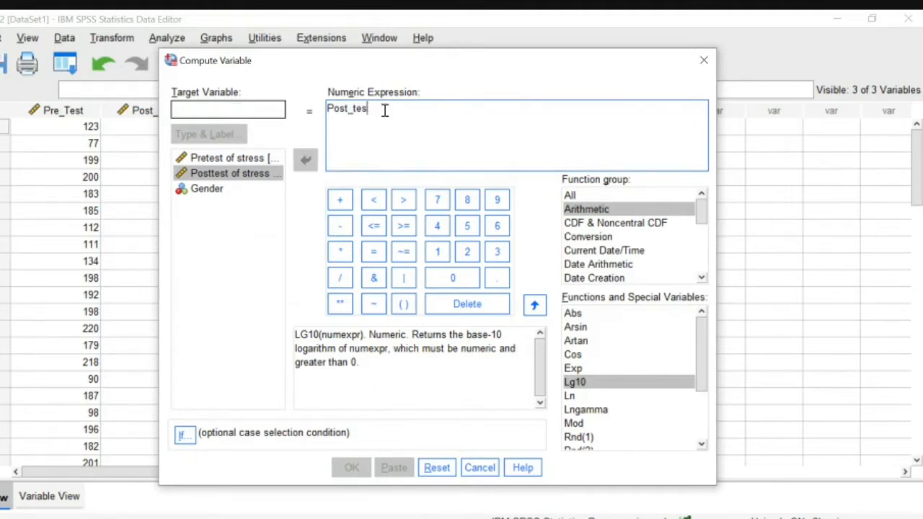
Step: Clear the old numeric expression and build SQRT(Post_test) from the Sqrt function and the posttest of stress variable
key(BackSpace)
key(BackSpace)
key(BackSpace)
key(BackSpace)
key(BackSpace)
key(BackSpace)
key(BackSpace)
drag(698, 353, 708, 411)
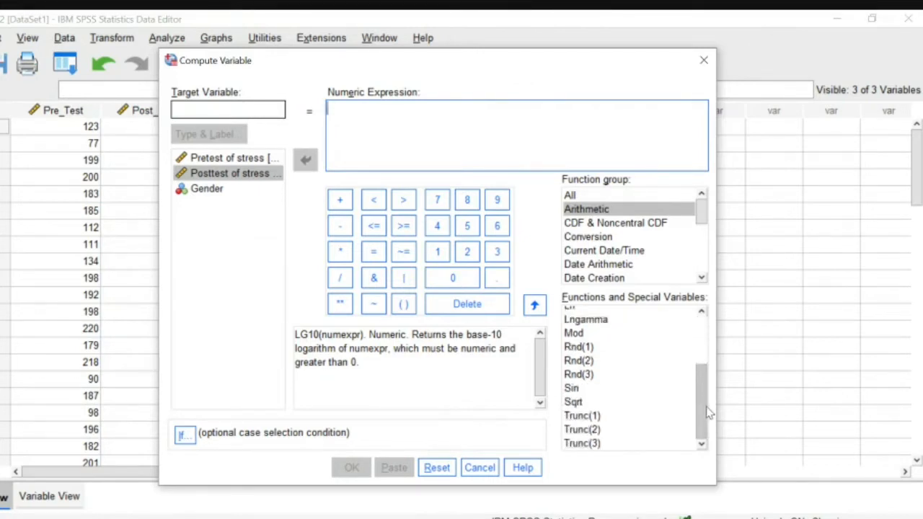
click(574, 403)
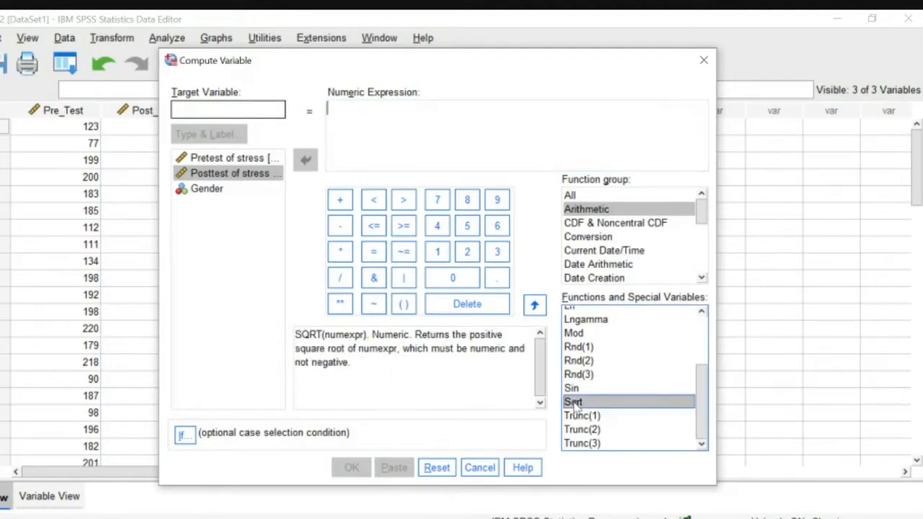
click(535, 304)
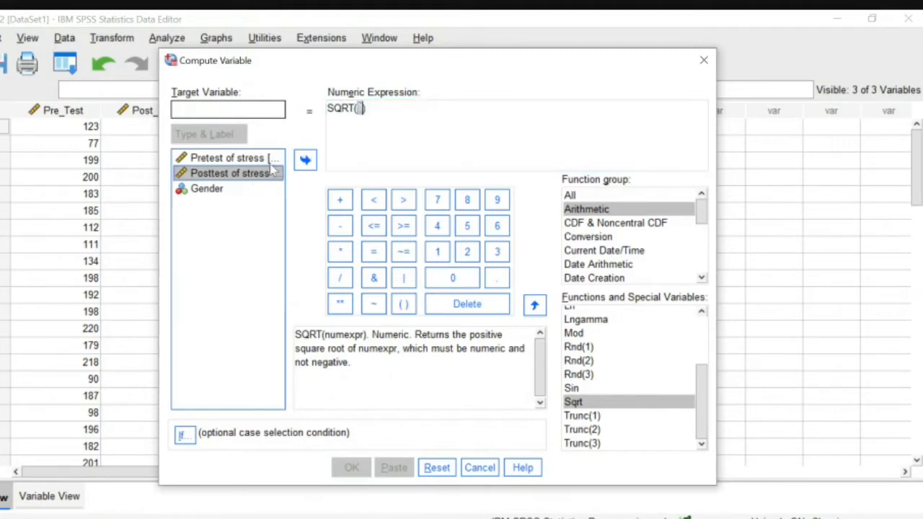
click(305, 159)
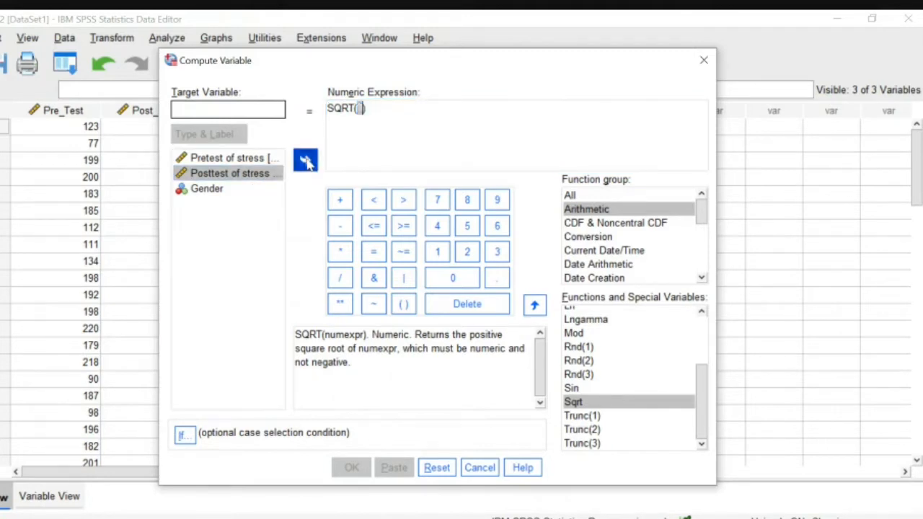
Step: Name the target variable Posttest_SQRT, run the computation and view the new column in the Data Editor
click(213, 104)
text(Posttest_)
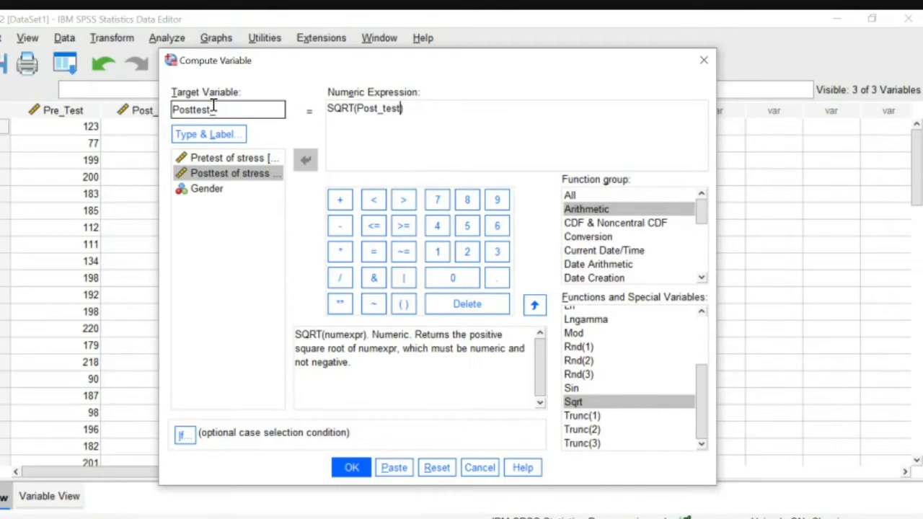
text(SQRT)
click(225, 252)
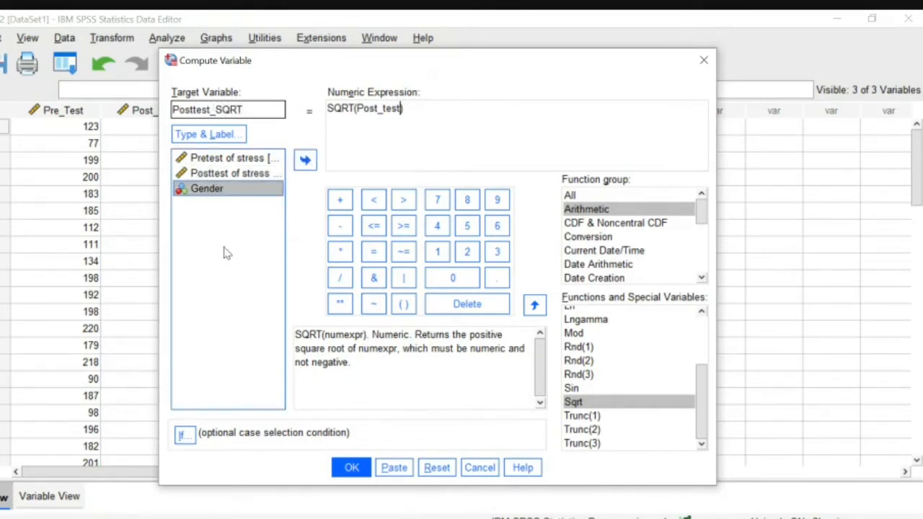
click(345, 470)
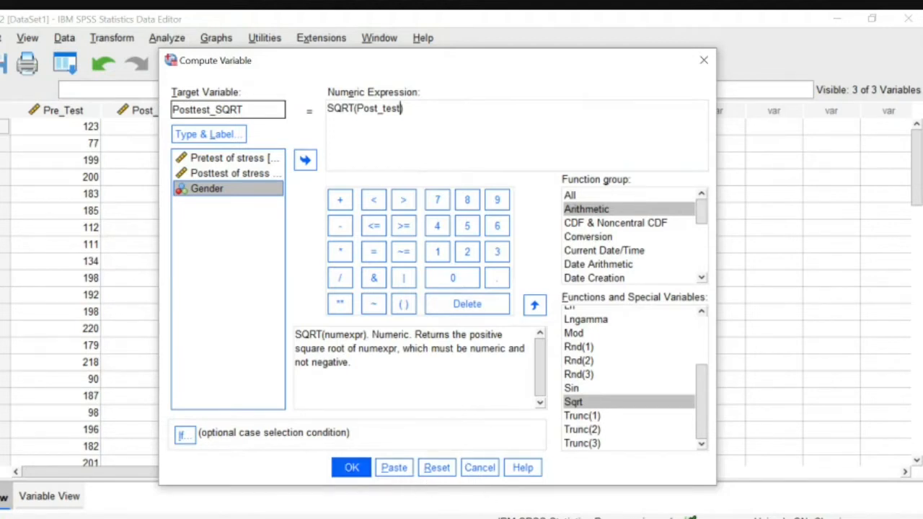
click(351, 468)
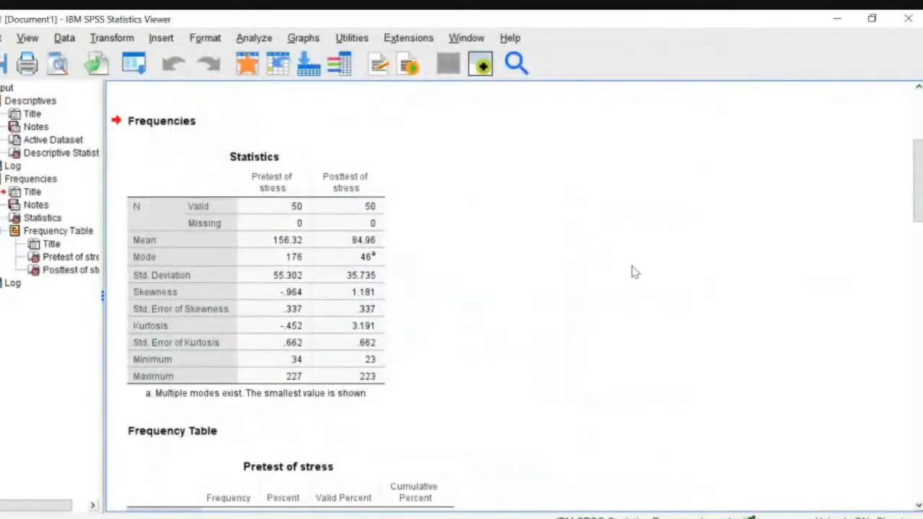
mouse_move(620, 513)
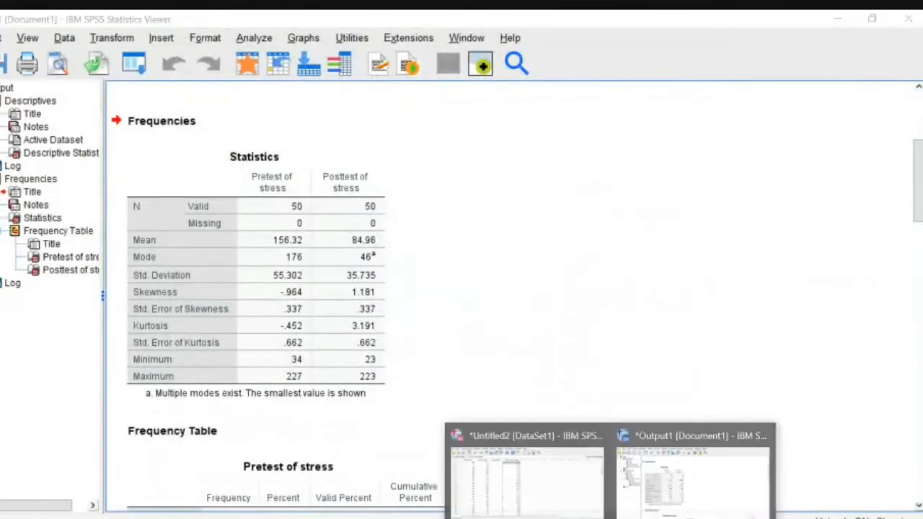
click(569, 497)
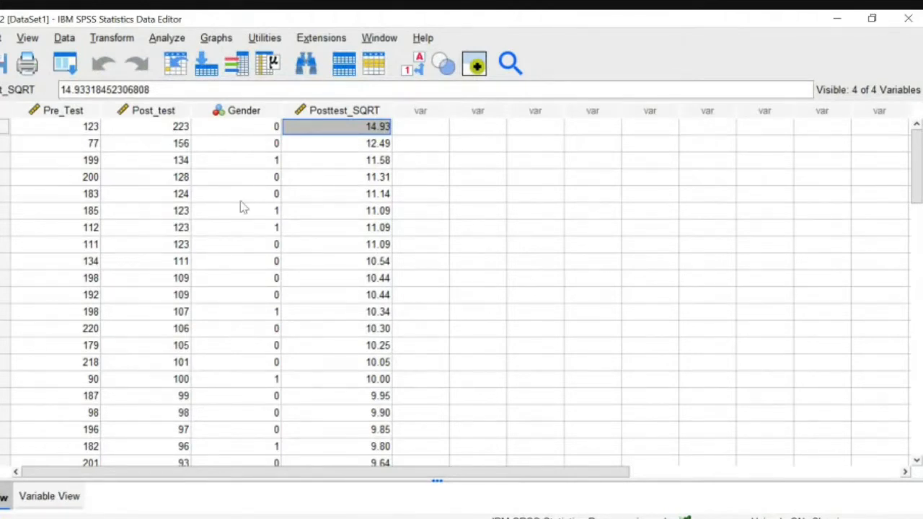
Step: Change the Post_test score in the fourth visible row to 0
click(180, 178)
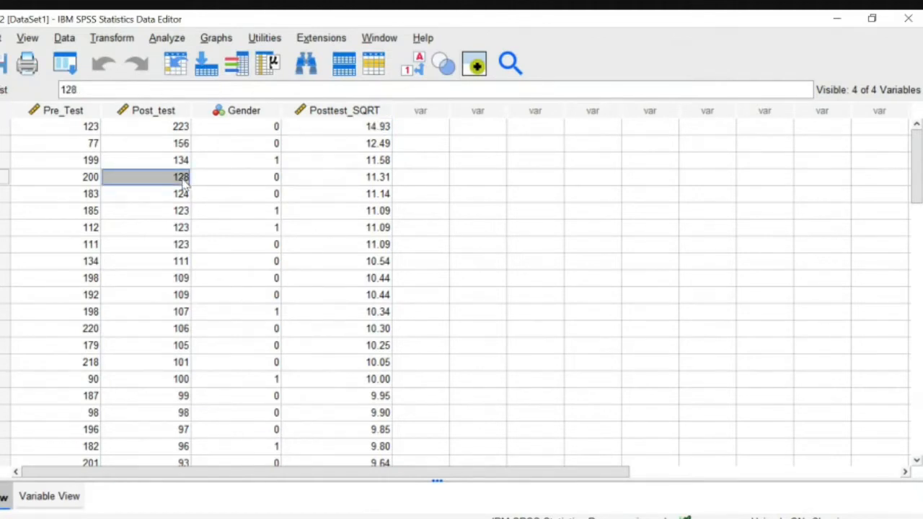
text(0)
click(421, 181)
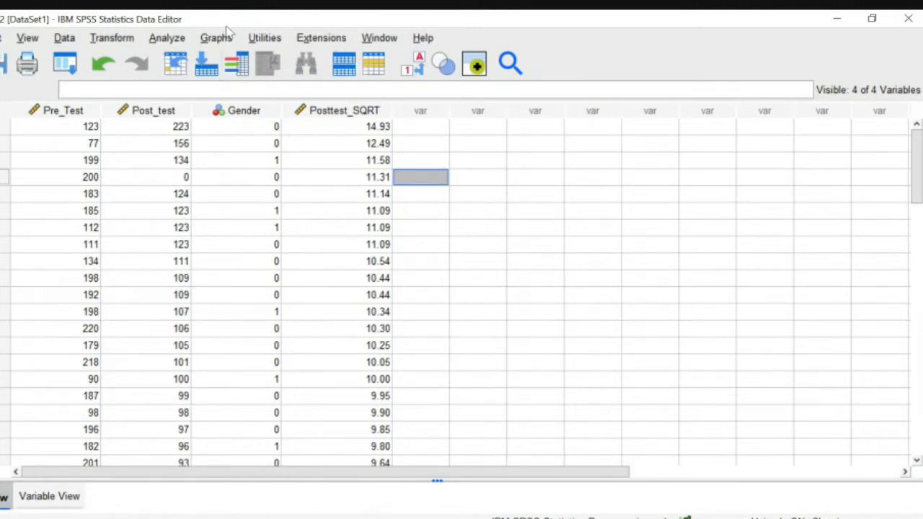
Step: Start a new variable computation with Posttest_SQRTZERO as the target variable
click(111, 38)
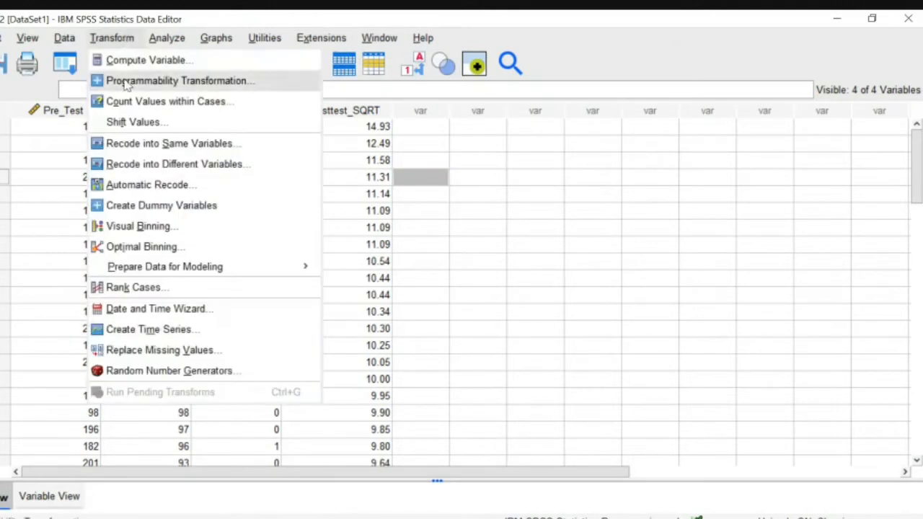
click(137, 60)
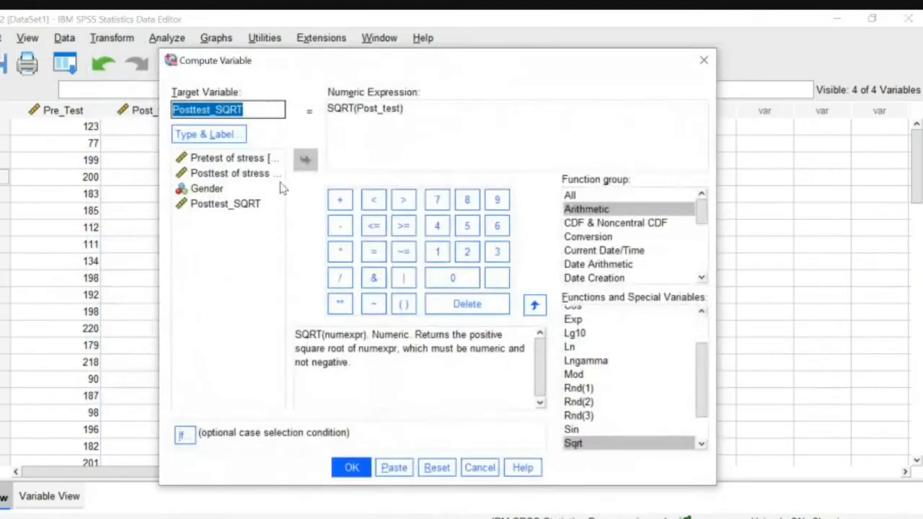
click(266, 108)
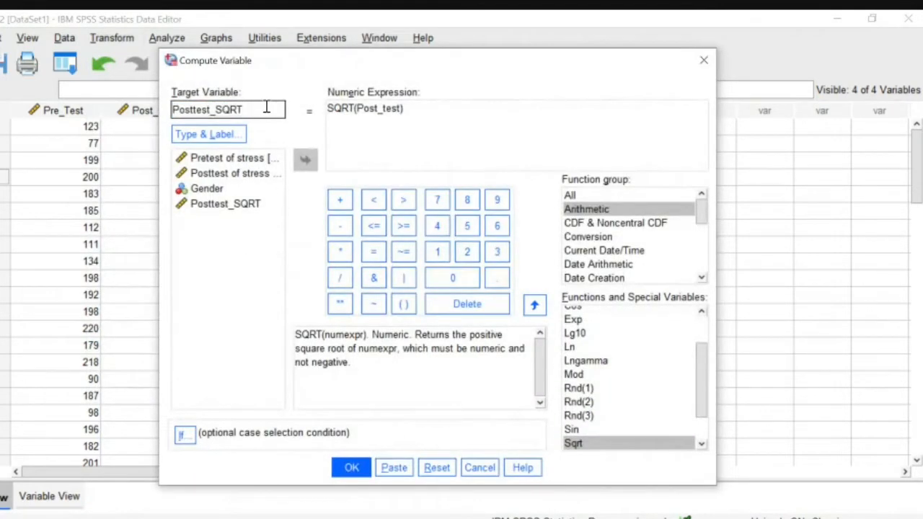
text(ZERO)
Step: Clear the existing numeric expression and rebuild it with the Sqrt function as SQRT(Post_test)
click(407, 110)
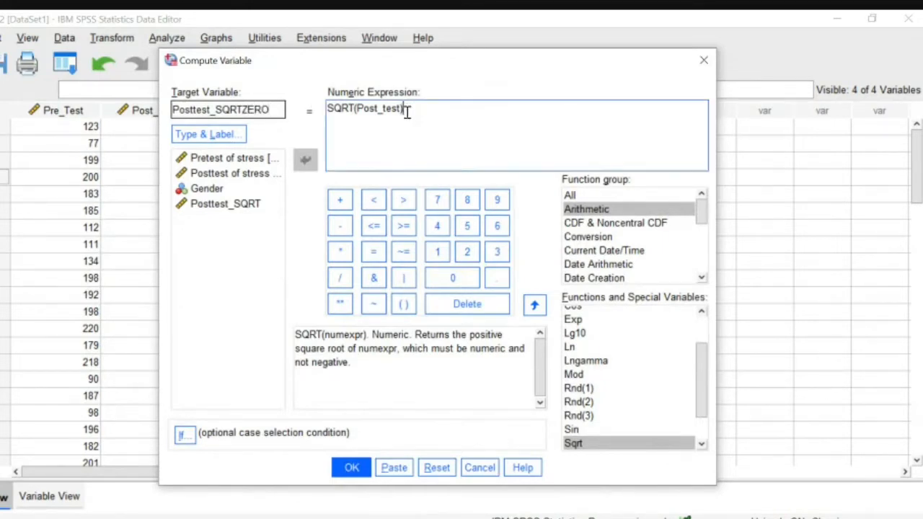
drag(407, 110, 328, 108)
click(305, 160)
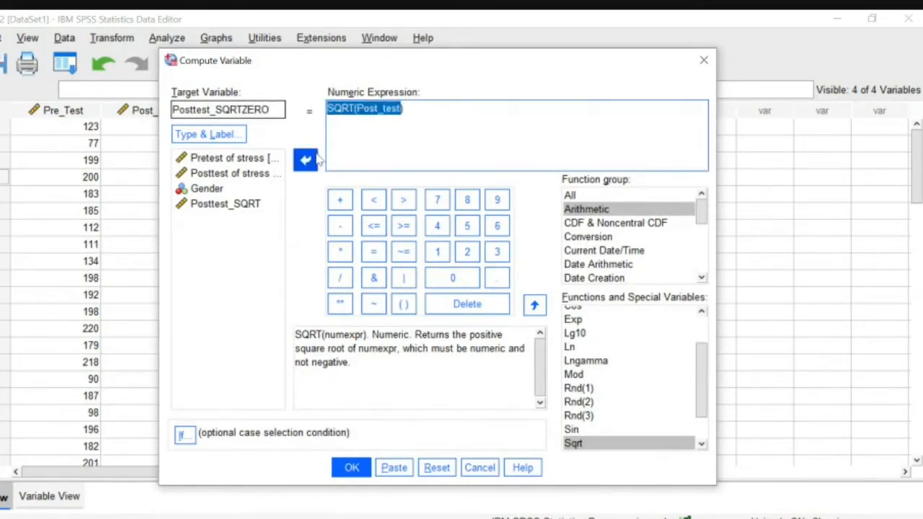
click(227, 292)
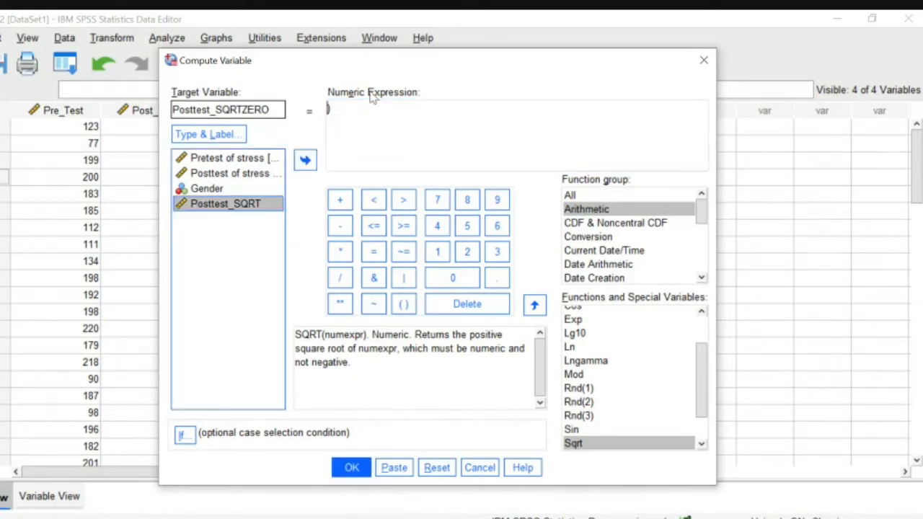
click(347, 110)
key(BackSpace)
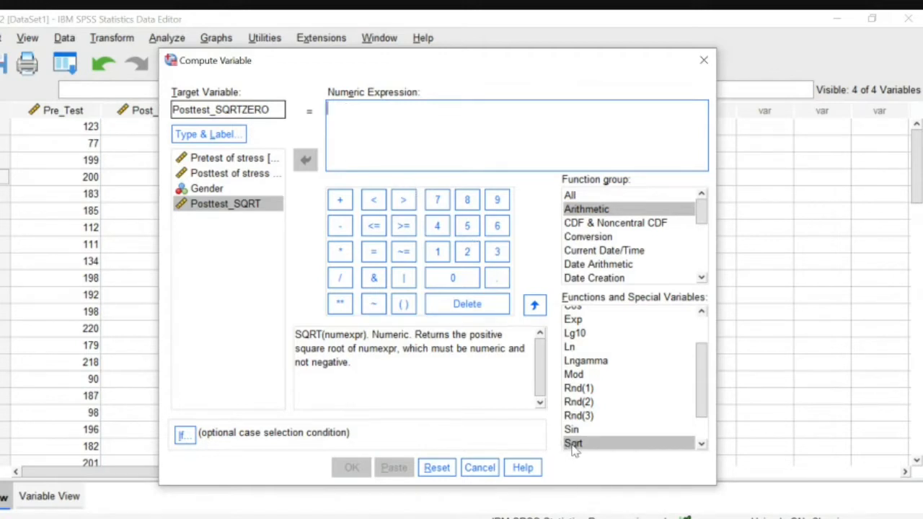
click(534, 312)
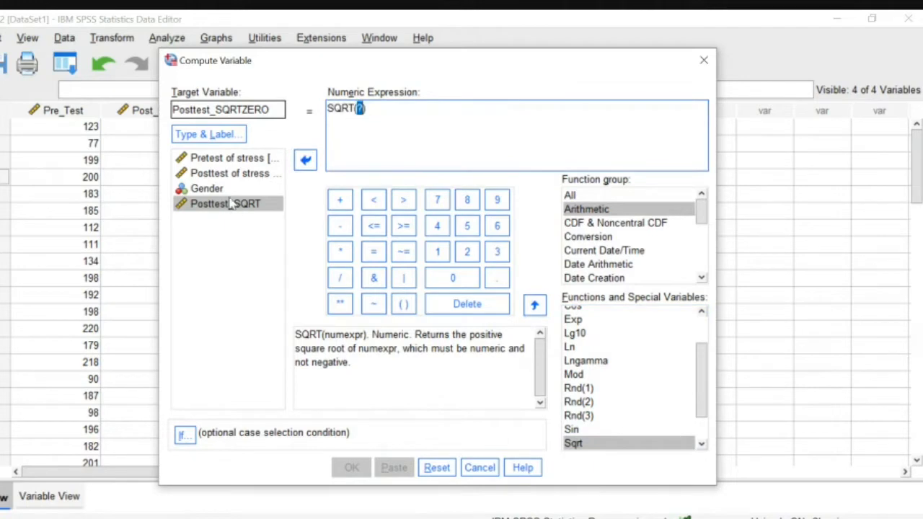
click(234, 173)
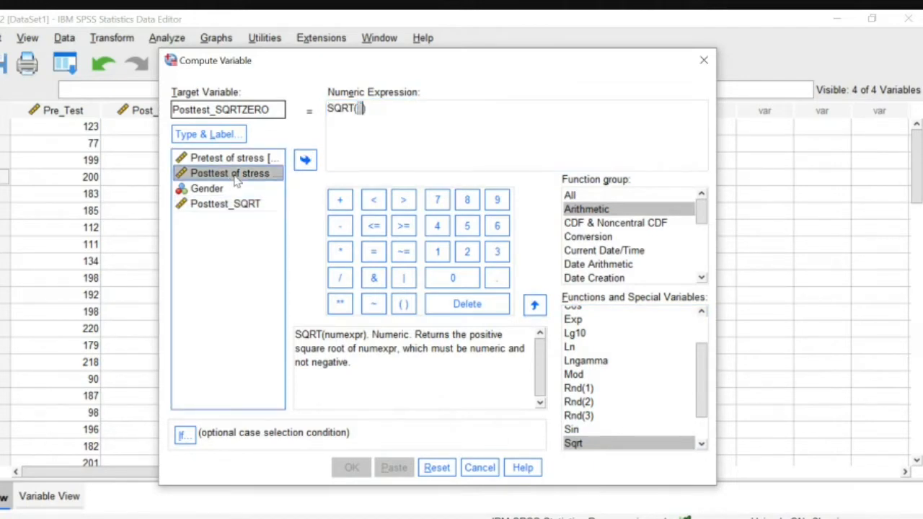
click(304, 160)
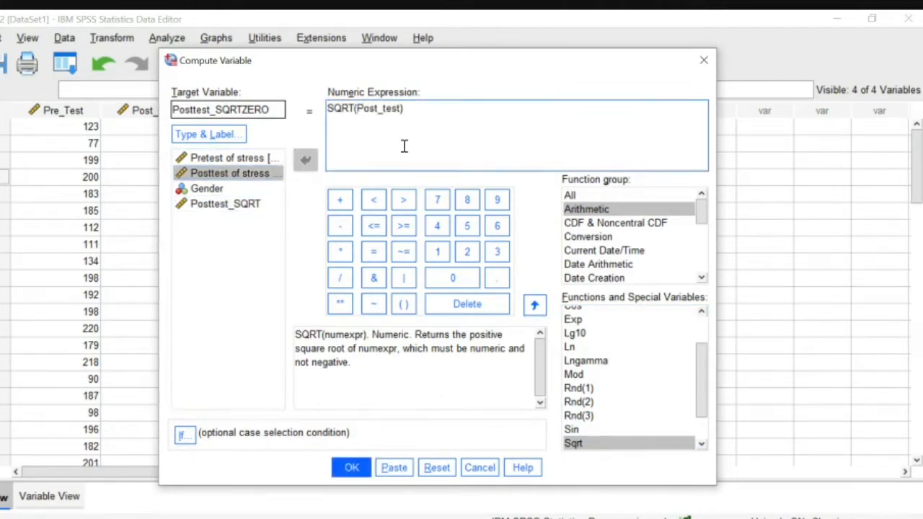
Step: Add + 1 to Post_test inside the square root expression, run the computation and return to the Data Editor
click(338, 200)
click(439, 253)
click(351, 469)
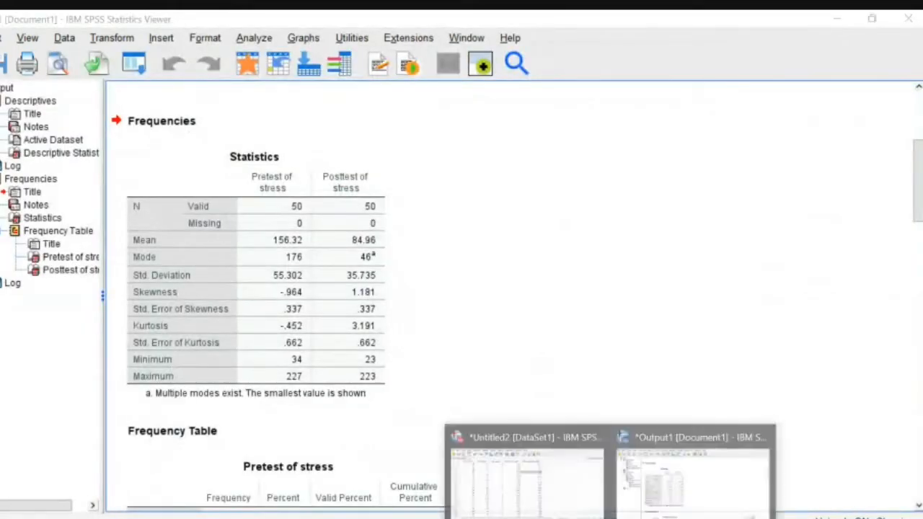
click(534, 469)
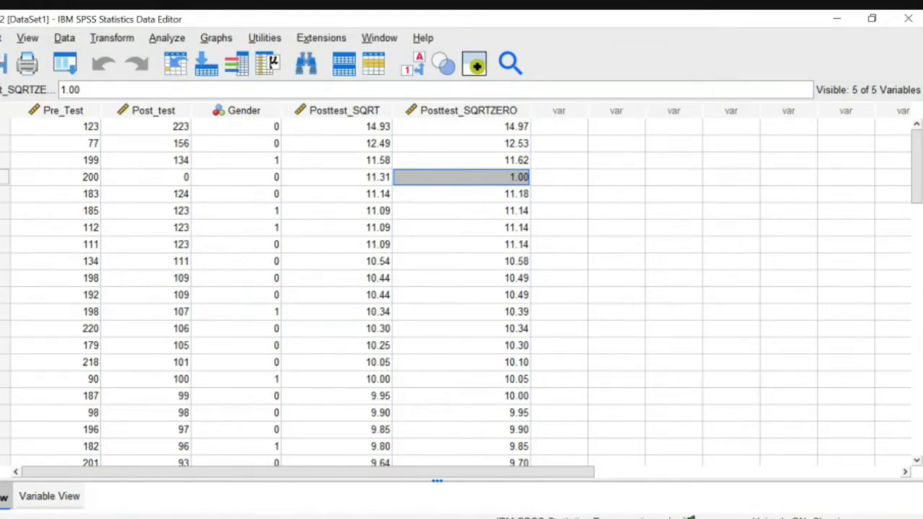
Step: Switch to the PowerPoint lecture and go to the slide on handling zero and negative scores
click(404, 518)
click(228, 422)
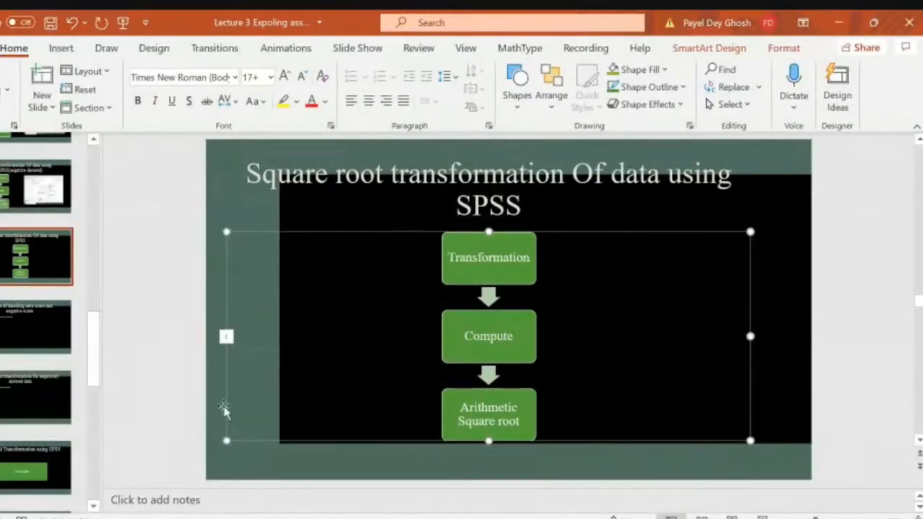
click(178, 380)
scroll(178, 384, down, 1)
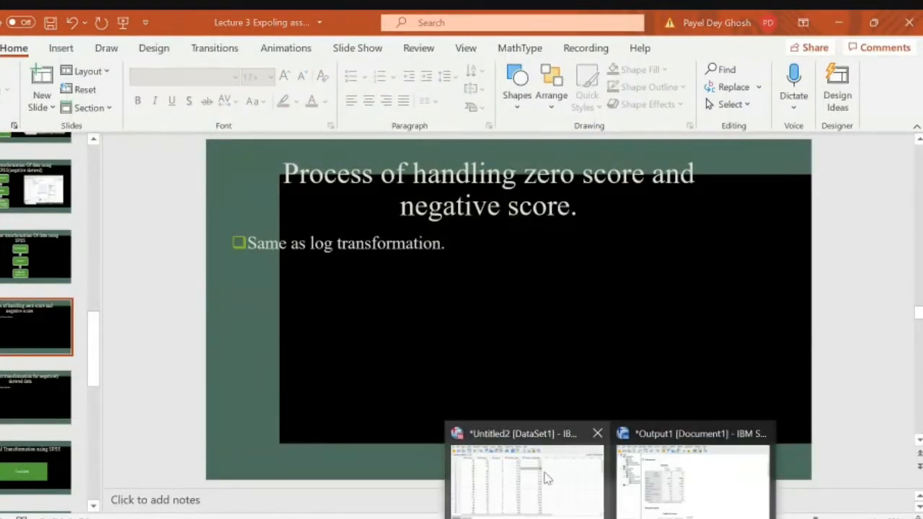
Step: Switch back to the SPSS Data Editor and change the Post_test score in the fourth visible row to -9
click(542, 473)
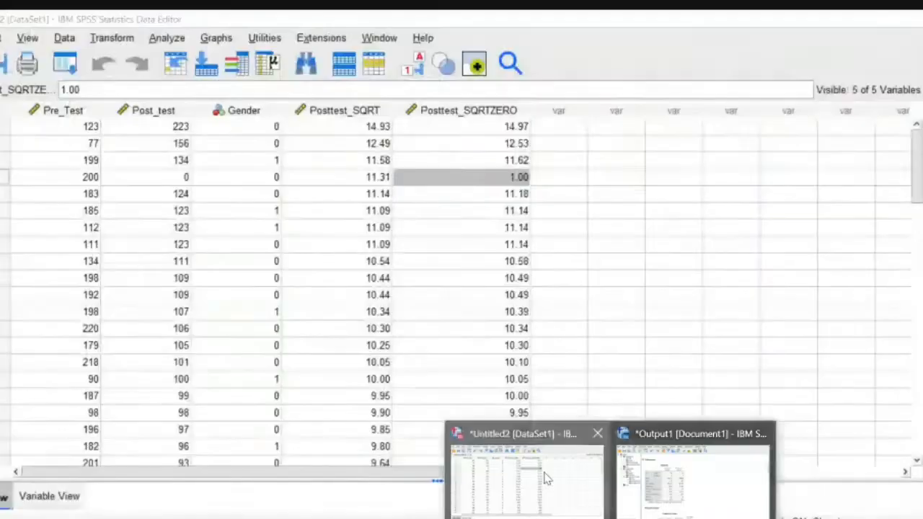
click(186, 178)
key(BackSpace)
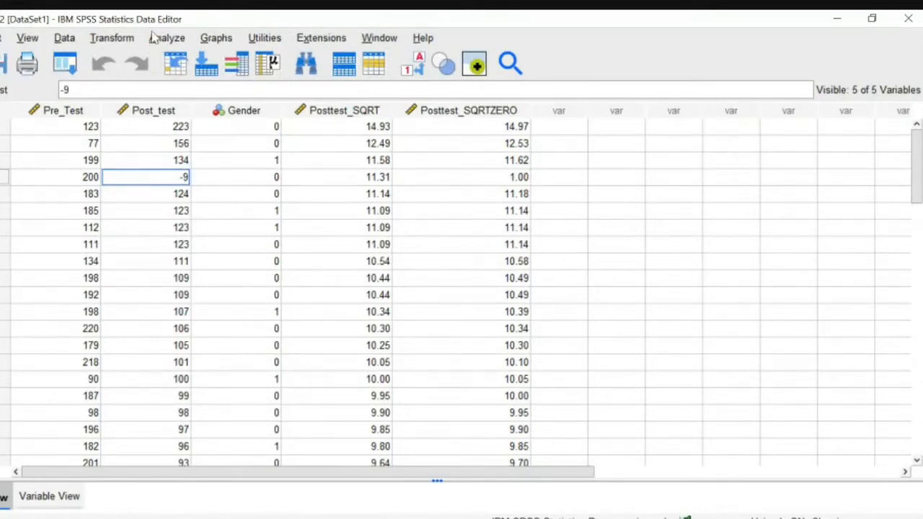
Step: Start a new variable computation, clear the numeric expression and name the target variable Posttest_SQRTNEGATIVE
click(127, 40)
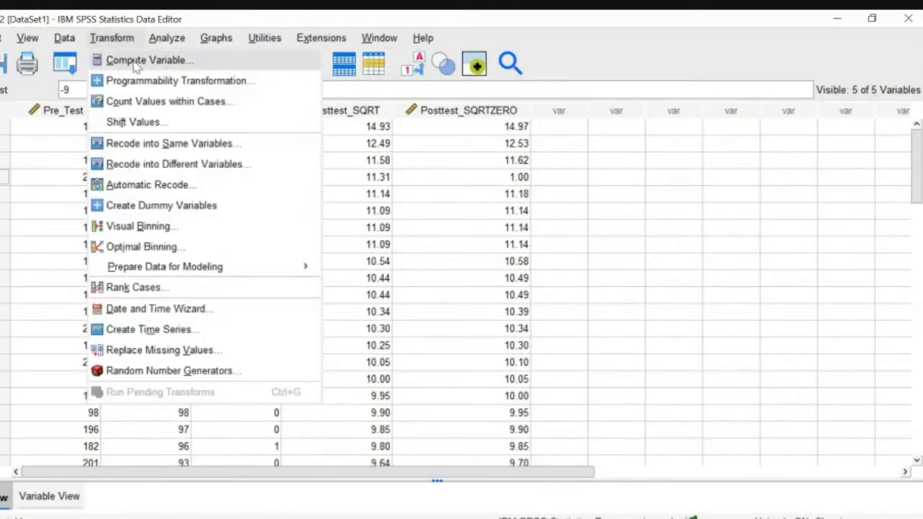
click(130, 59)
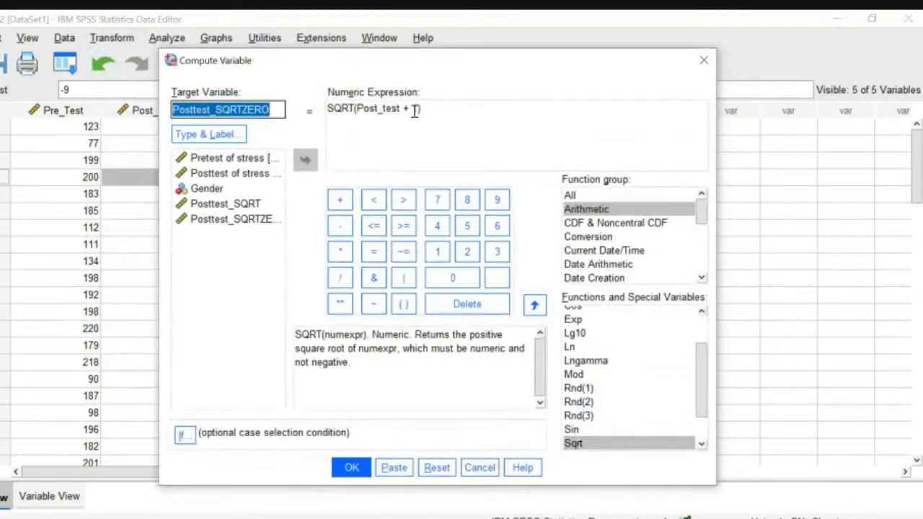
drag(420, 109, 326, 107)
key(Delete)
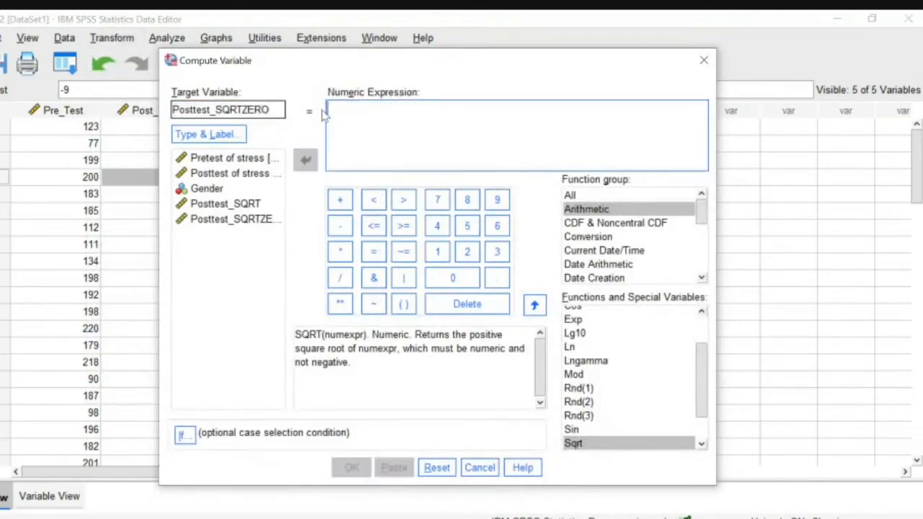
click(277, 109)
key(BackSpace)
key(BackSpace)
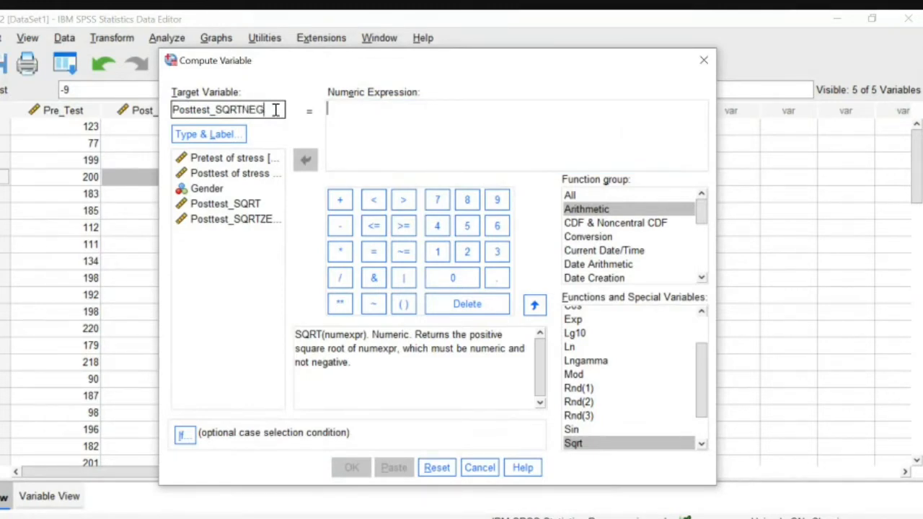
text(NEGATIVE)
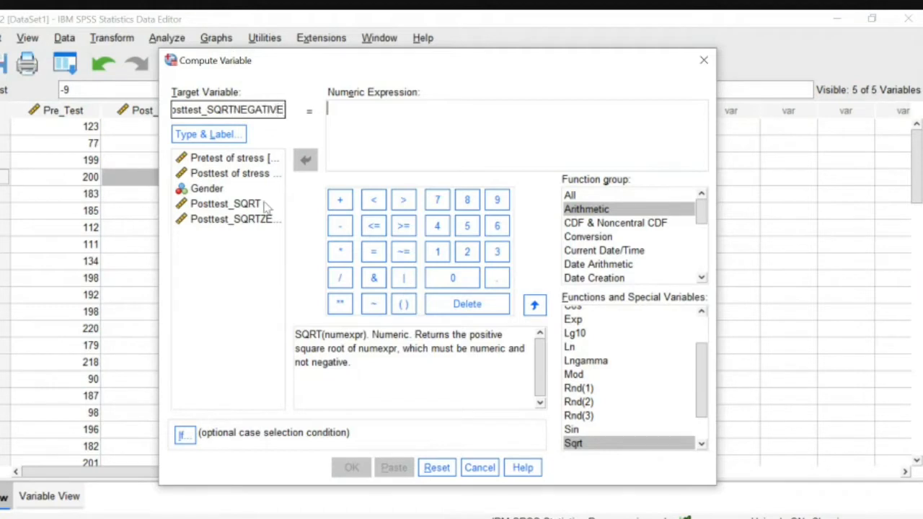
Step: Build the numeric expression SQRT(Post_test + 10) from the Sqrt function and the posttest stress variable
click(578, 445)
click(535, 306)
click(238, 174)
click(305, 160)
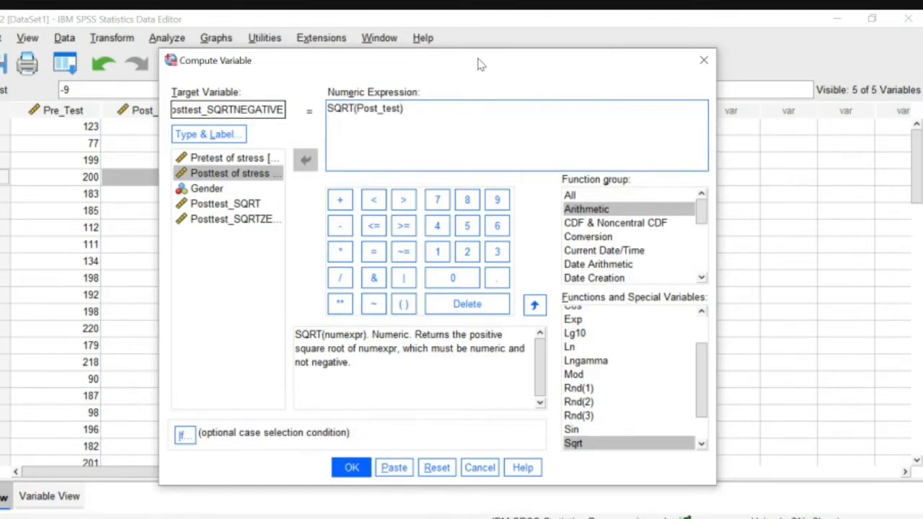
drag(477, 65, 589, 75)
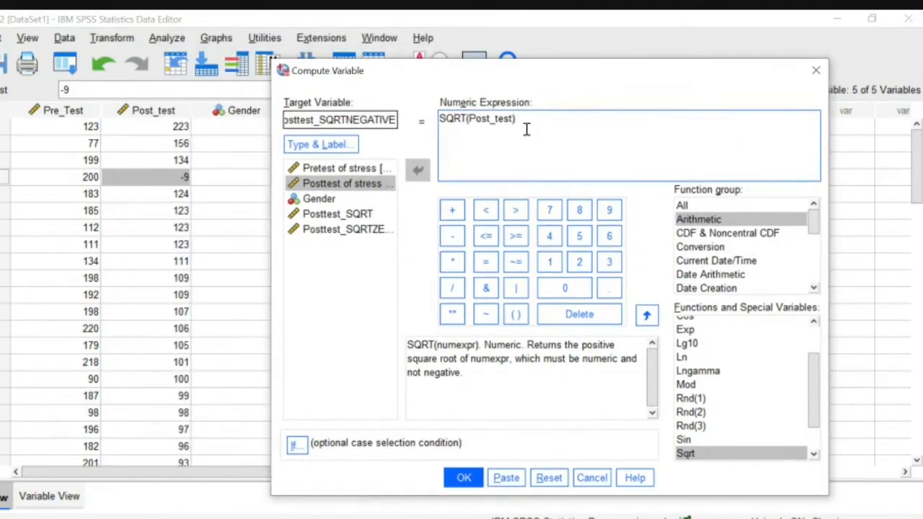
click(453, 213)
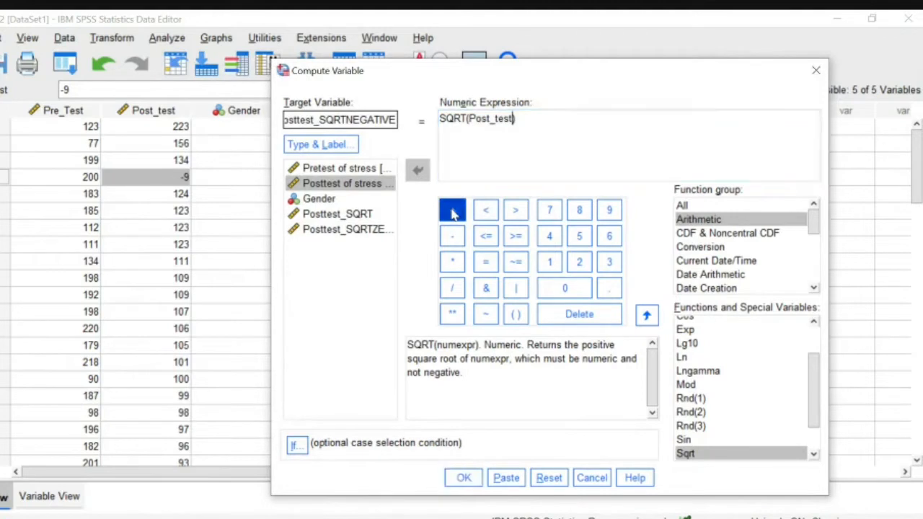
click(553, 261)
click(564, 292)
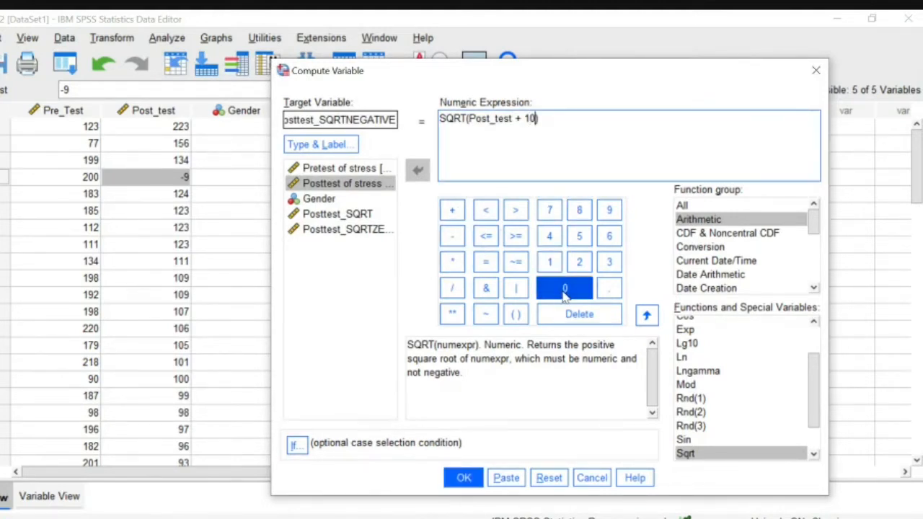
Step: Run the Posttest_SQRTNEGATIVE computation and view the new column in the Data Editor
click(464, 478)
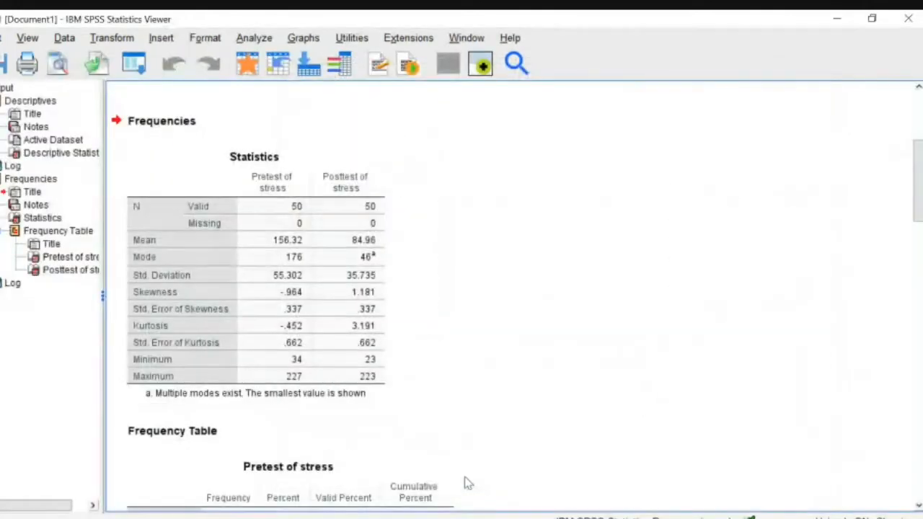
mouse_move(575, 513)
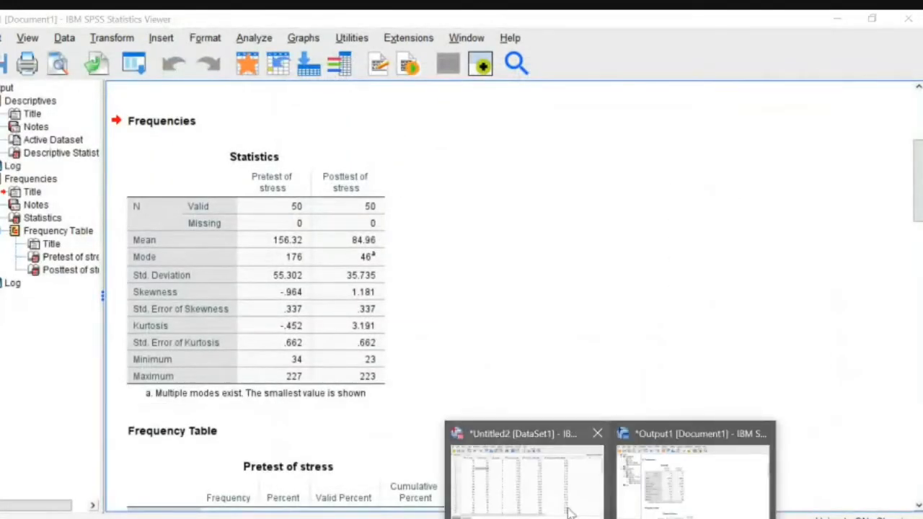
click(515, 469)
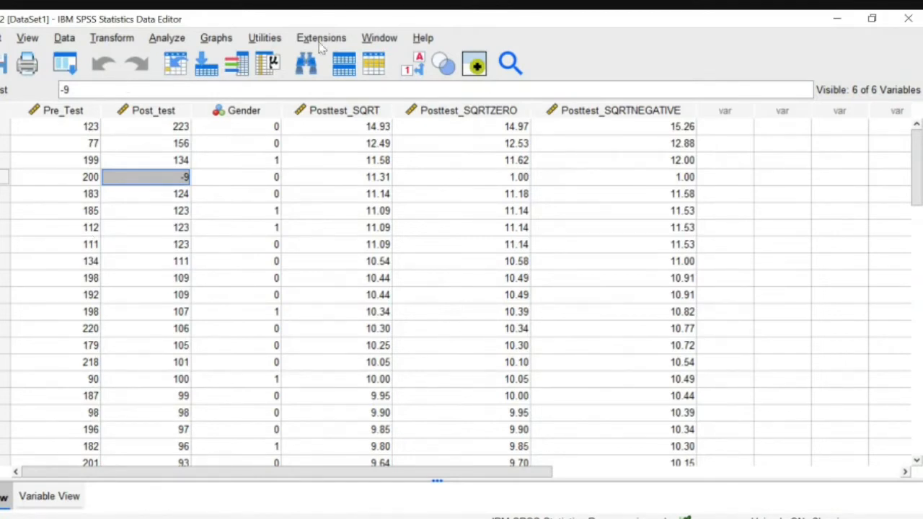
Step: Start another variable computation and clear the existing numeric expression
click(125, 39)
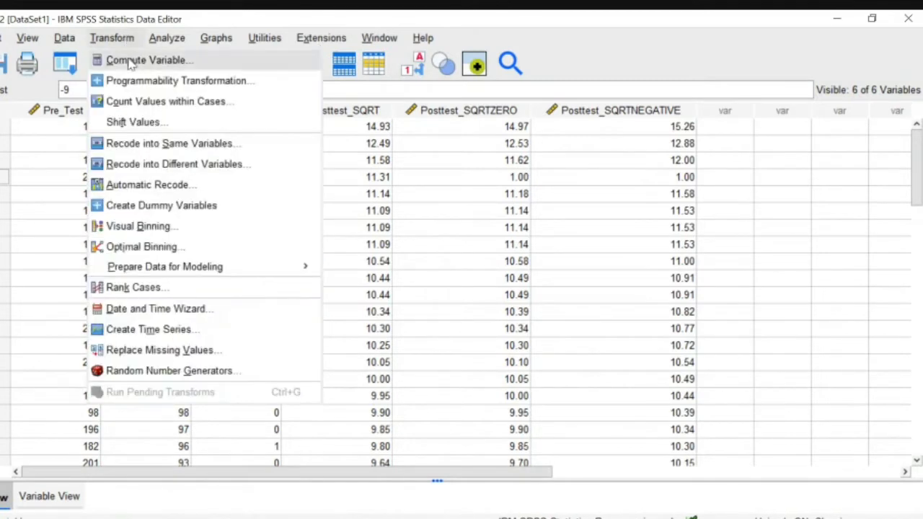
click(137, 60)
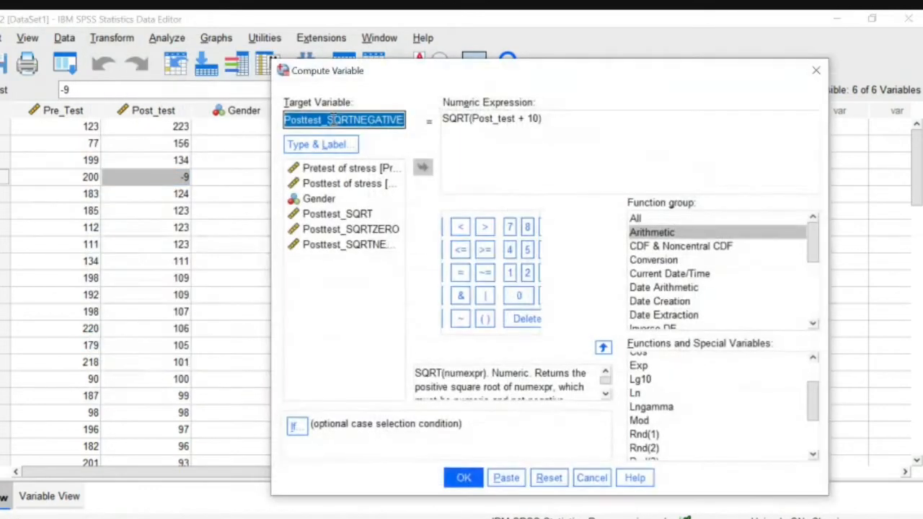
click(550, 120)
key(BackSpace)
key(BackSpace)
key(BackSpace)
key(BackSpace)
key(BackSpace)
key(BackSpace)
key(BackSpace)
key(BackSpace)
key(BackSpace)
key(BackSpace)
key(BackSpace)
key(BackSpace)
key(BackSpace)
key(BackSpace)
key(BackSpace)
key(BackSpace)
key(BackSpace)
key(BackSpace)
key(BackSpace)
key(BackSpace)
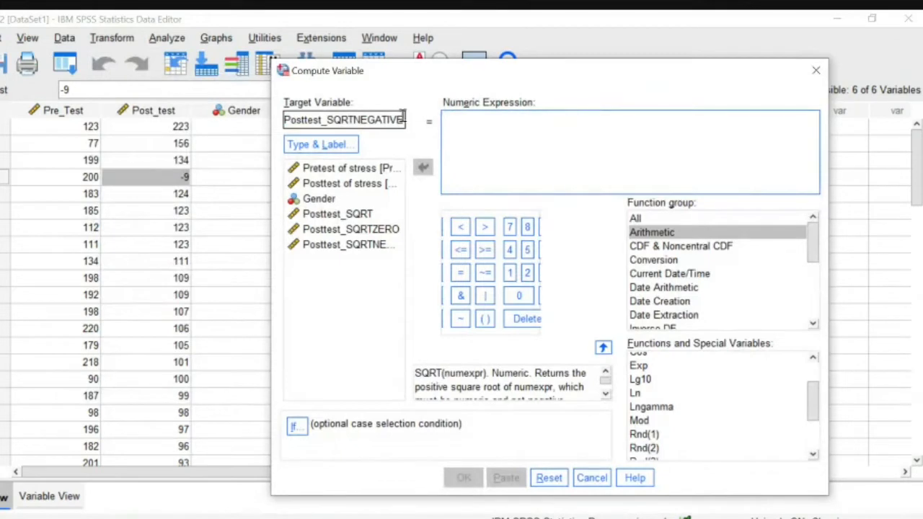
Step: Replace the target variable name with Pretest_SQRT
click(402, 122)
key(BackSpace)
key(BackSpace)
key(BackSpace)
key(BackSpace)
key(BackSpace)
key(BackSpace)
key(BackSpace)
key(BackSpace)
key(BackSpace)
key(BackSpace)
key(BackSpace)
key(BackSpace)
key(BackSpace)
key(BackSpace)
key(BackSpace)
key(BackSpace)
key(BackSpace)
key(BackSpace)
key(BackSpace)
key(BackSpace)
key(BackSpace)
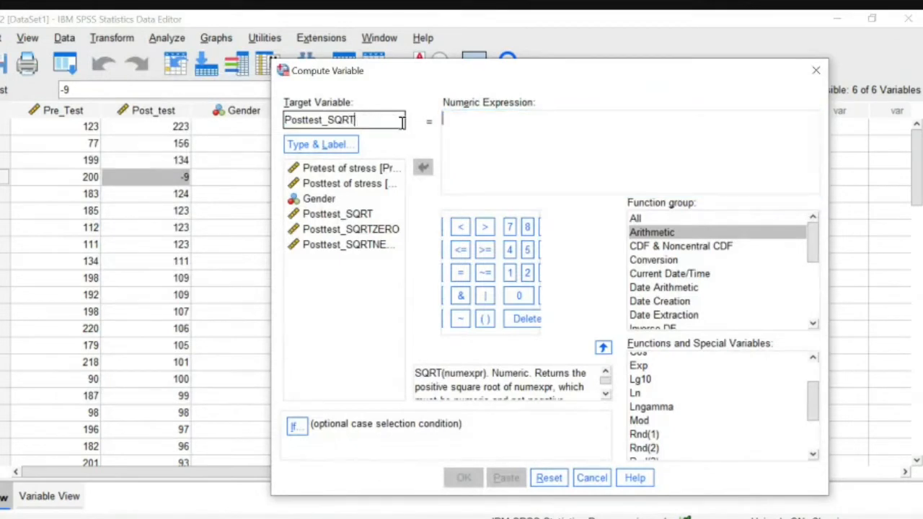
text(P)
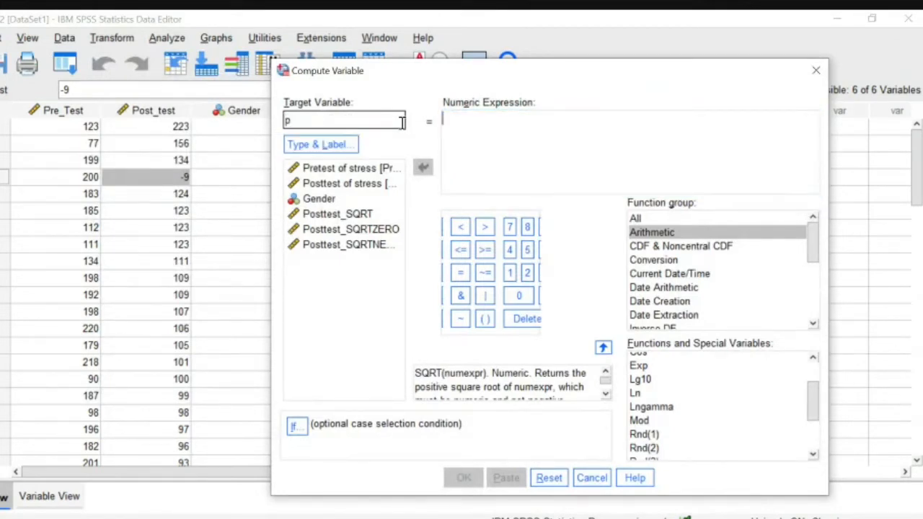
key(BackSpace)
text(P)
text(retes)
text(t_SQRT)
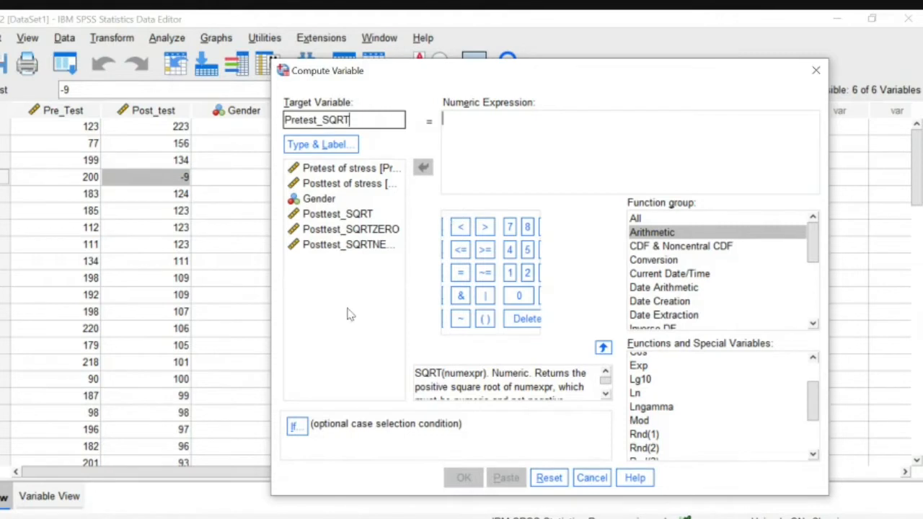
click(351, 314)
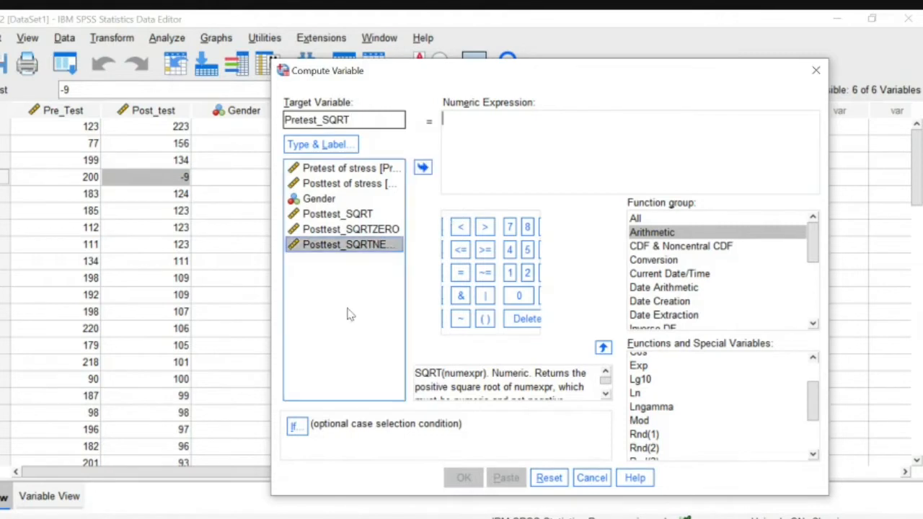
click(654, 235)
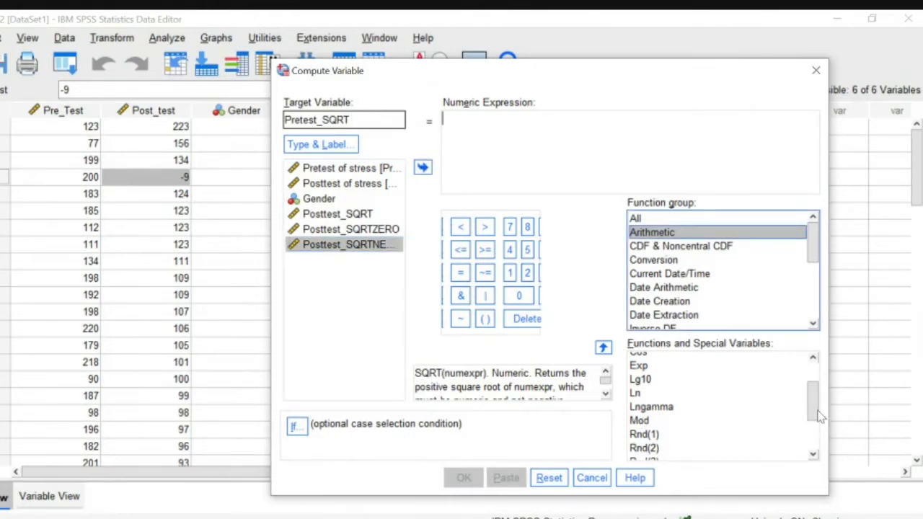
drag(817, 411, 817, 444)
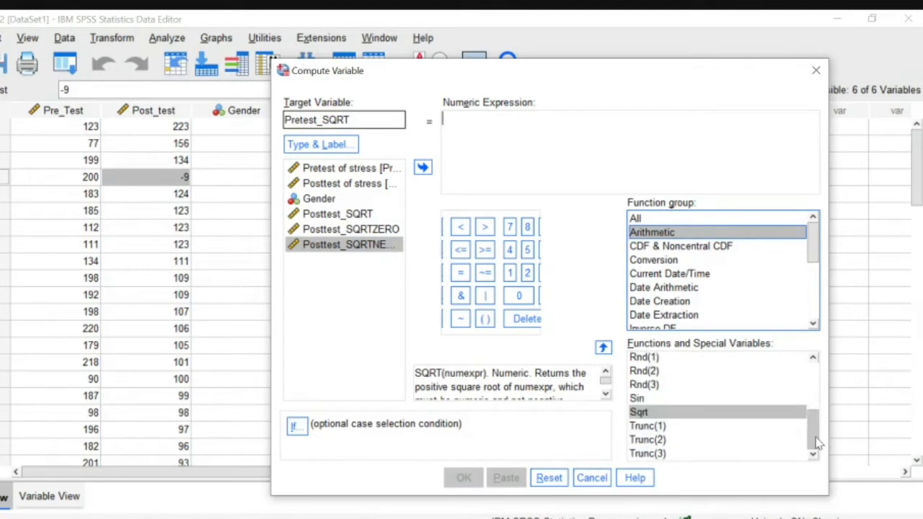
click(641, 414)
click(603, 347)
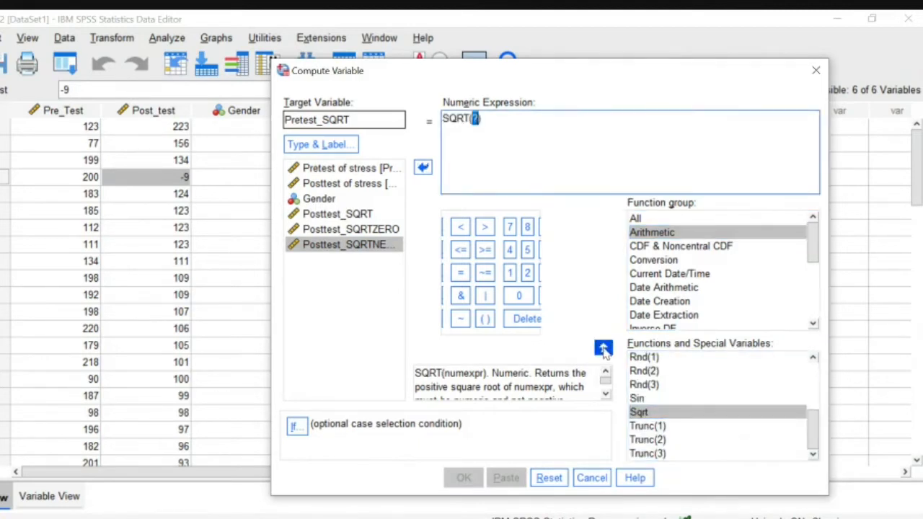
click(351, 171)
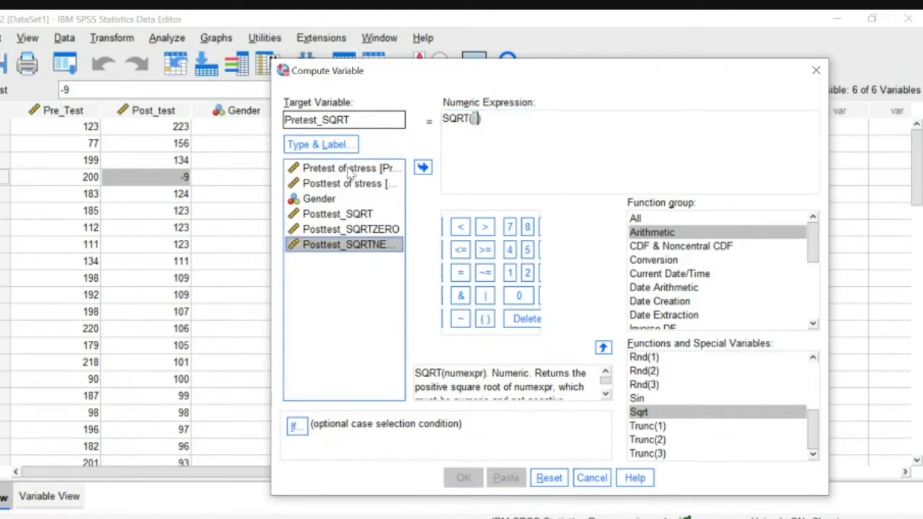
click(423, 167)
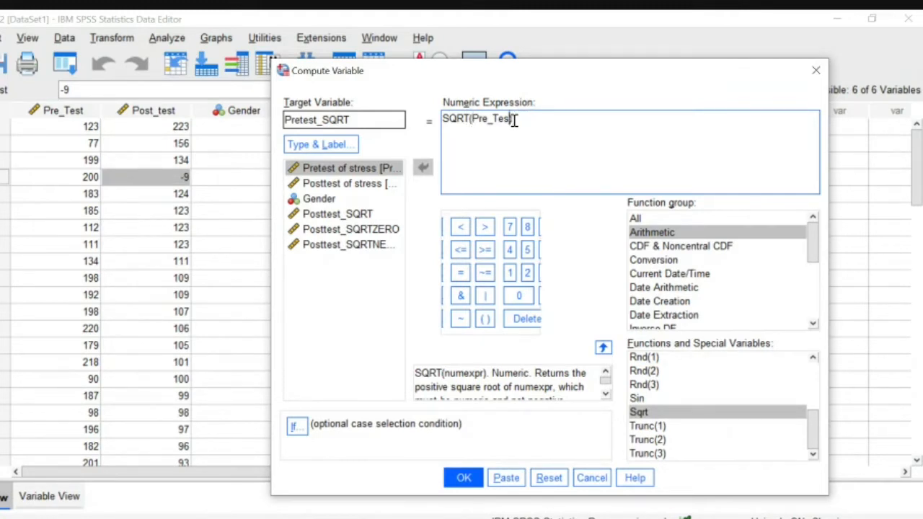
key(BackSpace)
key(BackSpace)
key(BackSpace)
key(BackSpace)
key(BackSpace)
key(BackSpace)
key(BackSpace)
key(BackSpace)
key(BackSpace)
key(BackSpace)
key(BackSpace)
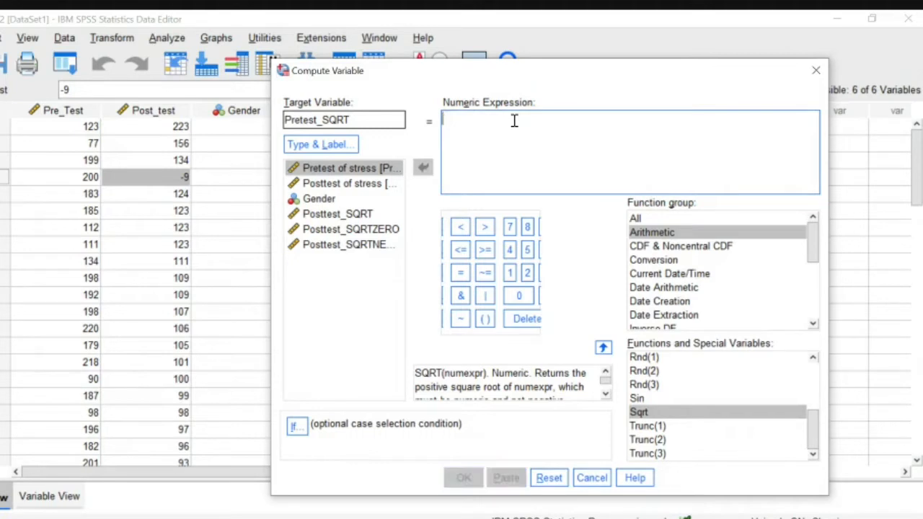
Step: Compute Pretest_SQRT as SQRT(223+1-Pre_Test) using the Sqrt function and the pretest stress variable, and view the new column in the Data Editor
click(639, 417)
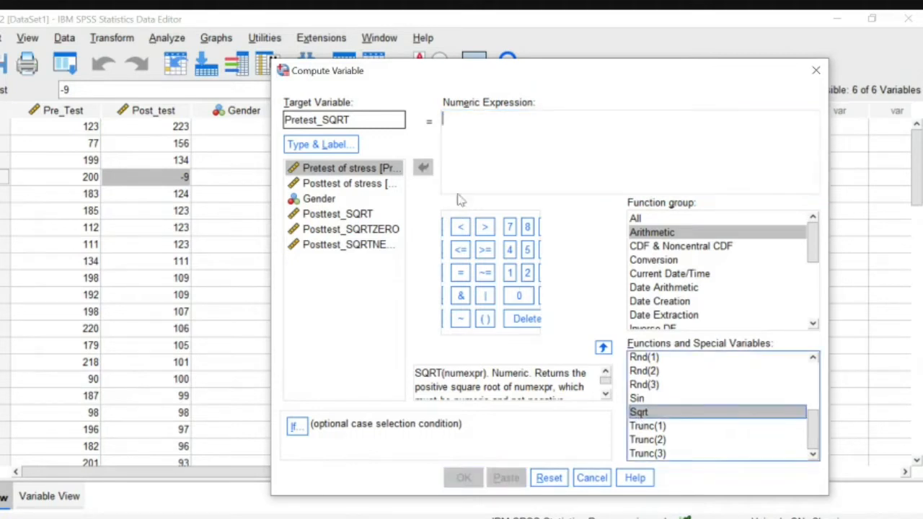
click(602, 348)
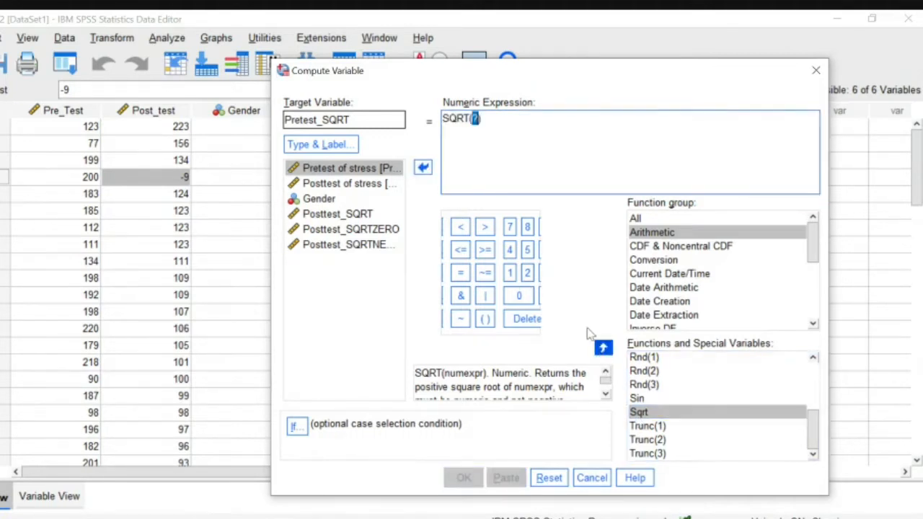
text(223+1)
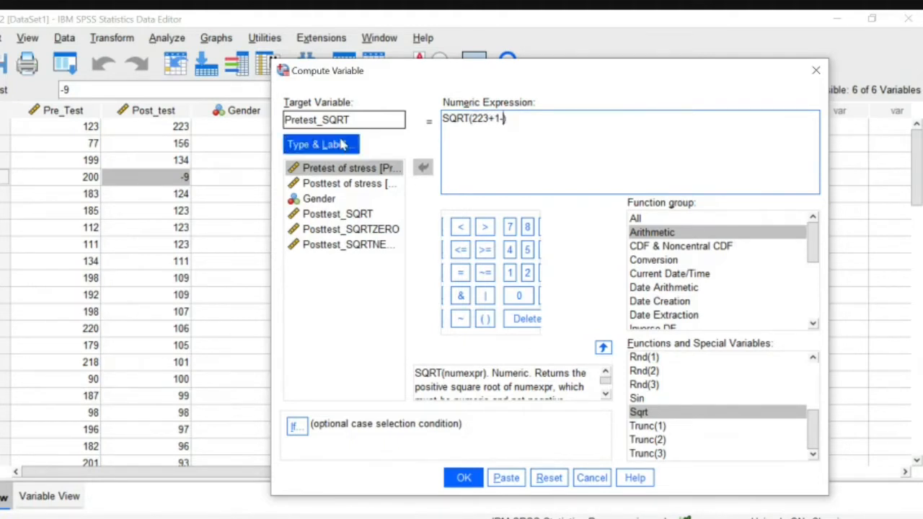
click(336, 169)
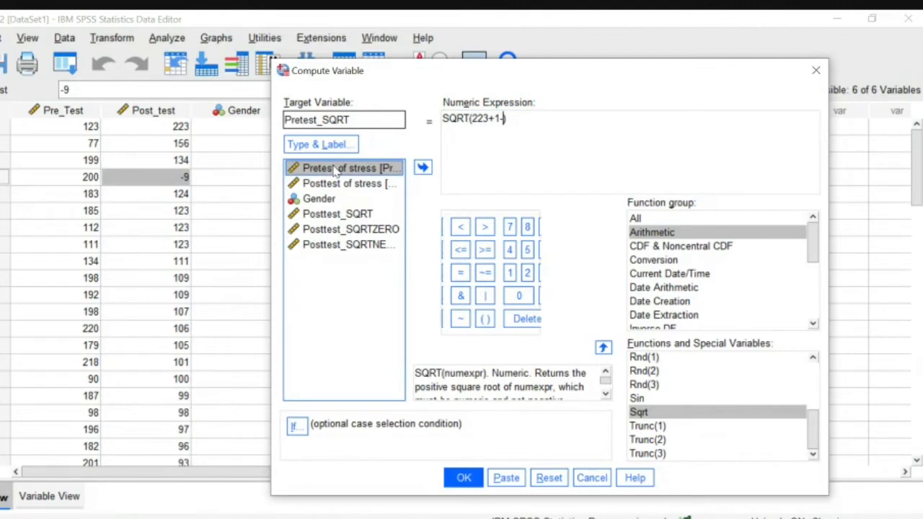
click(424, 168)
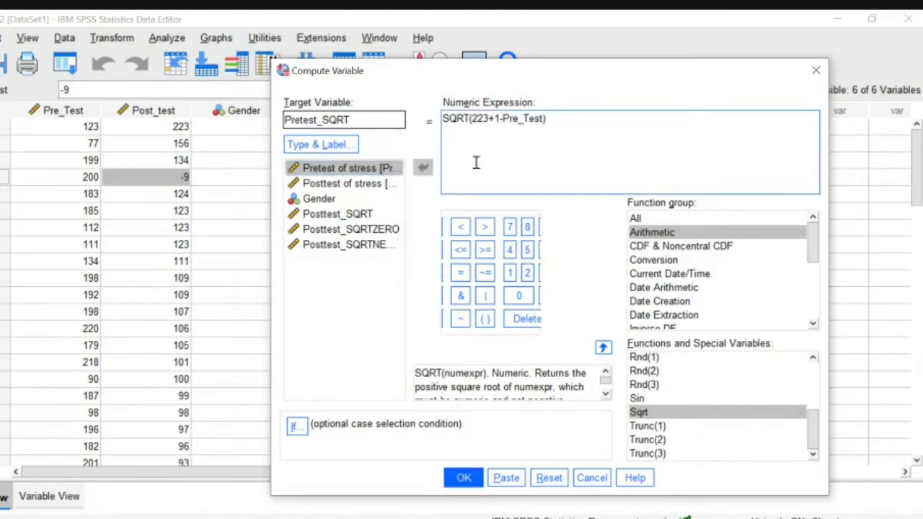
click(462, 479)
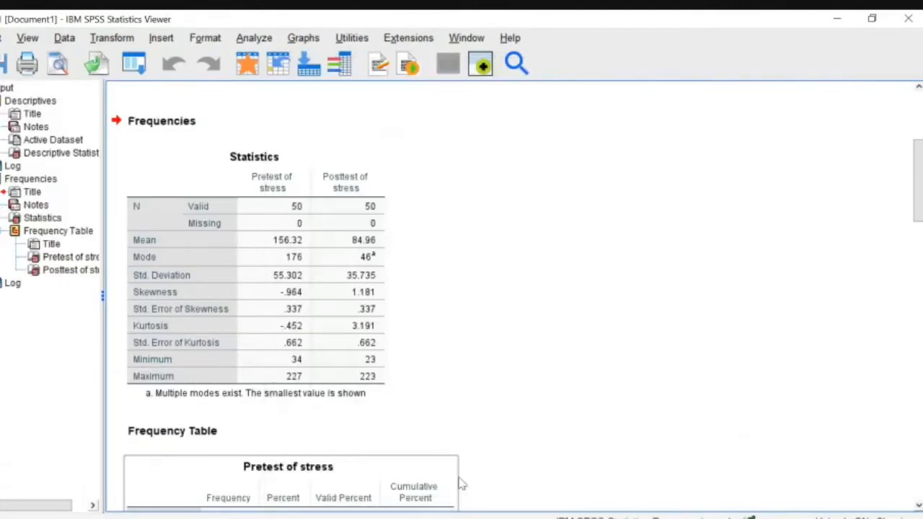
click(548, 490)
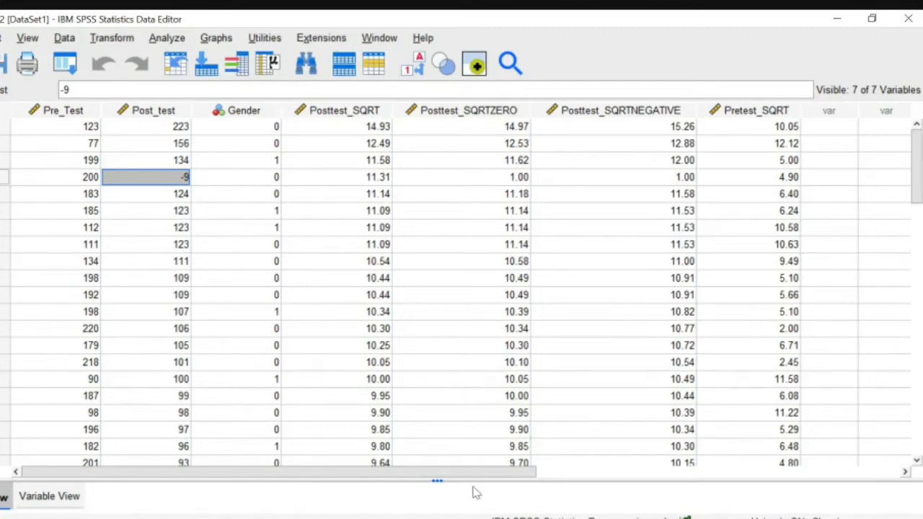
Step: Switch to the PowerPoint lecture and go back to the slide on square root and reciprocal transformation
click(368, 517)
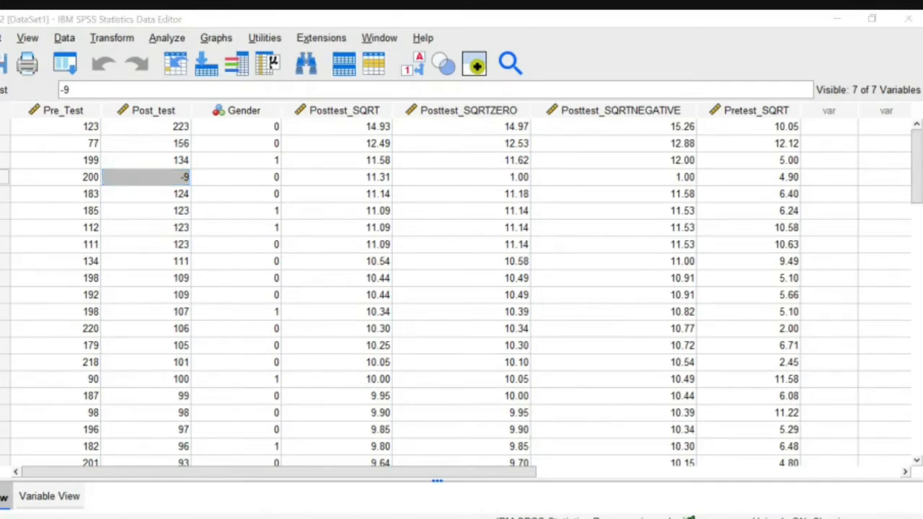
key(Up)
key(Up)
key(Up)
key(Up)
key(Up)
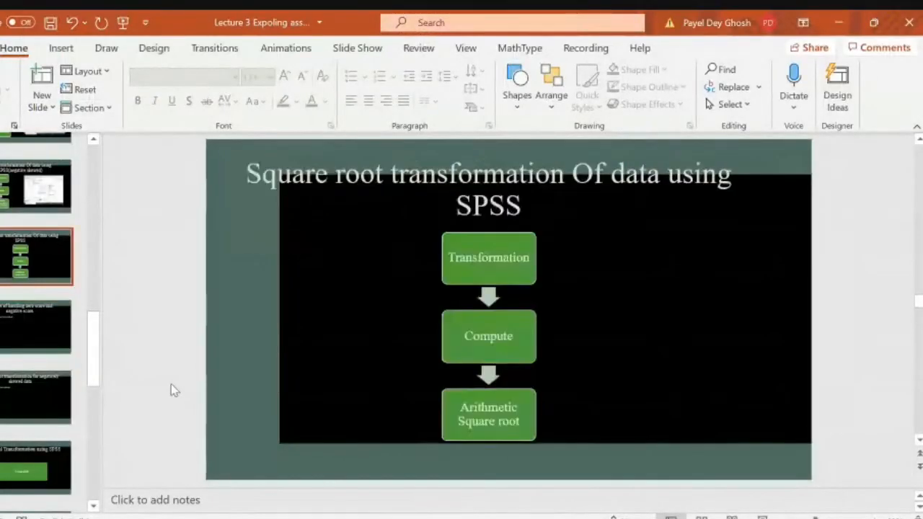
key(Up)
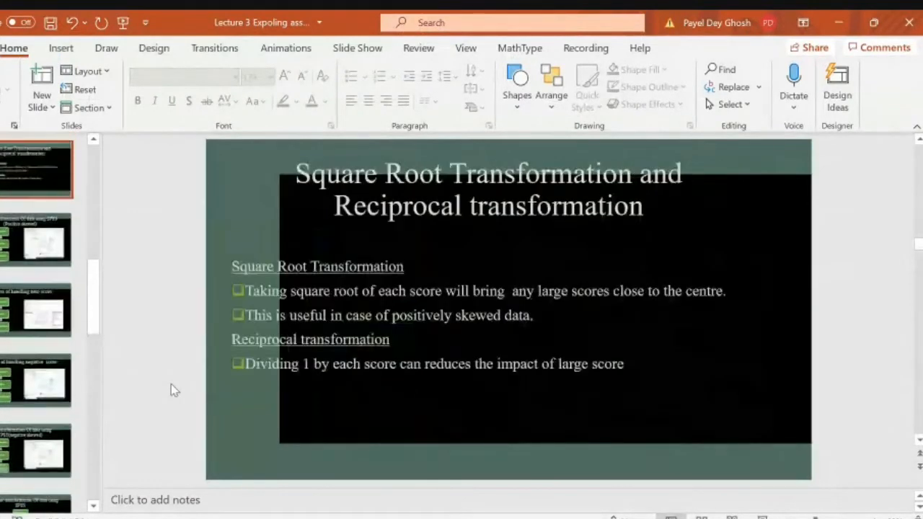
key(Up)
key(Down)
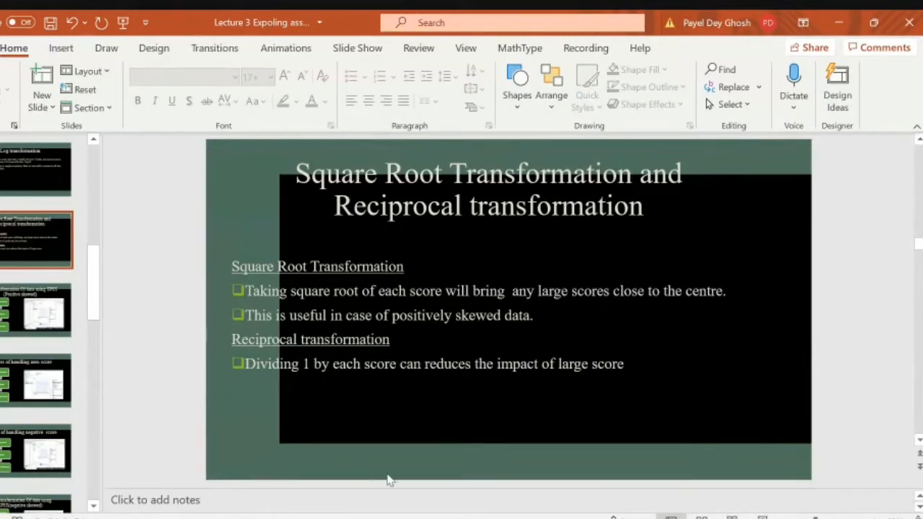
Step: Return to the SPSS Data Editor and delete the Posttest_SQRT and Posttest_SQRTZERO variables
mouse_move(515, 516)
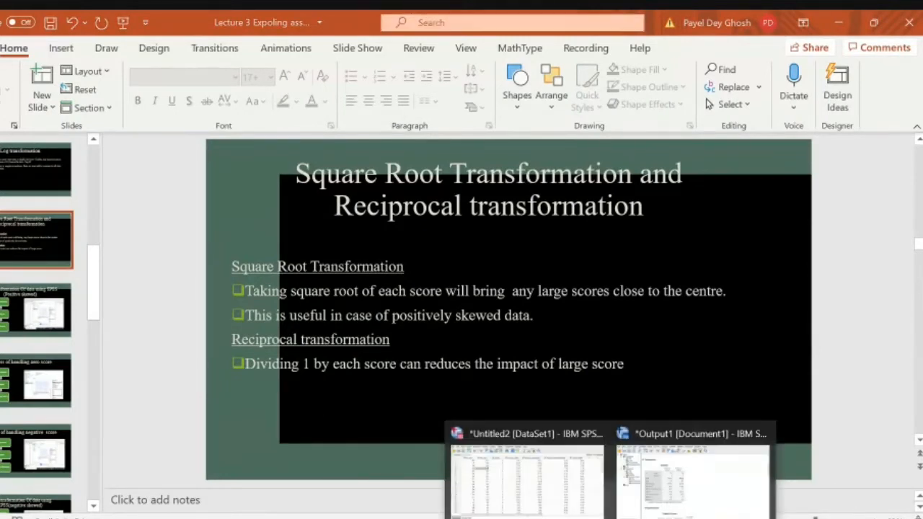
click(515, 469)
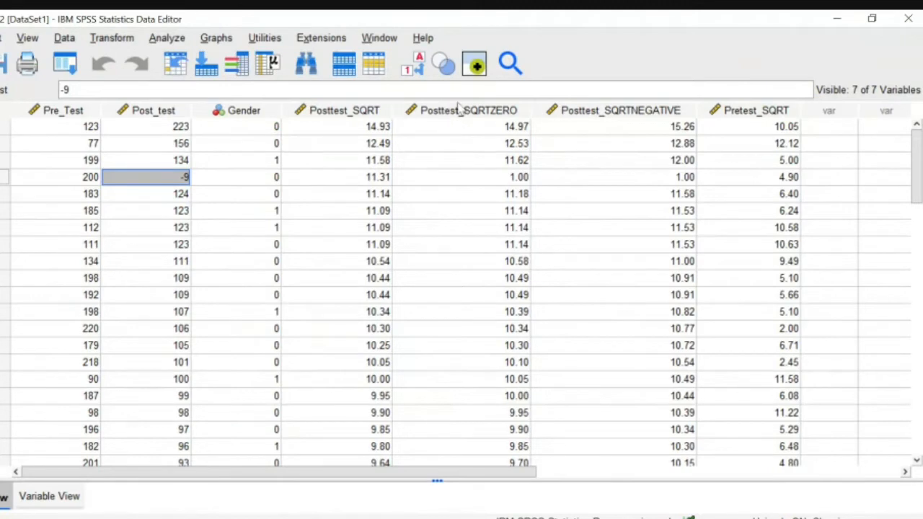
right_click(364, 114)
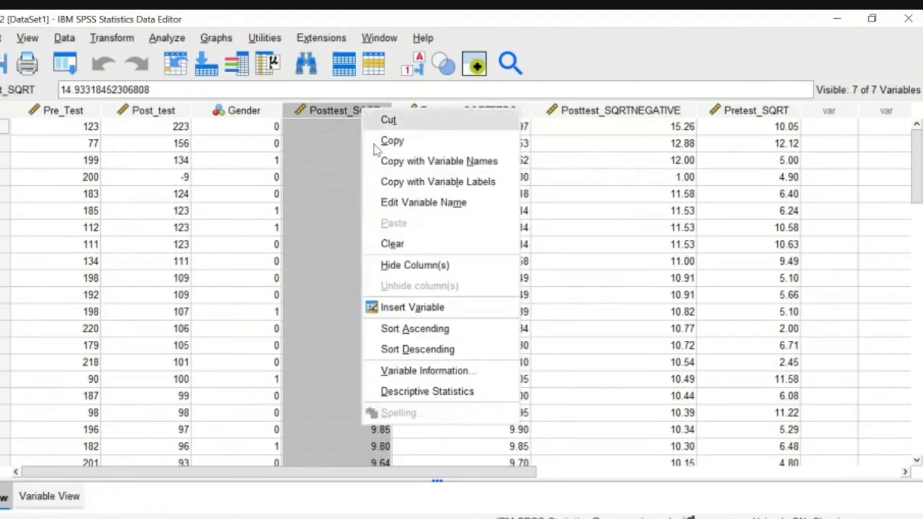
click(393, 244)
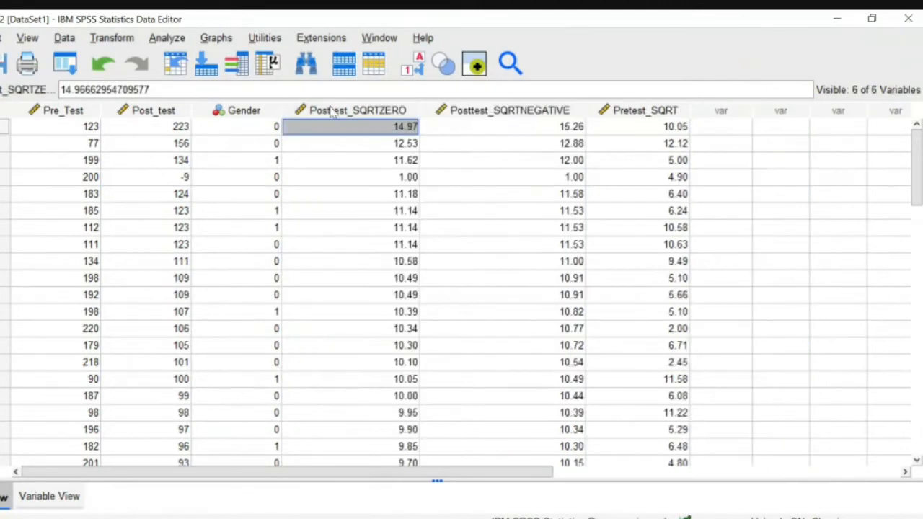
right_click(332, 112)
click(358, 240)
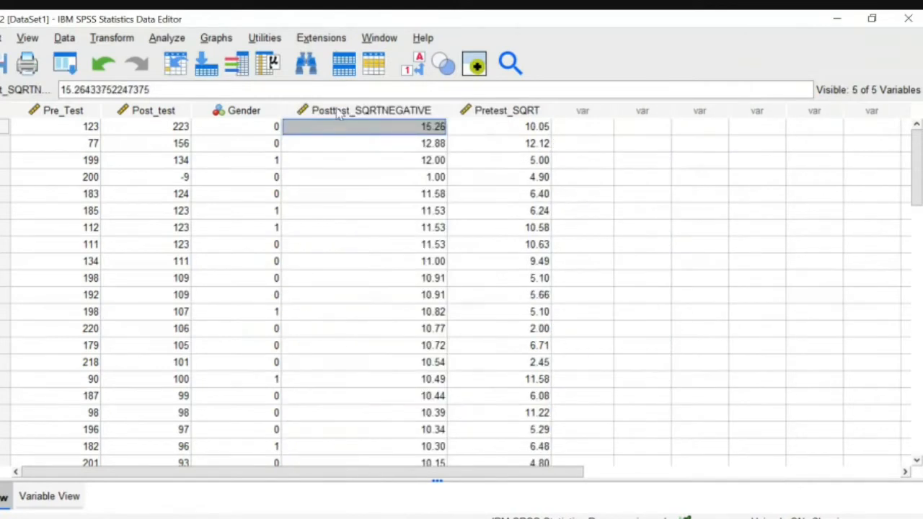
Step: Delete the Posttest_SQRTNEGATIVE and Pretest_SQRT variables from the dataset
click(339, 112)
right_click(339, 111)
click(360, 244)
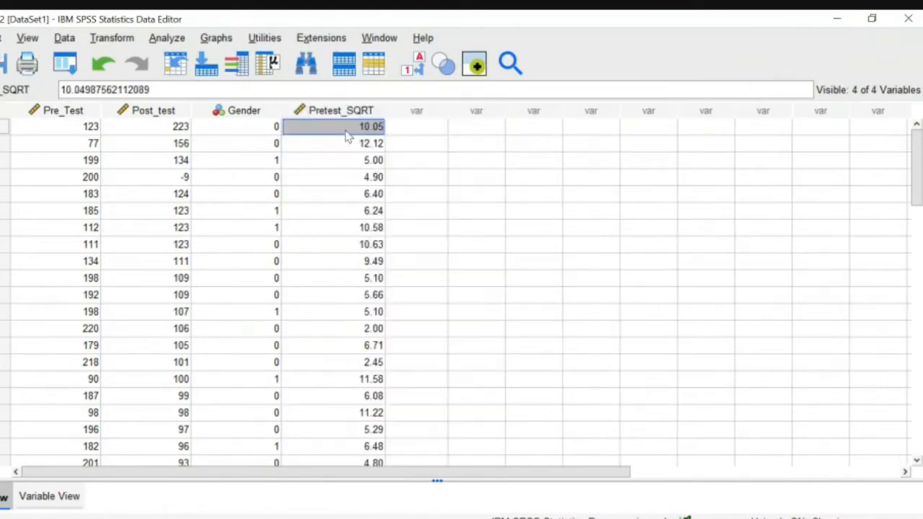
right_click(340, 110)
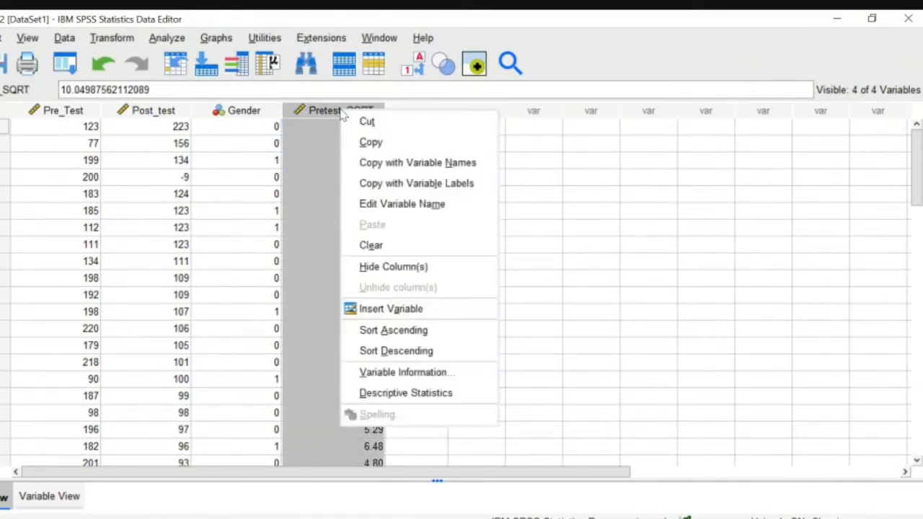
click(368, 246)
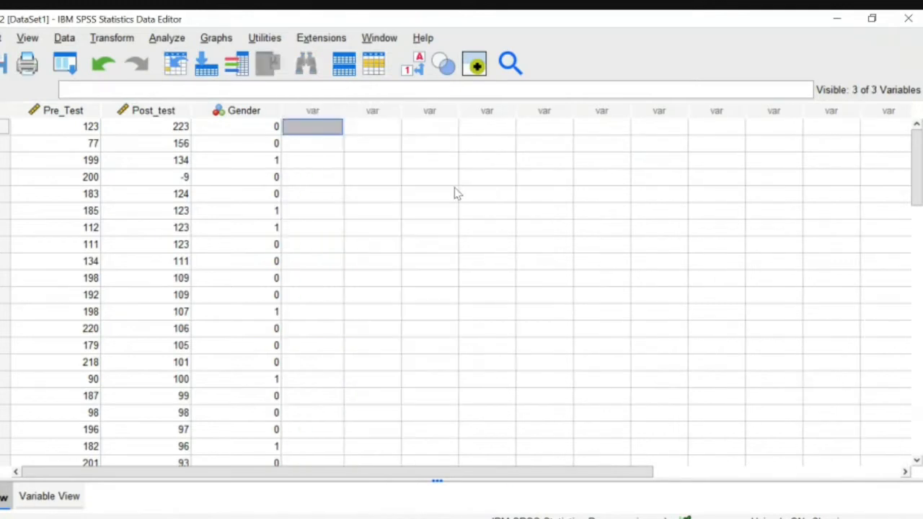
Step: Start a new variable computation and clear the existing SQRT numeric expression
click(112, 38)
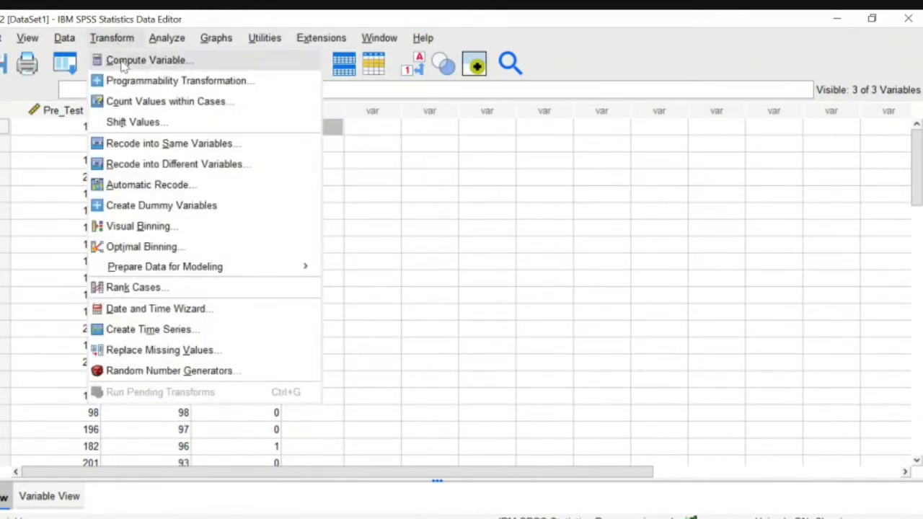
click(122, 62)
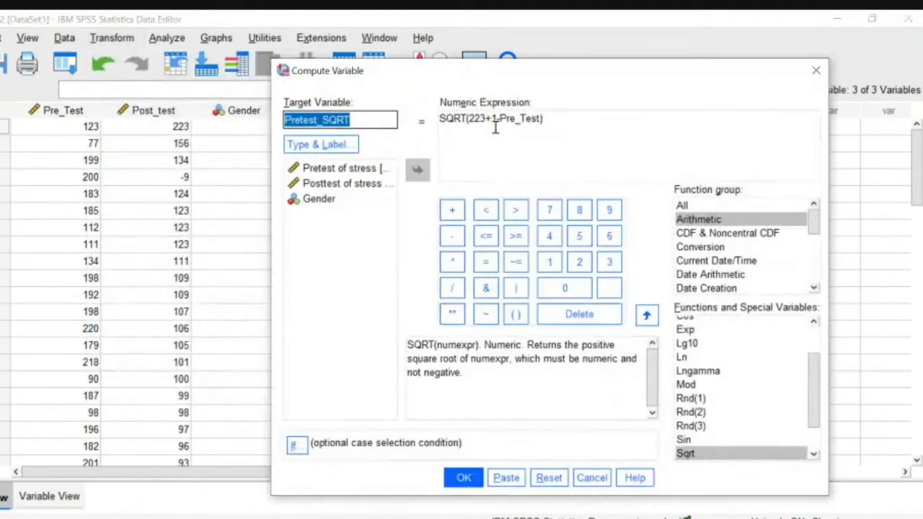
click(562, 121)
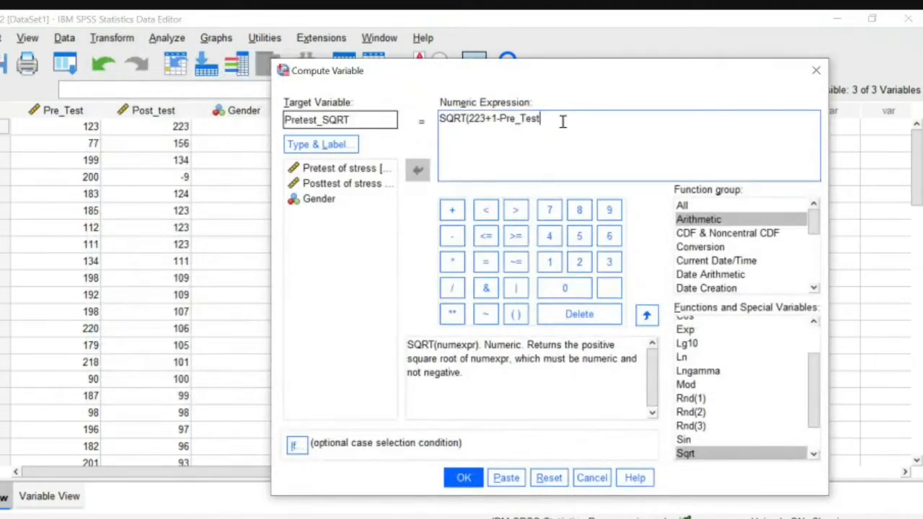
key(BackSpace)
key(BackSpace)
key(BackSpace)
key(BackSpace)
key(BackSpace)
key(BackSpace)
key(BackSpace)
key(BackSpace)
key(BackSpace)
key(BackSpace)
key(BackSpace)
key(BackSpace)
key(BackSpace)
key(BackSpace)
key(BackSpace)
key(BackSpace)
key(BackSpace)
key(BackSpace)
key(BackSpace)
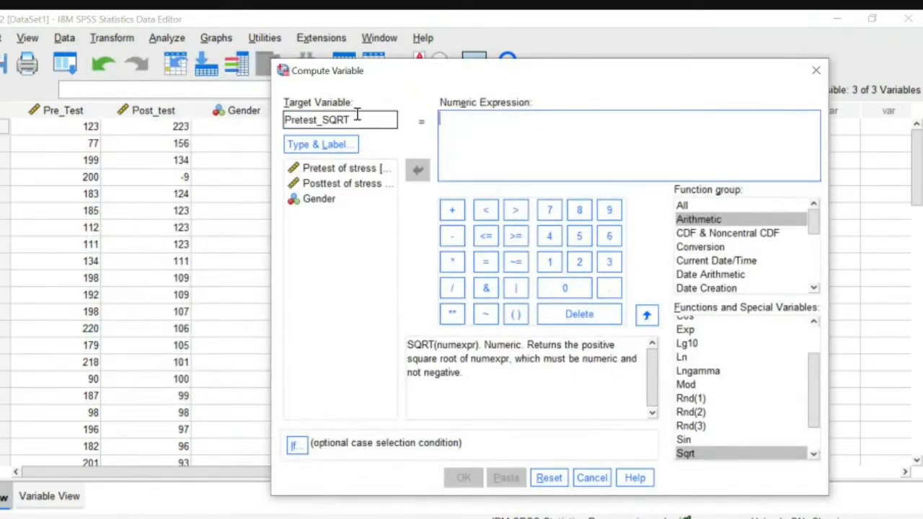
Step: Change the target variable name to Pretest_RT
click(358, 120)
key(BackSpace)
key(BackSpace)
key(BackSpace)
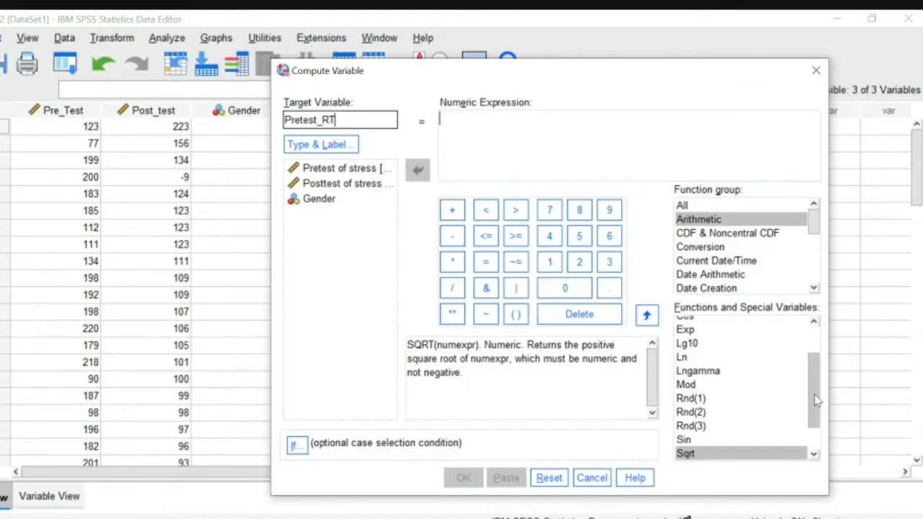
drag(817, 401, 819, 378)
click(706, 223)
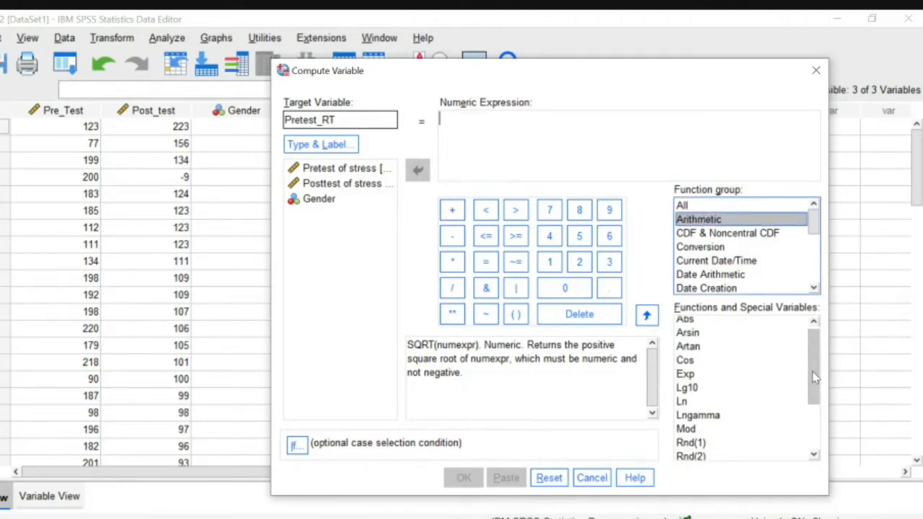
drag(815, 376, 811, 431)
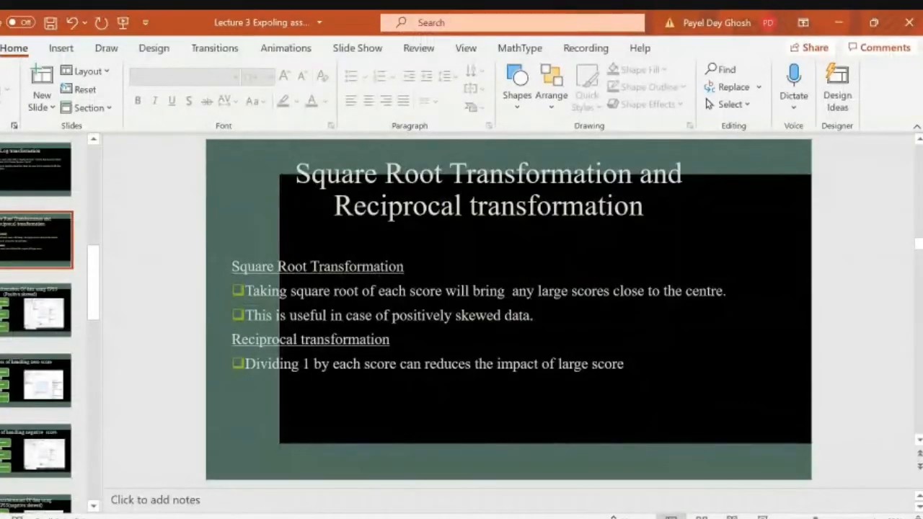
Step: In the PowerPoint lecture, open the Reciprocal Transformation using SPSS slide to check the formula
drag(98, 305, 87, 361)
click(36, 328)
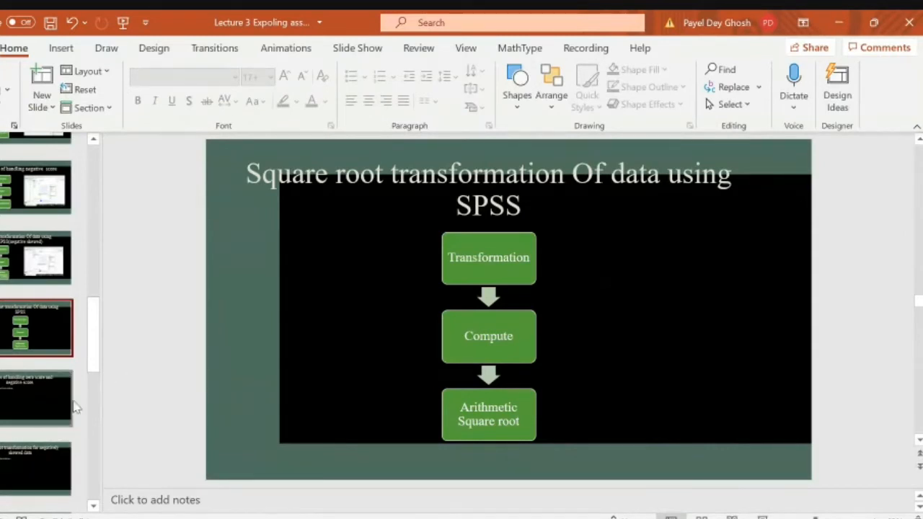
click(56, 451)
scroll(143, 436, down, 1)
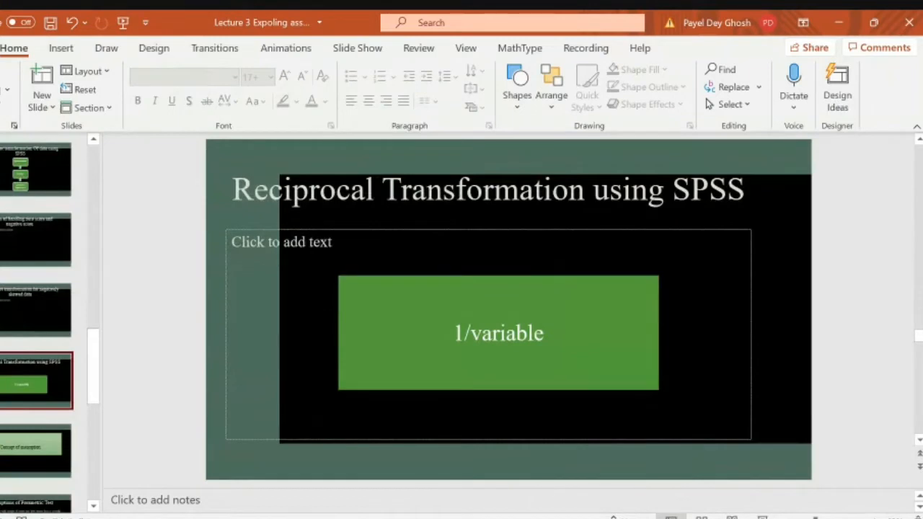
Step: Return to the SPSS variable computation and build the numeric expression 1 / Post_test from the posttest stress variable
mouse_move(610, 518)
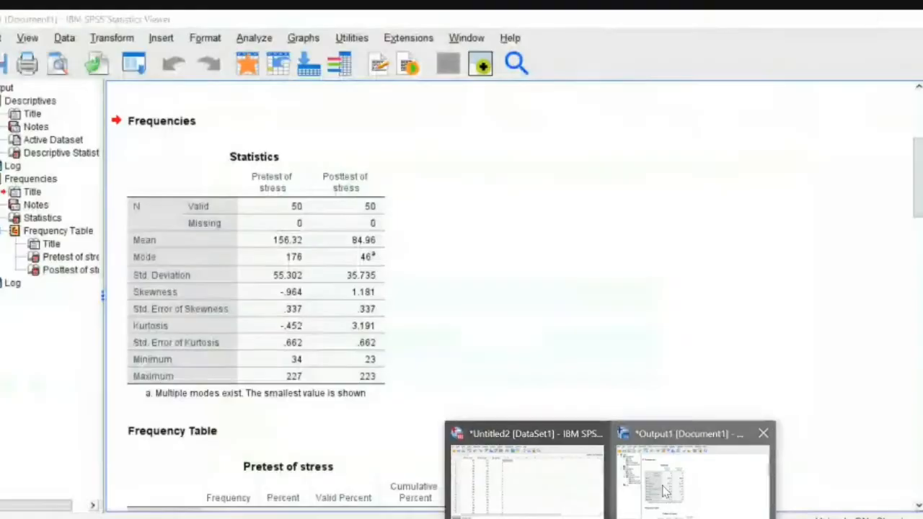
click(665, 490)
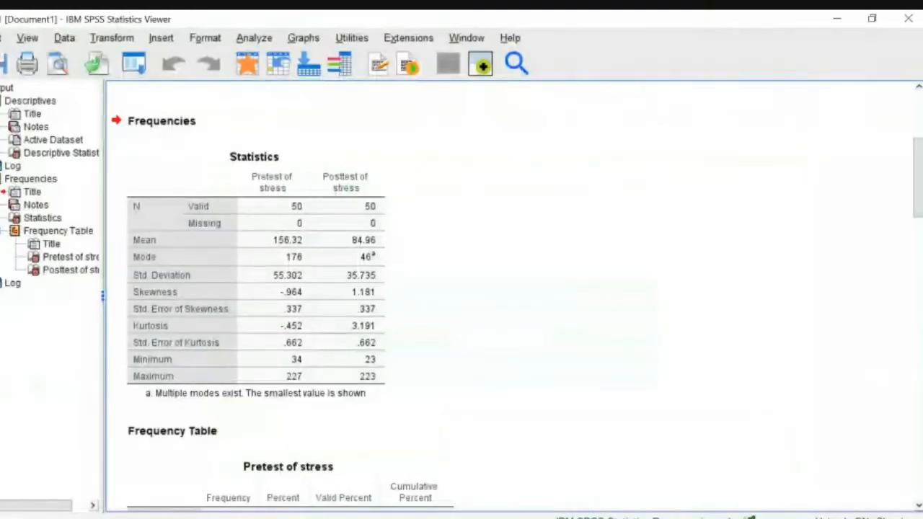
mouse_move(598, 518)
click(573, 493)
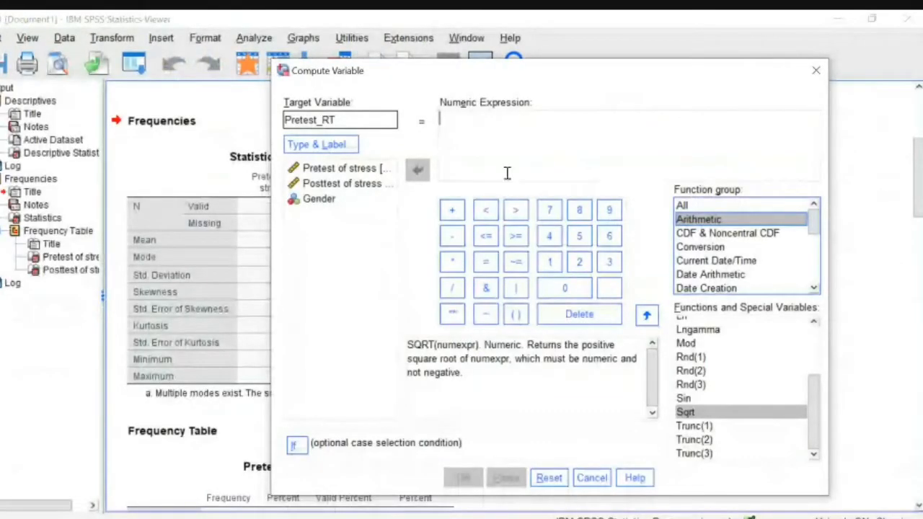
click(550, 263)
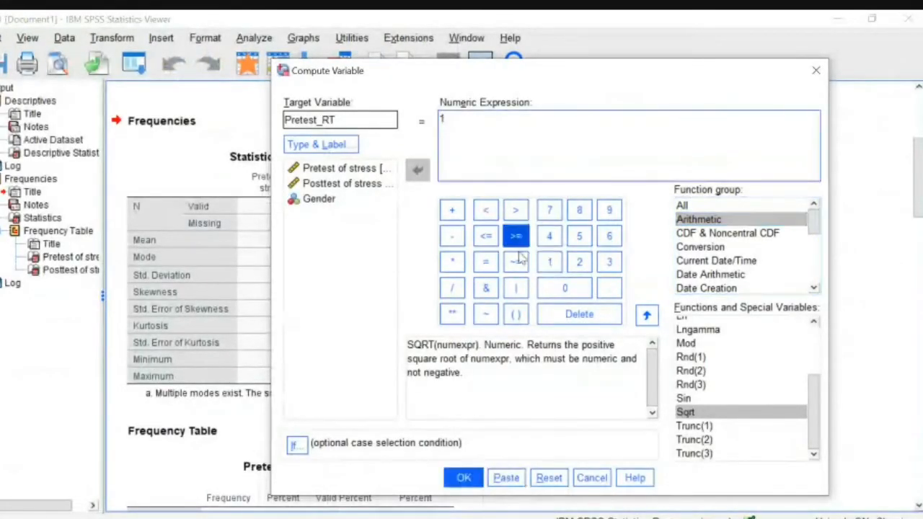
click(452, 287)
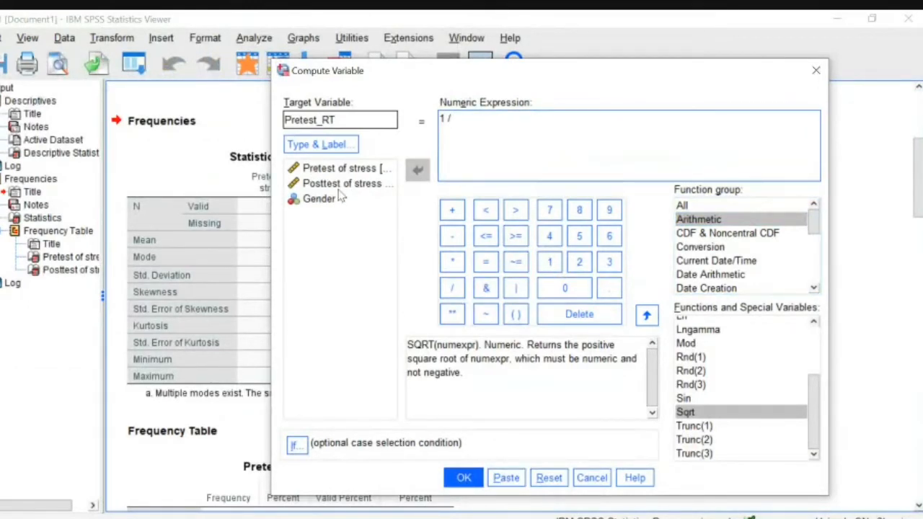
click(341, 185)
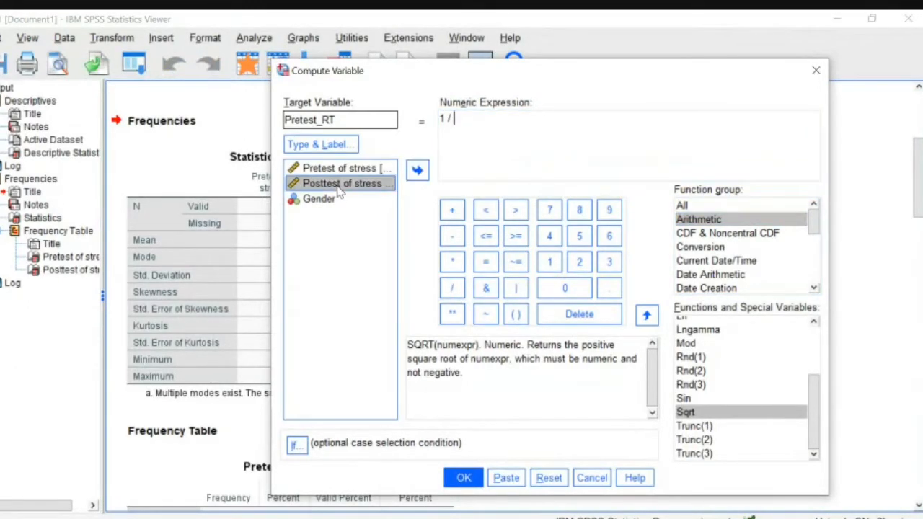
click(417, 171)
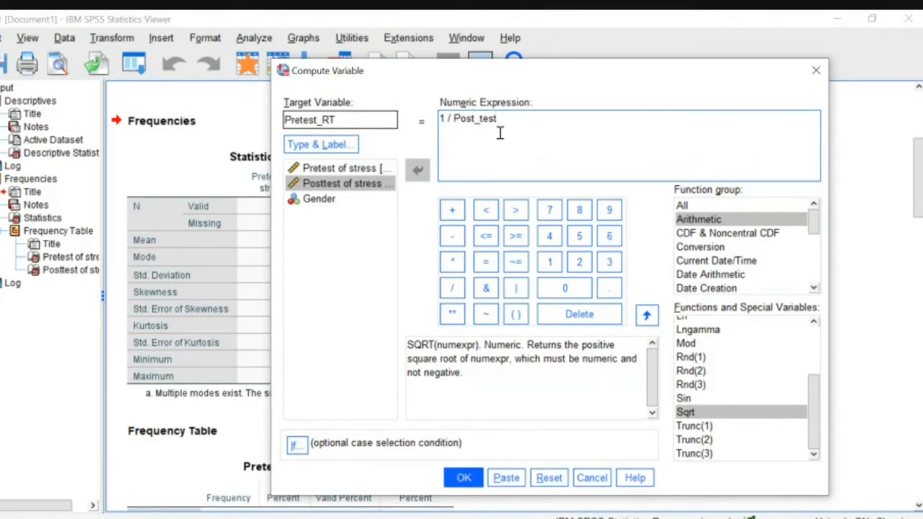
Step: Change the target variable name to POSTtest_RT and run the reciprocal computation
click(300, 122)
key(BackSpace)
key(BackSpace)
text(OST)
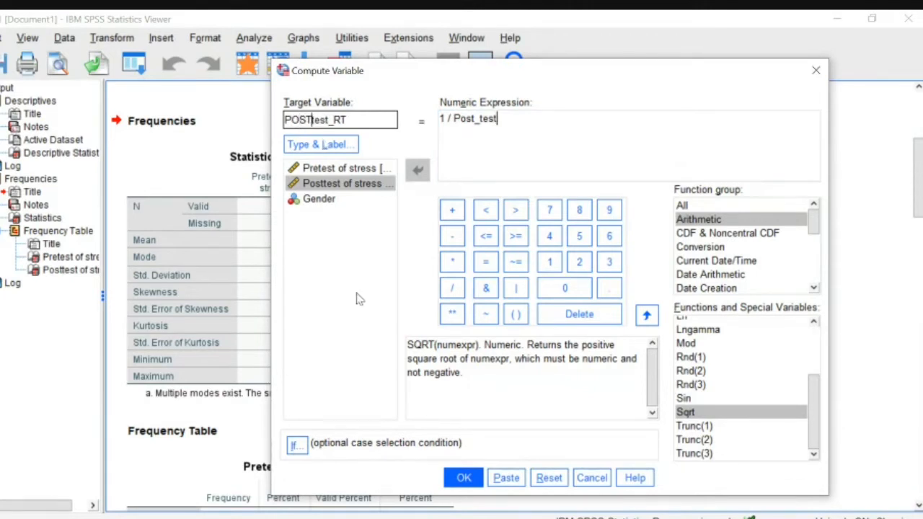
click(464, 478)
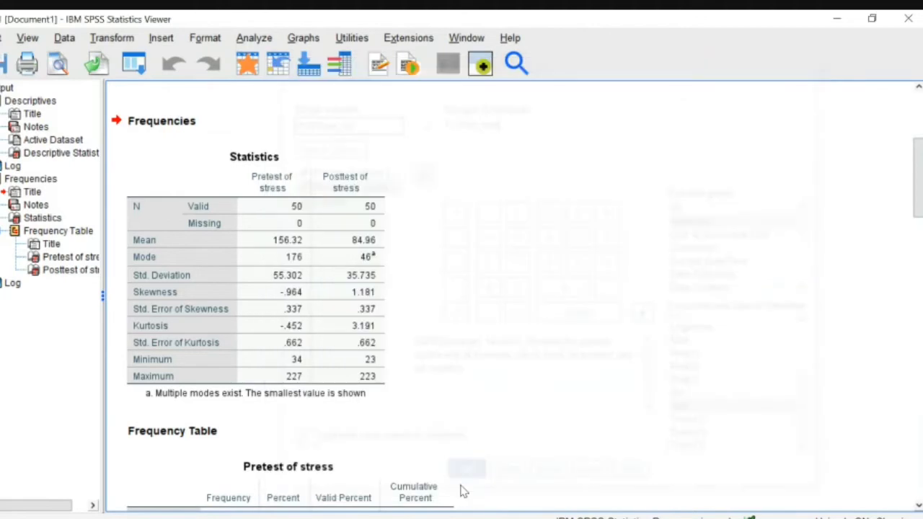
Step: Check the reciprocal formula slide in PowerPoint, return to SPSS and view the POSTtest_RT column in the Data Editor
click(565, 509)
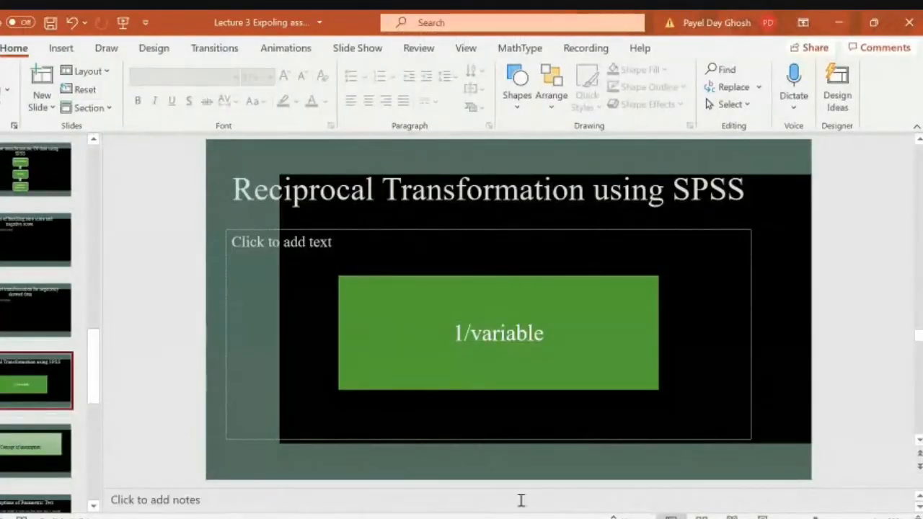
click(611, 518)
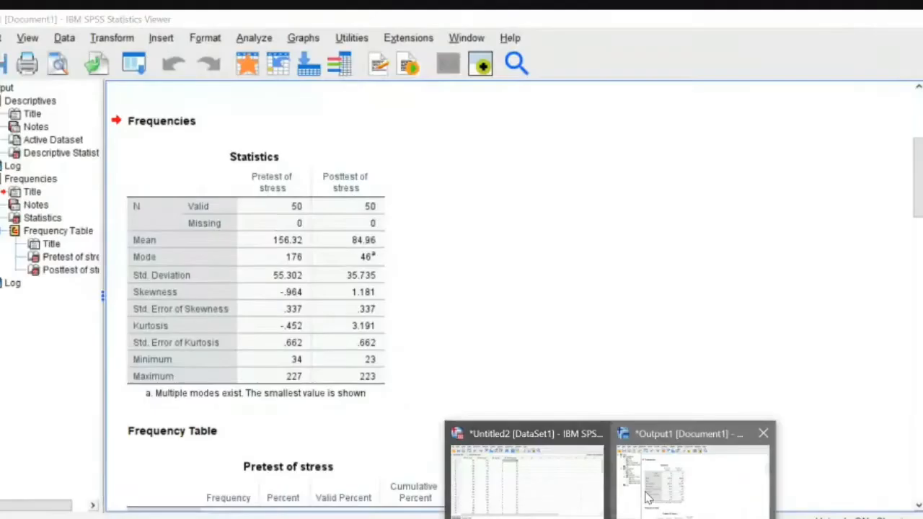
click(647, 498)
click(611, 518)
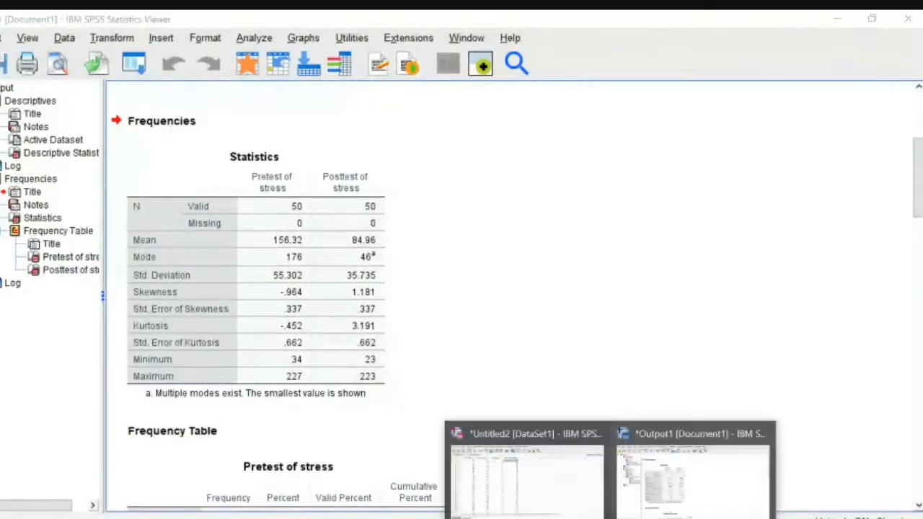
click(581, 511)
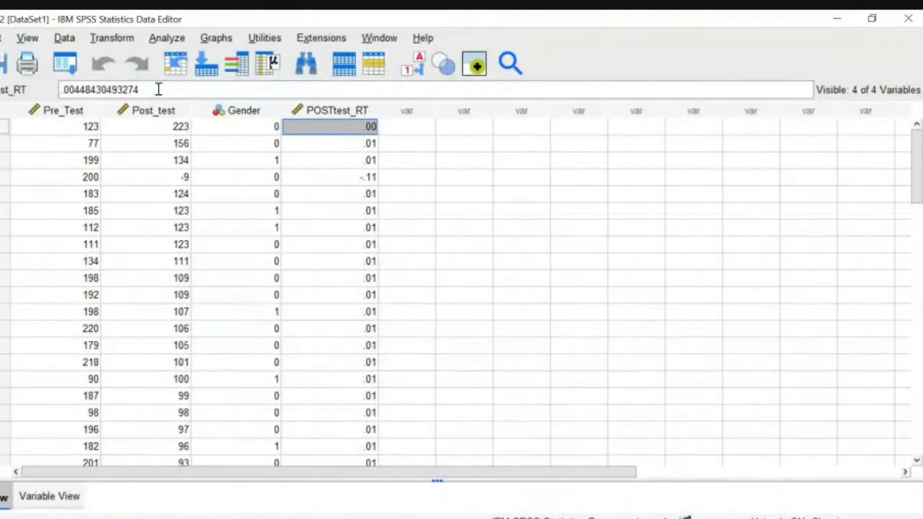
Step: Start a new variable computation and clear the existing reciprocal numeric expression
click(116, 42)
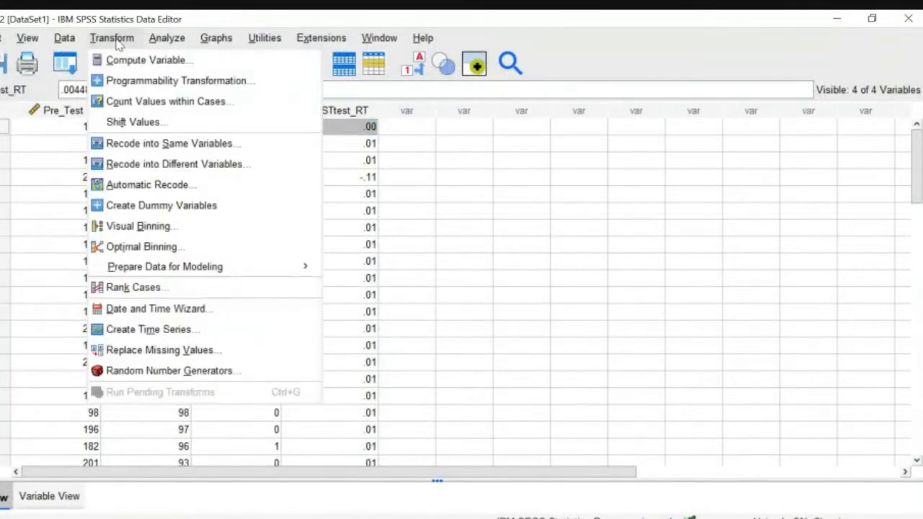
click(413, 164)
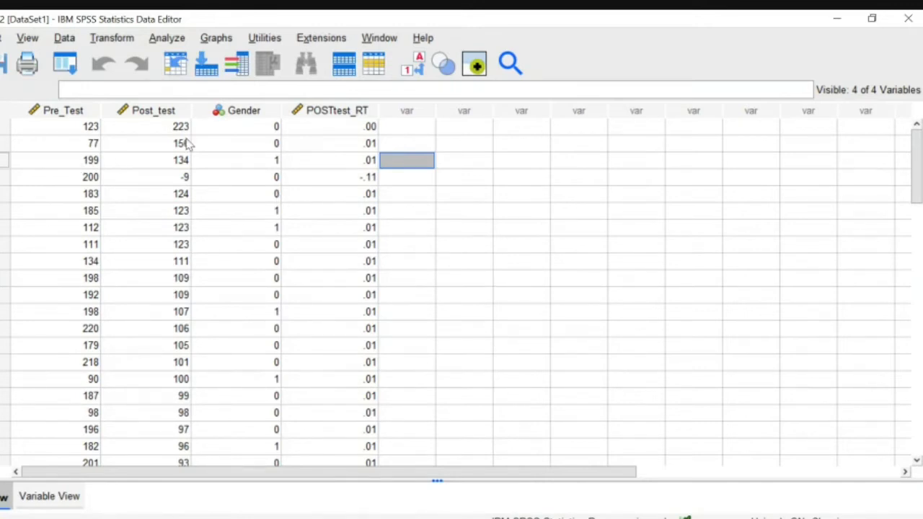
click(117, 40)
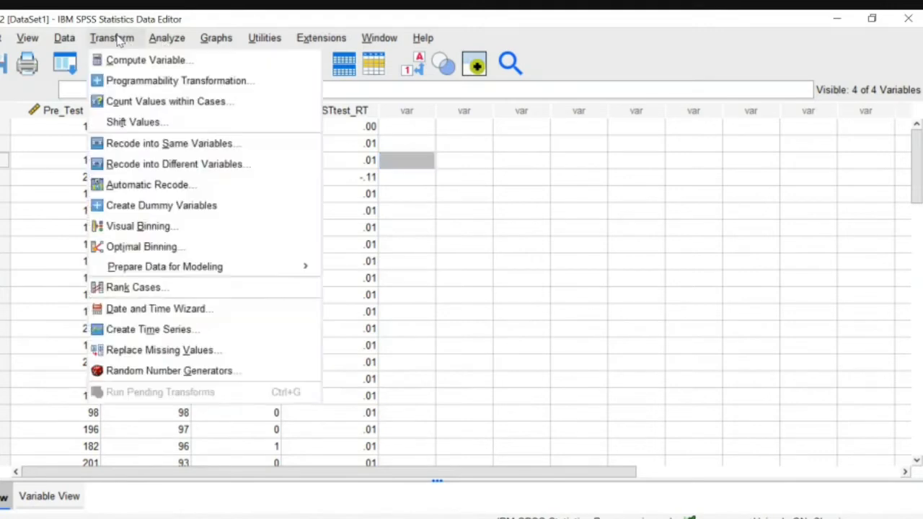
click(144, 60)
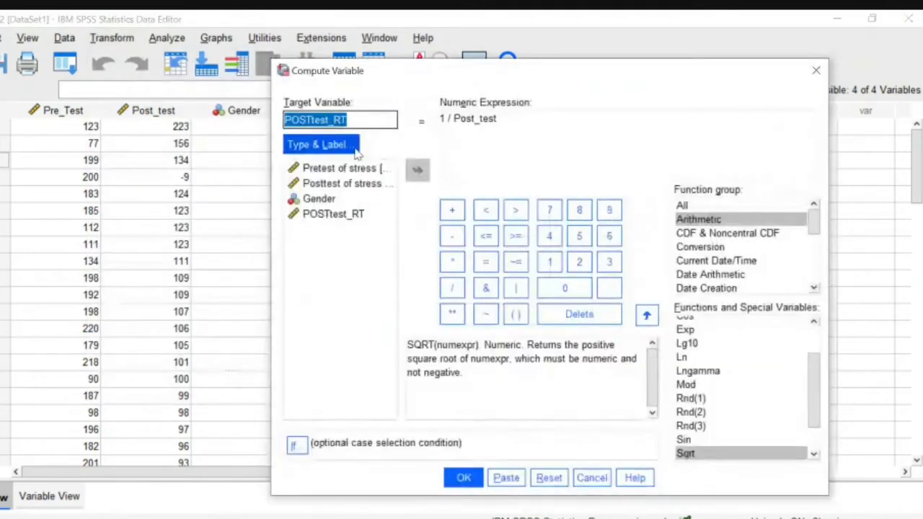
click(505, 122)
key(BackSpace)
key(BackSpace)
key(BackSpace)
key(BackSpace)
key(BackSpace)
key(BackSpace)
key(BackSpace)
key(BackSpace)
key(BackSpace)
key(BackSpace)
key(BackSpace)
key(BackSpace)
key(BackSpace)
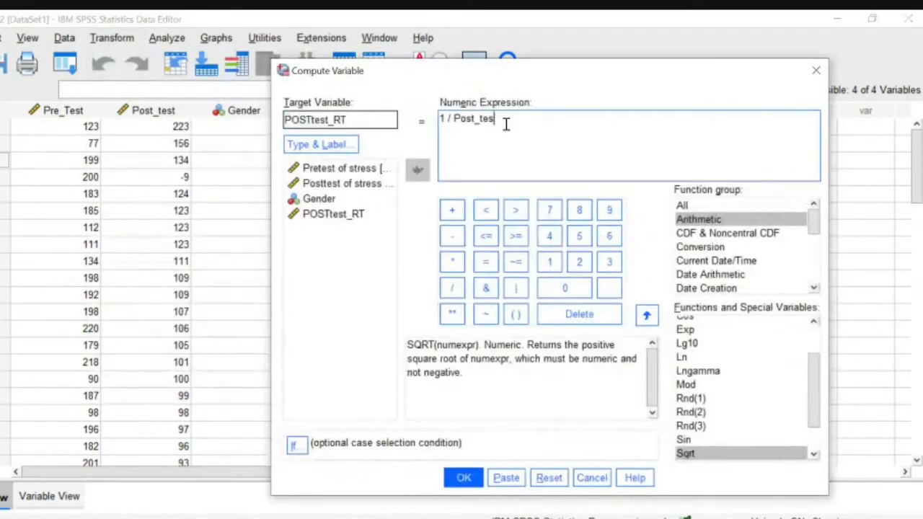
Step: Replace the target variable name with PRE_RT
click(367, 119)
key(BackSpace)
key(BackSpace)
key(BackSpace)
key(BackSpace)
key(BackSpace)
key(BackSpace)
key(BackSpace)
key(BackSpace)
key(BackSpace)
key(BackSpace)
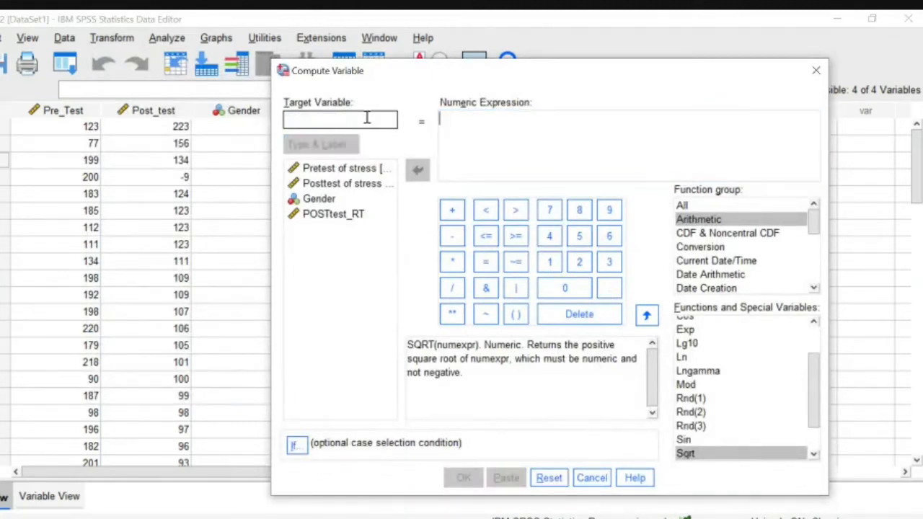
text(p)
key(BackSpace)
text(PRE_RT)
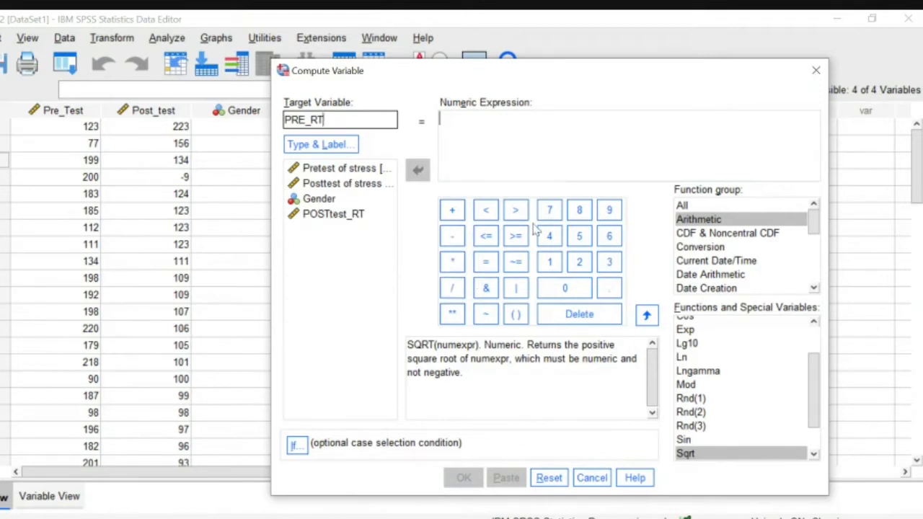
click(549, 262)
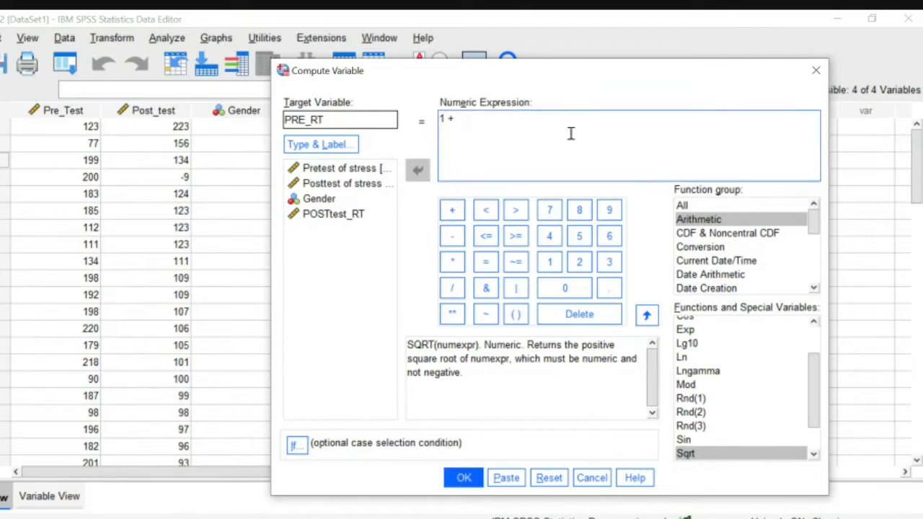
key(BackSpace)
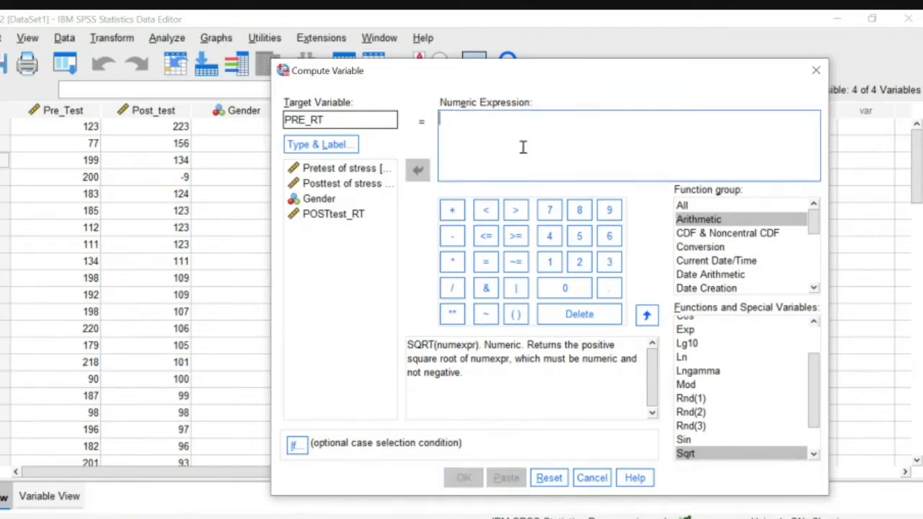
click(579, 262)
click(579, 262)
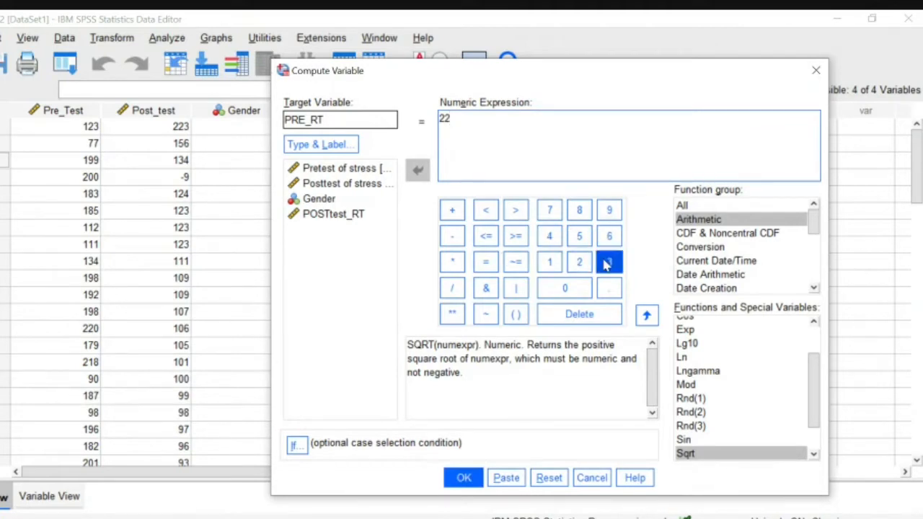
click(608, 262)
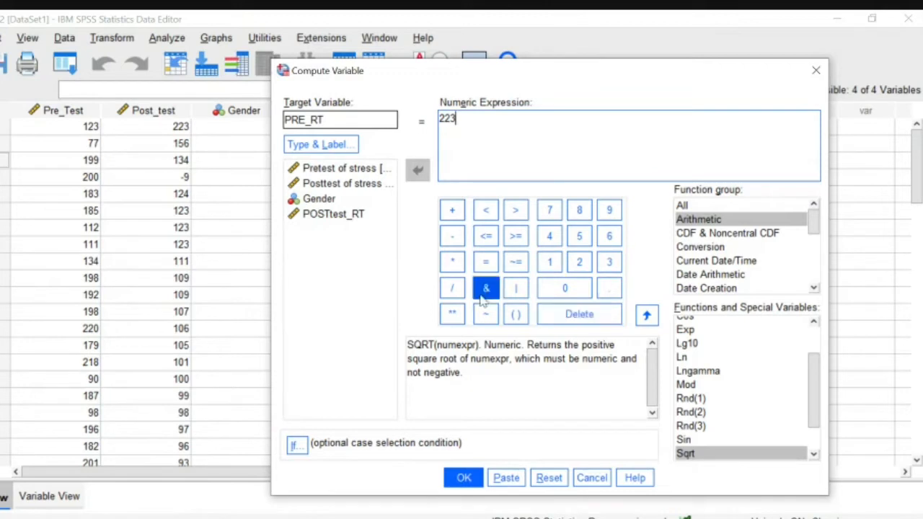
click(454, 216)
click(548, 264)
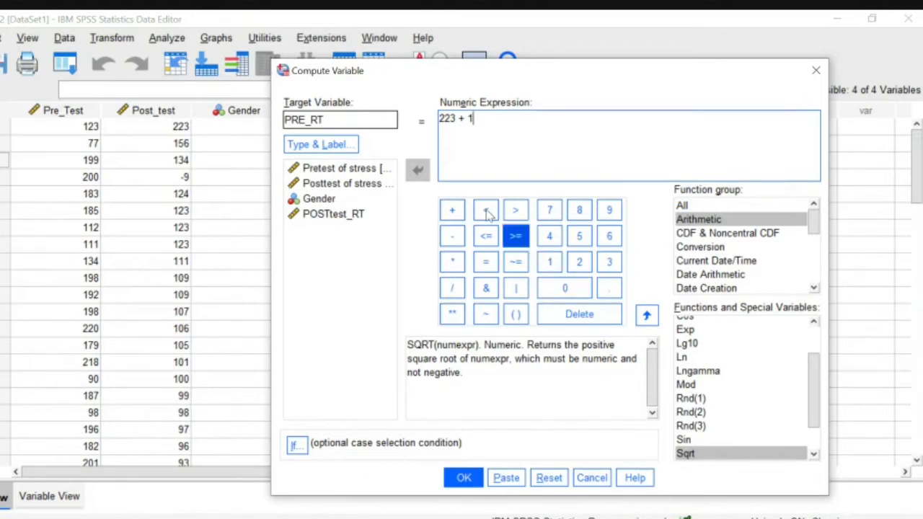
key(BackSpace)
key(BackSpace)
key(BackSpace)
key(BackSpace)
key(BackSpace)
key(BackSpace)
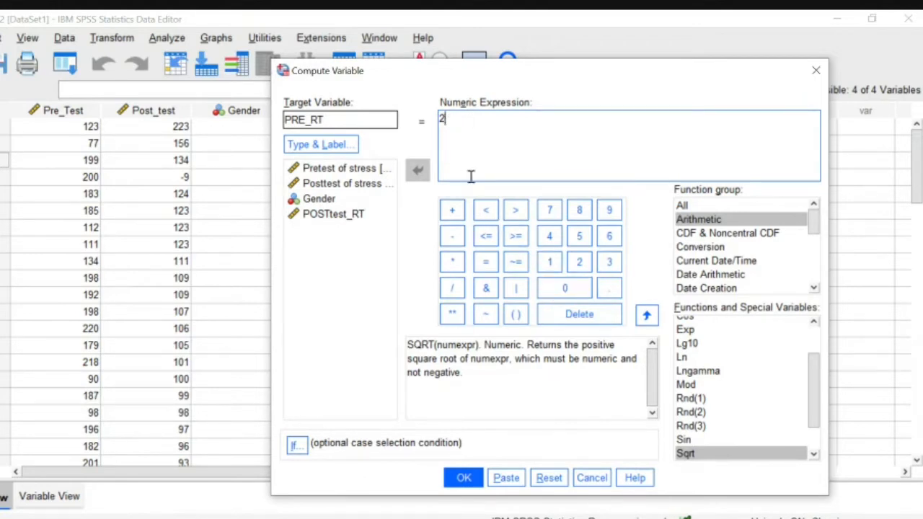
key(BackSpace)
Step: Compute PRE_RT with the numeric expression 1 / 223 + 1 - Pre_Test and bring up the dataset
click(549, 262)
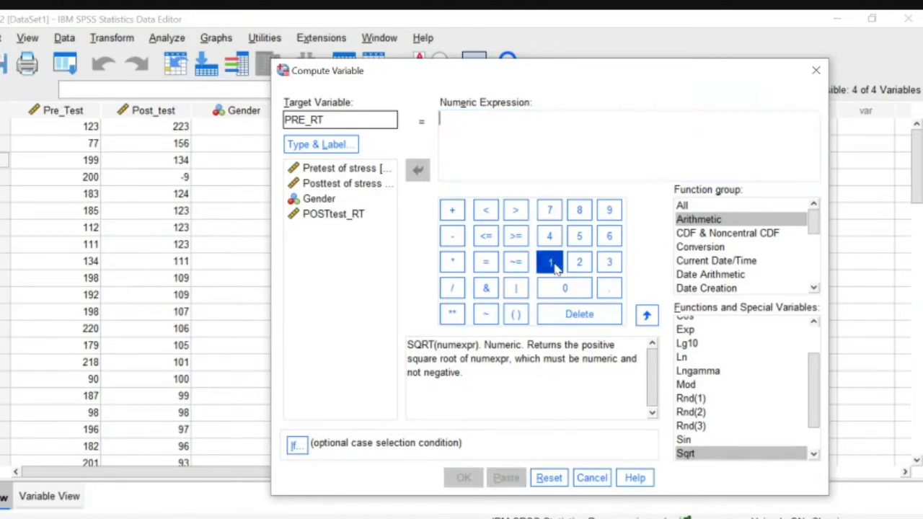
click(452, 287)
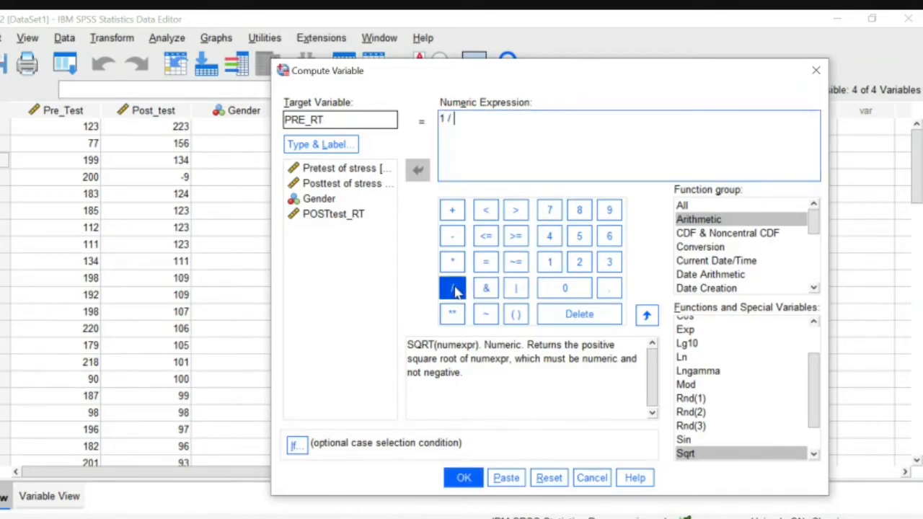
click(579, 262)
click(579, 262)
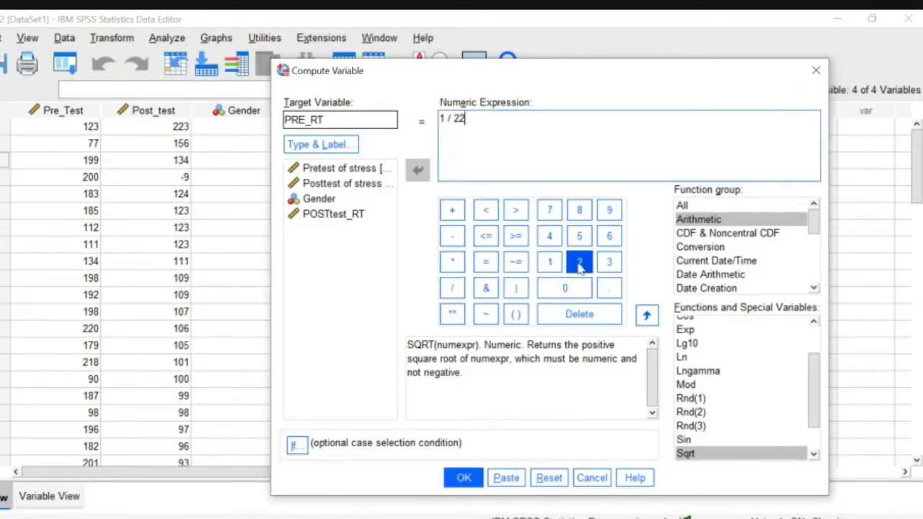
click(608, 262)
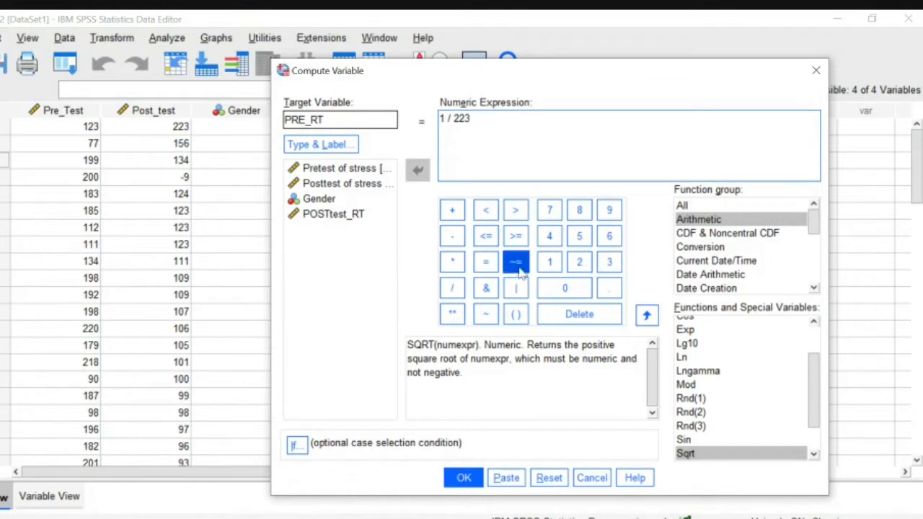
click(448, 211)
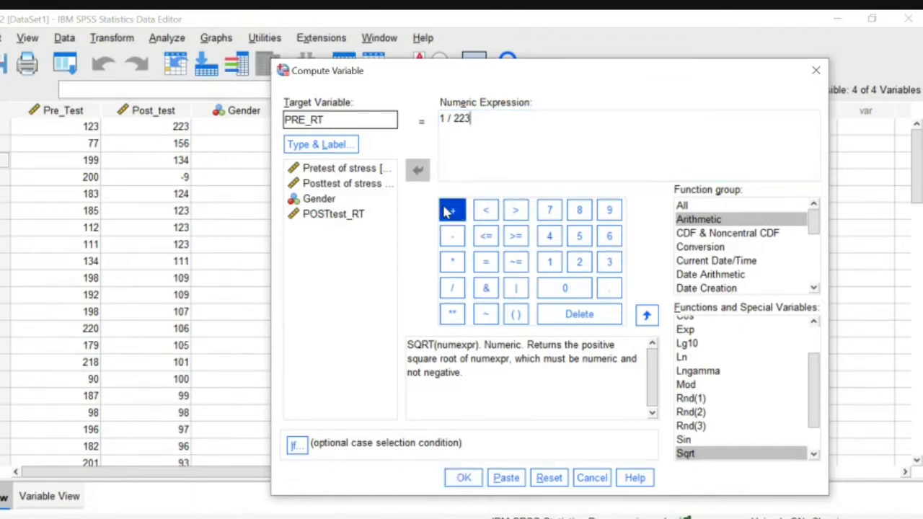
click(549, 262)
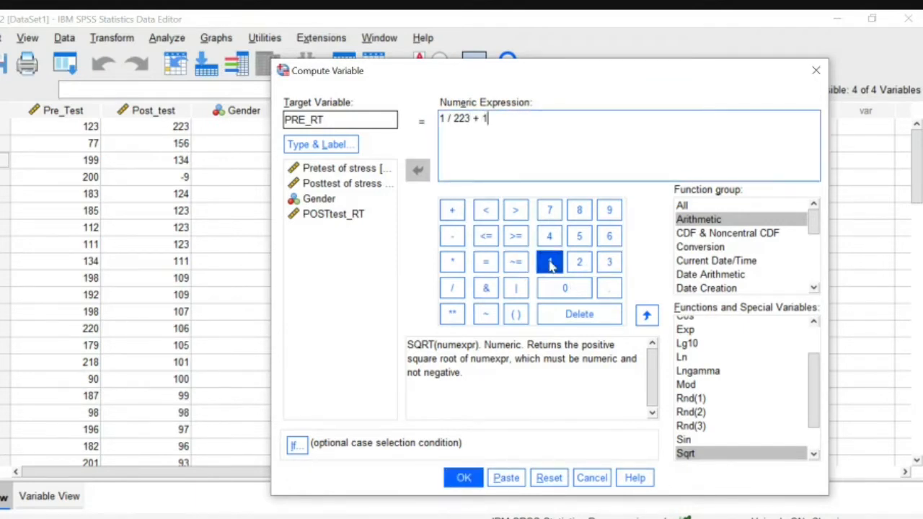
click(455, 238)
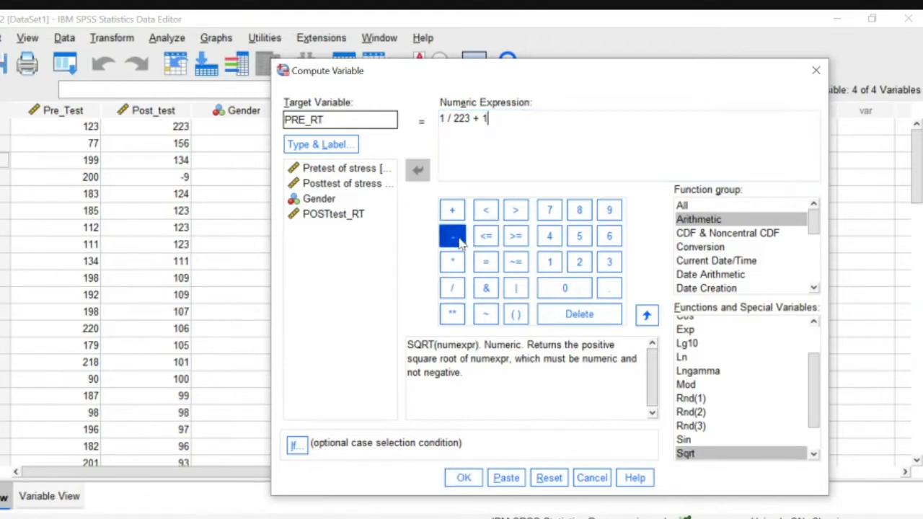
click(337, 167)
click(418, 171)
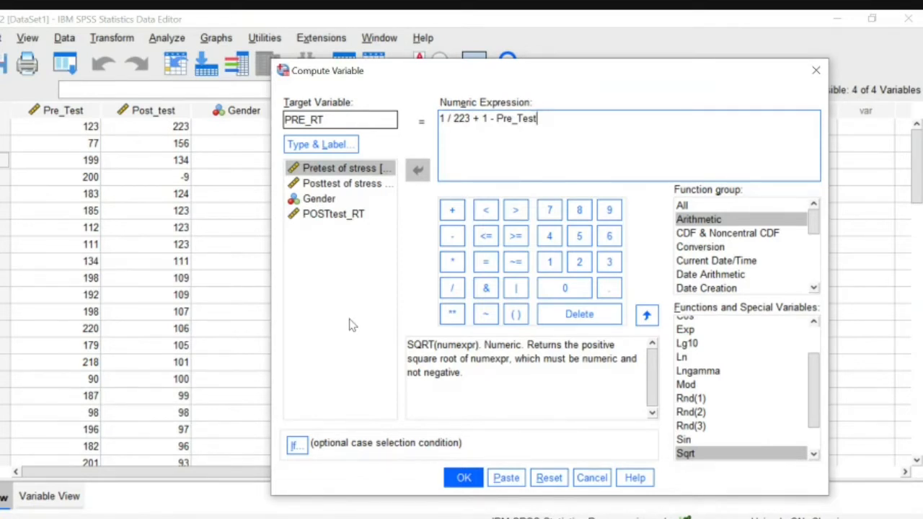
click(465, 477)
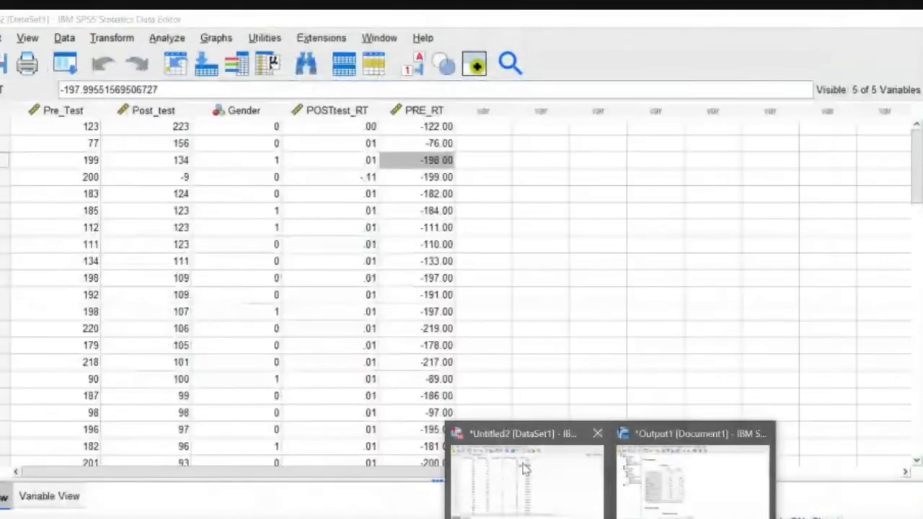
click(525, 469)
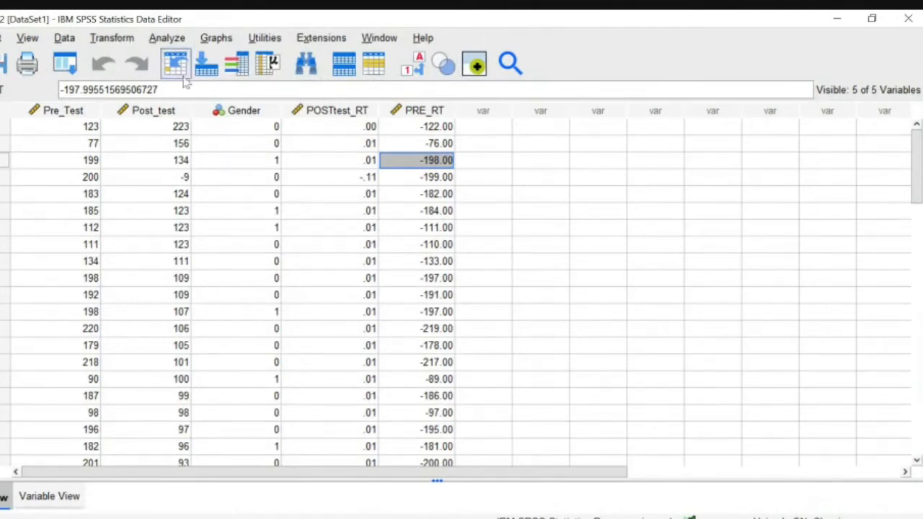
Step: Reopen the PRE_RT variable computation and change its numeric expression to 1 / Post_test
click(124, 45)
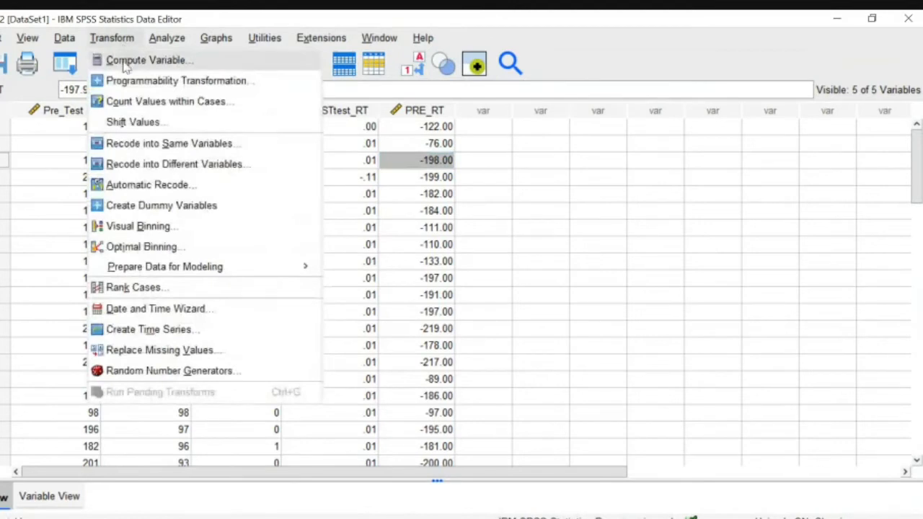
click(124, 63)
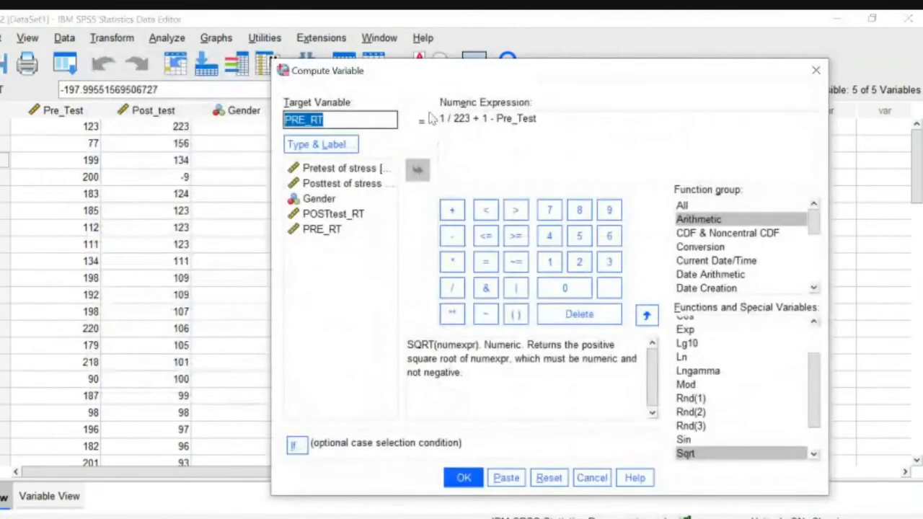
click(542, 121)
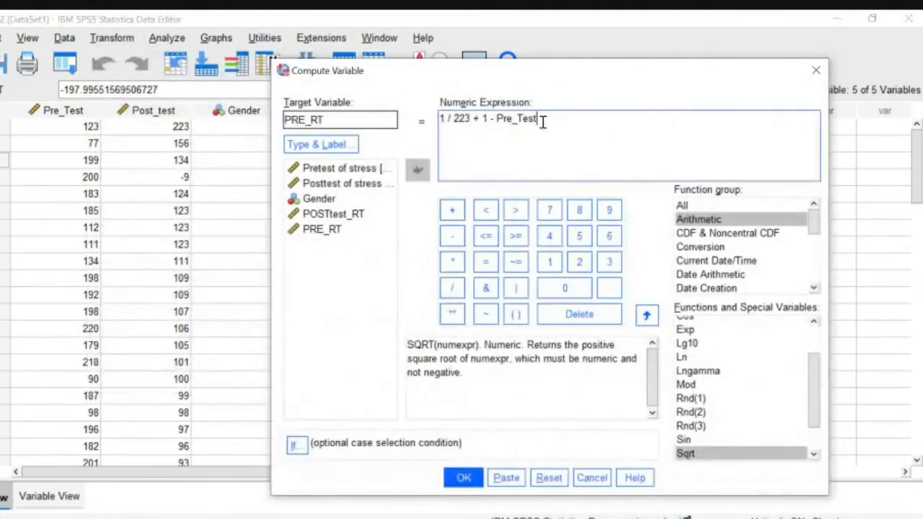
key(BackSpace)
key(BackSpace)
key(BackSpace)
key(BackSpace)
key(BackSpace)
key(BackSpace)
key(BackSpace)
key(BackSpace)
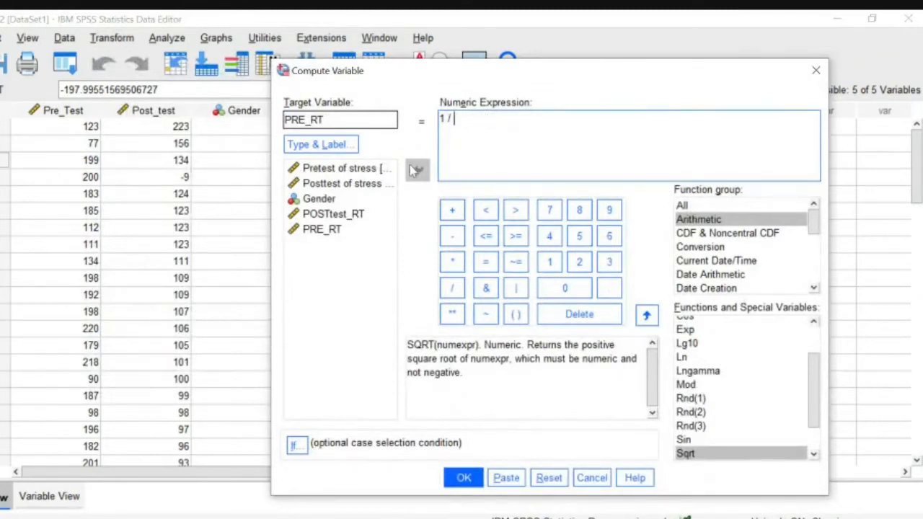
click(349, 184)
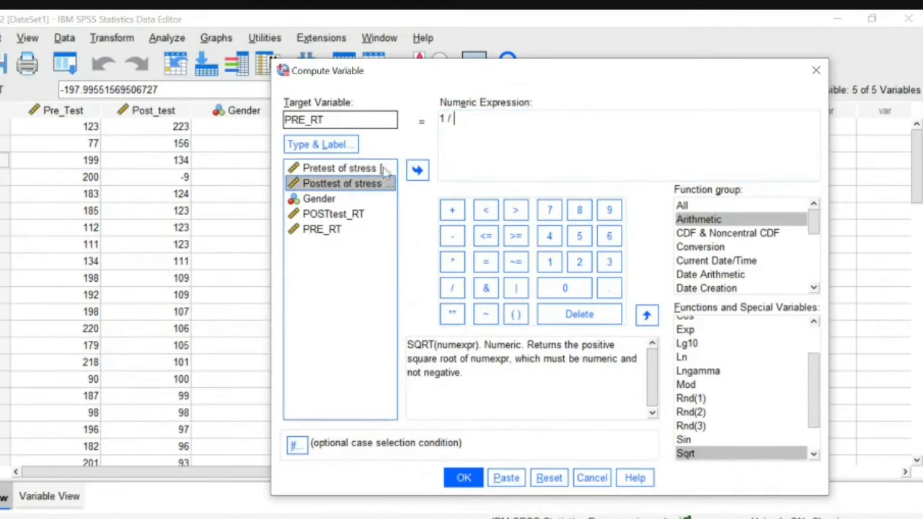
click(417, 170)
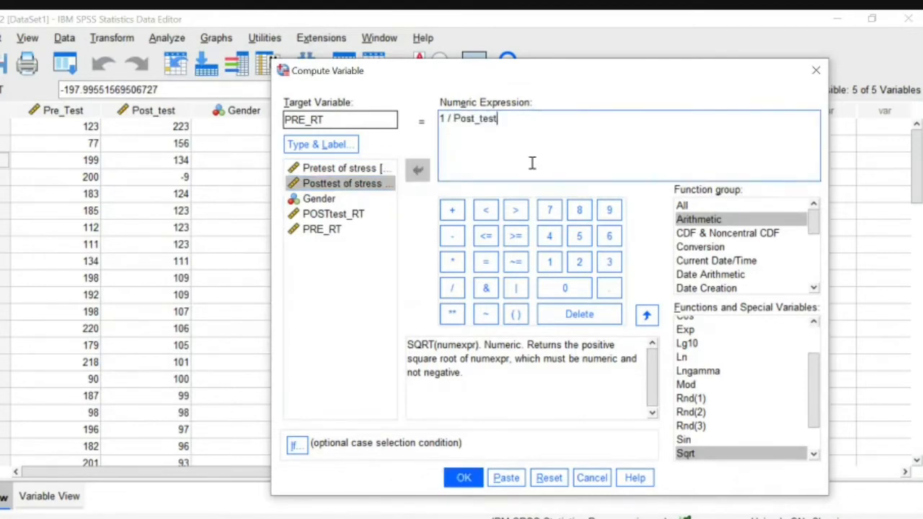
click(452, 213)
click(550, 263)
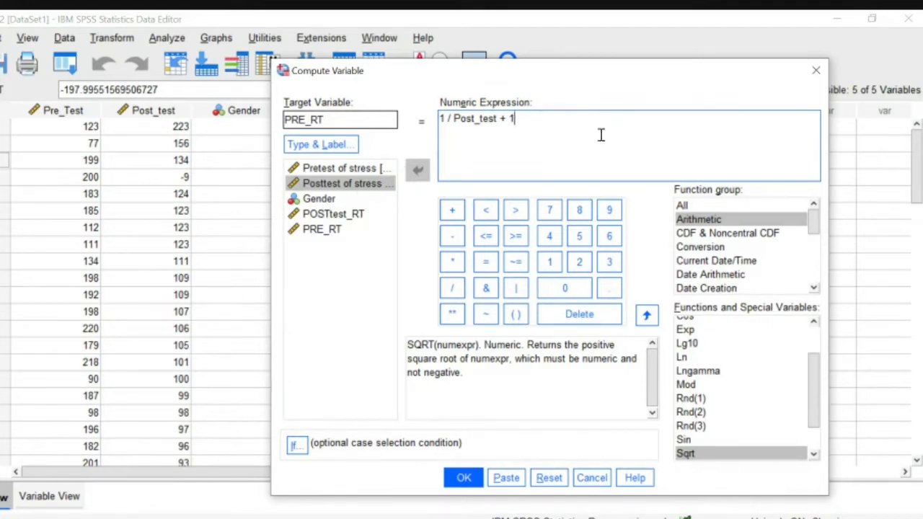
click(815, 70)
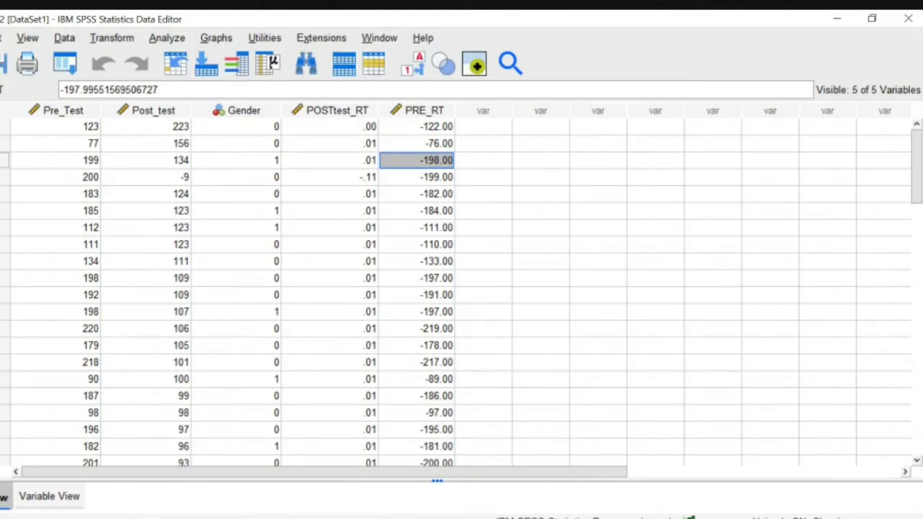
Step: Switch to the PowerPoint lecture and advance to the Concept of assumption slide
click(694, 518)
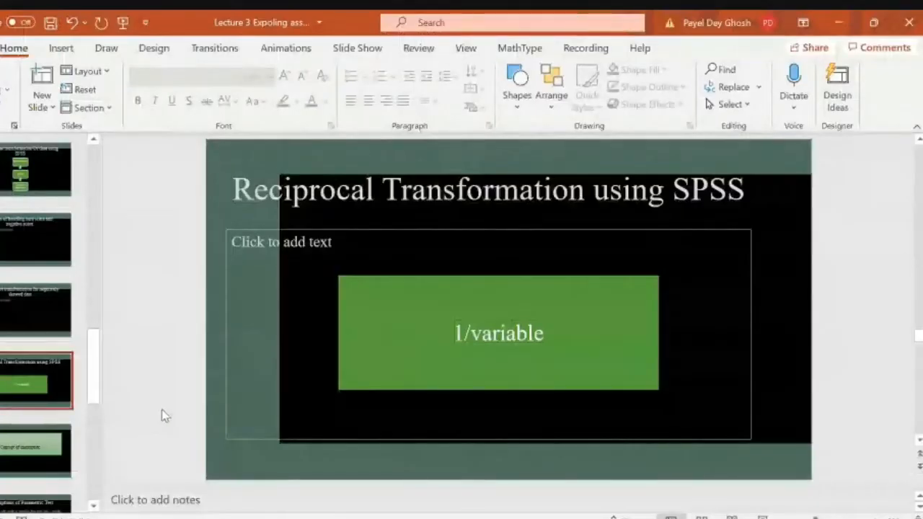
key(Down)
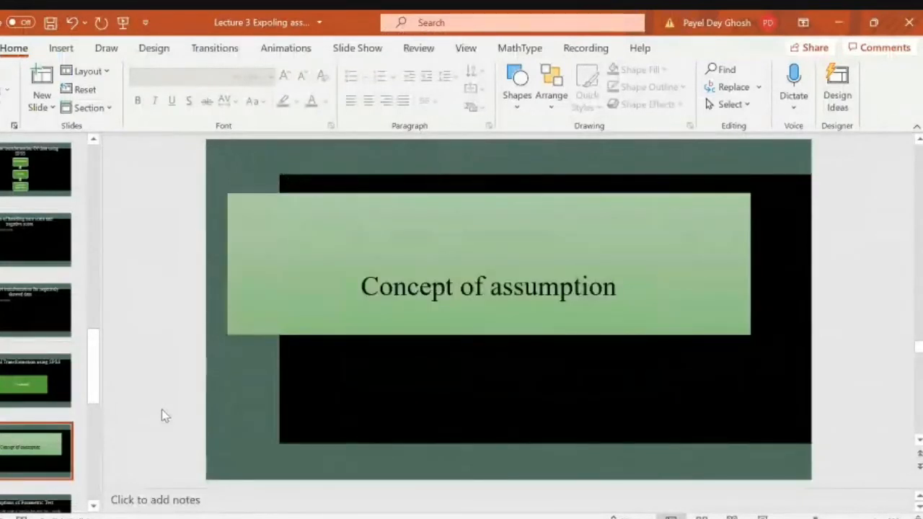
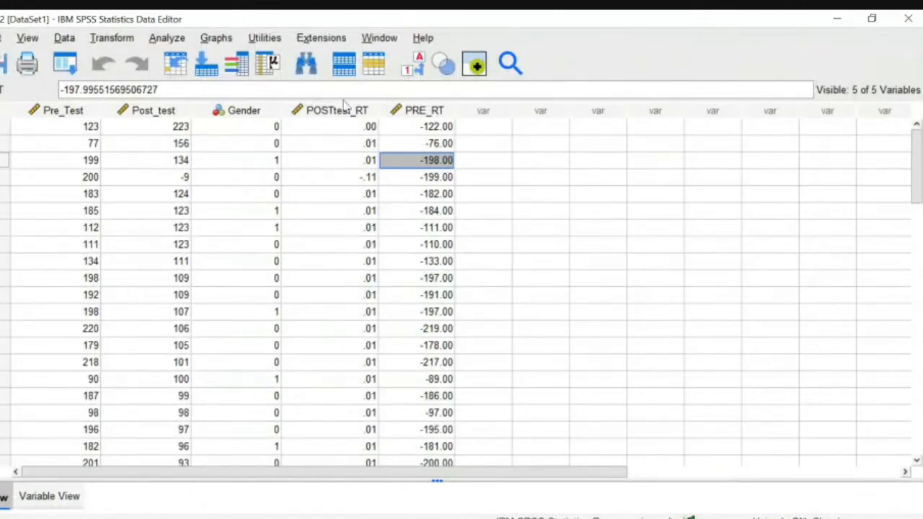
Step: Start an Explore analysis on the SPSS dataset with Pretest of stress and Posttest of stress as dependent variables
click(501, 165)
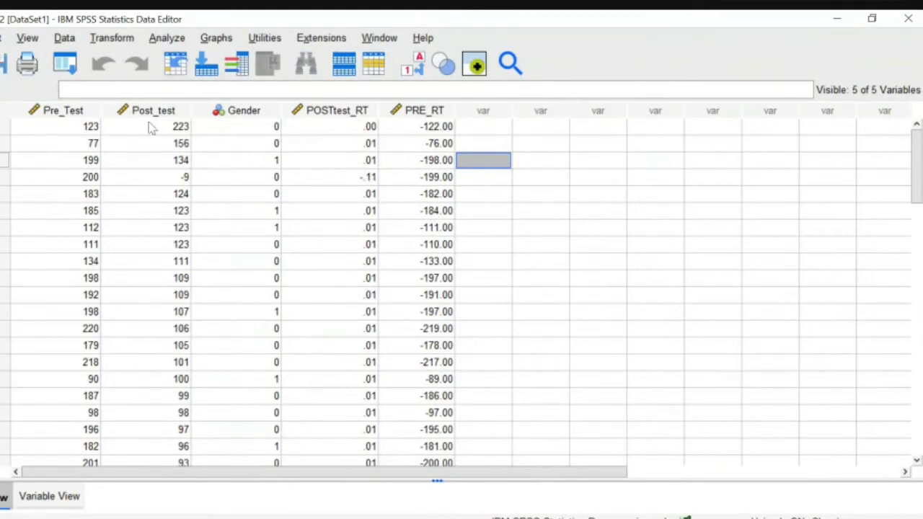
click(172, 43)
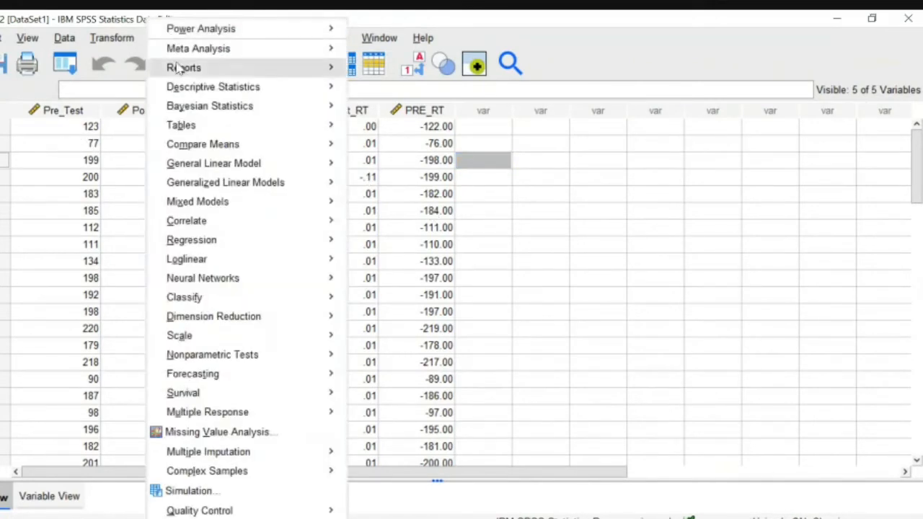
mouse_move(186, 87)
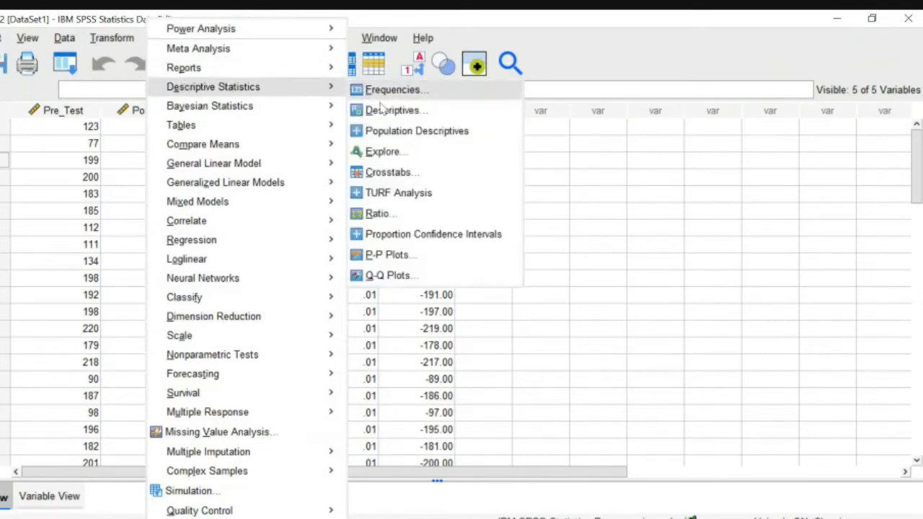
click(382, 151)
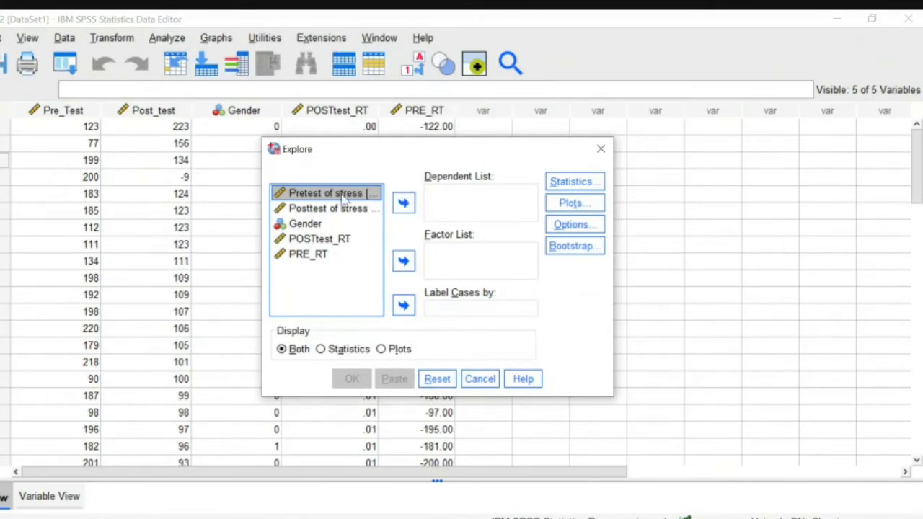
click(403, 202)
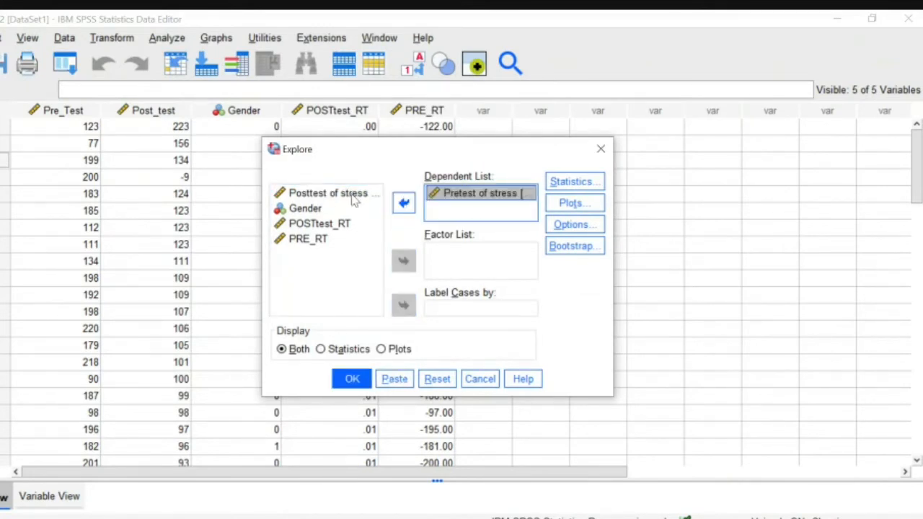
click(350, 194)
click(403, 203)
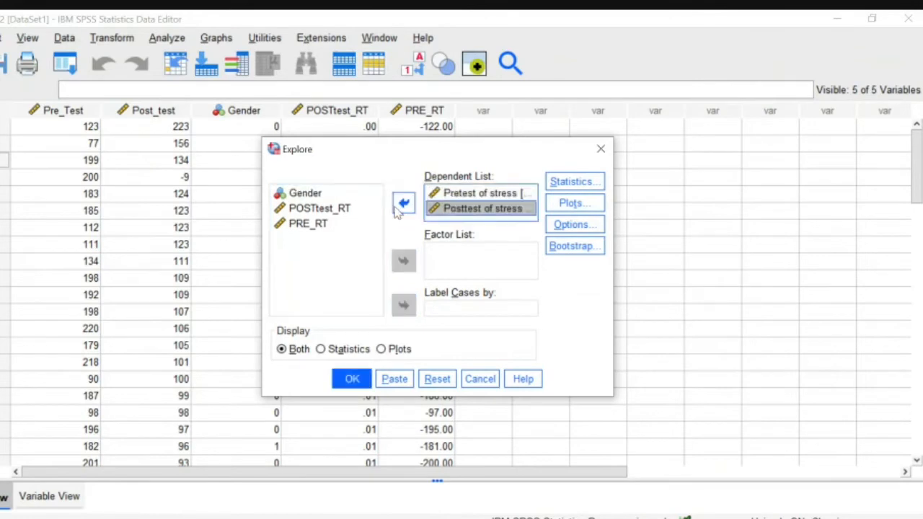
Step: Enable normality plots with tests for the Explore analysis and run it
click(568, 204)
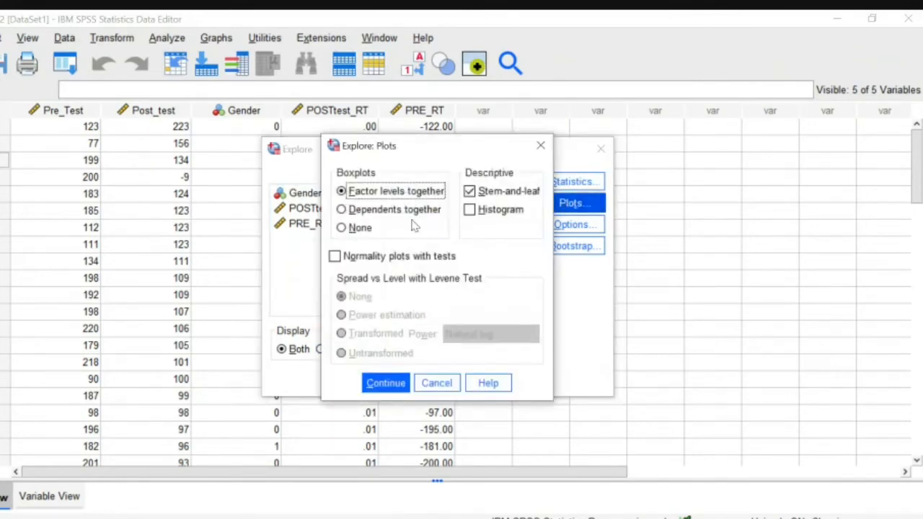
click(336, 257)
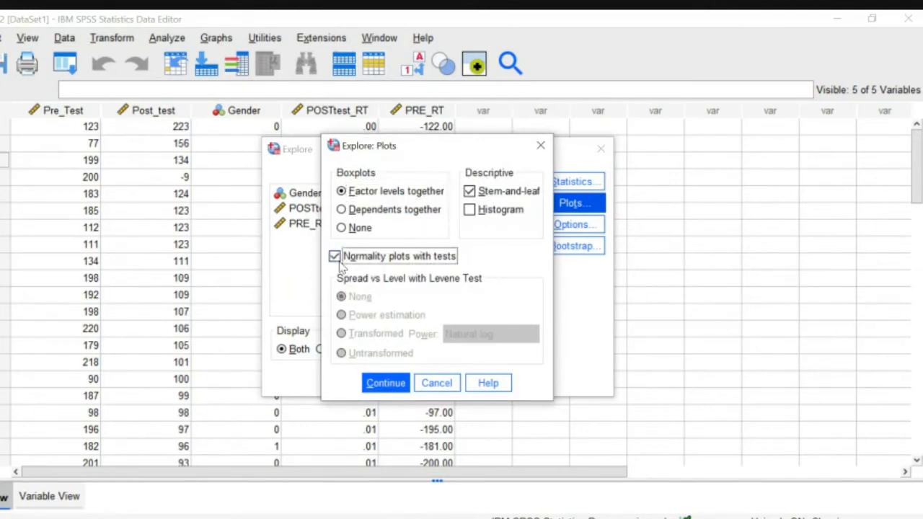
click(381, 383)
click(356, 382)
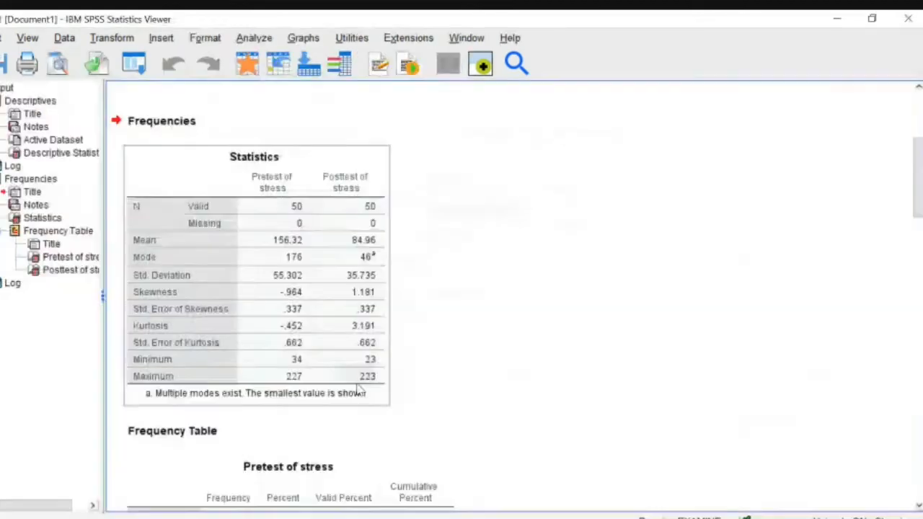
Step: Look through the output for the Tests of Normality table of the pretest and posttest scores
click(917, 189)
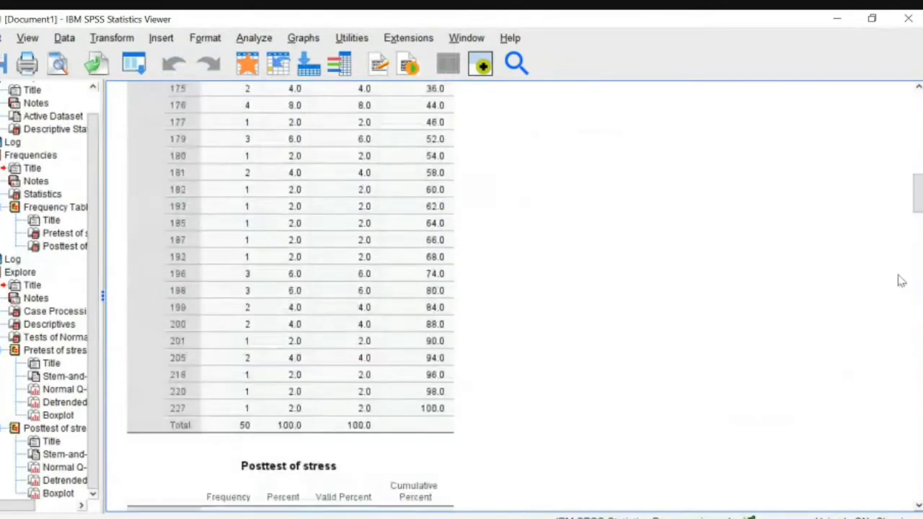
drag(920, 203, 920, 115)
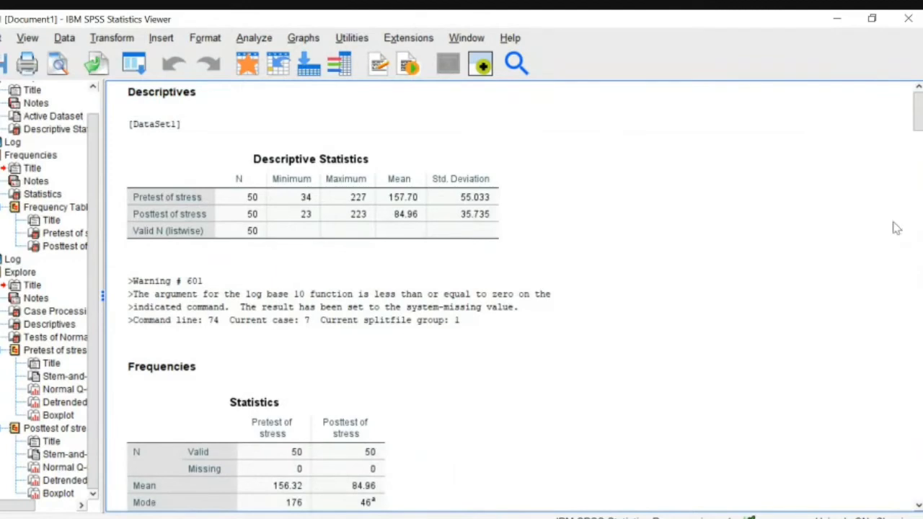
click(920, 134)
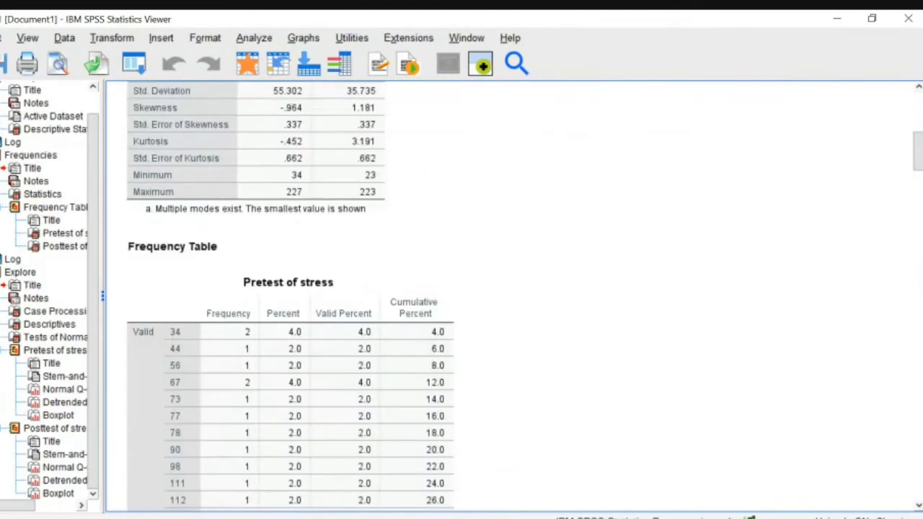
drag(911, 142, 912, 353)
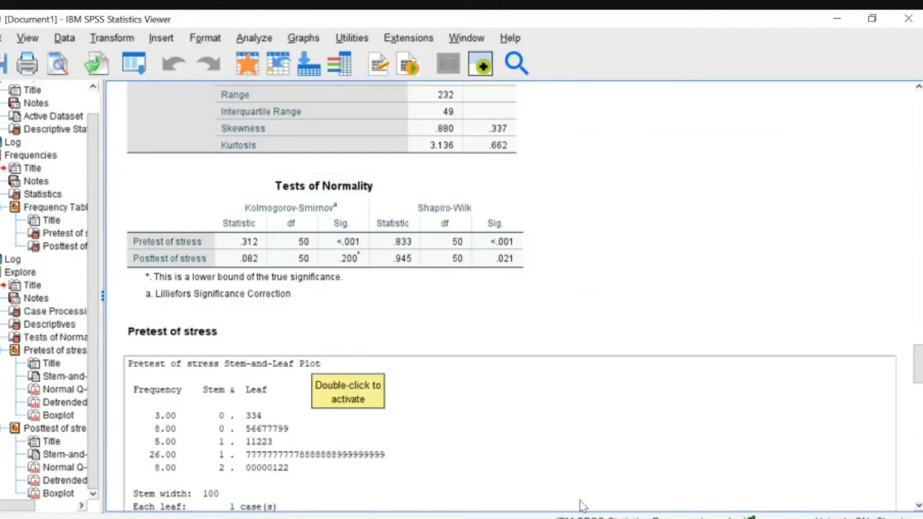
Step: Consult the PowerPoint slide on testing the assumption of normality and return to the Tests of Normality table in the SPSS output
key(alt+Tab)
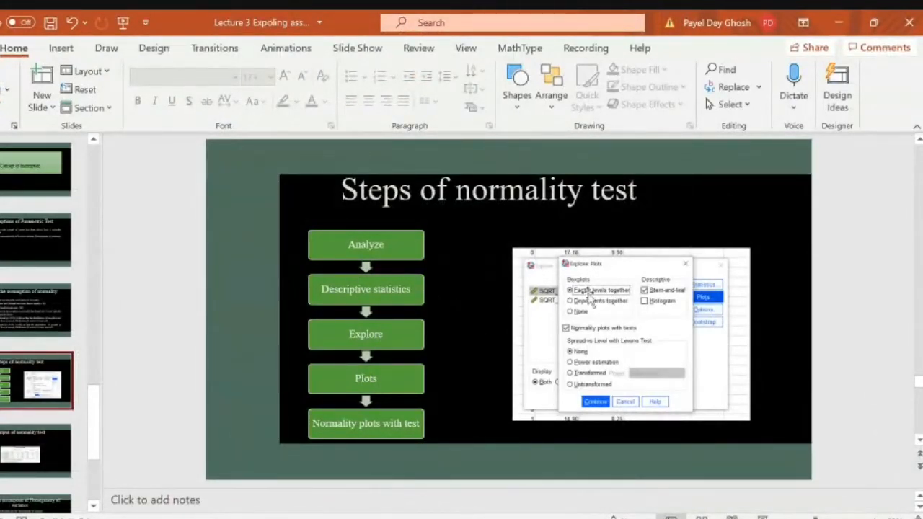
click(22, 306)
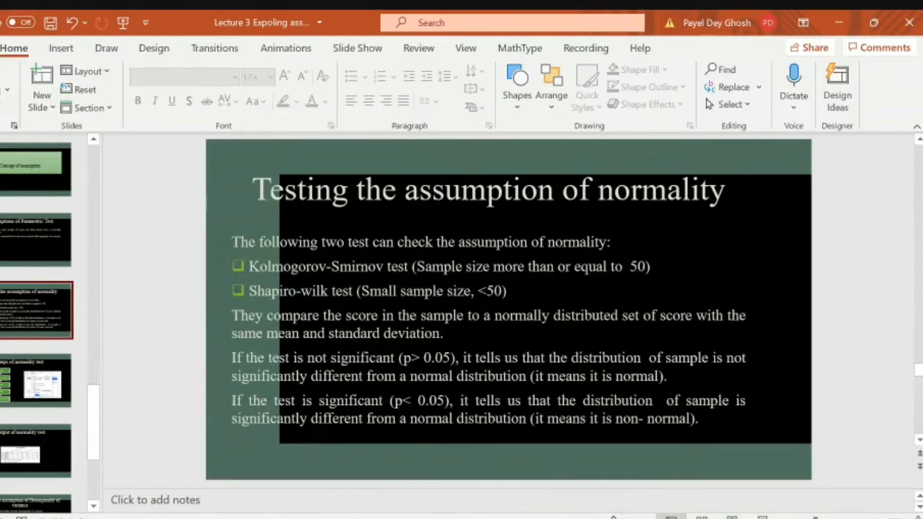
mouse_move(572, 518)
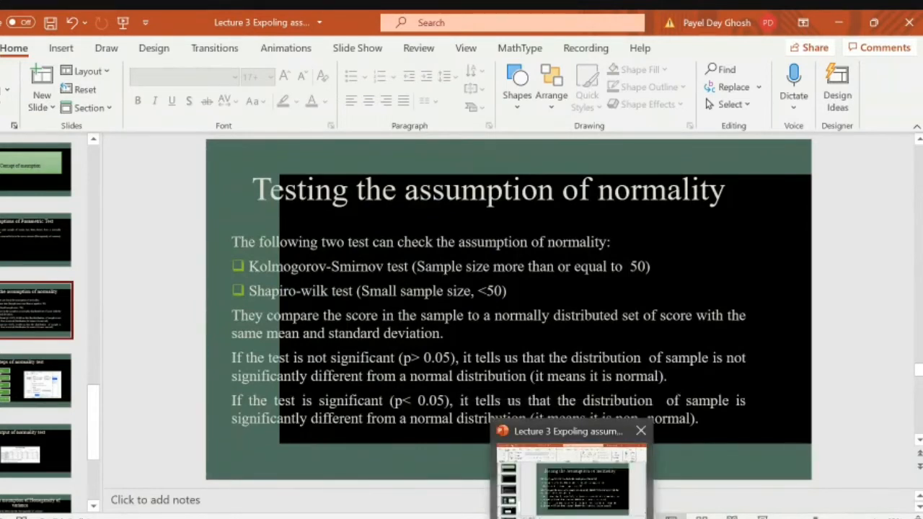
mouse_move(610, 518)
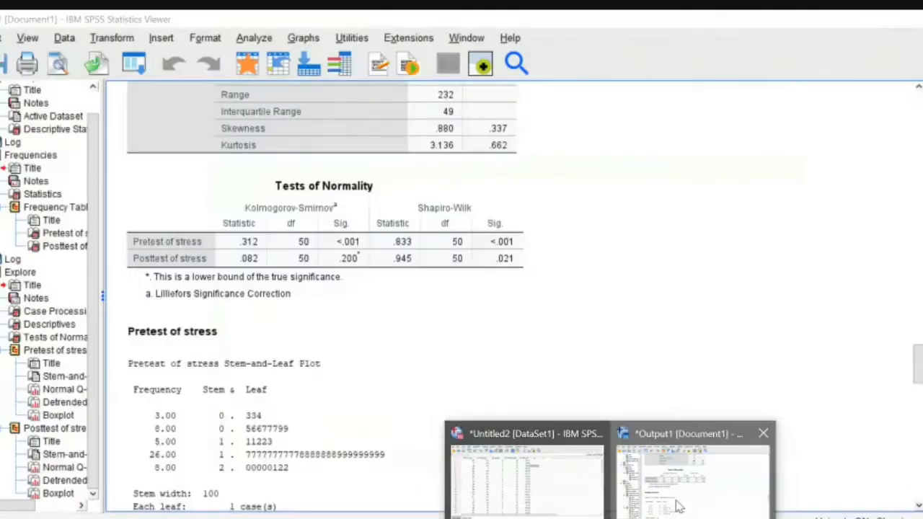
click(678, 507)
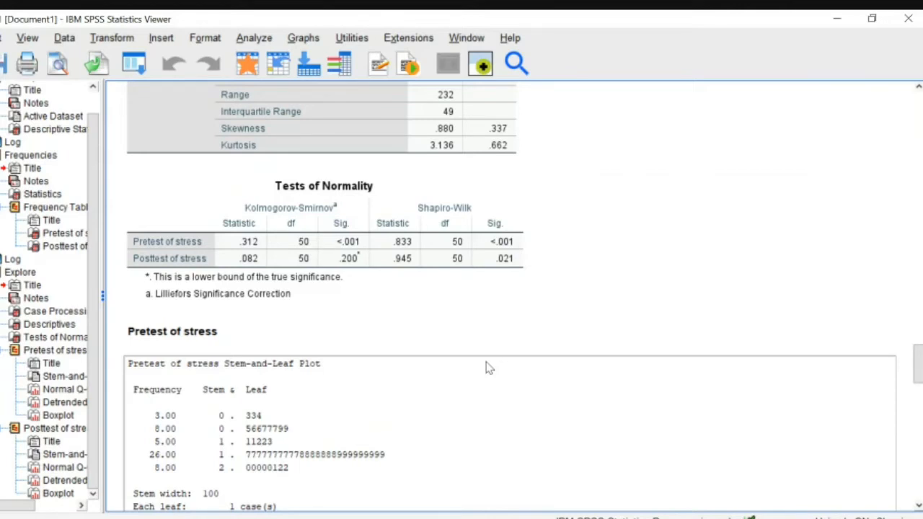
click(159, 271)
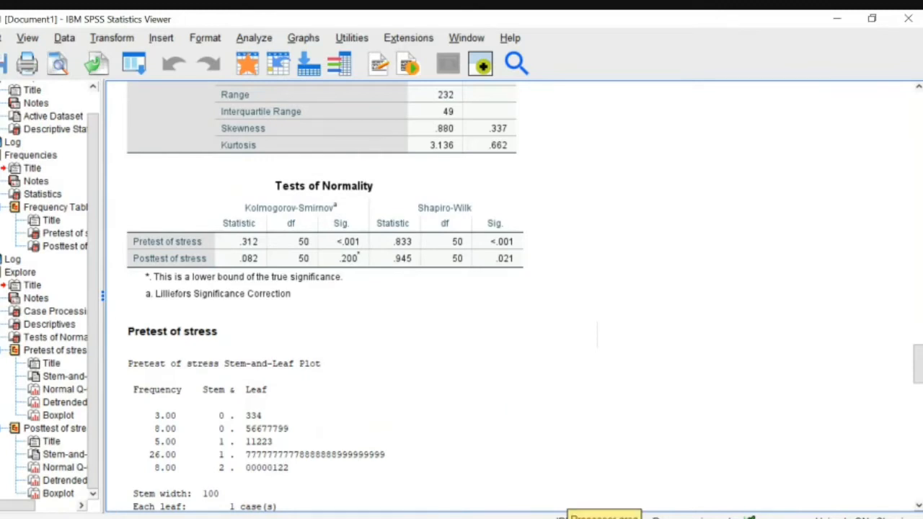
Step: Reopen Explore from the dataset and remove Pretest of stress and Posttest of stress from the dependent variables
click(566, 505)
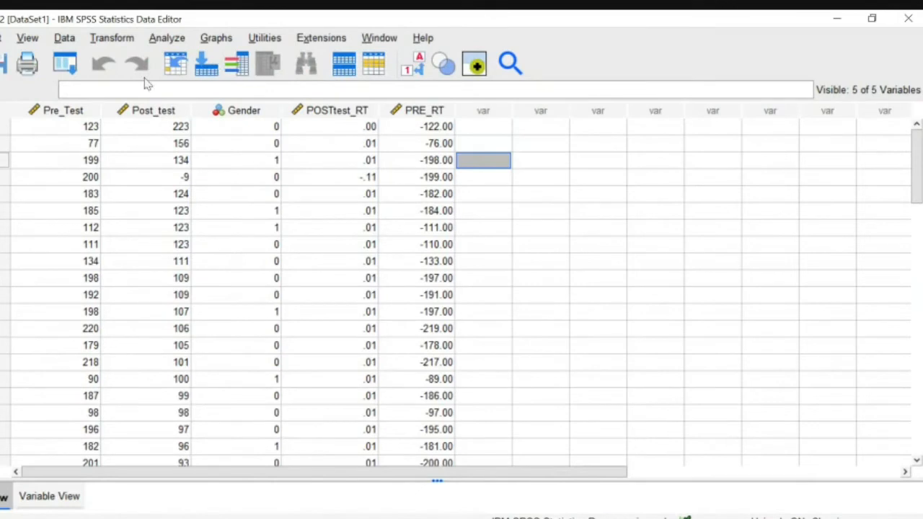
click(167, 44)
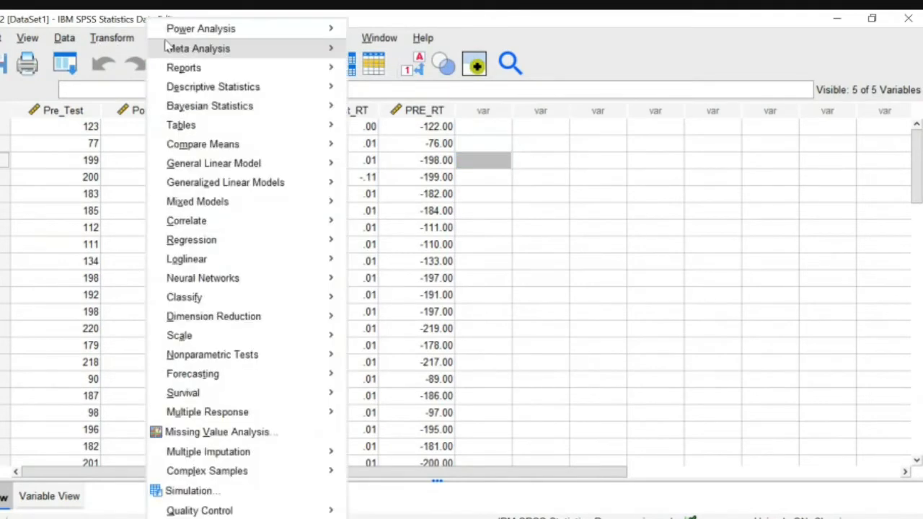
click(599, 184)
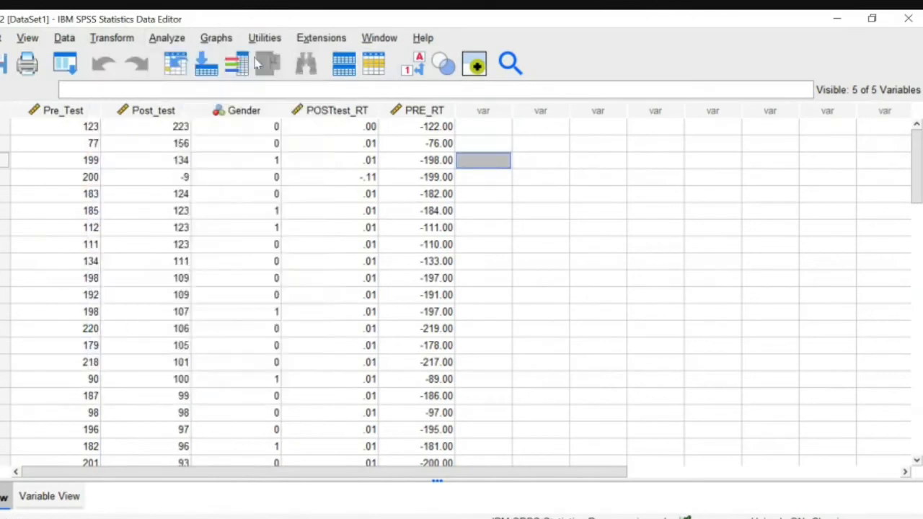
click(184, 40)
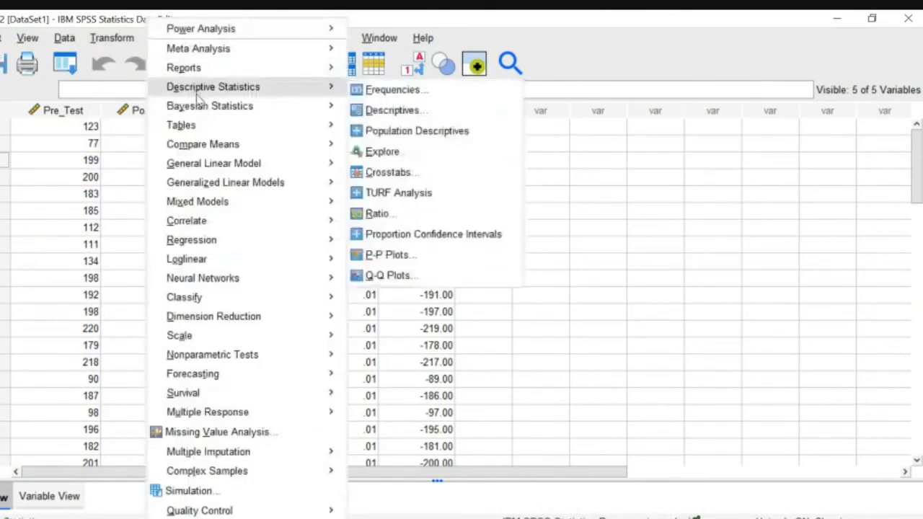
mouse_move(305, 96)
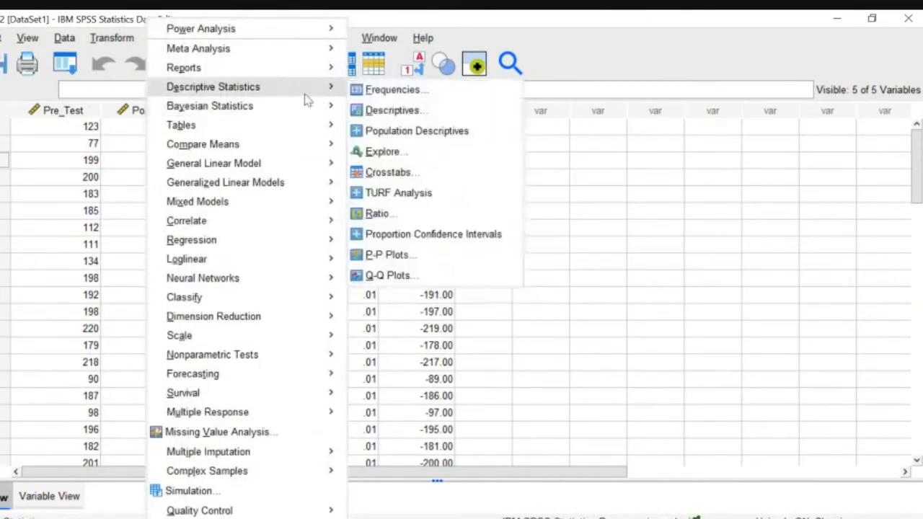
click(383, 156)
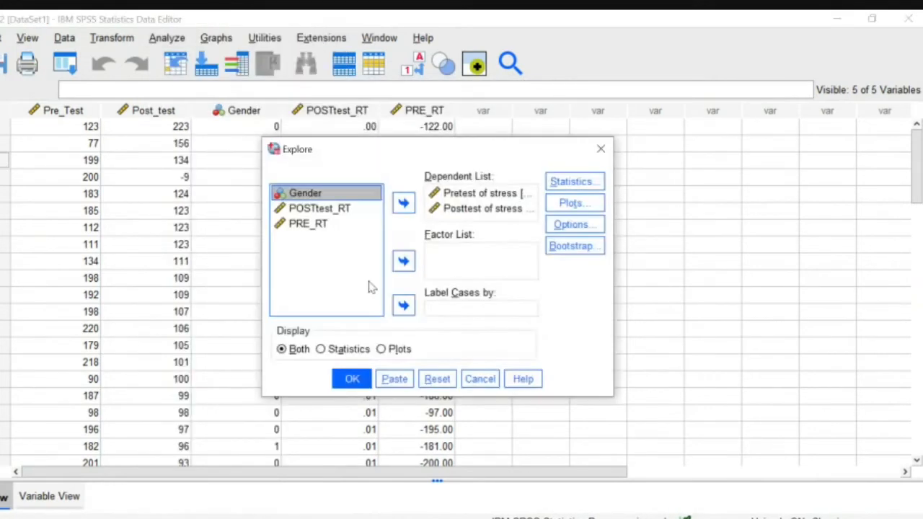
click(438, 194)
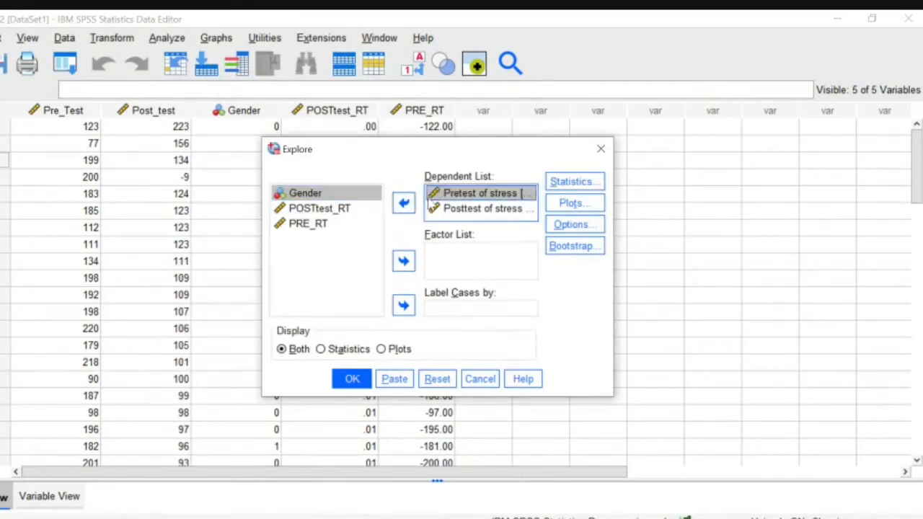
click(438, 208)
click(440, 201)
shift+click(440, 208)
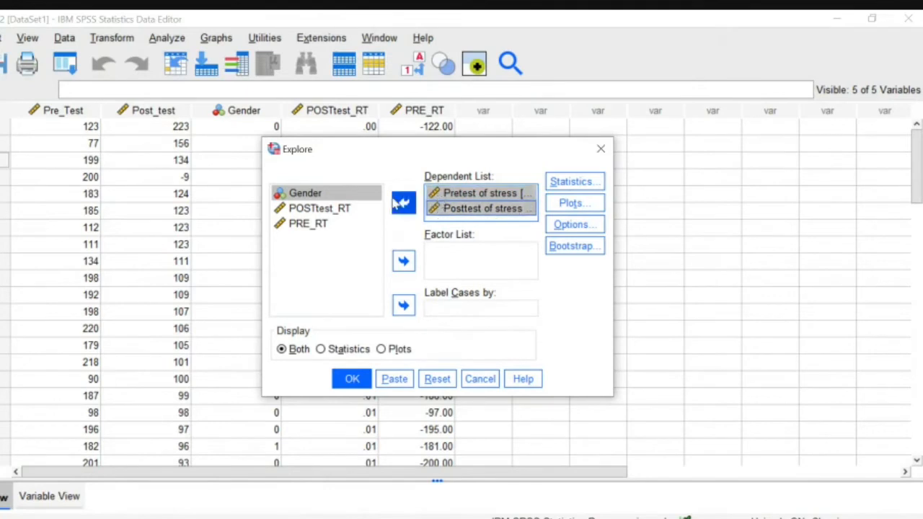
click(405, 204)
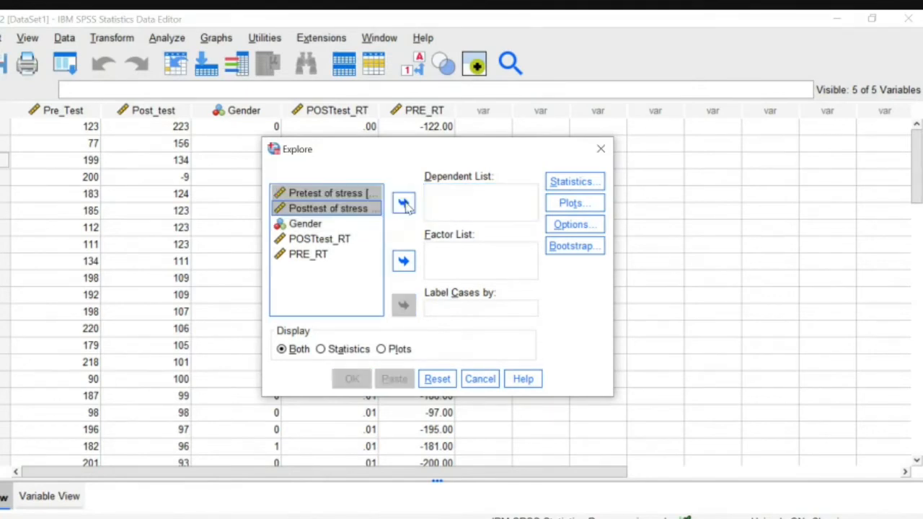
Step: Add POSTtest_RT and PRE_RT as the dependent variables of the Explore analysis
click(312, 239)
key(shift+Down)
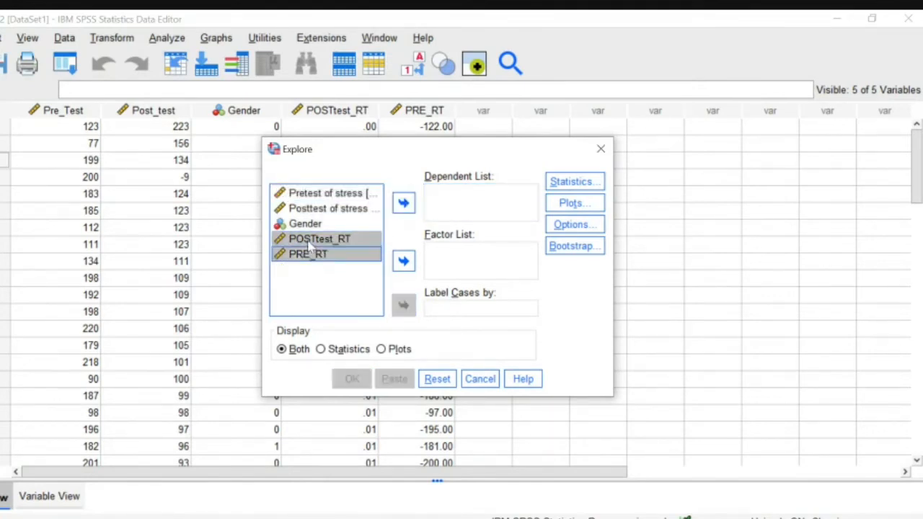
click(403, 202)
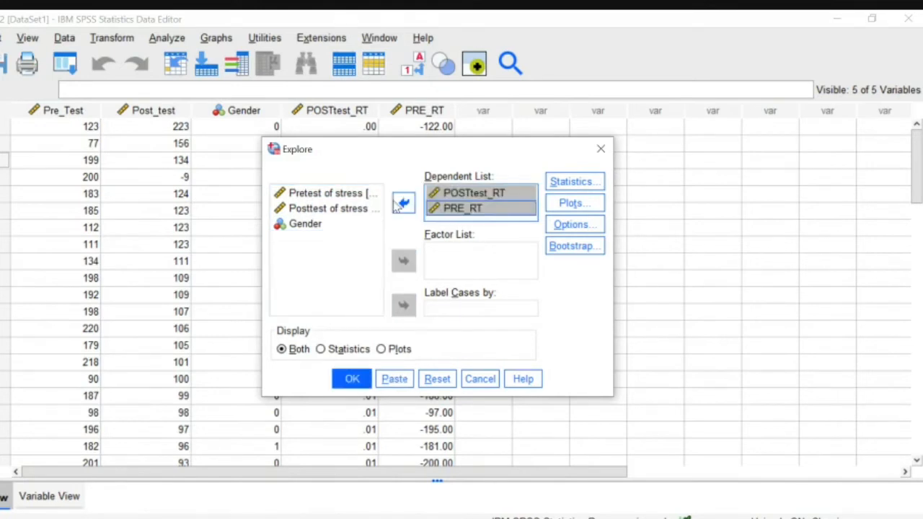
Step: Run the Explore analysis with normality plots with tests enabled and examine the Tests of Normality table for POSTtest_RT and PRE_RT
click(575, 203)
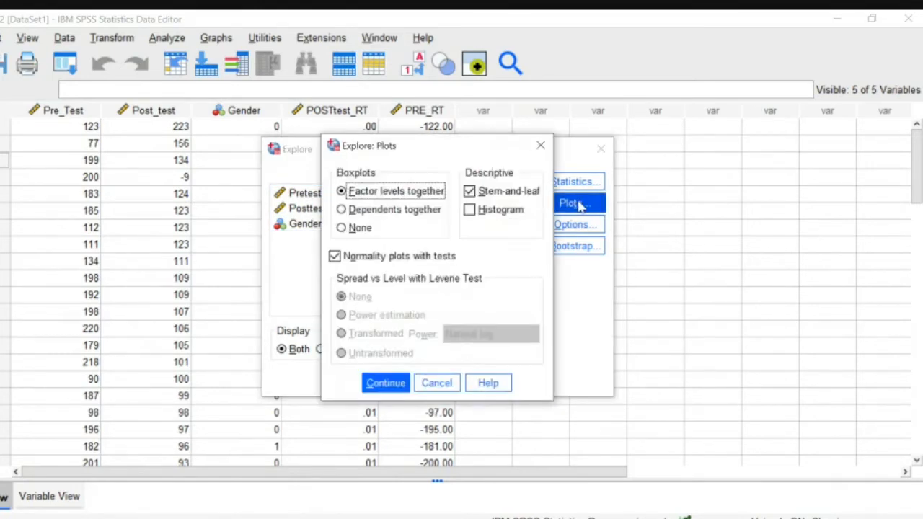
click(381, 391)
click(353, 378)
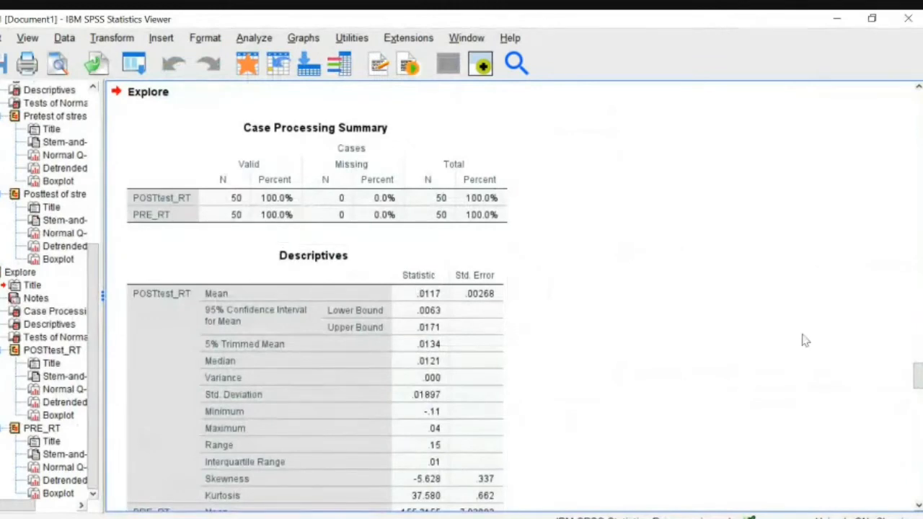
mouse_move(919, 376)
mouse_down()
mouse_move(918, 456)
mouse_move(917, 374)
mouse_up()
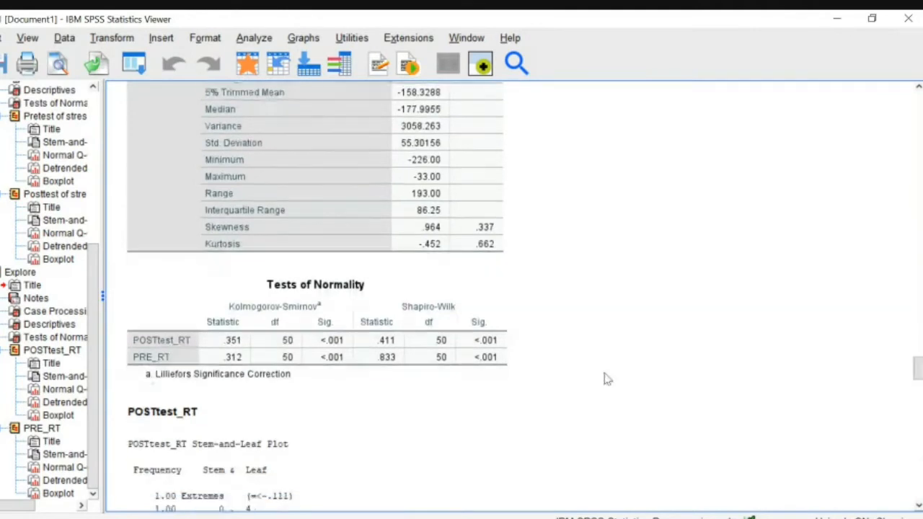
click(353, 375)
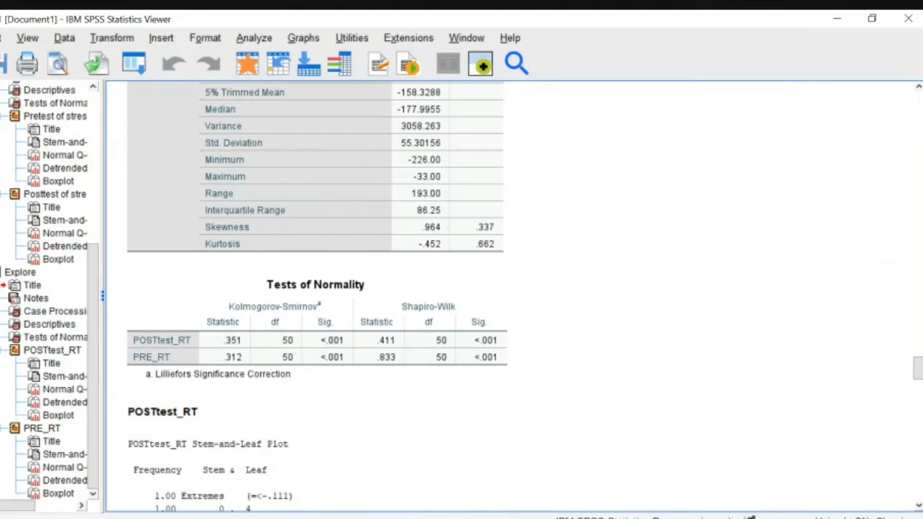
Step: Switch to the PowerPoint presentation and show the slide on testing the assumption of normality
mouse_move(609, 515)
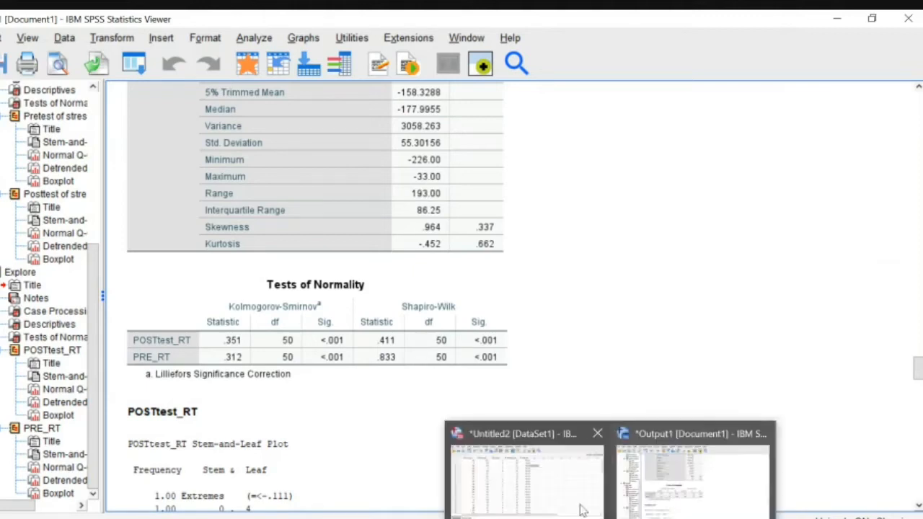
click(649, 507)
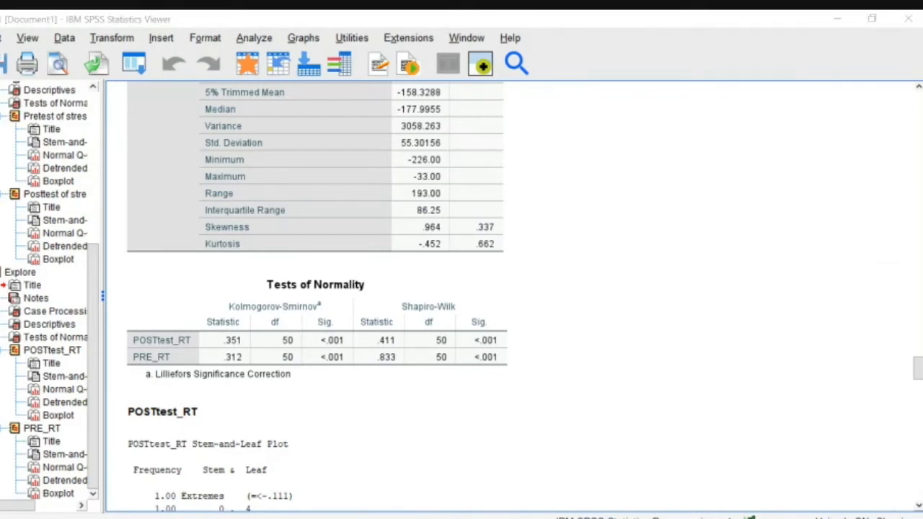
mouse_move(609, 516)
click(543, 507)
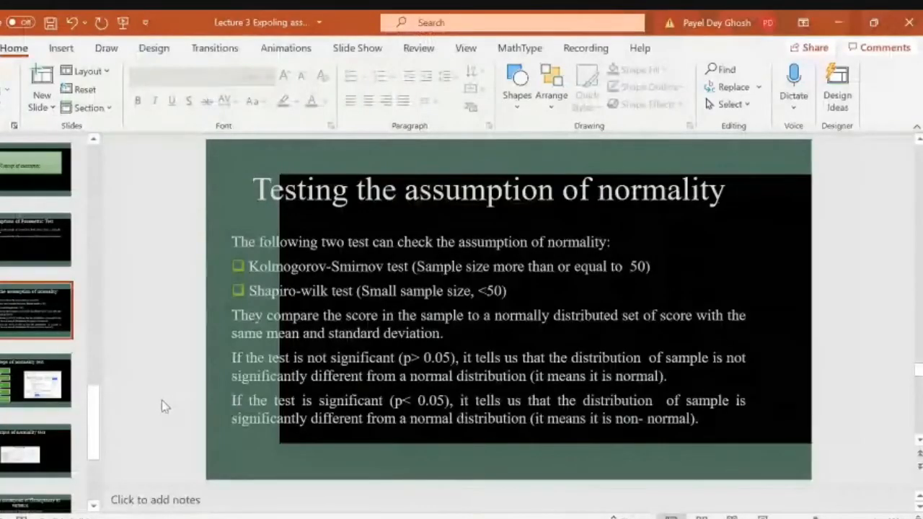
Step: Bold the first bullet about what Levene's test is used for on the slide about testing homogeneity of variance
key(Down)
key(Down)
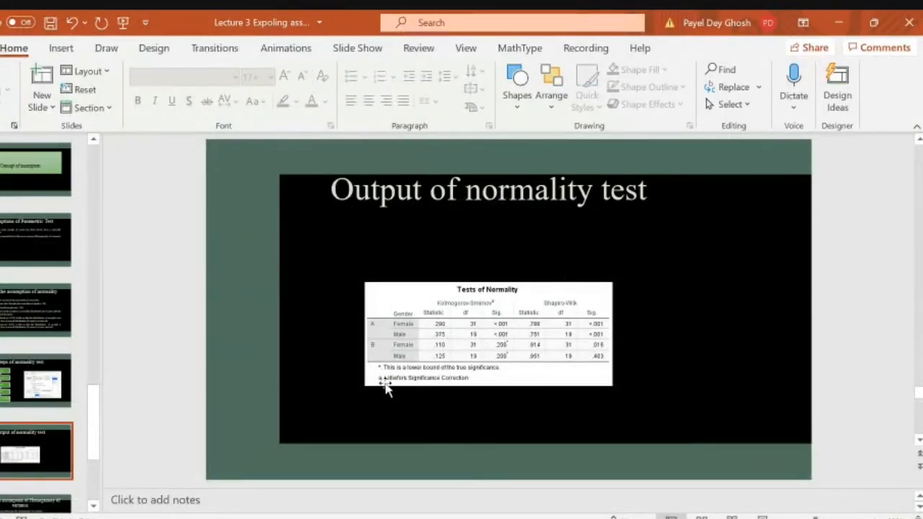
scroll(420, 326, down, 1)
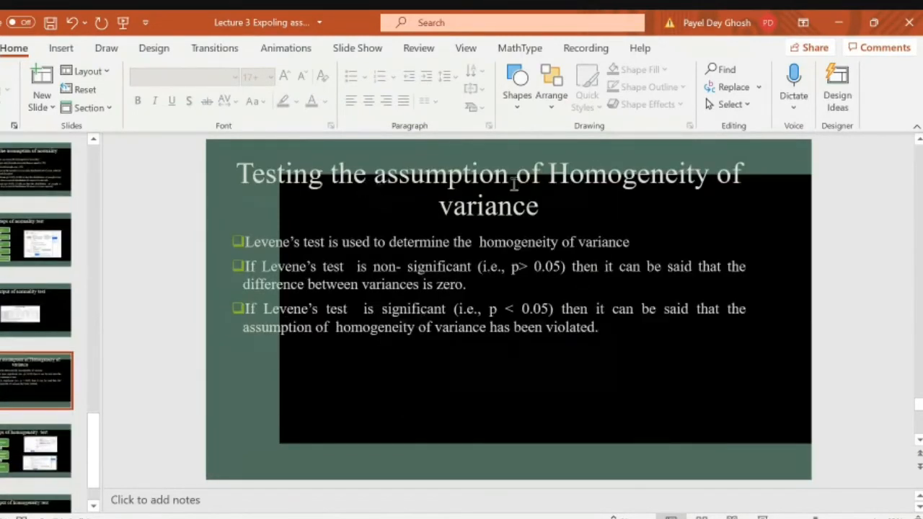
triple_click(243, 242)
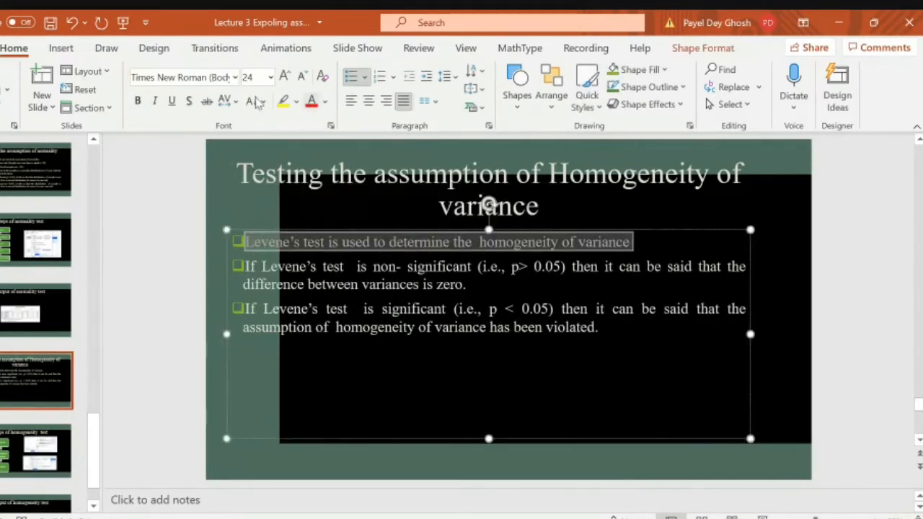
click(137, 100)
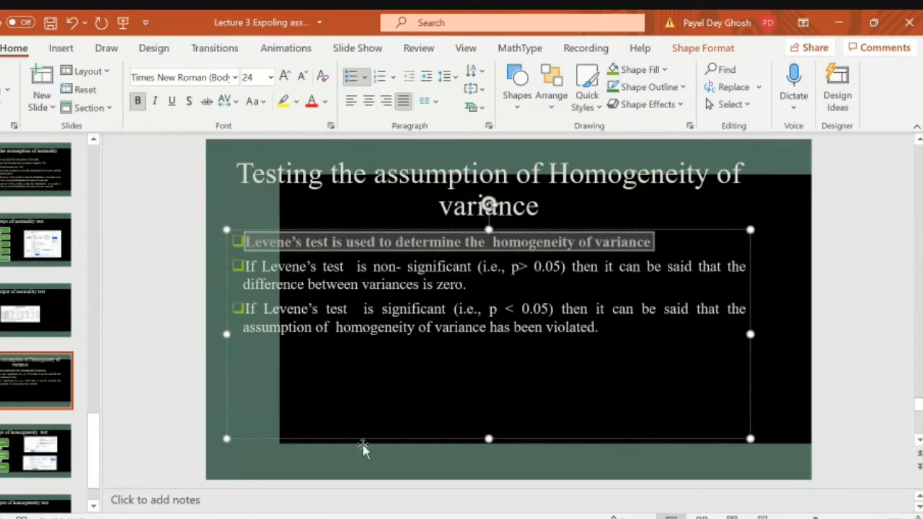
click(359, 402)
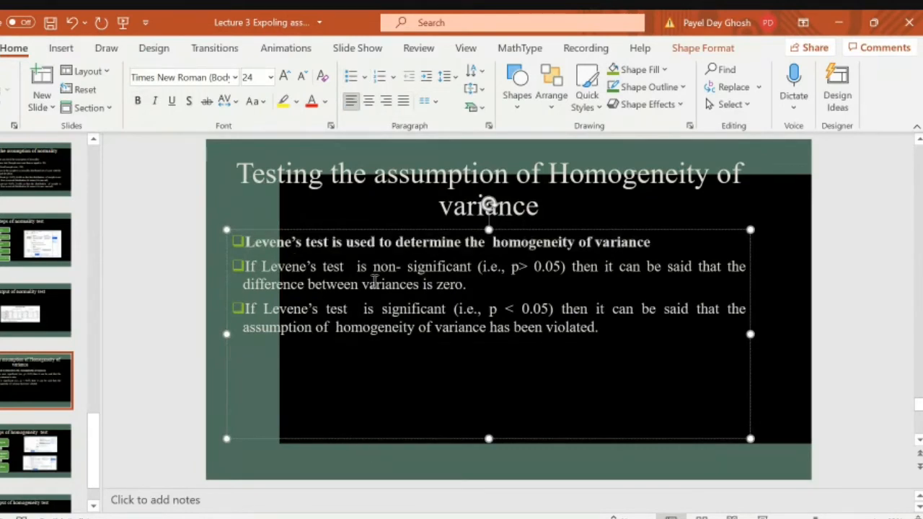
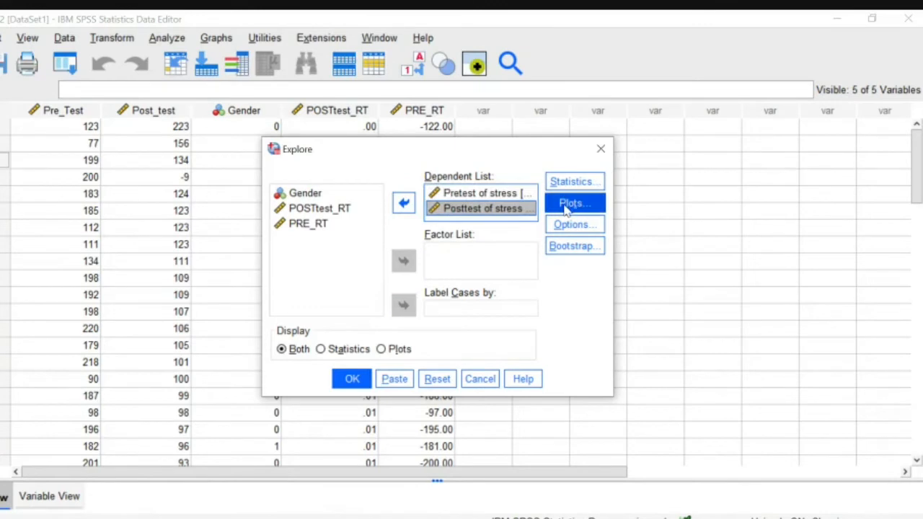
click(568, 205)
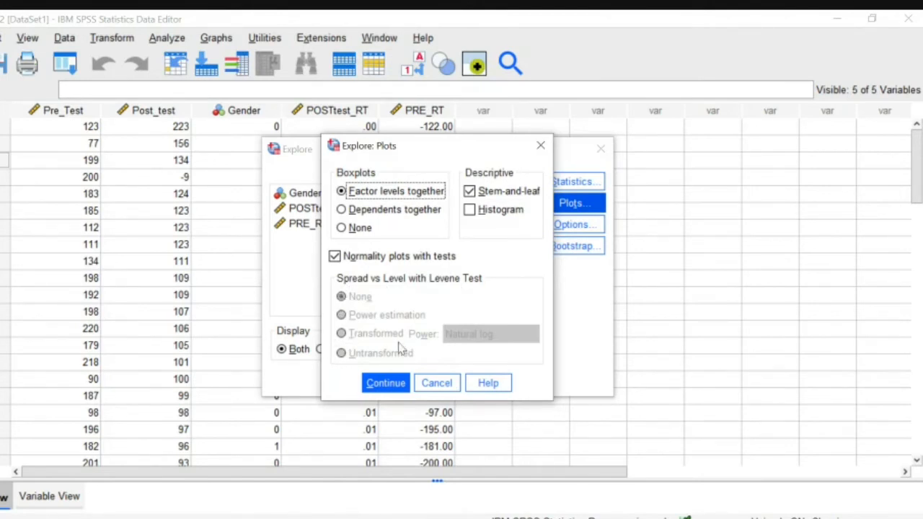
click(341, 260)
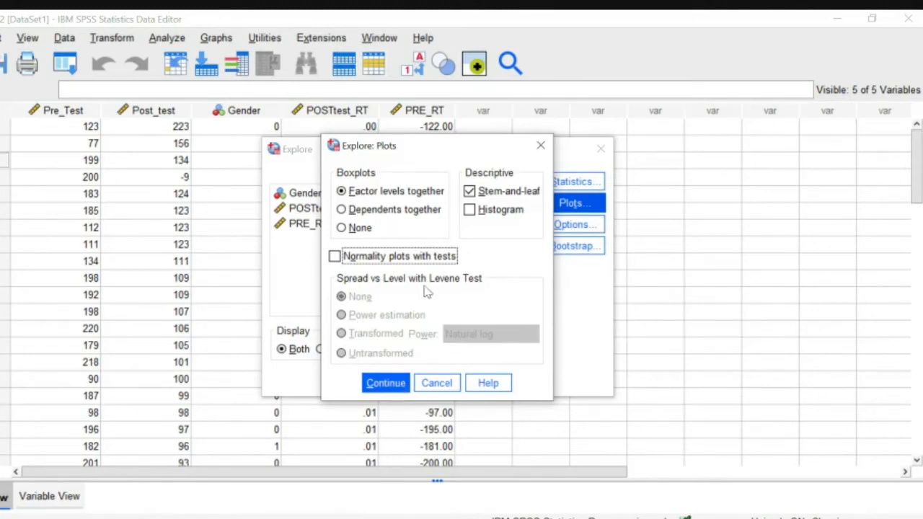
click(540, 145)
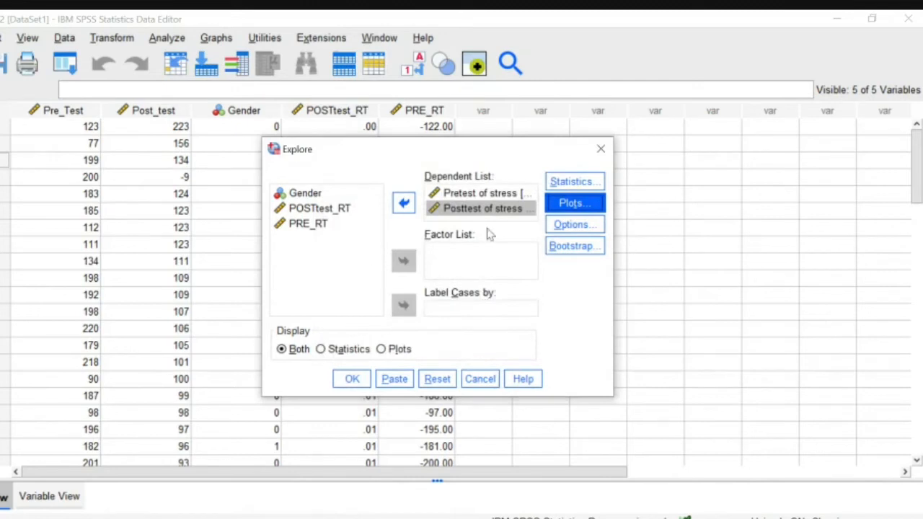
click(569, 205)
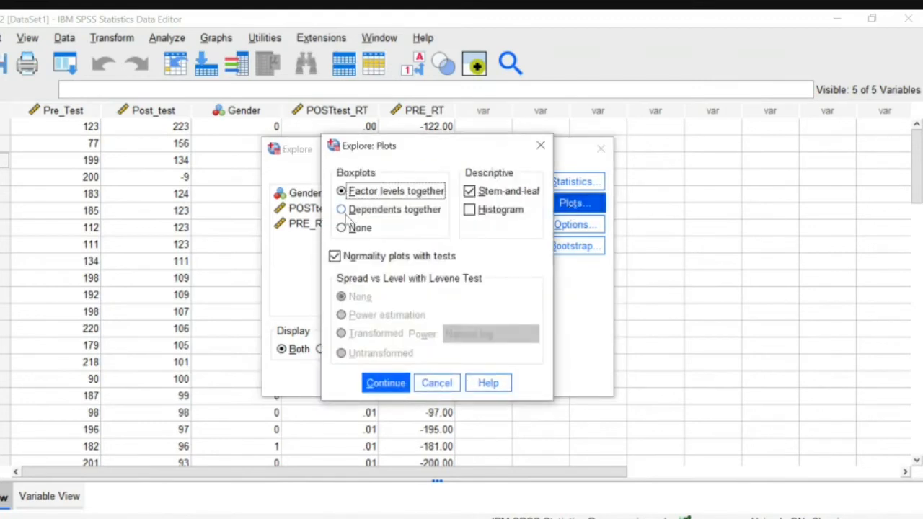
click(470, 191)
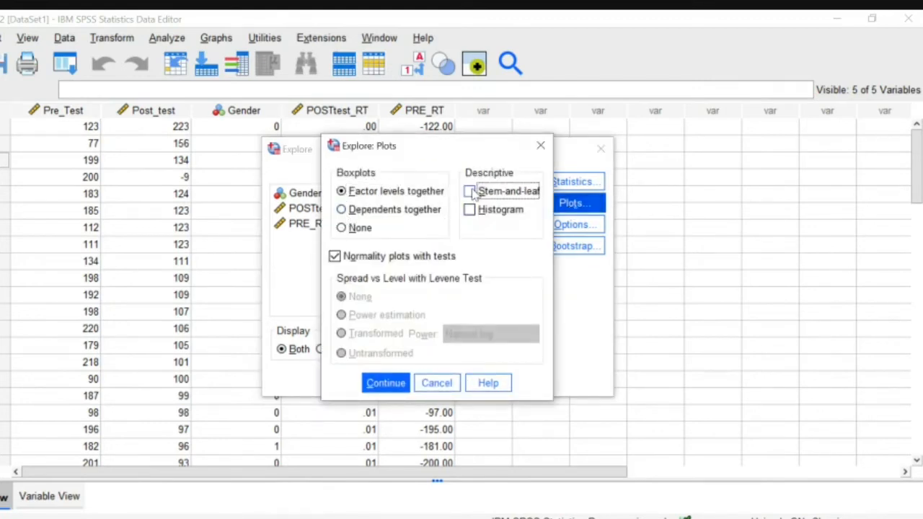
click(334, 256)
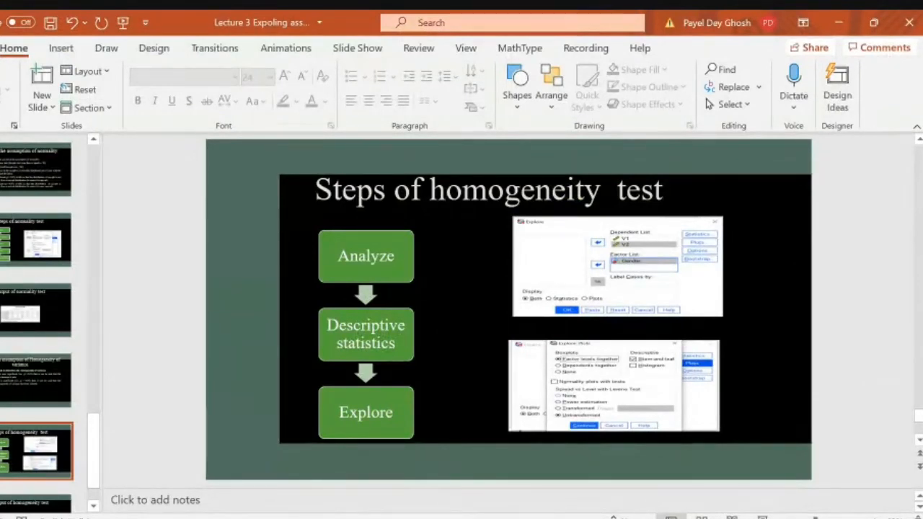
click(610, 518)
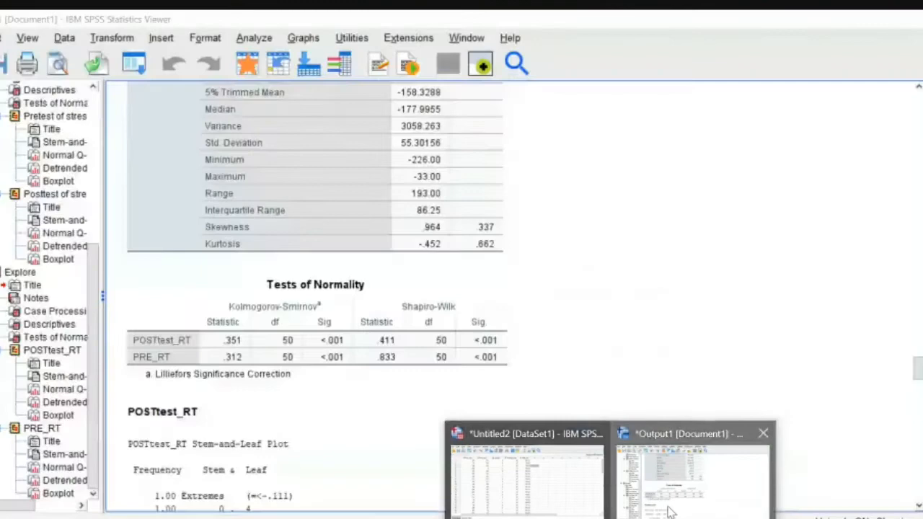
click(526, 477)
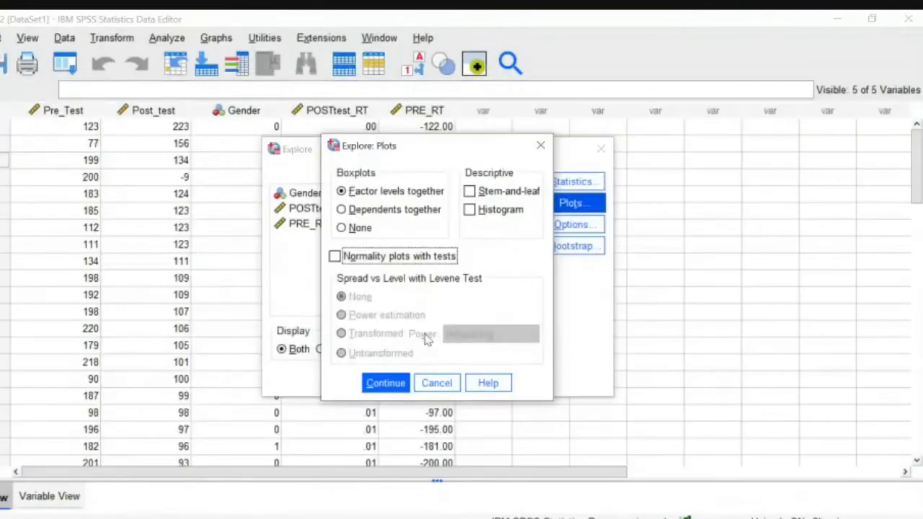
click(436, 382)
Step: Add Gender to the Factor List and run the Explore analysis for the pretest and posttest of stress
click(303, 193)
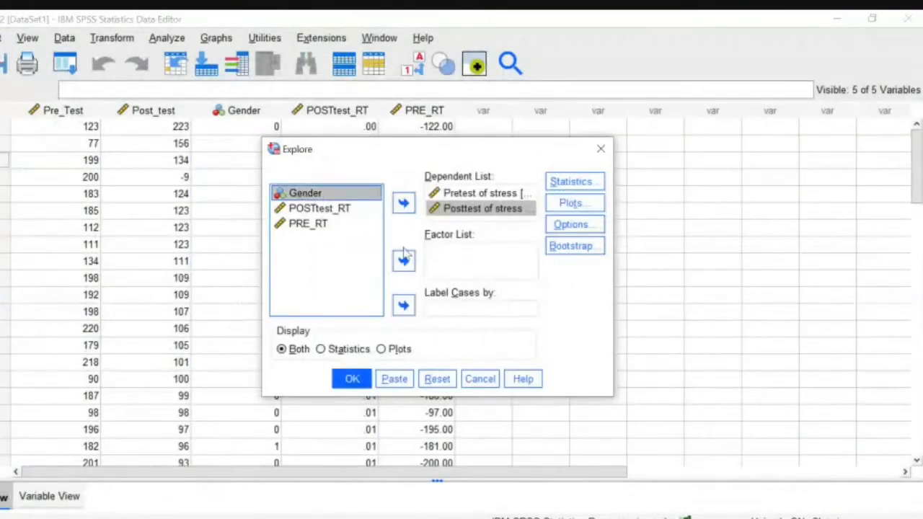
click(404, 261)
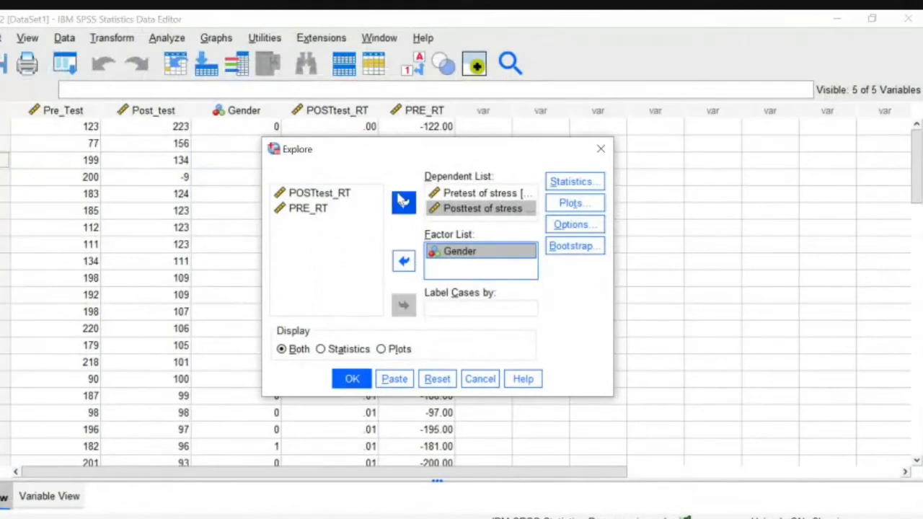
click(351, 375)
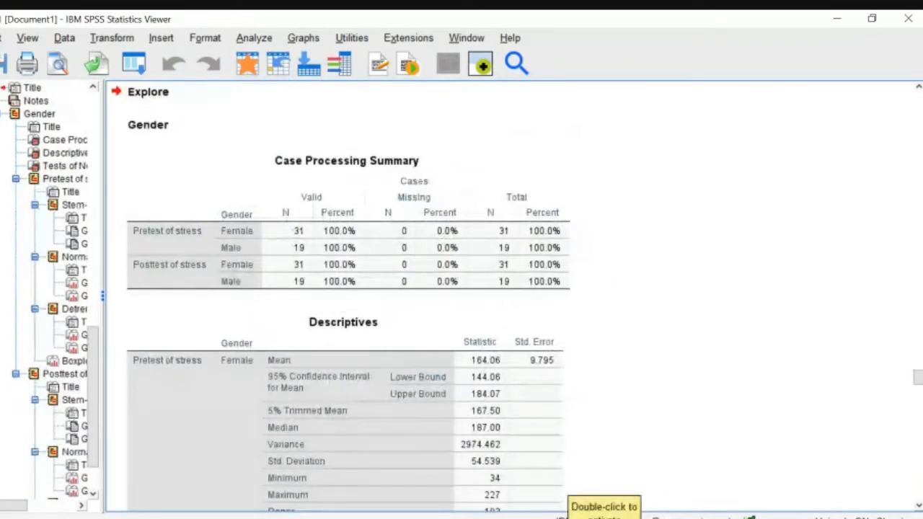
Step: Rerun Explore from the Data Editor with the Spread vs Level with Levene Test option set to Untransformed
mouse_move(604, 516)
click(566, 497)
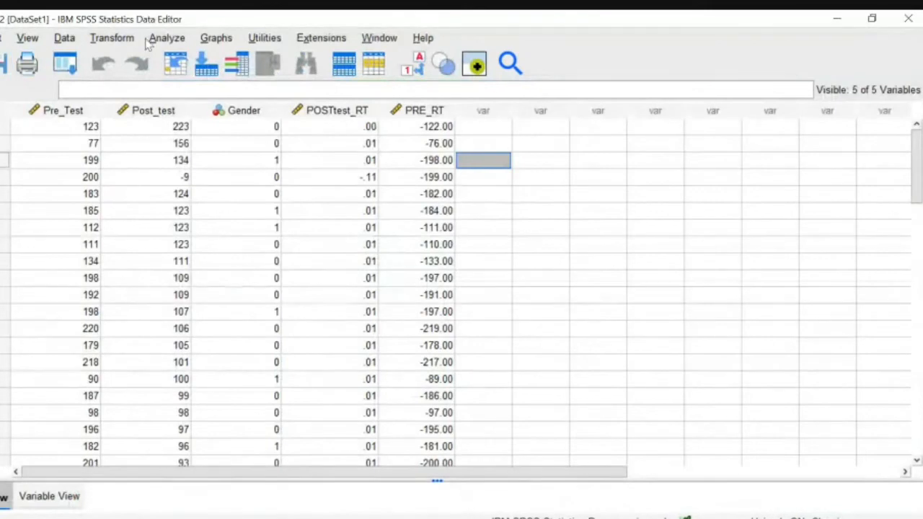
click(168, 40)
mouse_move(176, 70)
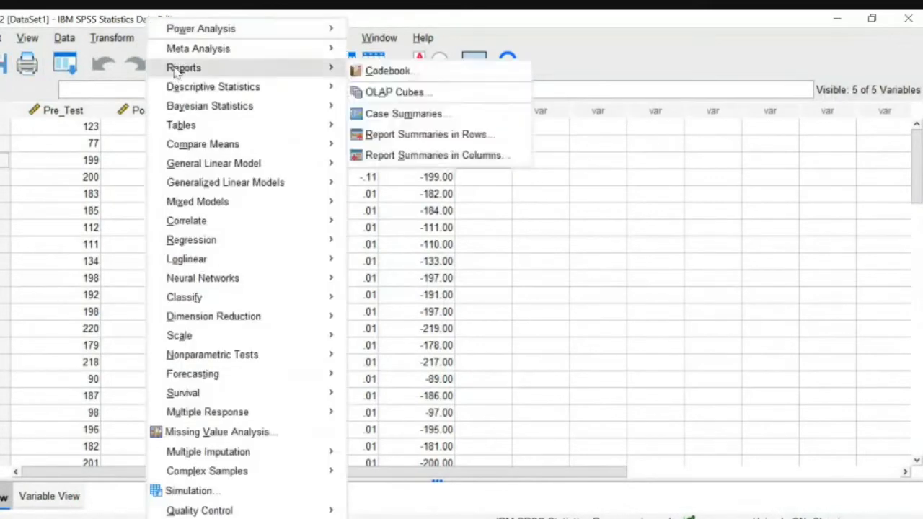
mouse_move(186, 91)
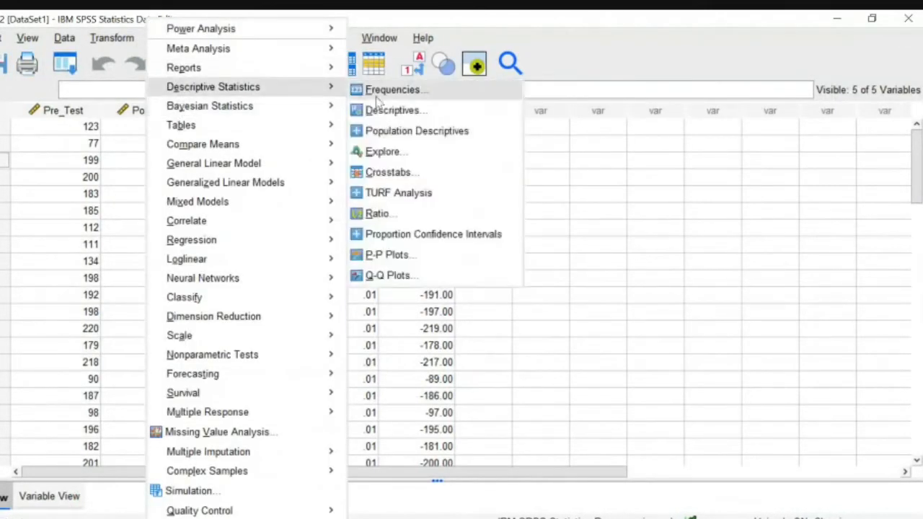
click(382, 152)
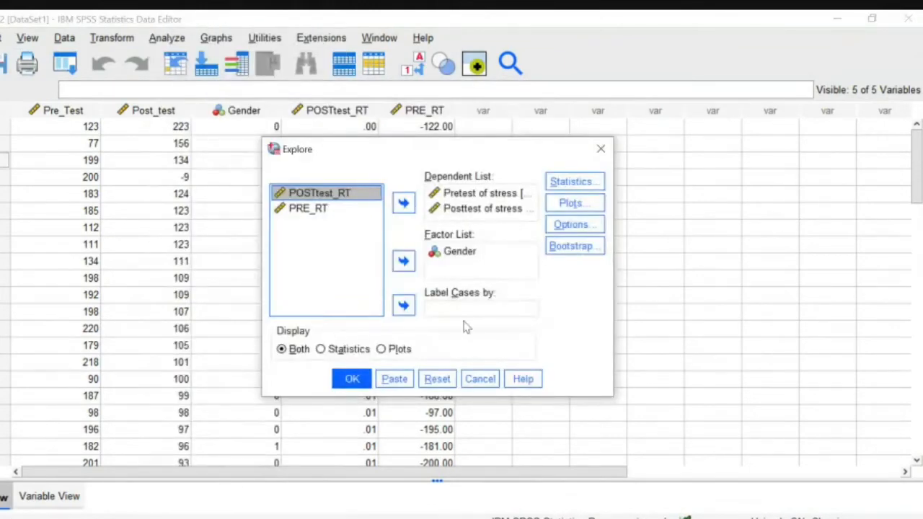
click(570, 205)
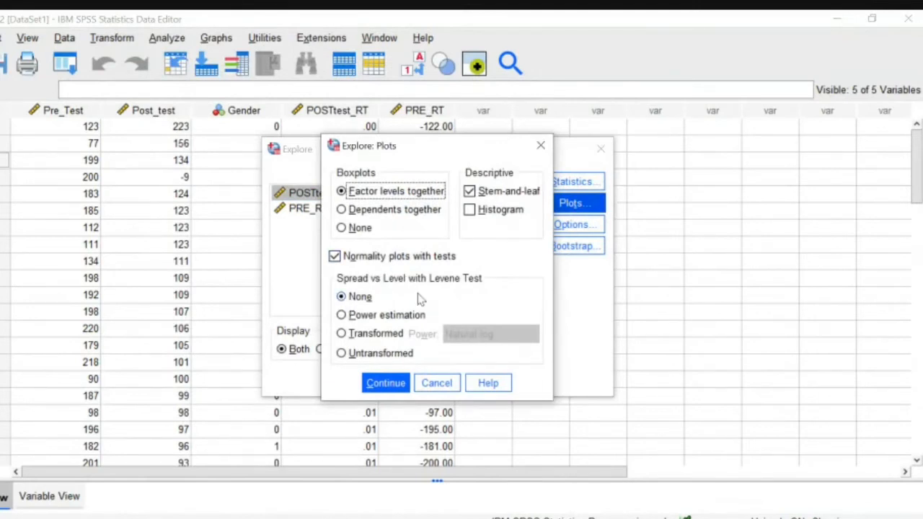
click(341, 354)
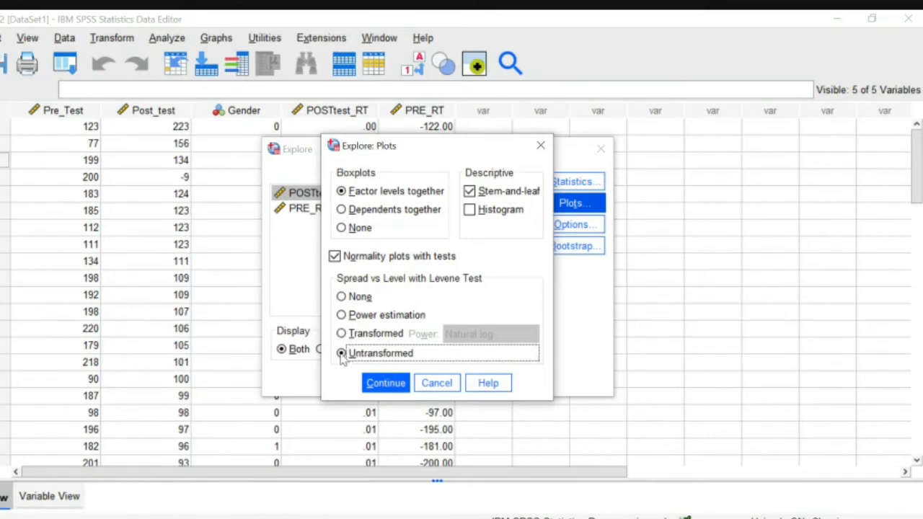
click(368, 382)
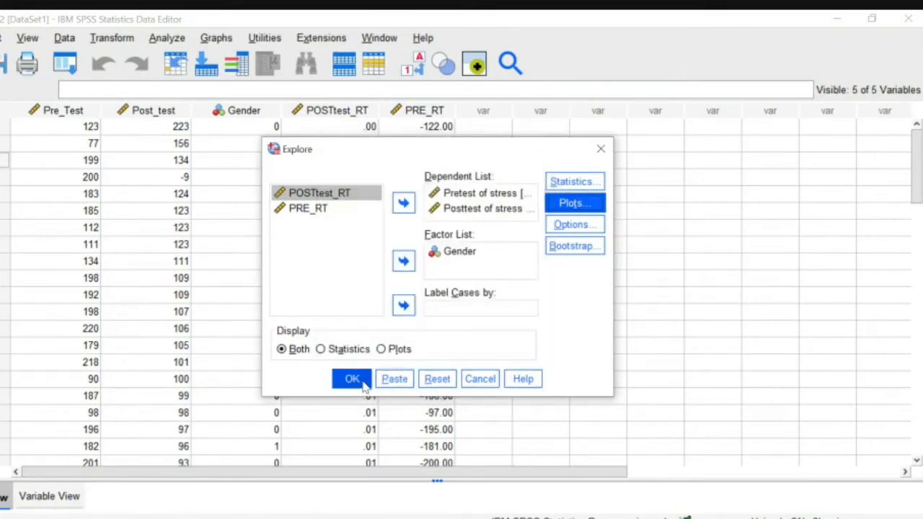
click(364, 384)
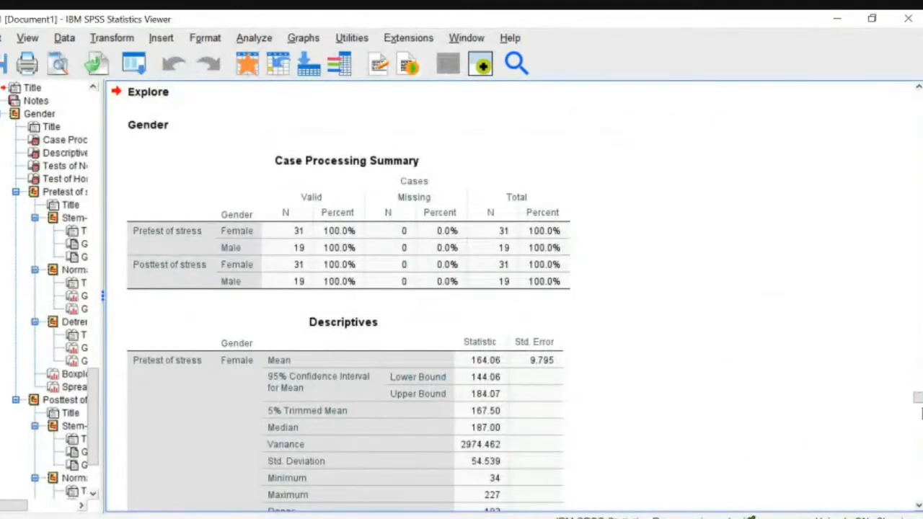
Step: Examine the Test of Homogeneity of Variance table in the Explore output for the pretest and posttest of stress
drag(919, 400, 919, 497)
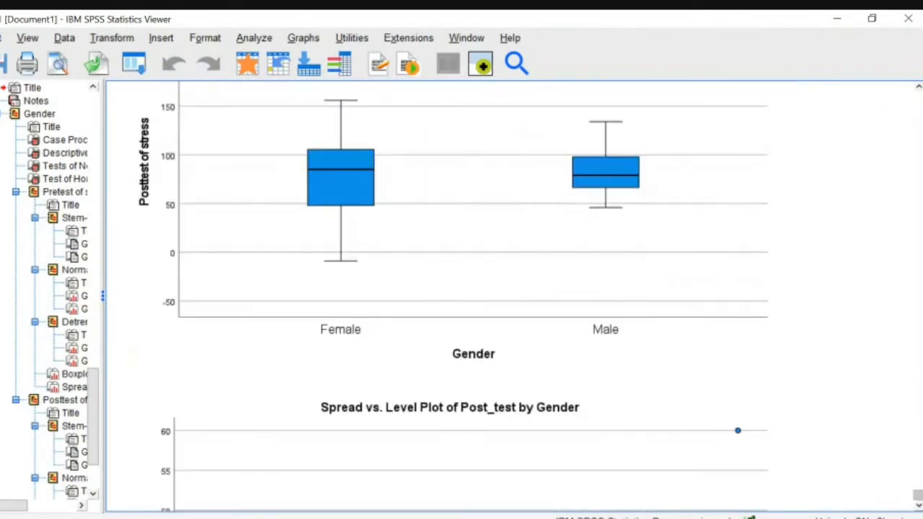
scroll(511, 296, up, 13)
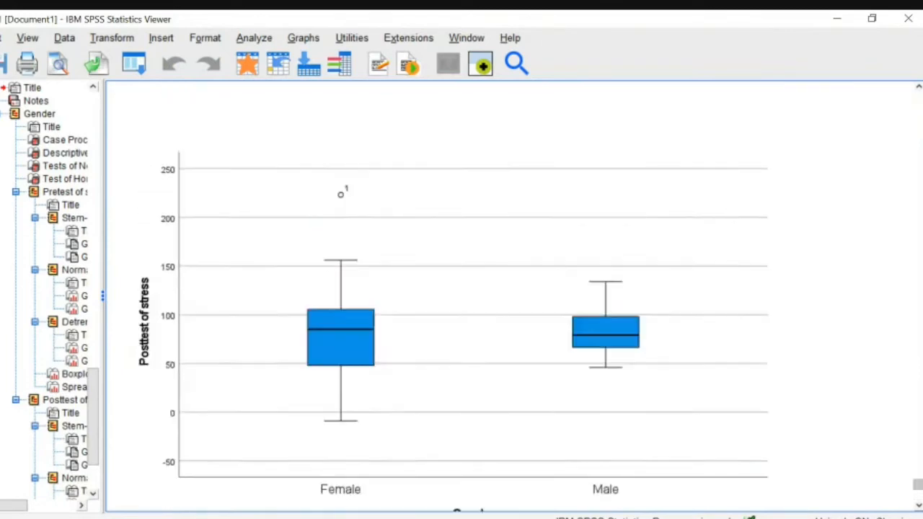
drag(919, 471, 919, 366)
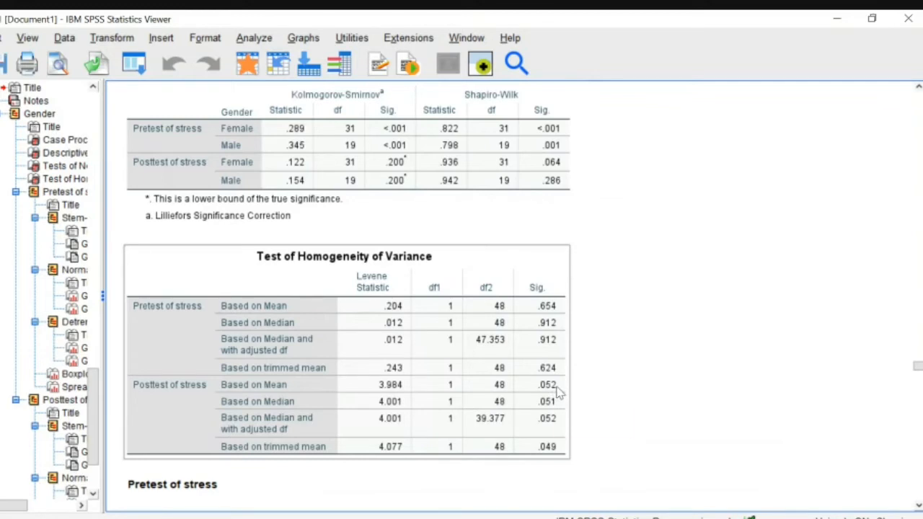
click(598, 391)
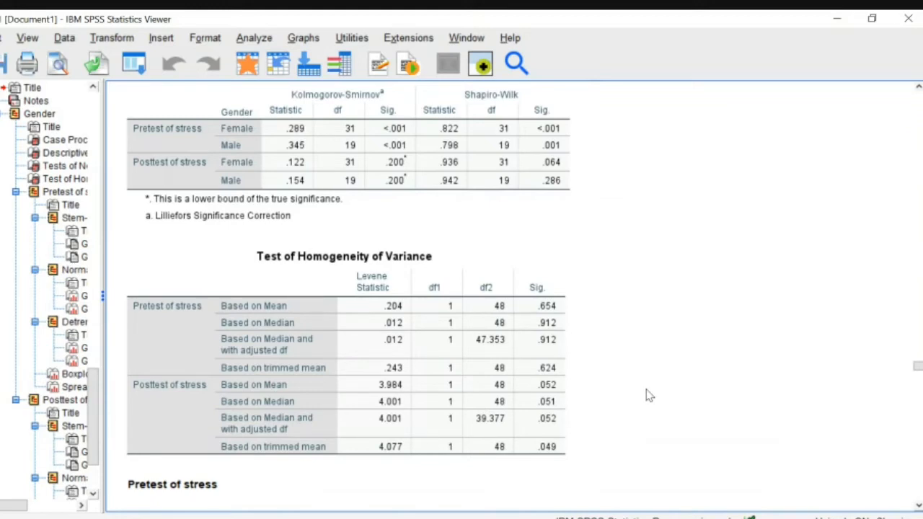
click(479, 361)
click(288, 97)
Step: Reopen Explore and replace the pretest and posttest of stress in the Dependent List with PRE_RT and POSTtest_RT
click(249, 40)
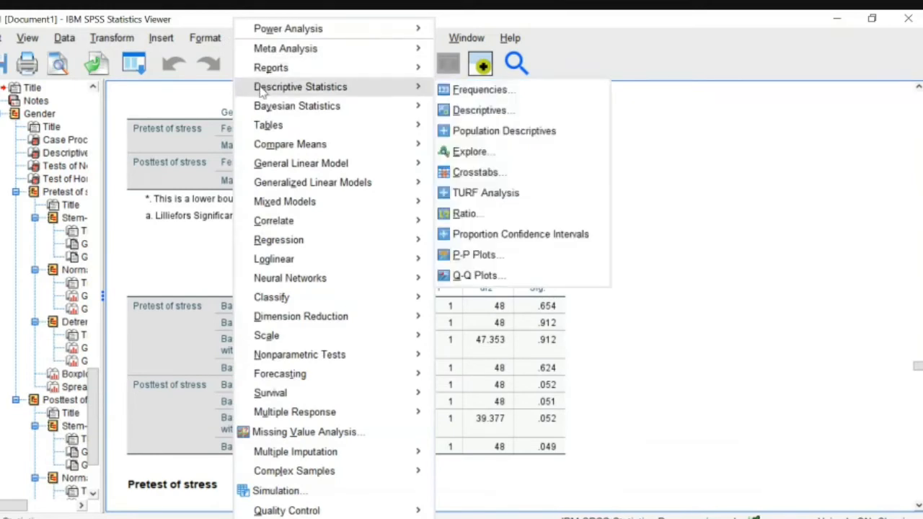
mouse_move(428, 90)
click(469, 152)
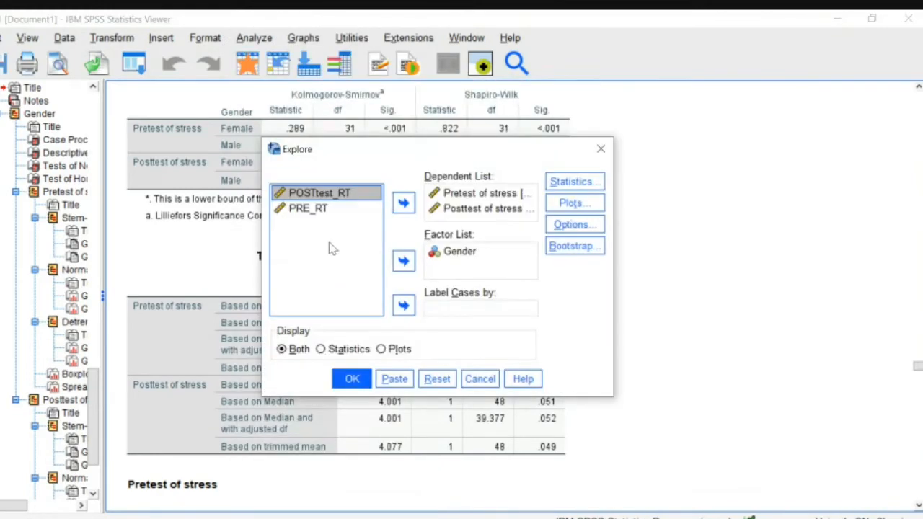
click(448, 194)
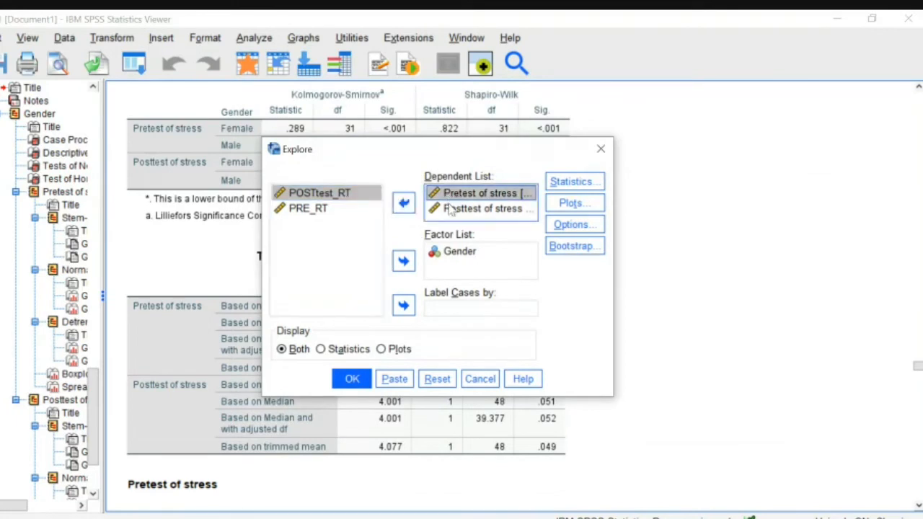
shift+click(455, 208)
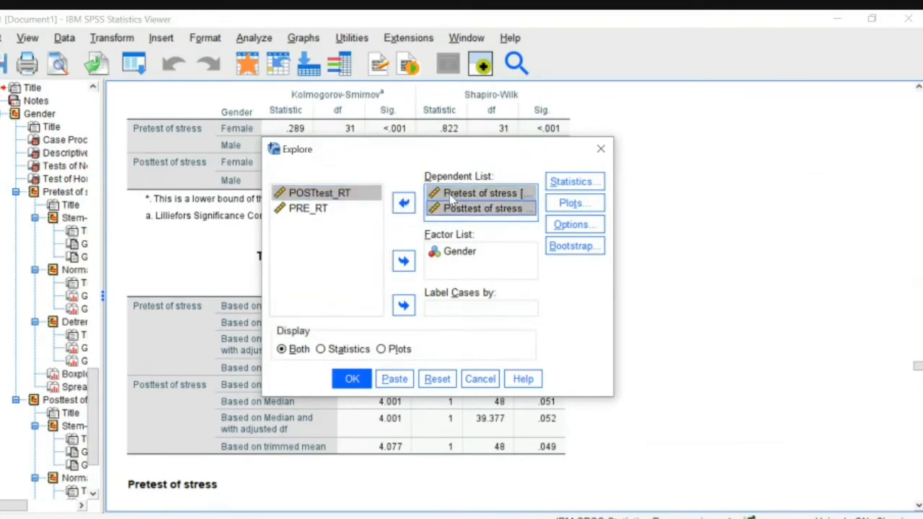
click(404, 202)
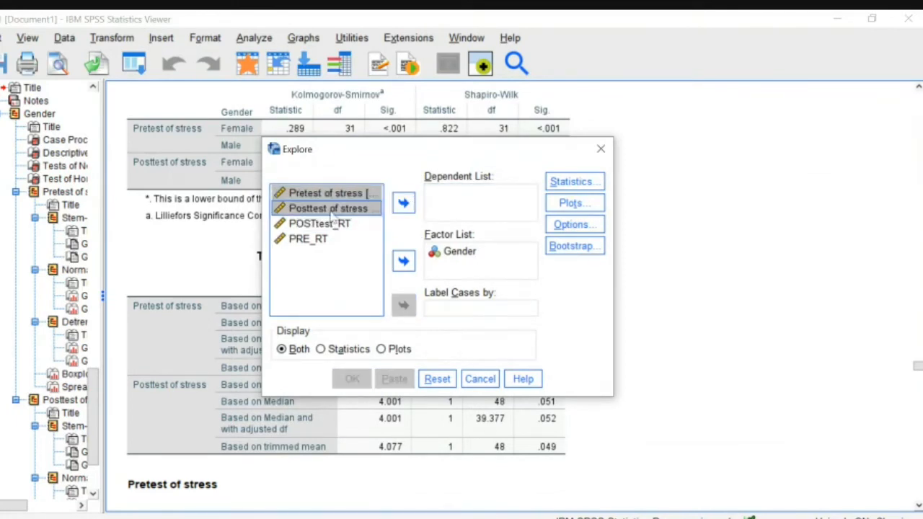
click(314, 238)
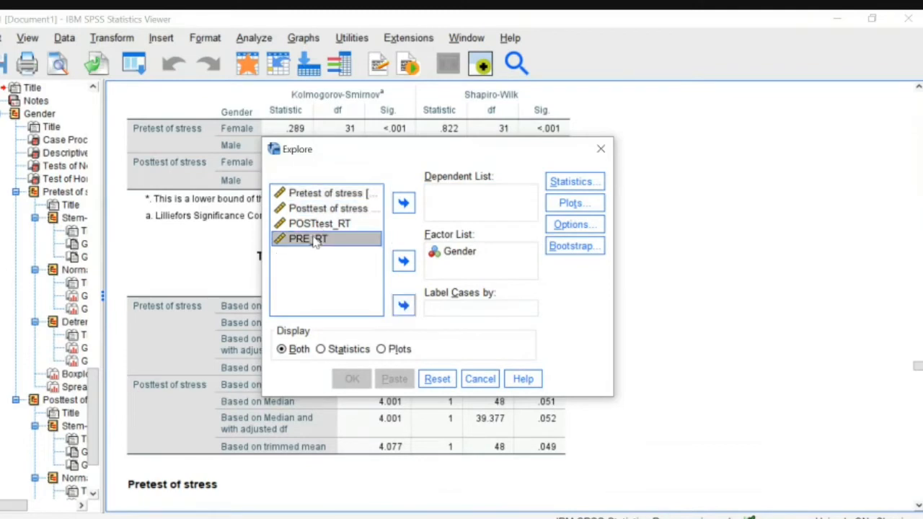
click(403, 202)
click(341, 225)
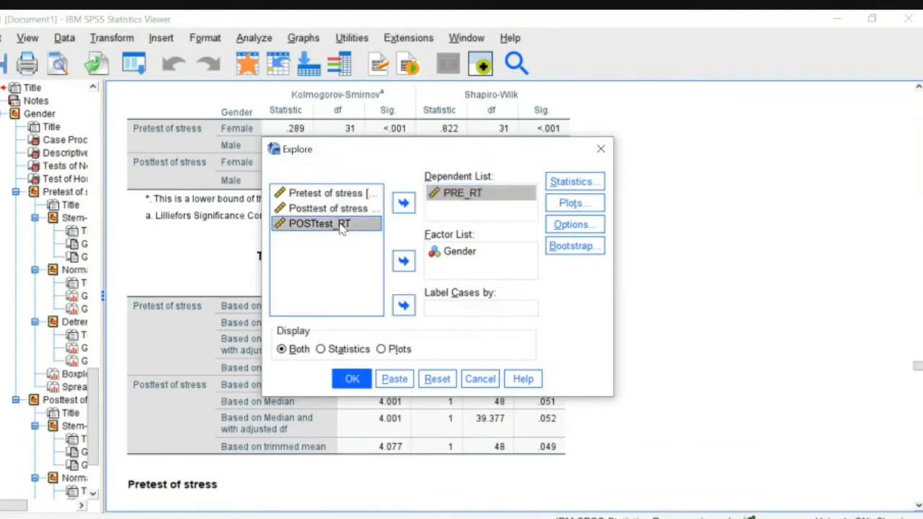
click(403, 203)
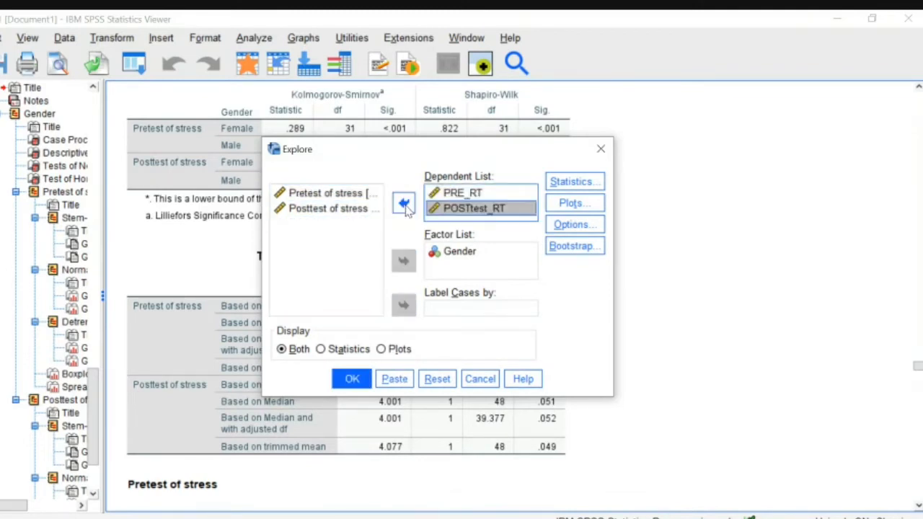
Step: Set Spread vs Level with Levene Test to Transformed with Reciprocal power and run the Explore analysis
click(584, 205)
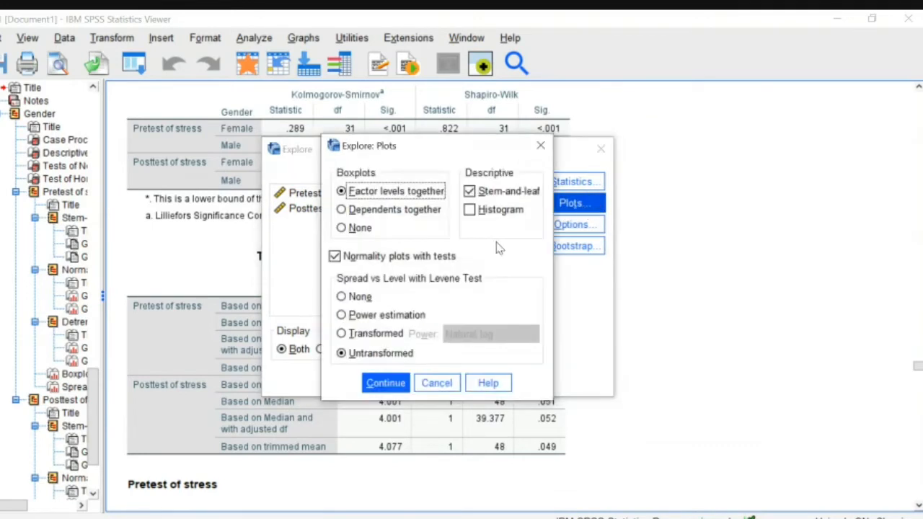
click(343, 334)
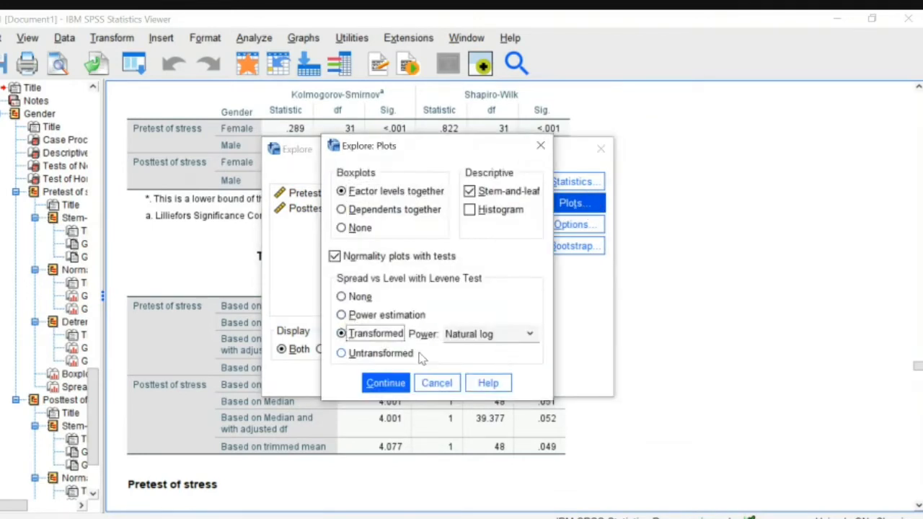
click(533, 338)
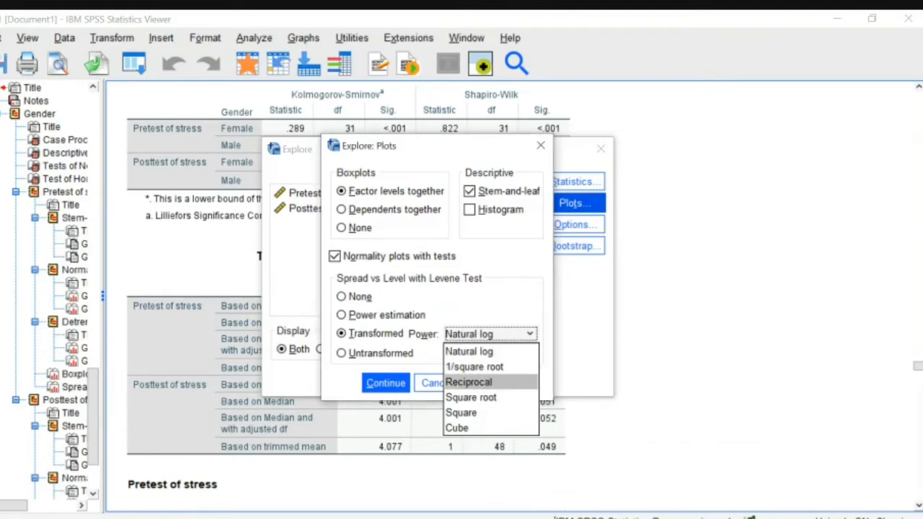
click(613, 518)
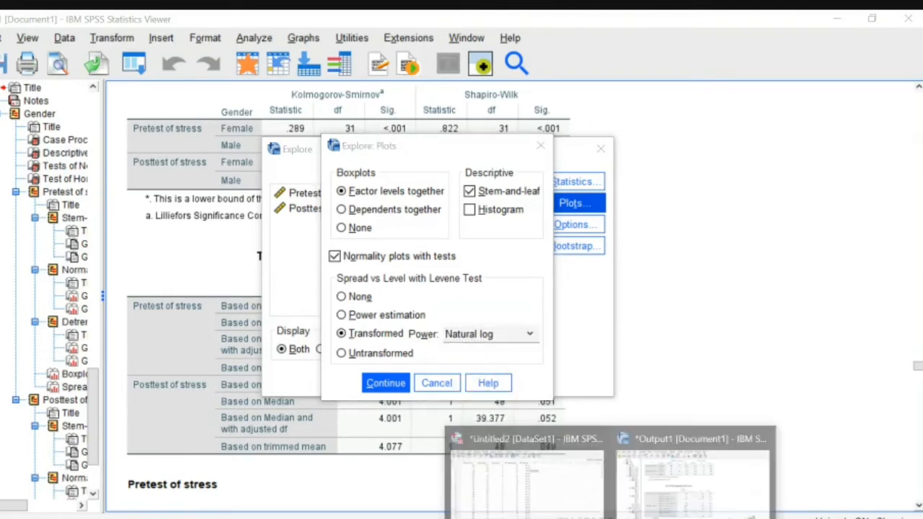
click(555, 495)
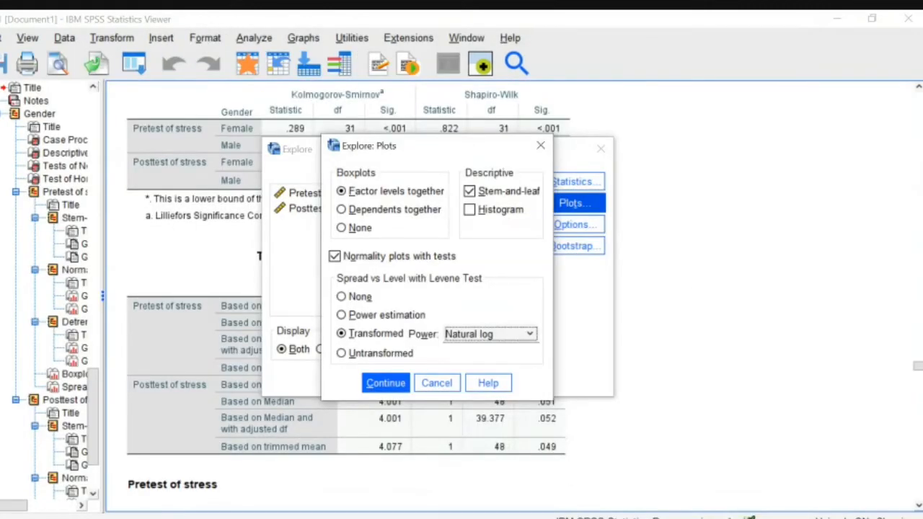
click(528, 338)
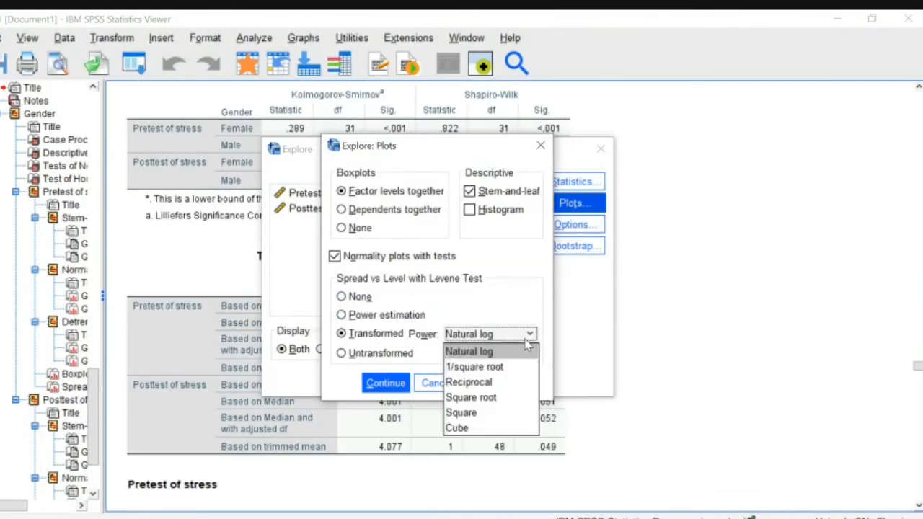
click(481, 382)
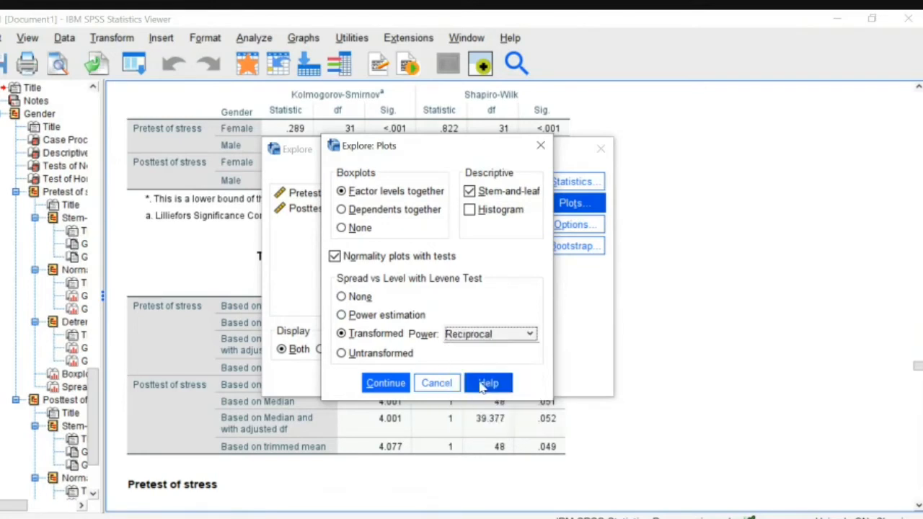
click(399, 384)
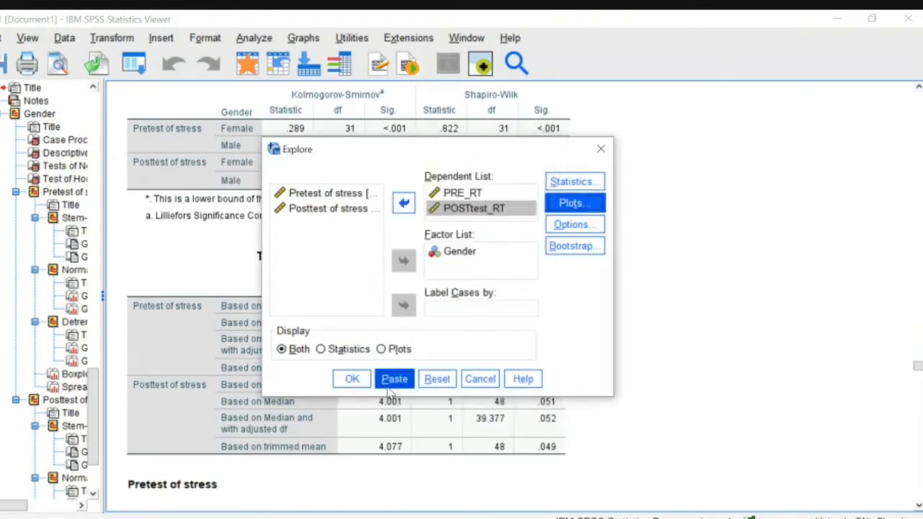
click(351, 379)
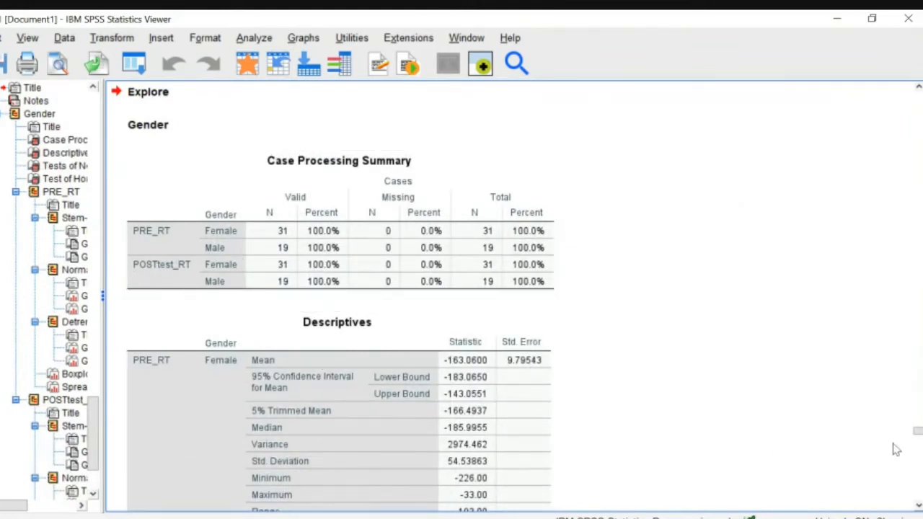
Step: Examine the Explore output for PRE_RT and POSTtest_RT, including the Test of Homogeneity of Variance table and the Normal Q-Q plots
scroll(517, 298, down, 15)
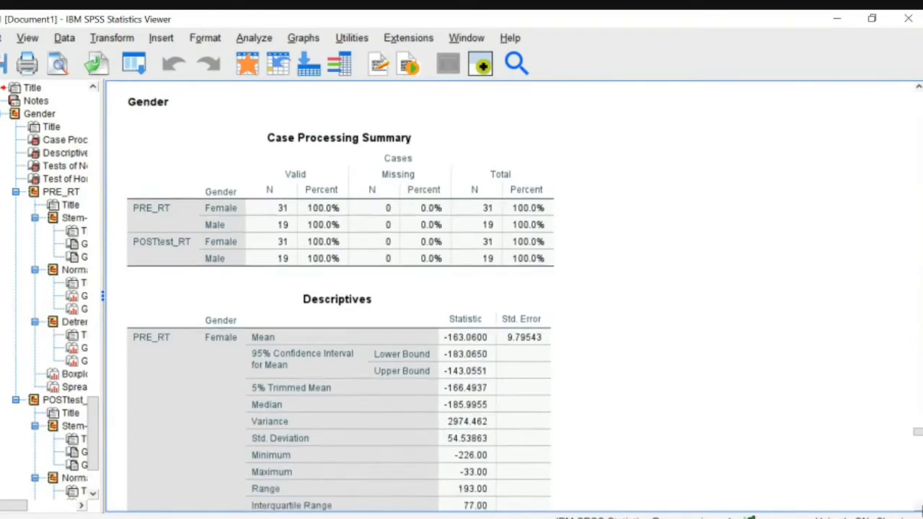
scroll(516, 298, down, 4)
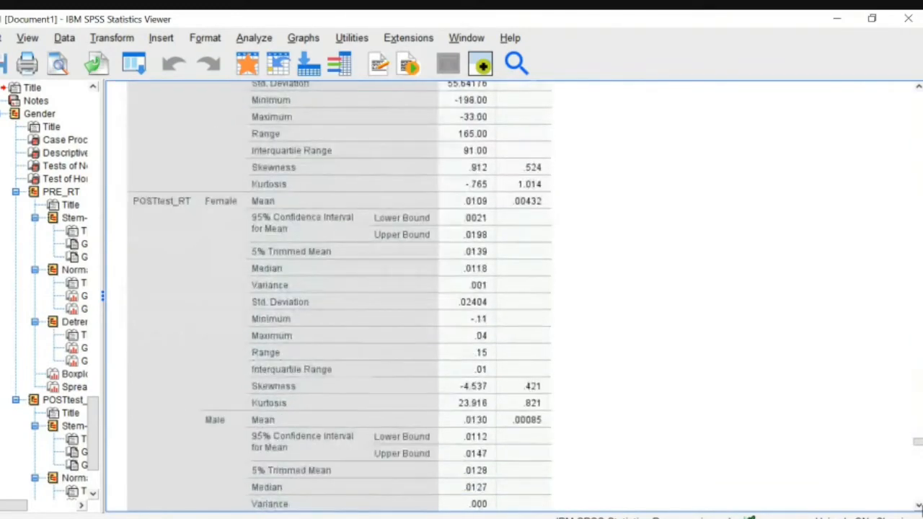
scroll(517, 299, down, 20)
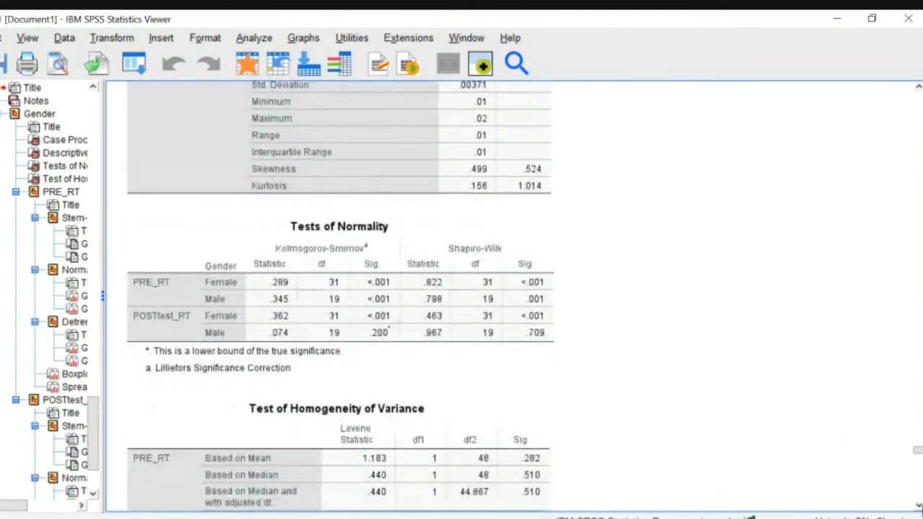
scroll(517, 298, down, 10)
click(311, 247)
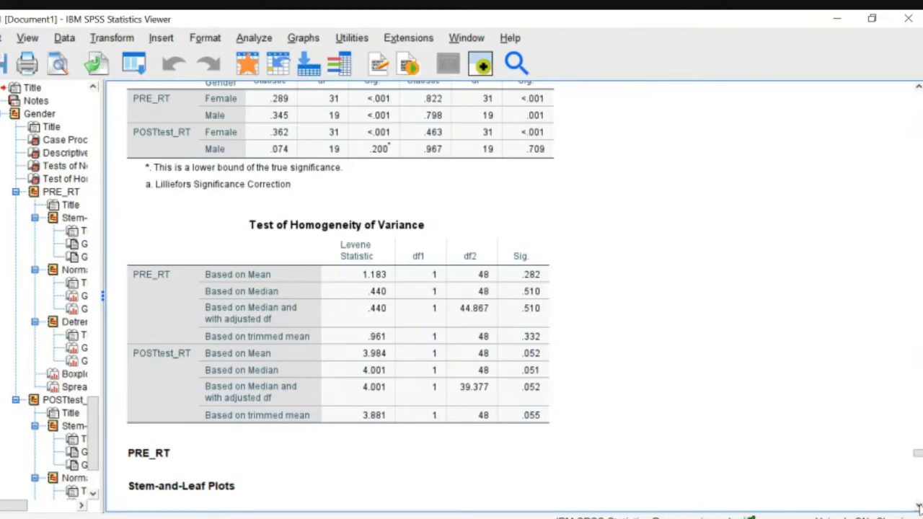
scroll(919, 509, down, 10)
scroll(919, 509, down, 12)
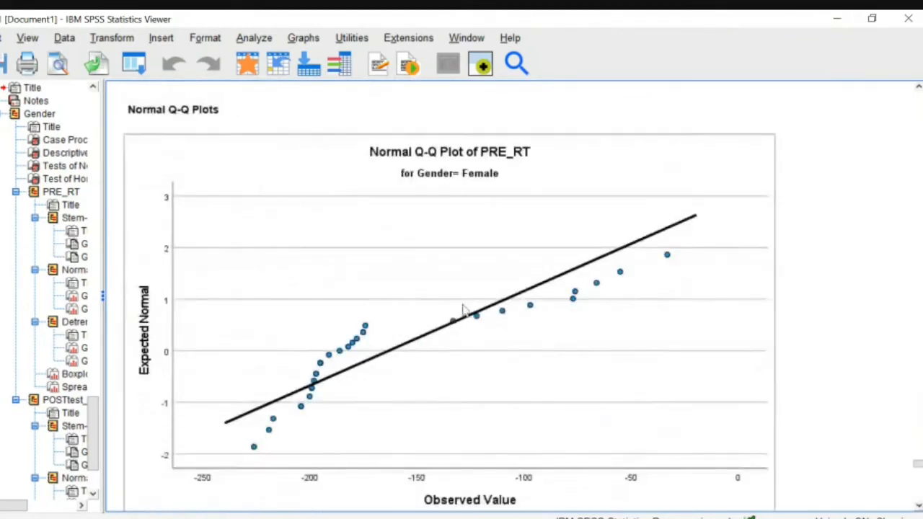
Step: Switch to the Data Editor and exit SPSS Statistics without saving the changes to DataSet1
click(566, 517)
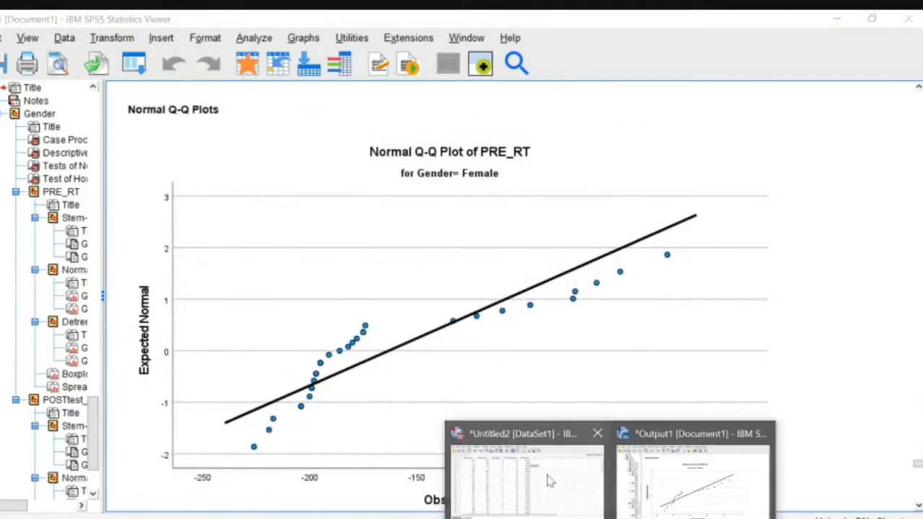
click(545, 478)
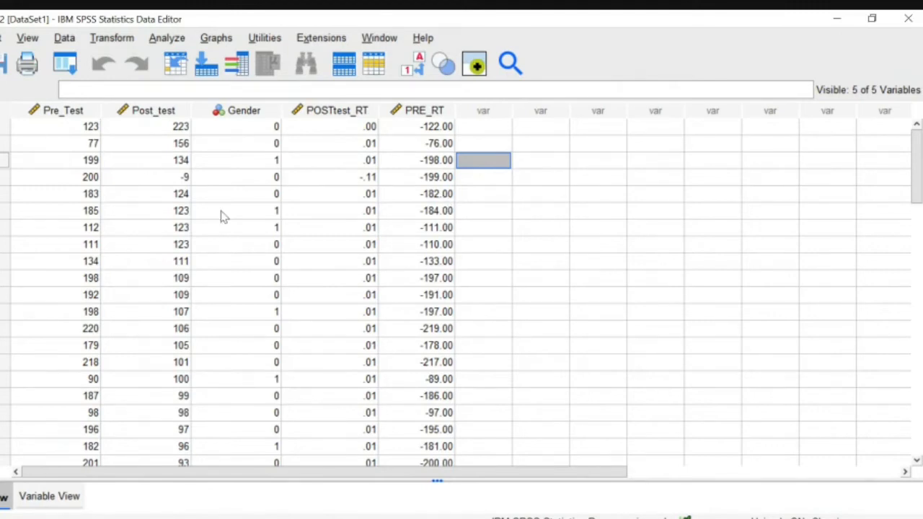
click(912, 20)
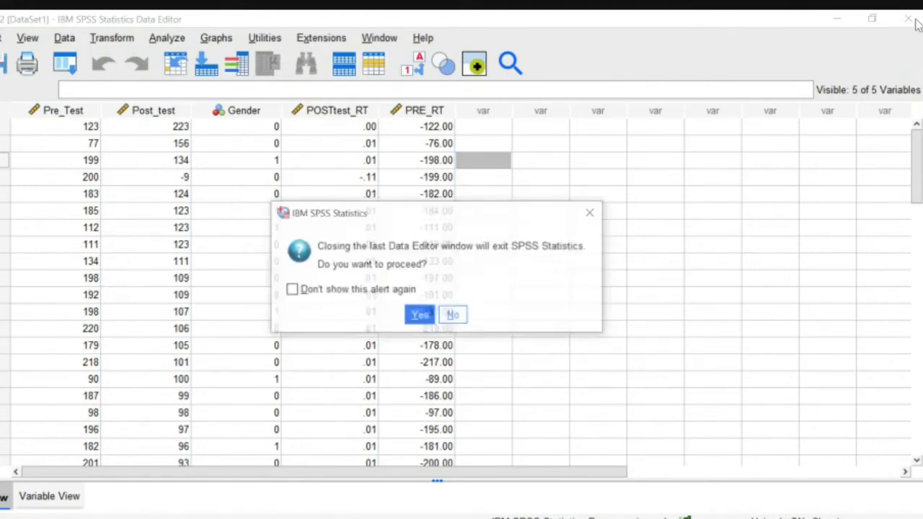
click(424, 316)
click(437, 297)
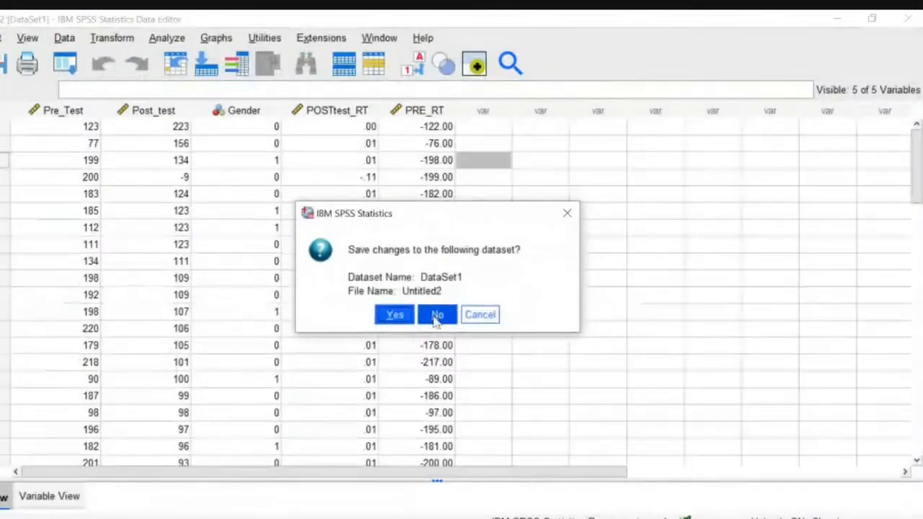
click(436, 318)
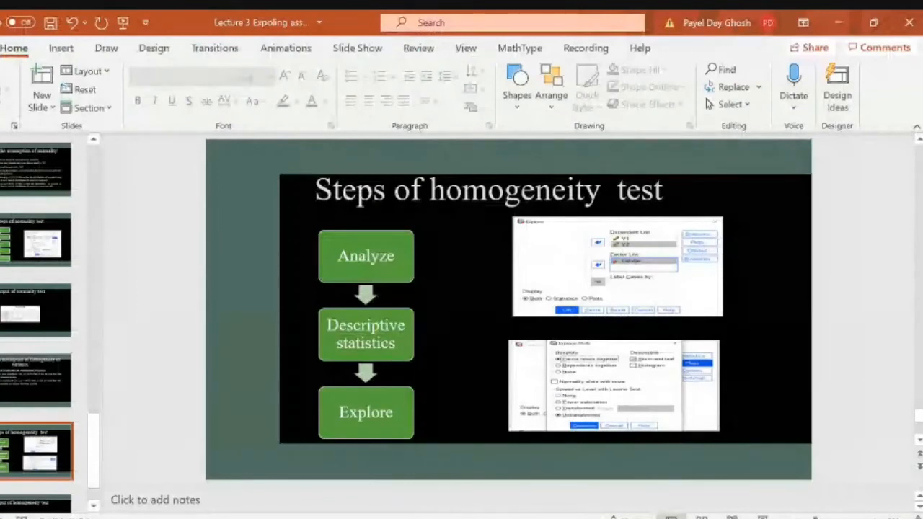
Step: Search Windows for IBM SPSS Statistics and launch it again with an empty dataset
key(super)
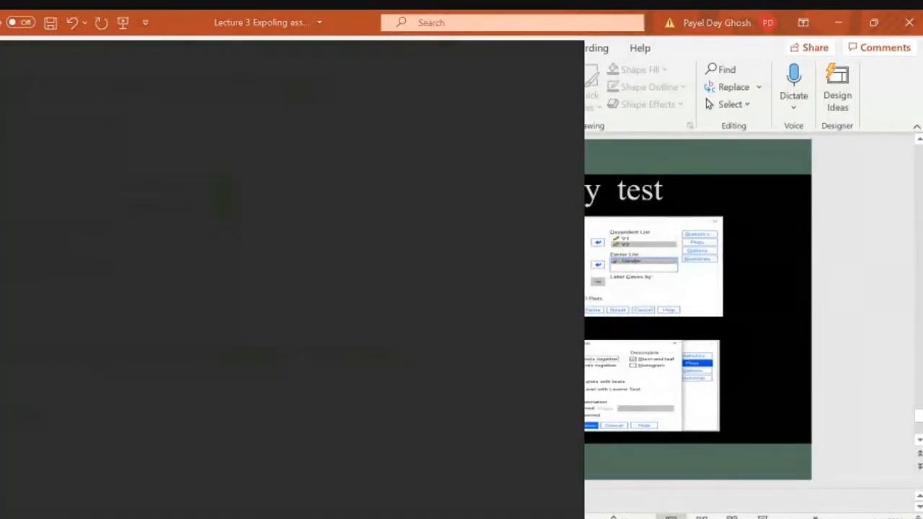
text(IB)
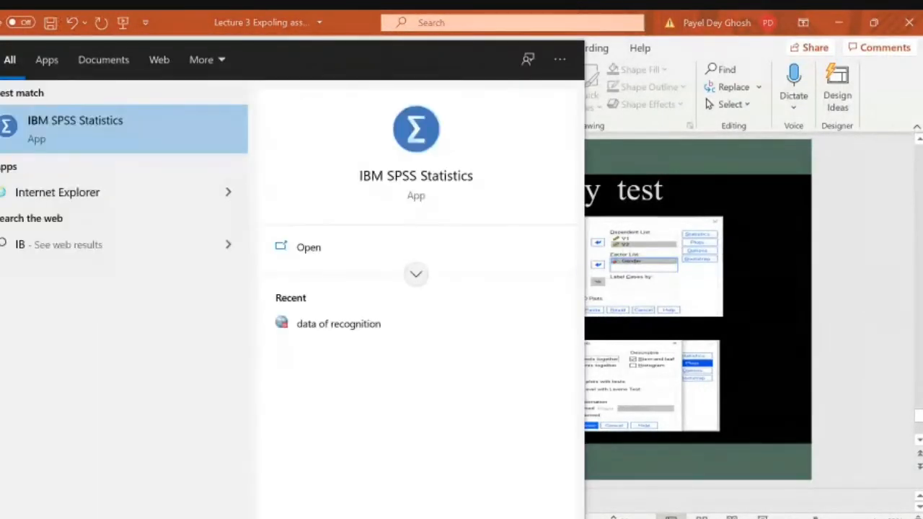
click(103, 134)
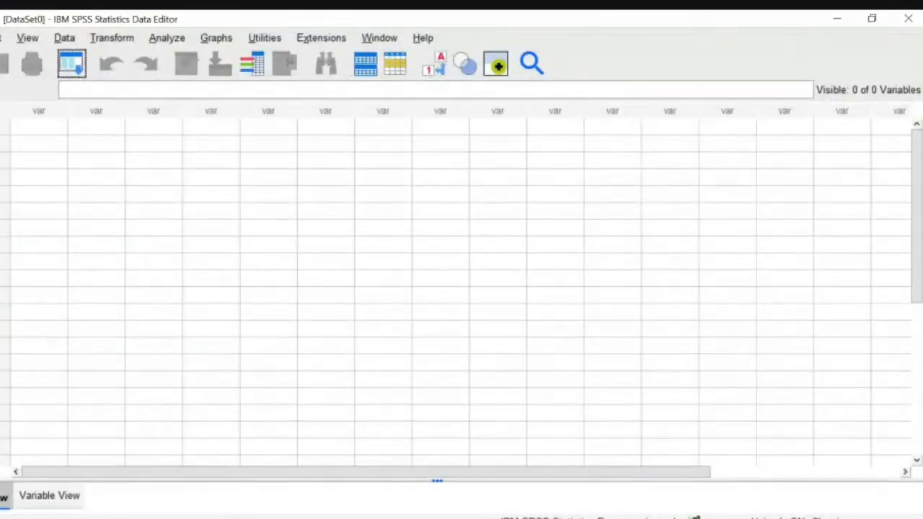
Step: Import Sheet1 of the Excel file New data.xlsx without reading variable names from the first row
click(0, 37)
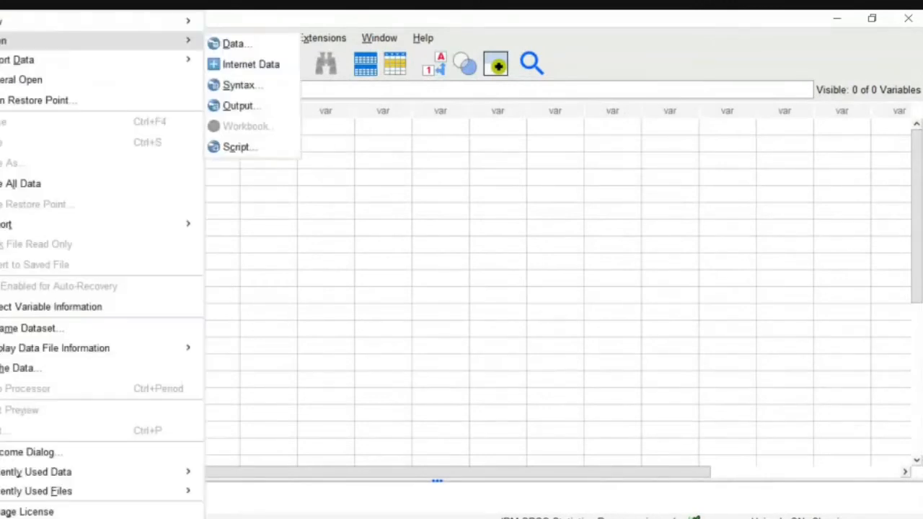
mouse_move(14, 60)
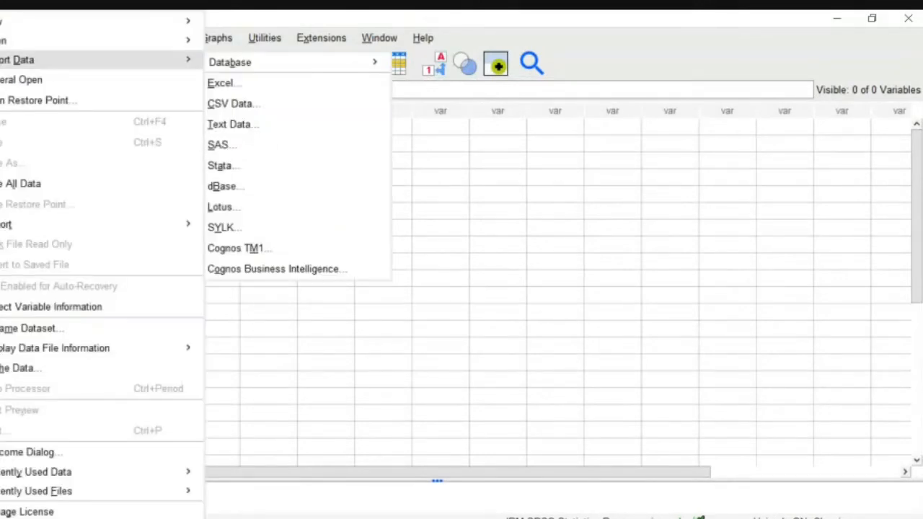
click(220, 81)
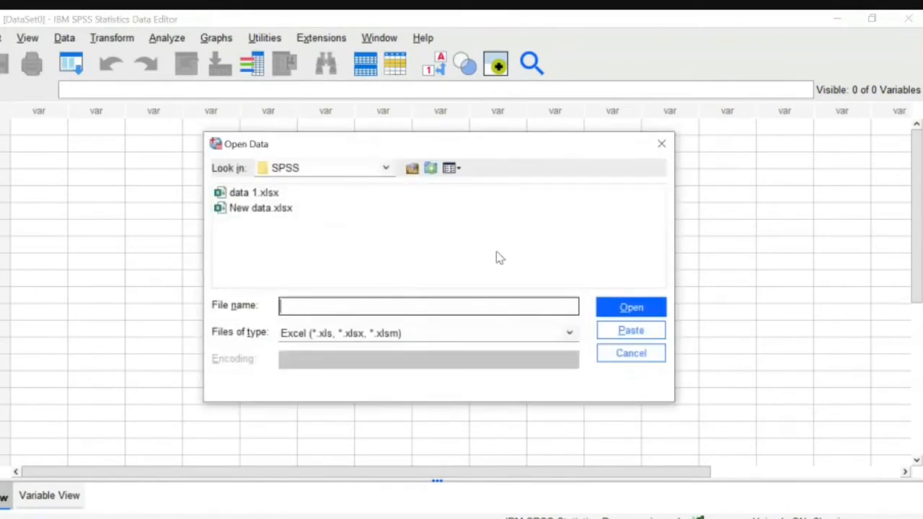
click(252, 208)
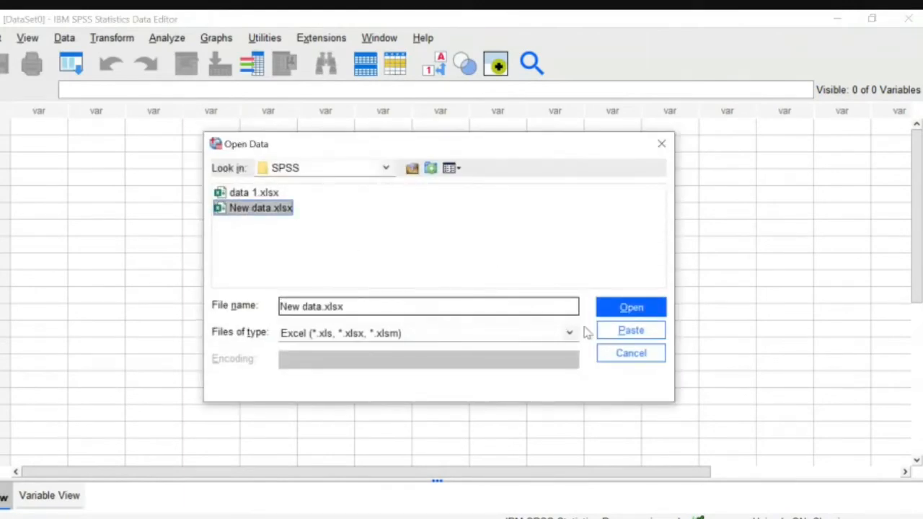
click(640, 309)
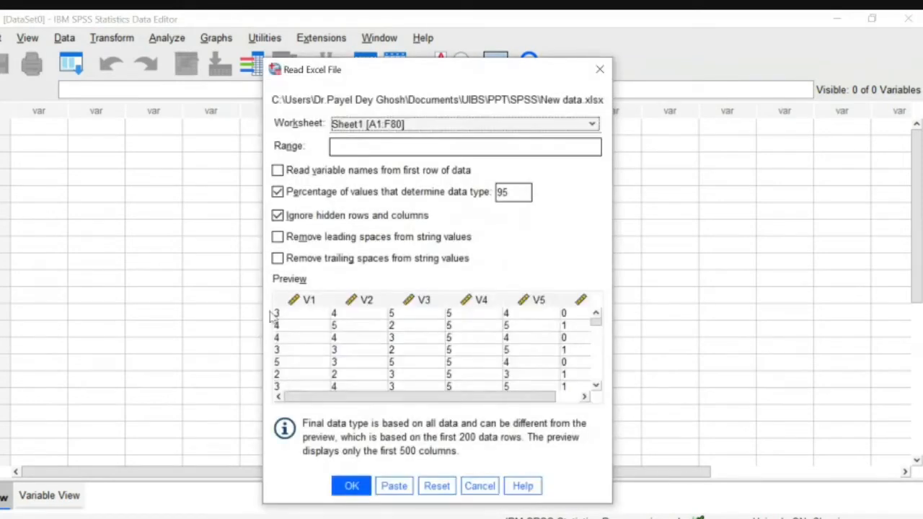
click(816, 50)
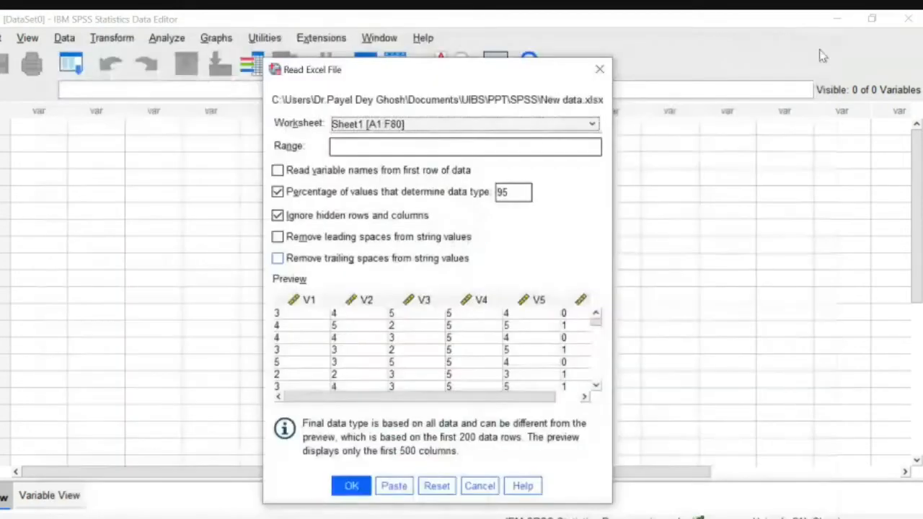
click(357, 490)
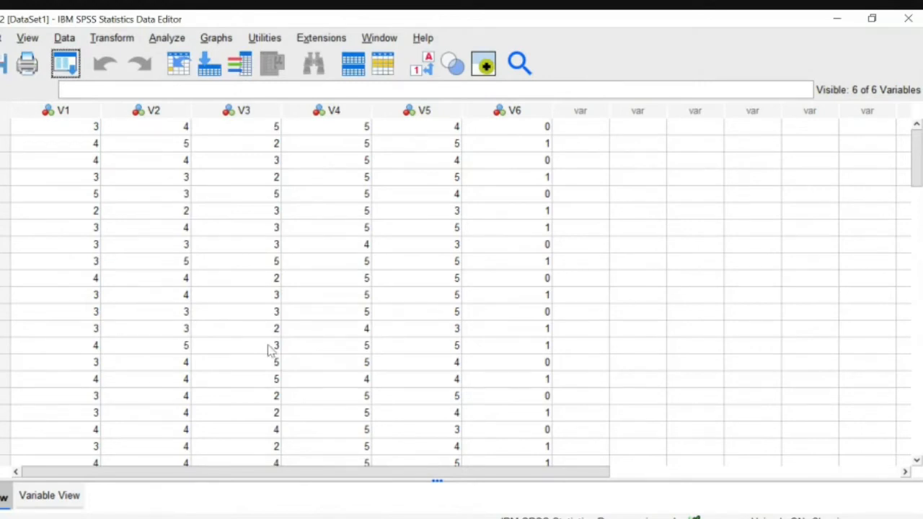
Step: Rename variable V1 as SWB and give it the label "Subjective well being"
click(63, 503)
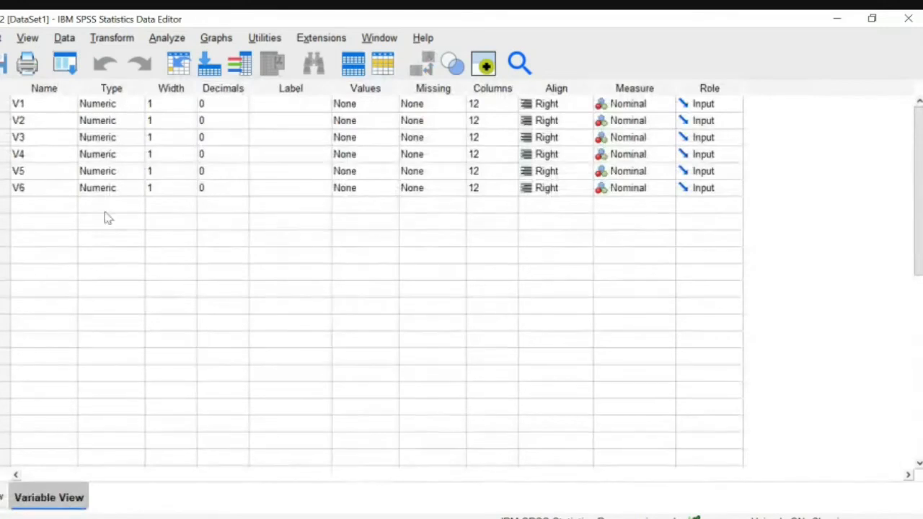
click(36, 103)
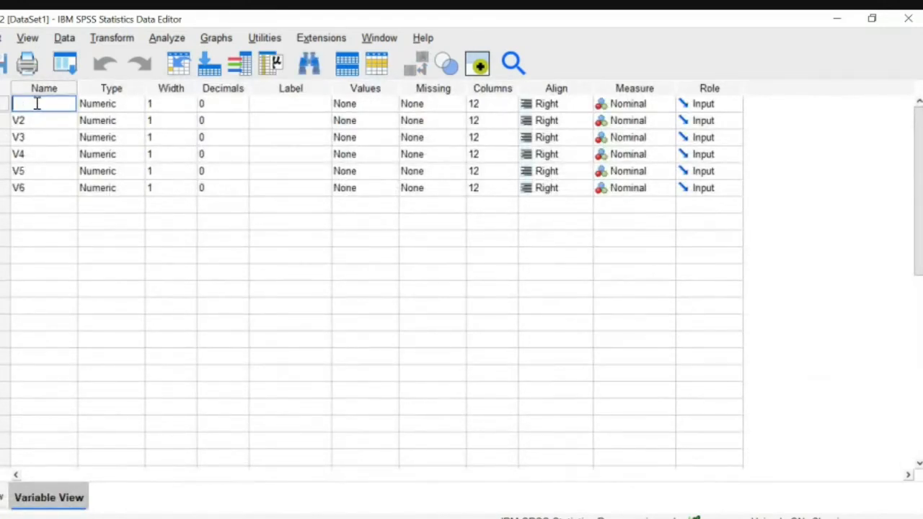
text(SWB)
click(271, 106)
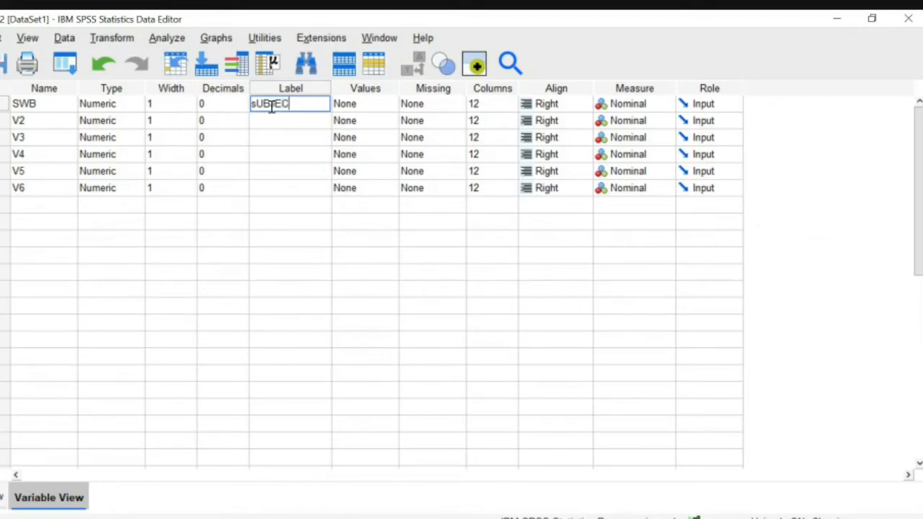
key(BackSpace)
key(BackSpace)
key(BackSpace)
key(BackSpace)
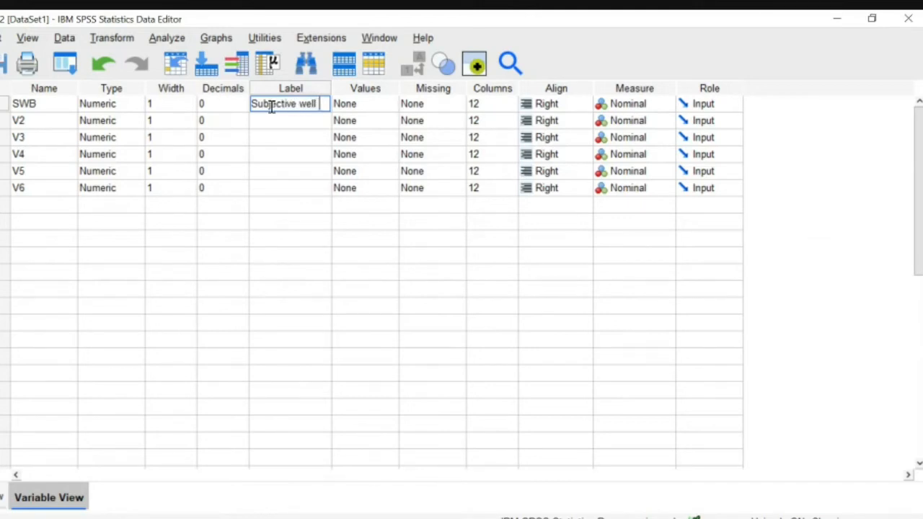
text(Subjective well being)
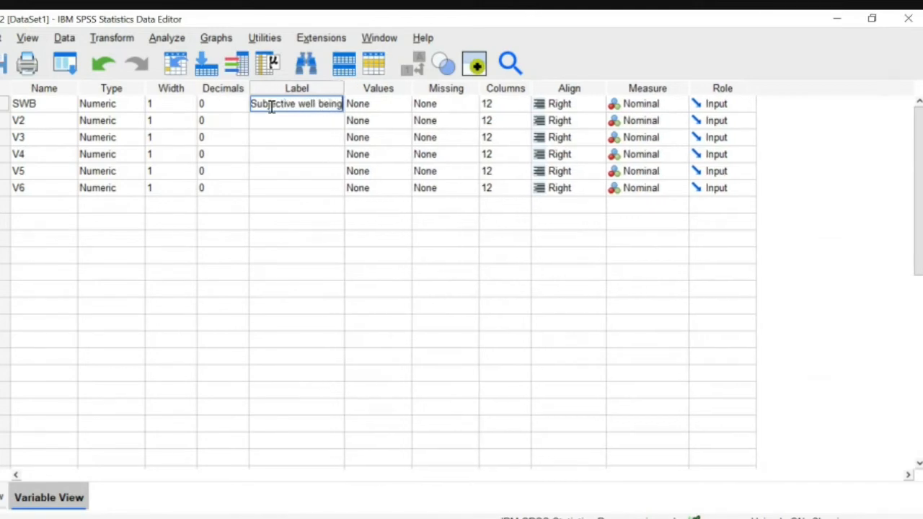
Step: Rename variable V2 as Happy and variable V3 as Optimism
click(273, 140)
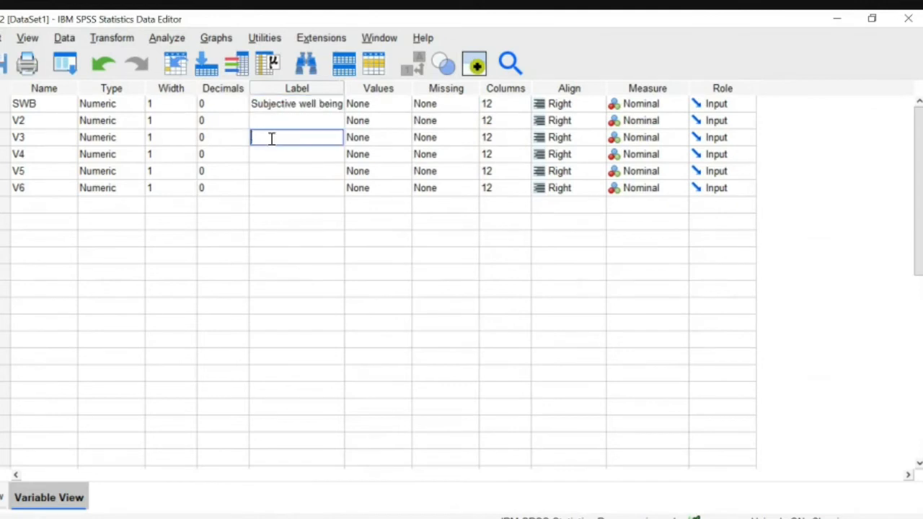
double_click(41, 121)
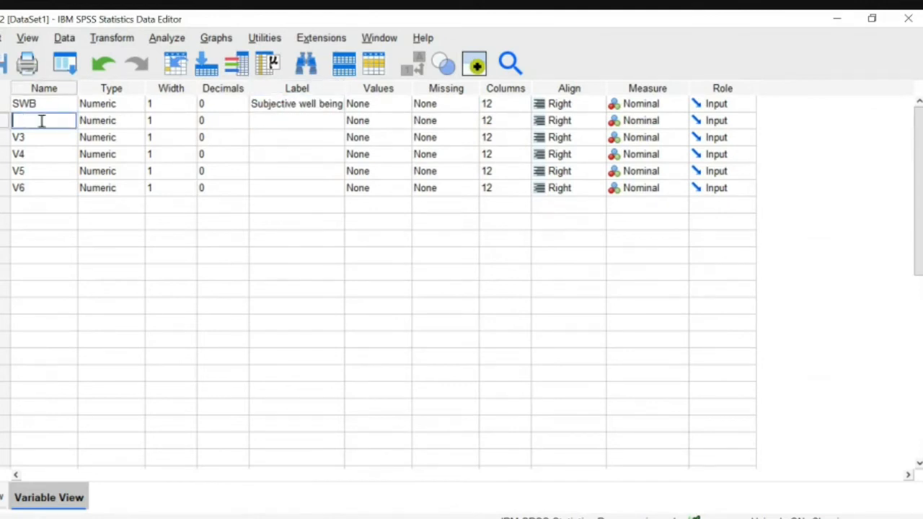
text(ppy)
click(41, 138)
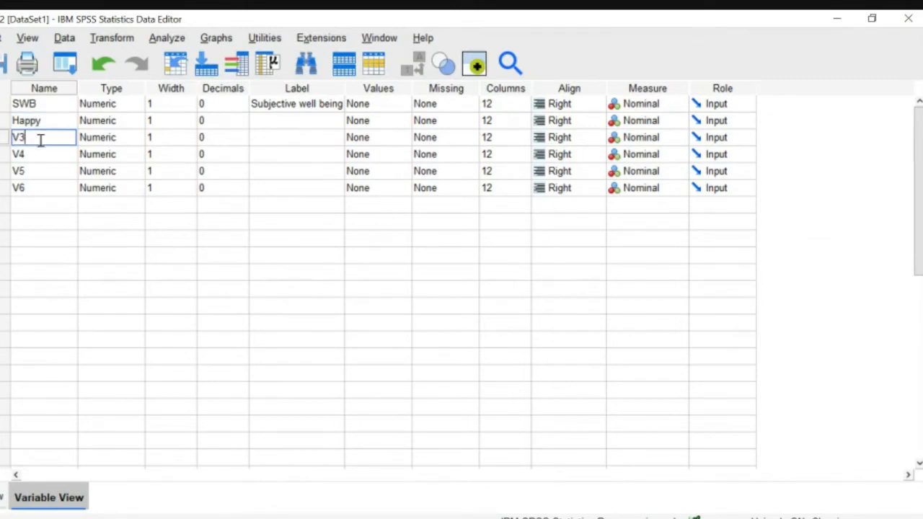
key(BackSpace)
key(BackSpace)
text(Optimism)
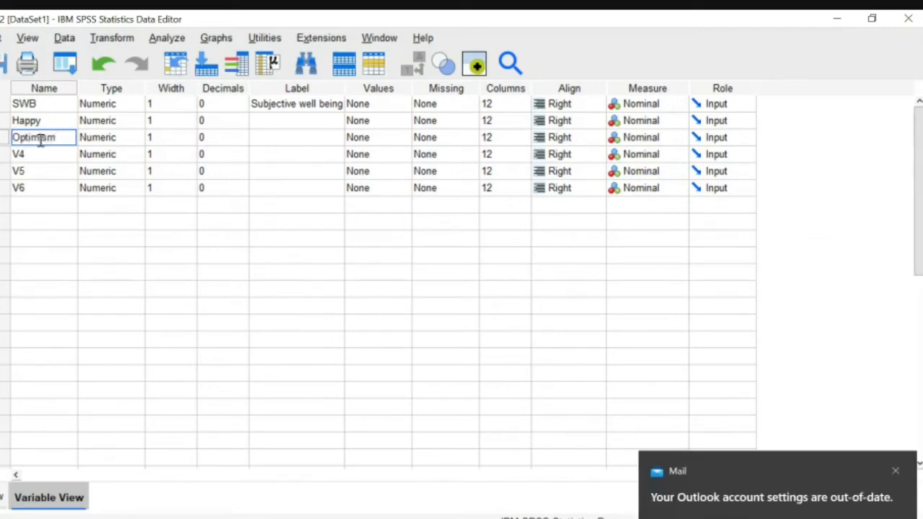
Step: Rename variable V4 as Lifesatisfaction and variable V5 as Resilience
click(38, 152)
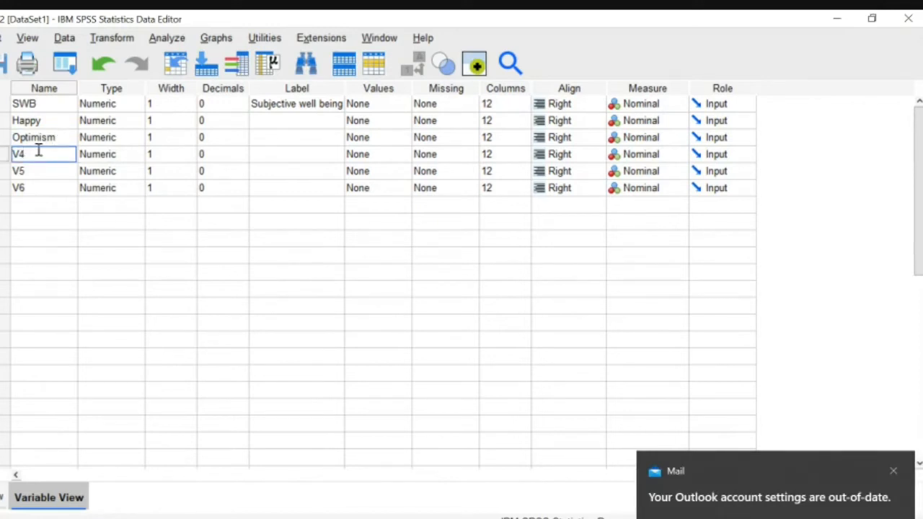
key(BackSpace)
key(BackSpace)
text(Life )
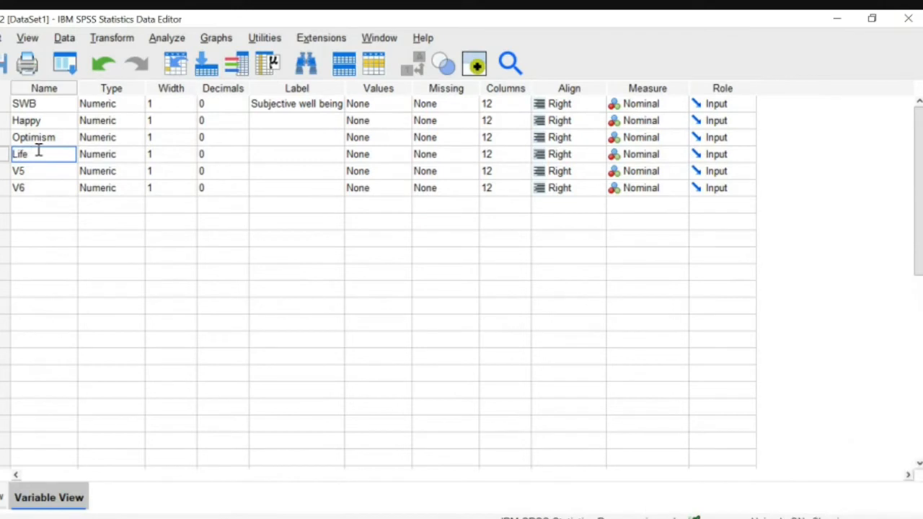
text(satisfaction)
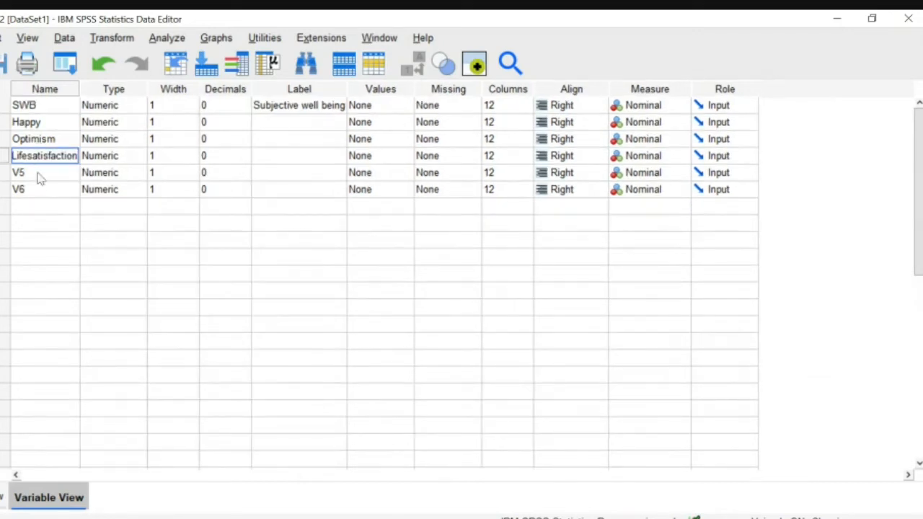
click(38, 173)
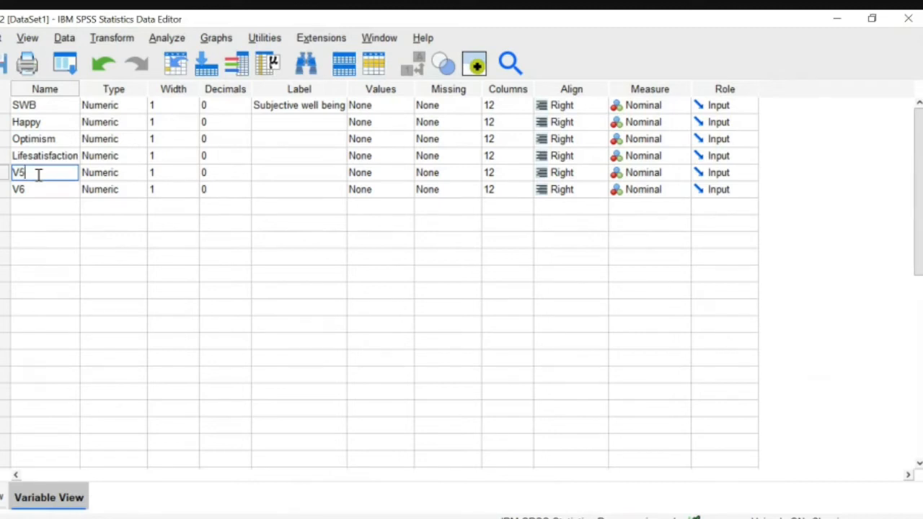
key(BackSpace)
key(BackSpace)
text(Resilience)
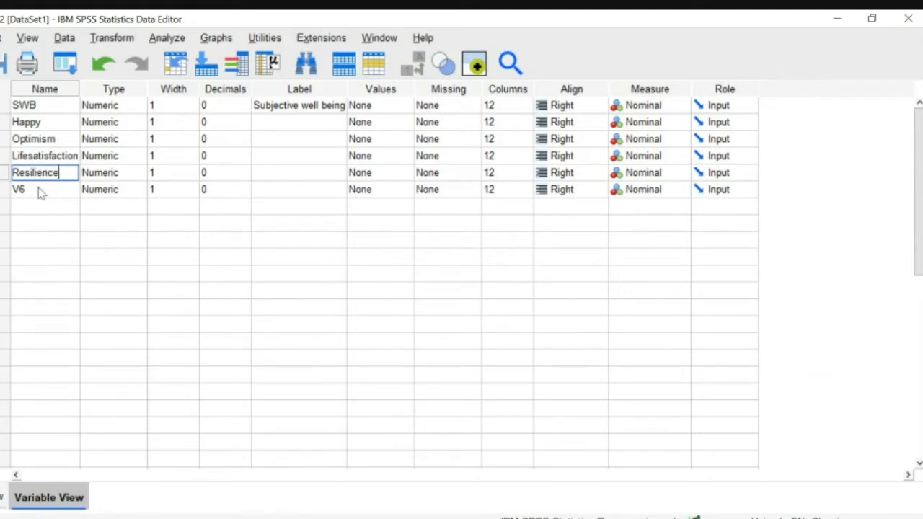
Step: Rename variable V6 as Punishmentgroup
click(39, 189)
key(BackSpace)
key(BackSpace)
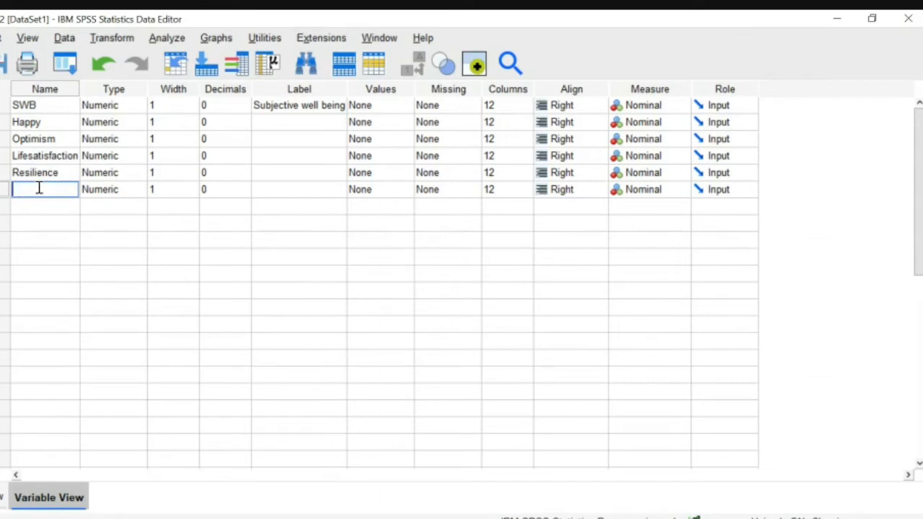
text(Punishment grop)
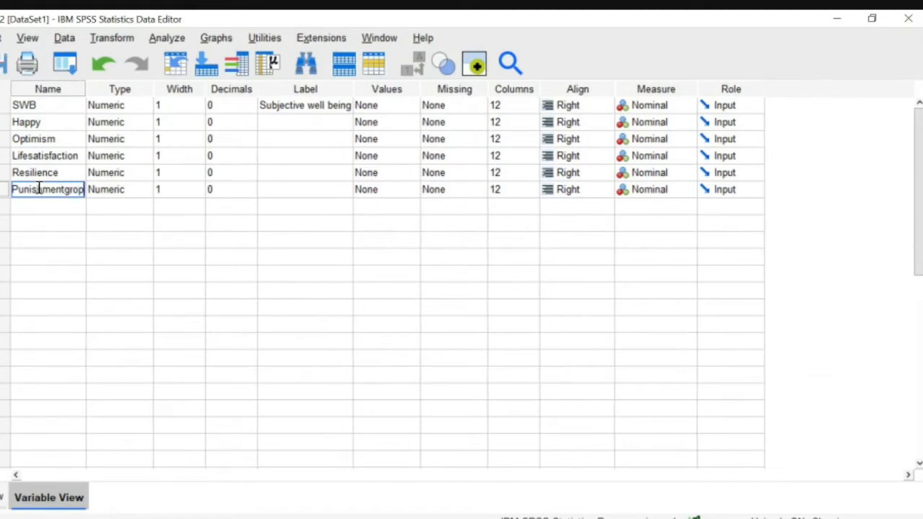
key(BackSpace)
text(up)
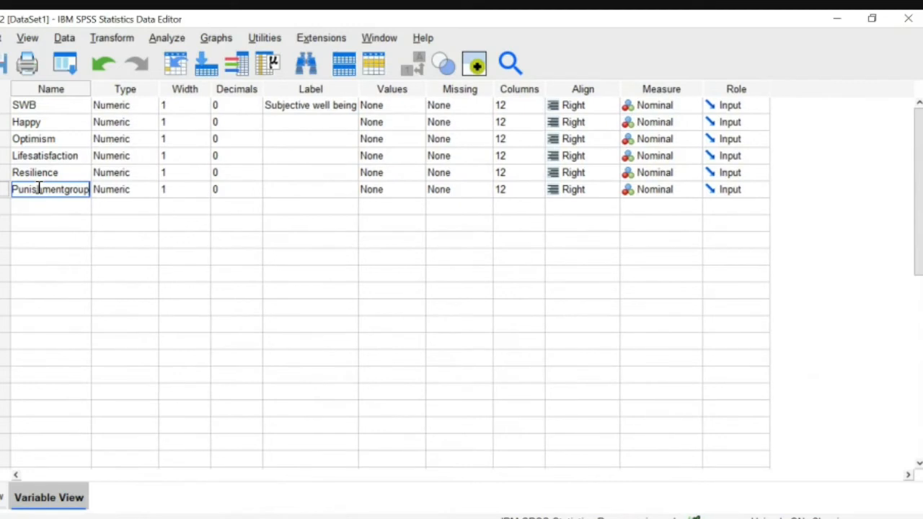
click(47, 210)
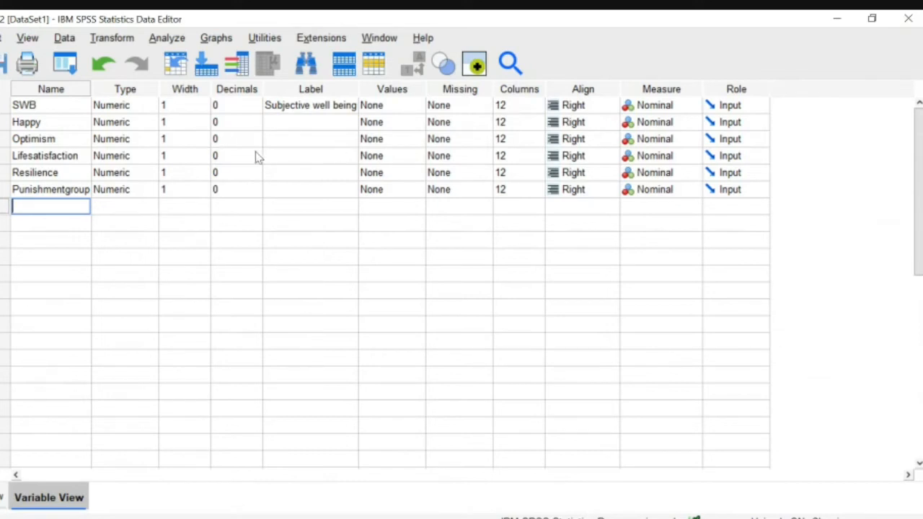
Step: Add the value label 0 = "HighPunishment" to the Punishmentgroup variable
click(384, 193)
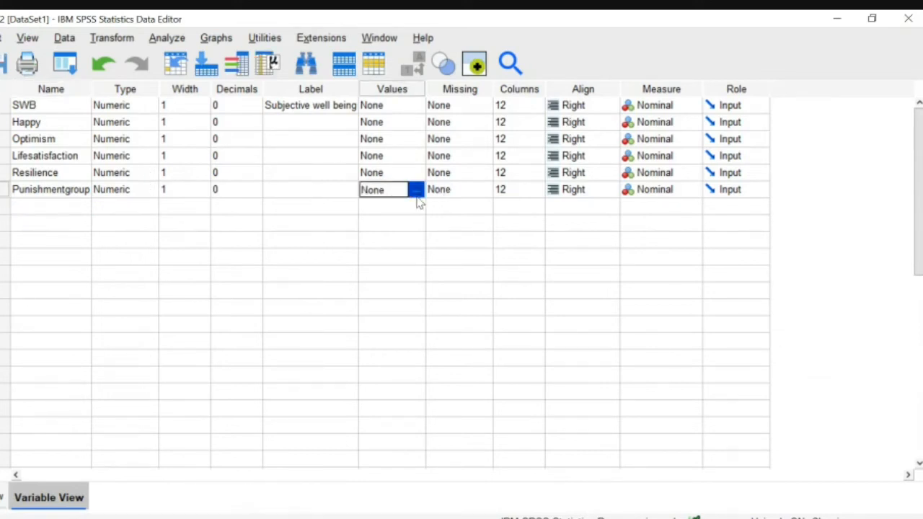
click(417, 193)
text(0)
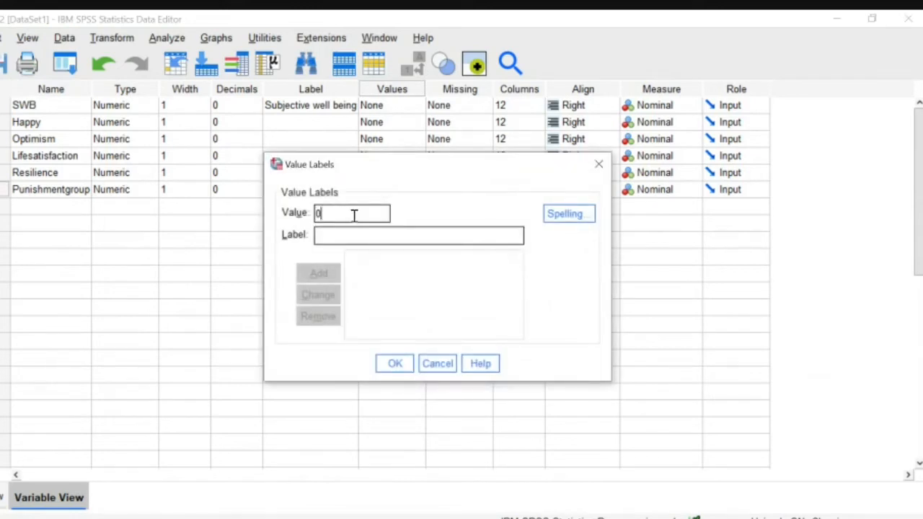
click(346, 238)
text(High)
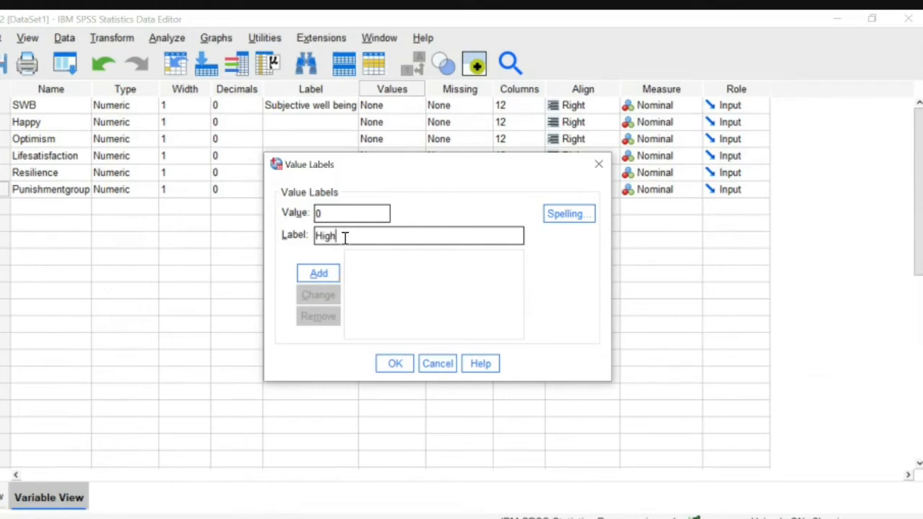
text(Punishment)
click(319, 272)
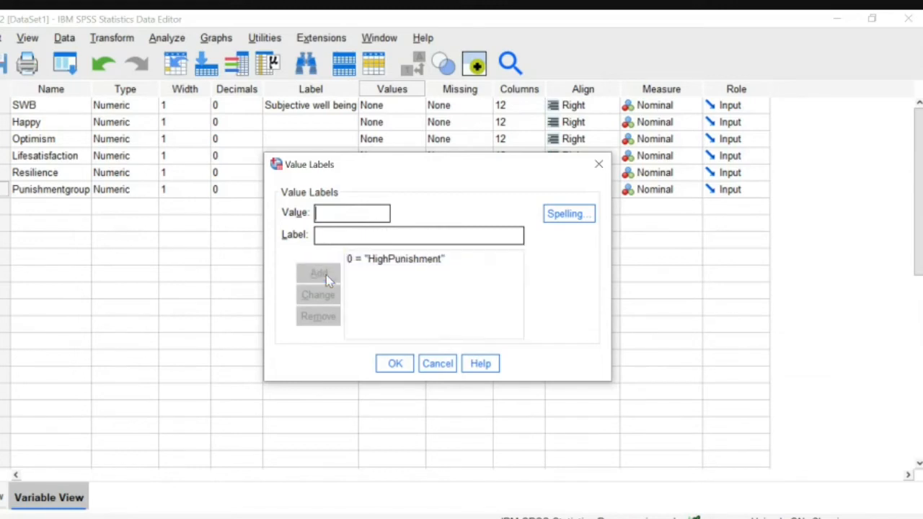
Step: Add the value label 1 = "Low Punishment" to Punishmentgroup and apply the value labels
text(1)
click(341, 238)
text(Low )
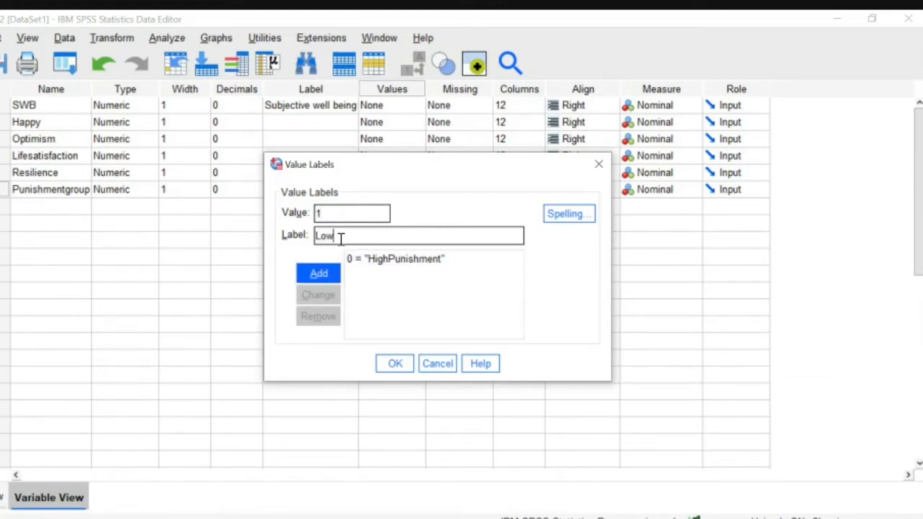
text(Punishment)
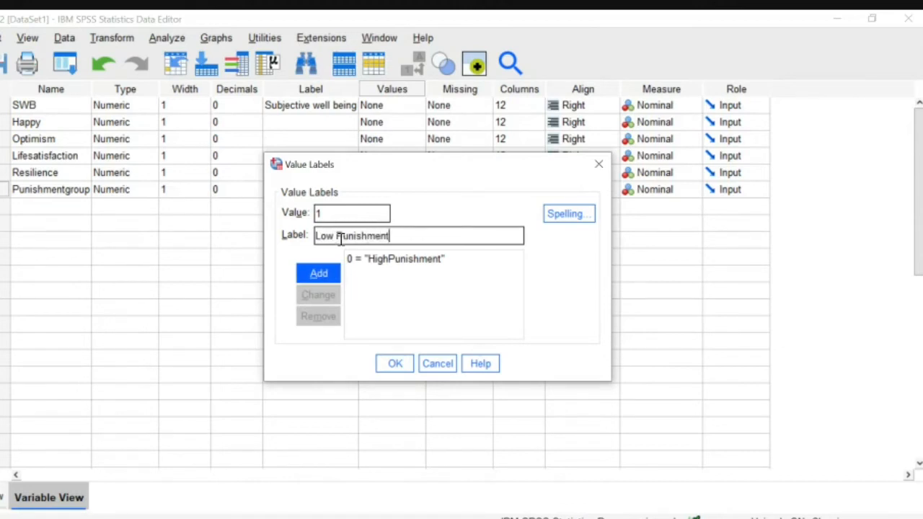
click(325, 275)
click(395, 364)
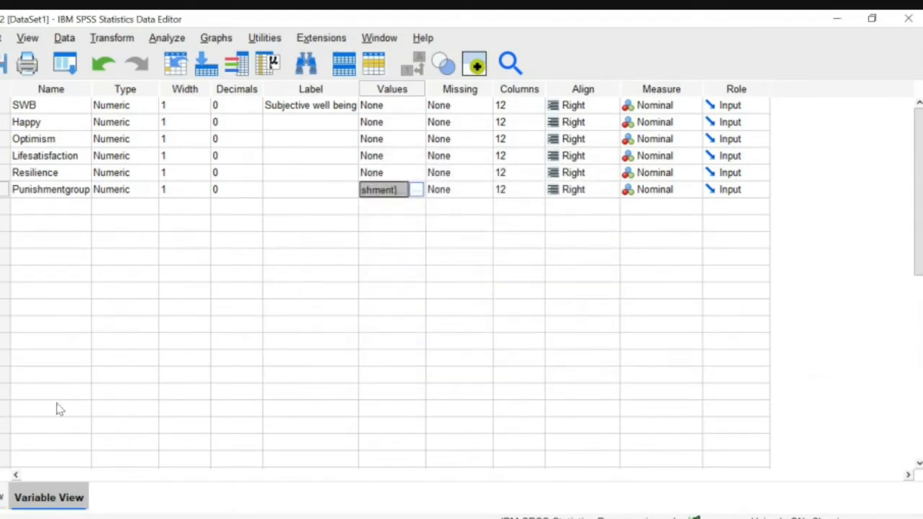
Step: Switch to the data view and set up a Frequencies analysis with Subjective well being, Happy, Optimism, Lifesatisfaction and Resilience as variables
click(3, 497)
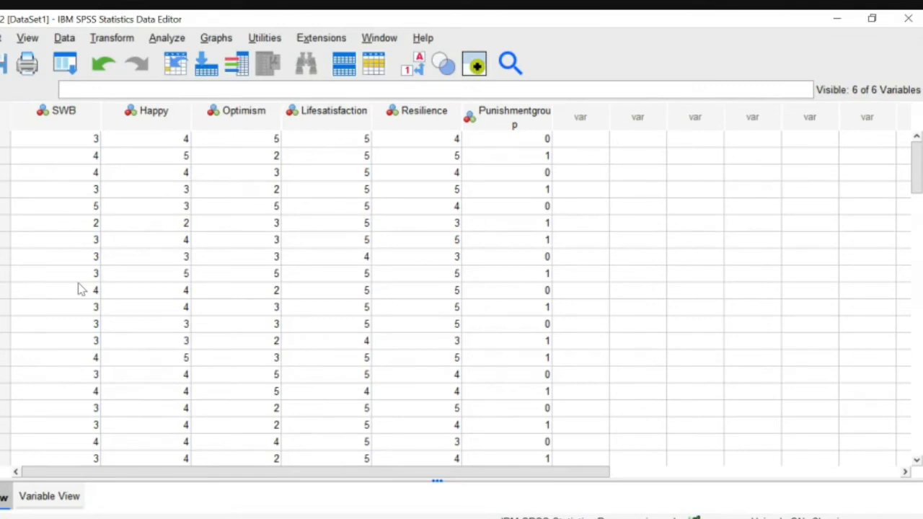
click(164, 40)
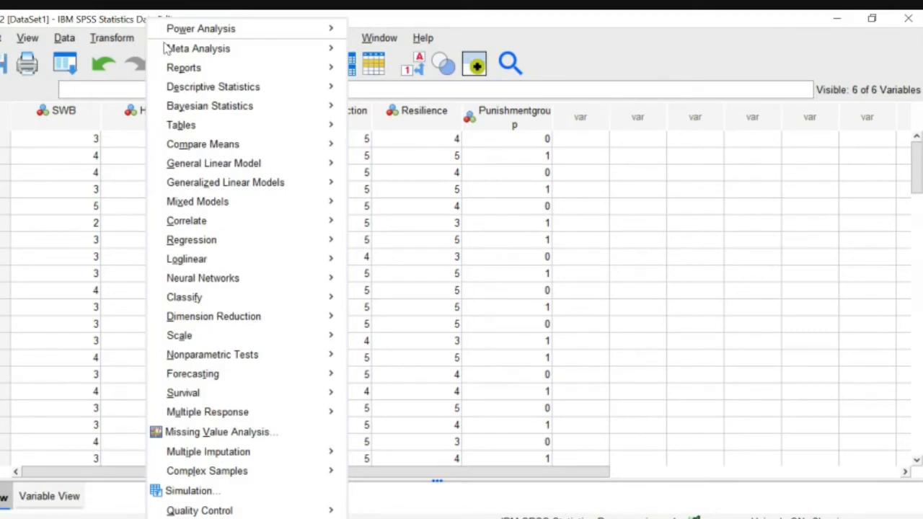
mouse_move(198, 92)
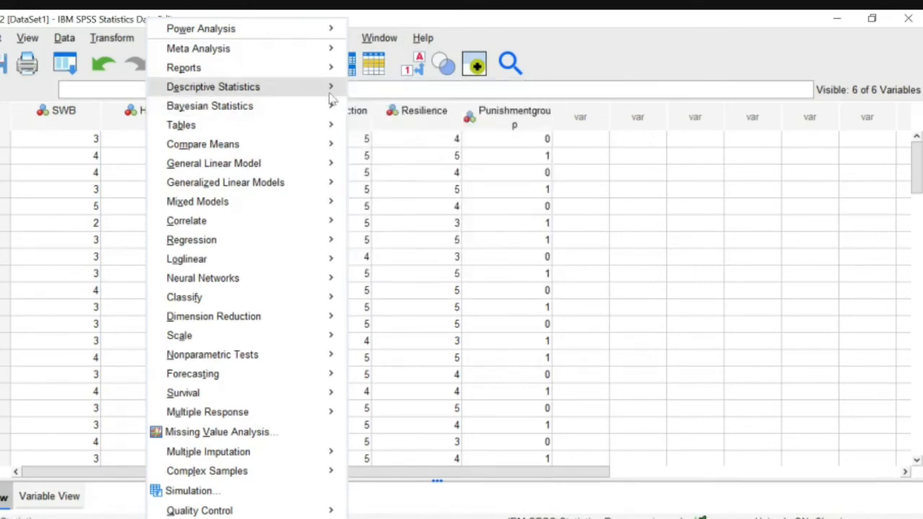
click(390, 90)
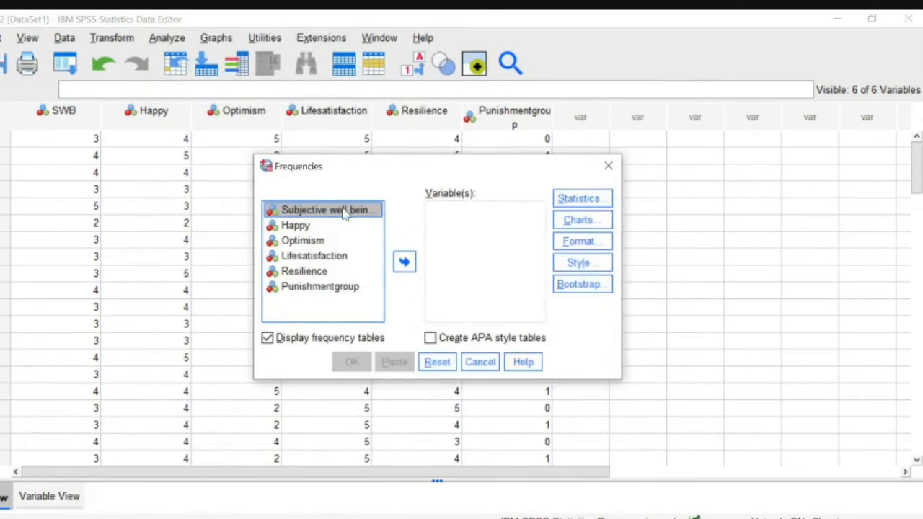
key(shift+Down)
key(shift+Down)
key(shift+Down)
key(shift+Down)
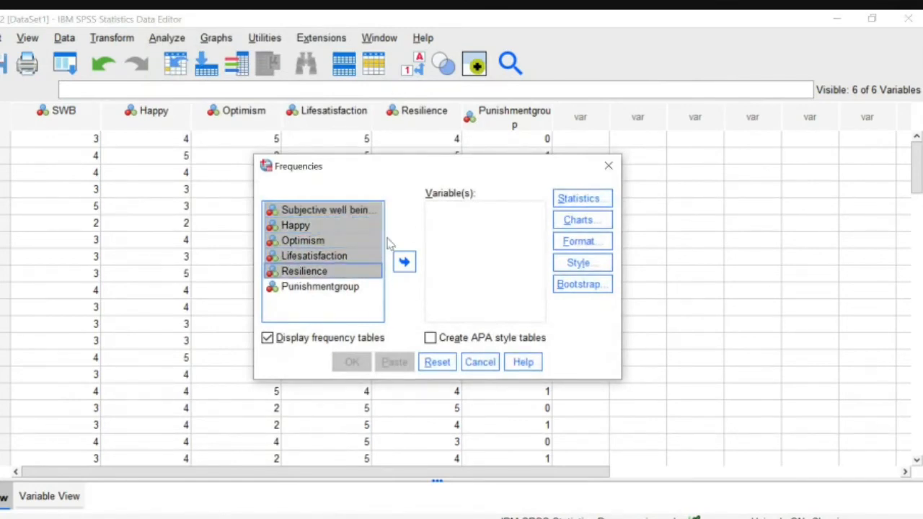
click(404, 262)
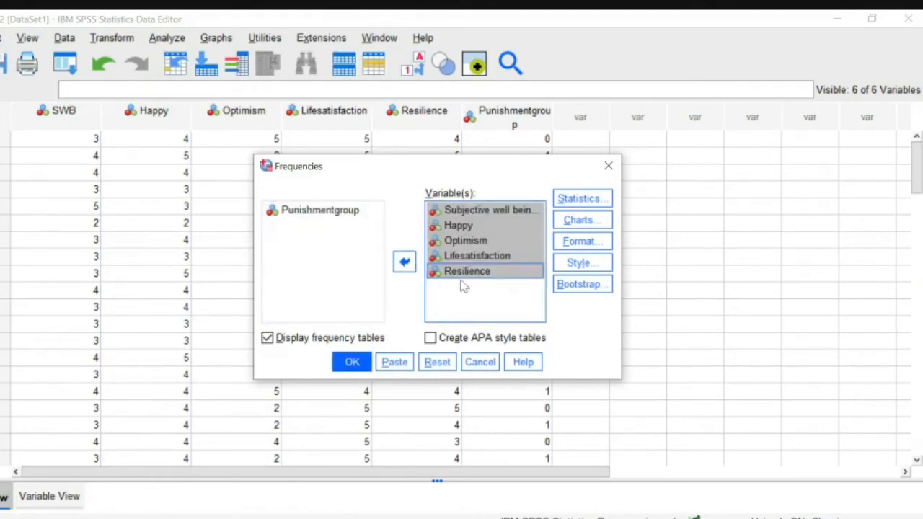
Step: Include the mean, median and mode as central tendency statistics in the Frequencies analysis
click(581, 200)
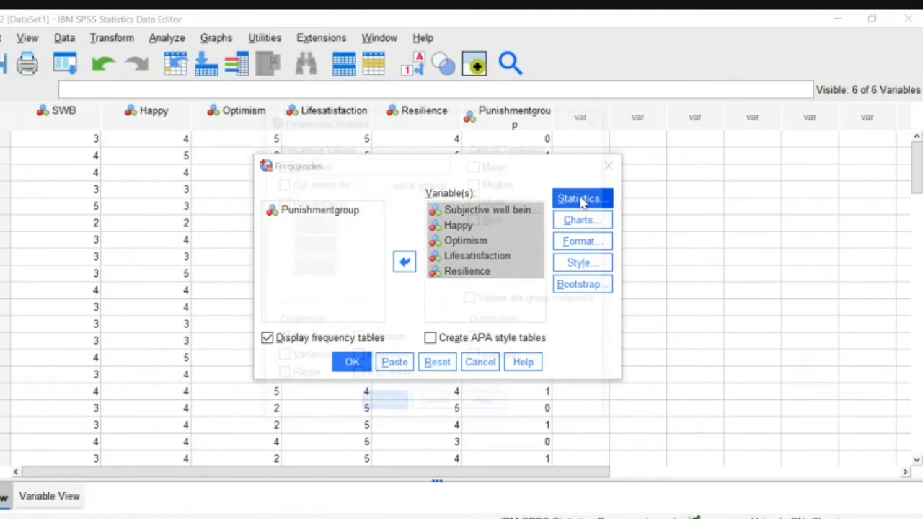
click(478, 165)
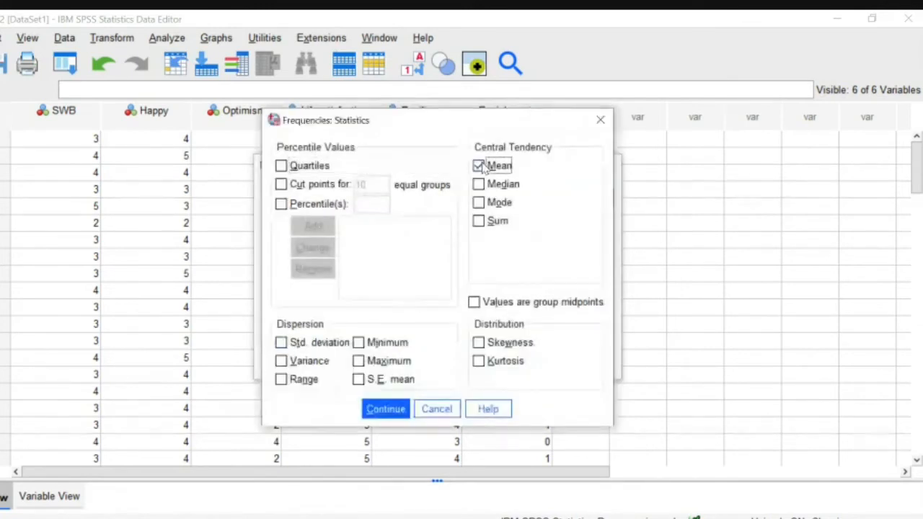
click(479, 184)
click(480, 202)
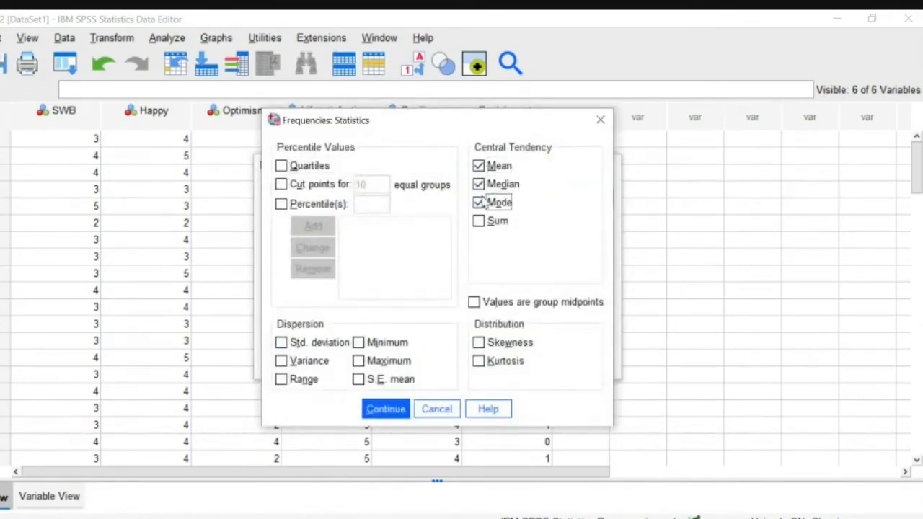
Step: Add standard deviation, minimum, maximum, skewness and kurtosis to the statistics and run the Frequencies analysis
click(281, 343)
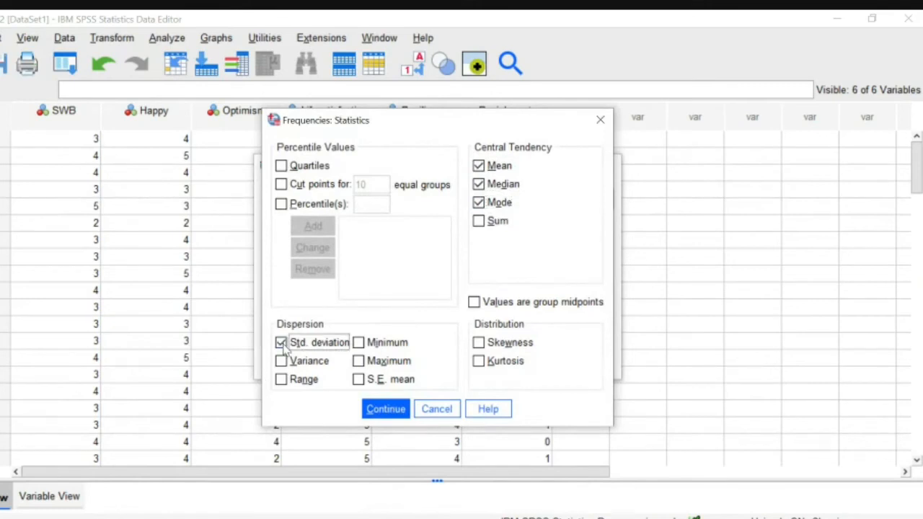
click(359, 342)
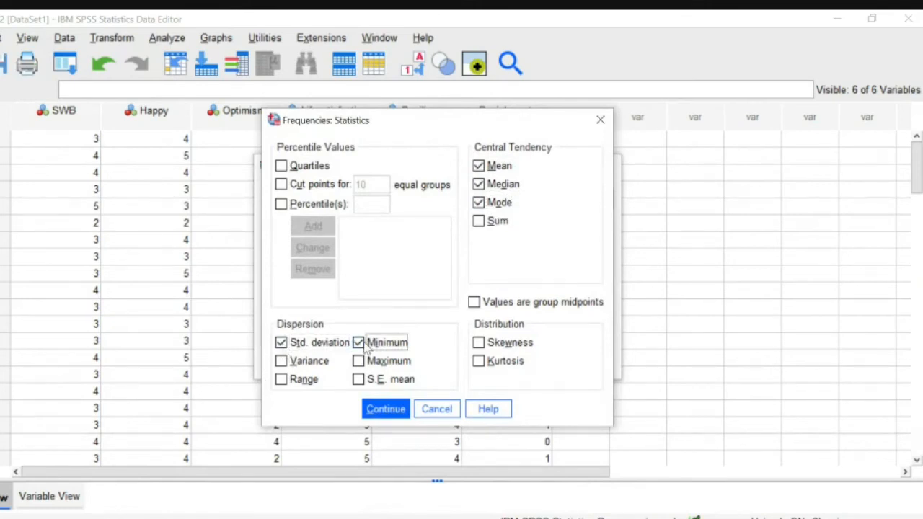
click(358, 360)
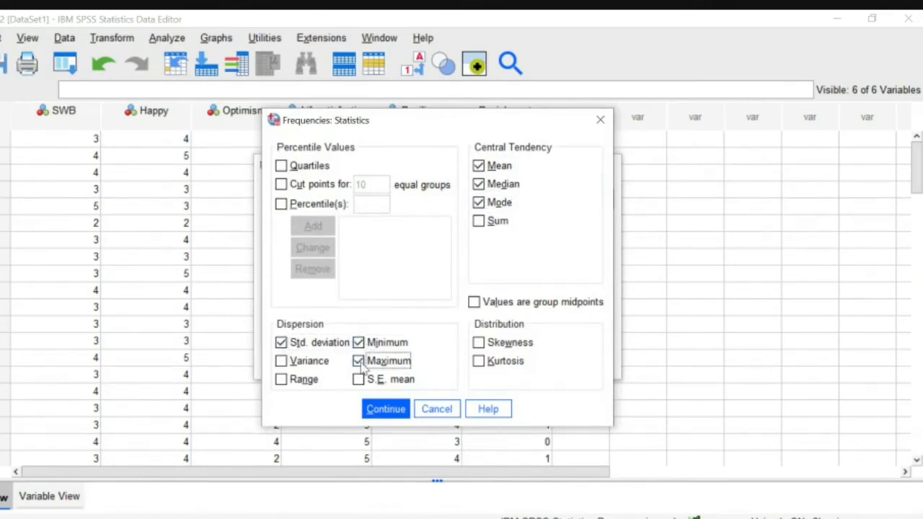
click(480, 343)
click(479, 362)
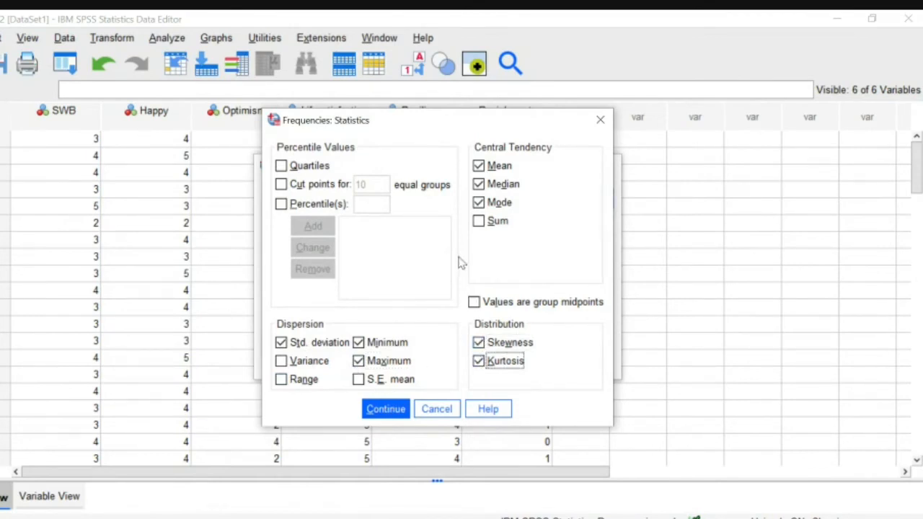
click(383, 410)
click(351, 363)
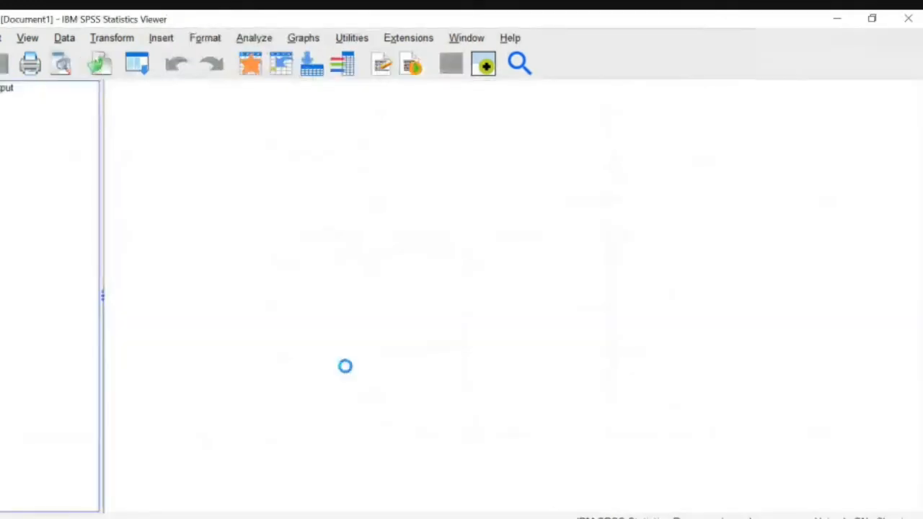
Step: Examine the frequency tables of the five well-being variables and the Statistics summary table in the output
scroll(346, 373, down, 10)
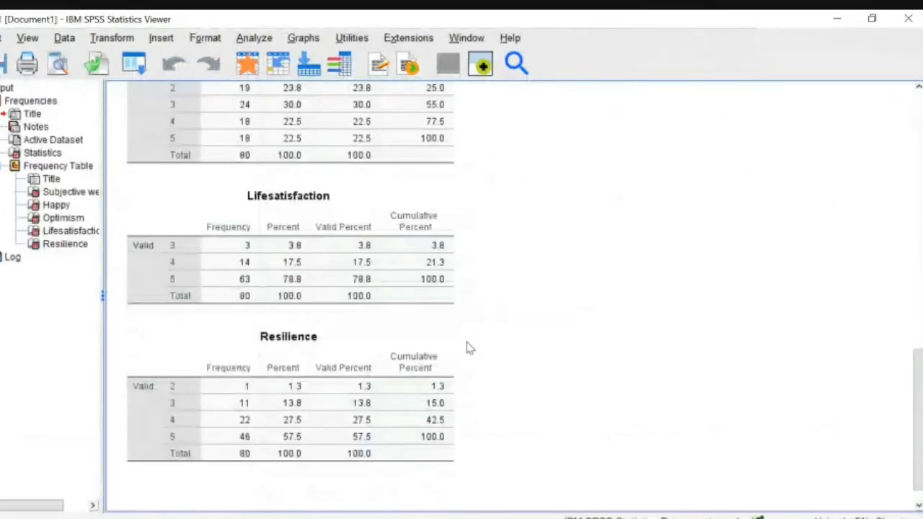
drag(916, 386, 909, 248)
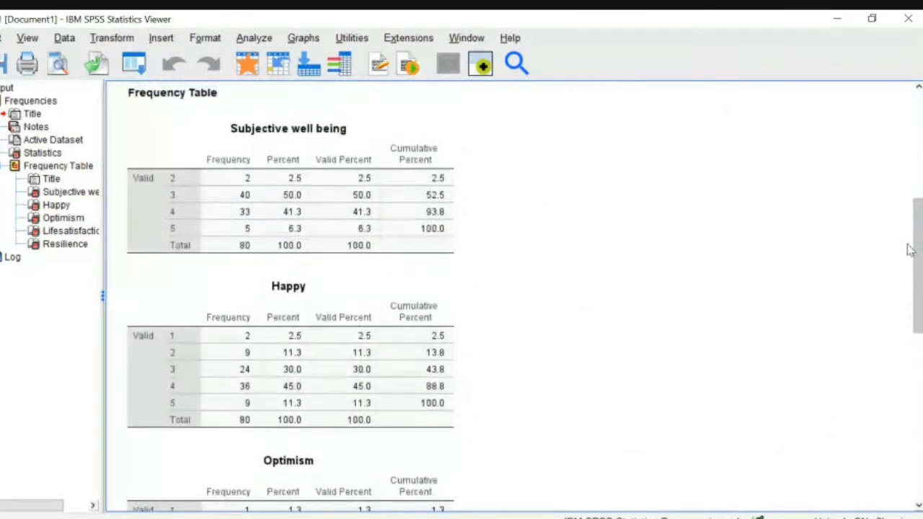
click(425, 205)
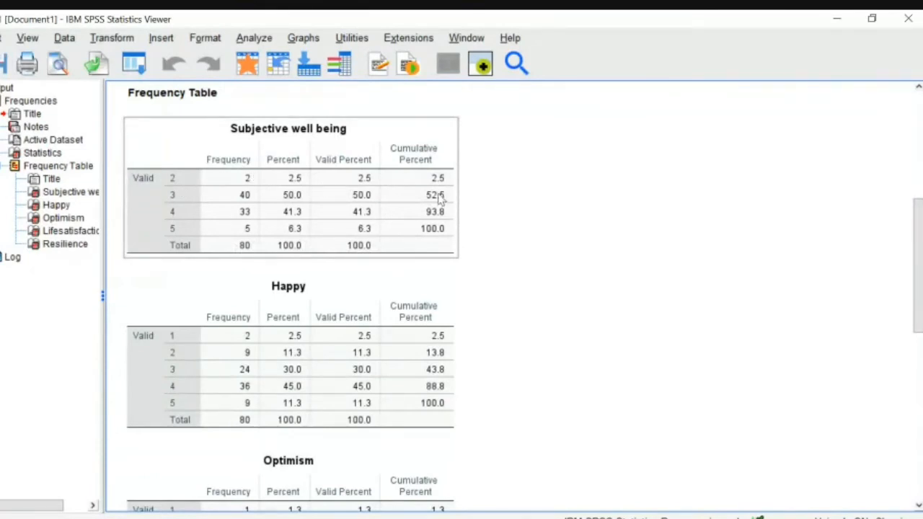
click(479, 301)
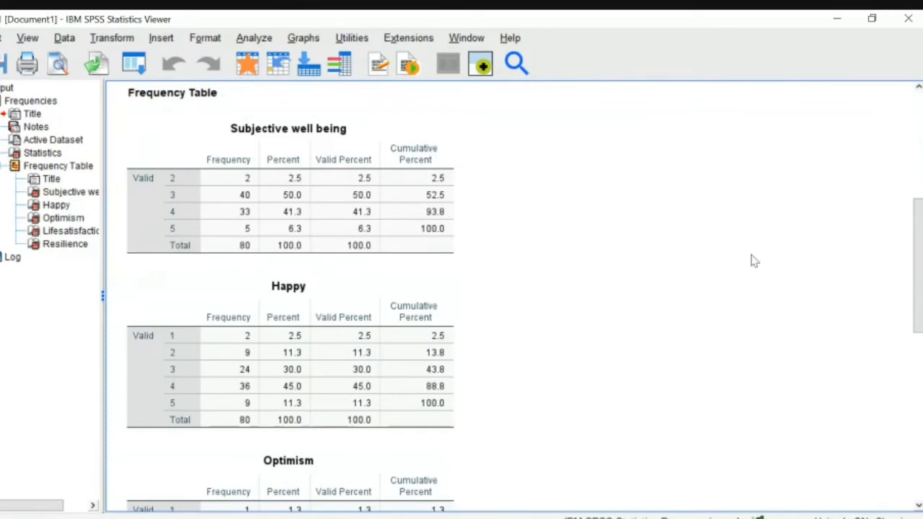
scroll(462, 296, down, 10)
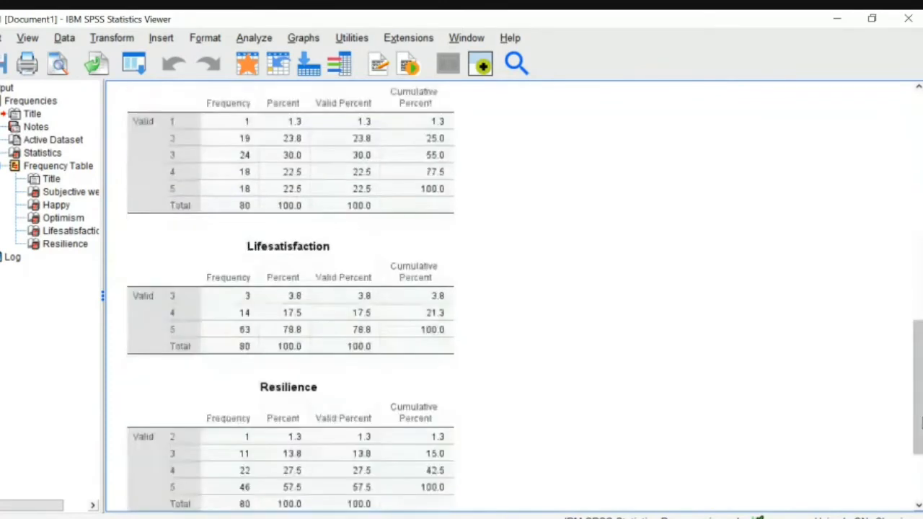
scroll(461, 295, down, 3)
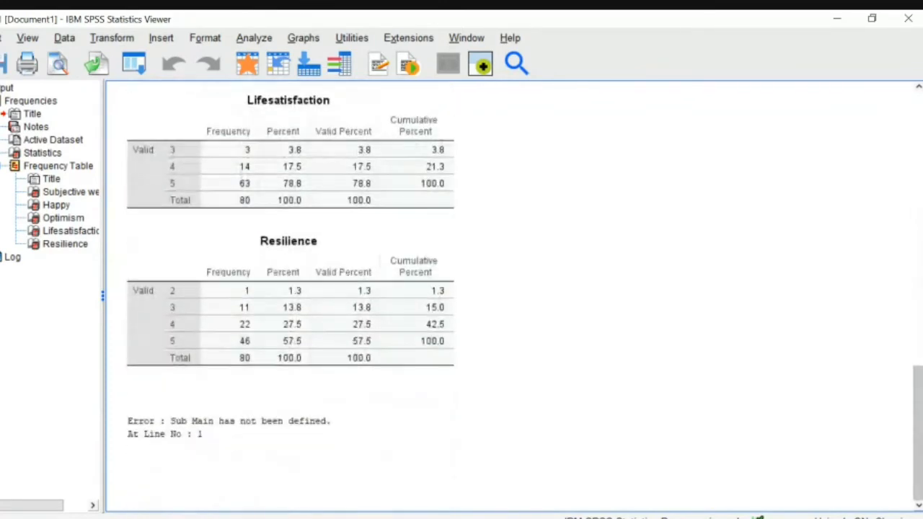
drag(915, 456, 899, 226)
scroll(897, 217, up, 2)
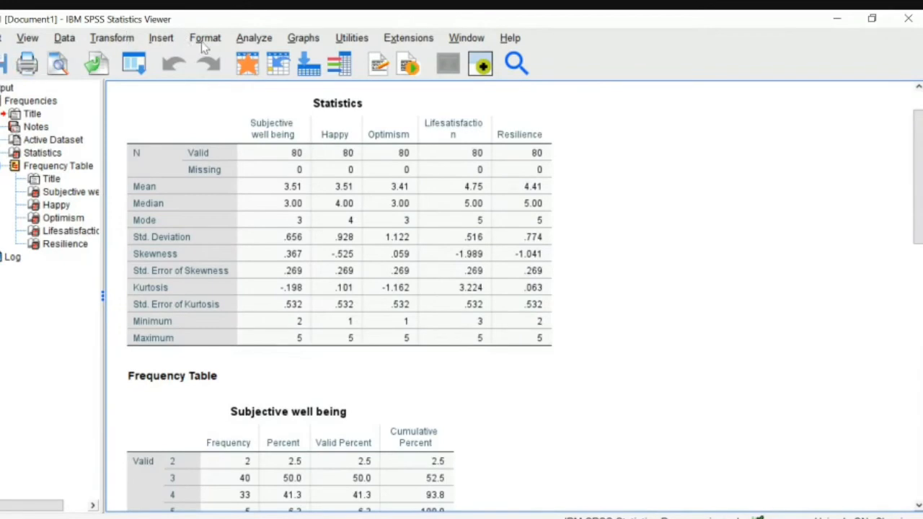
Step: Rerun the Frequencies analysis with Punishmentgroup added to the variables and APA style tables enabled
click(251, 41)
mouse_move(376, 94)
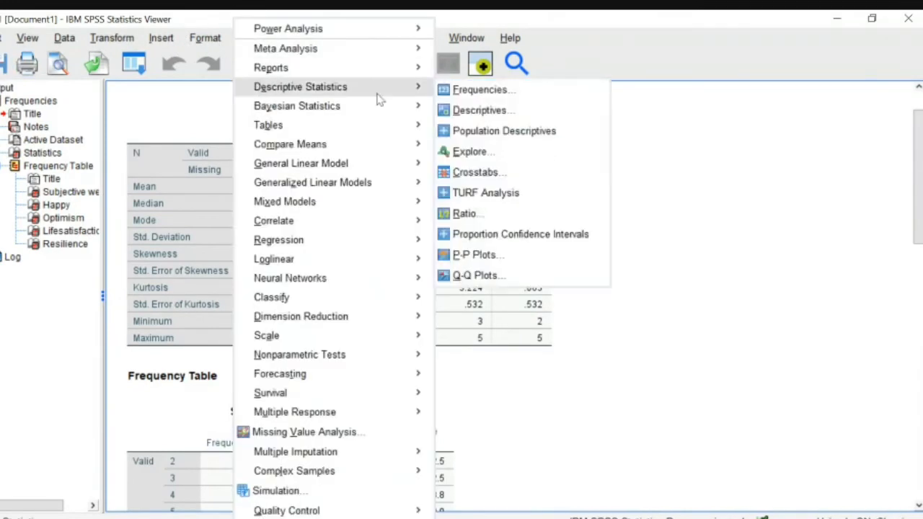
click(447, 92)
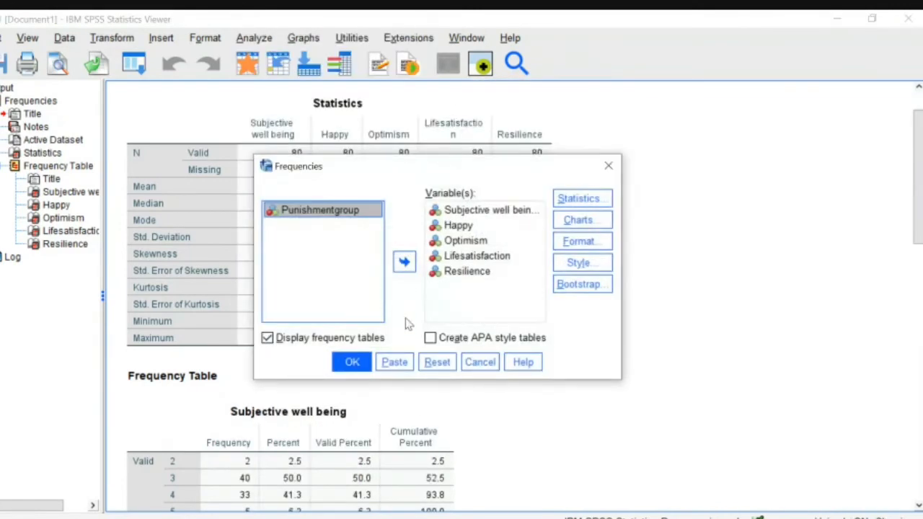
click(432, 339)
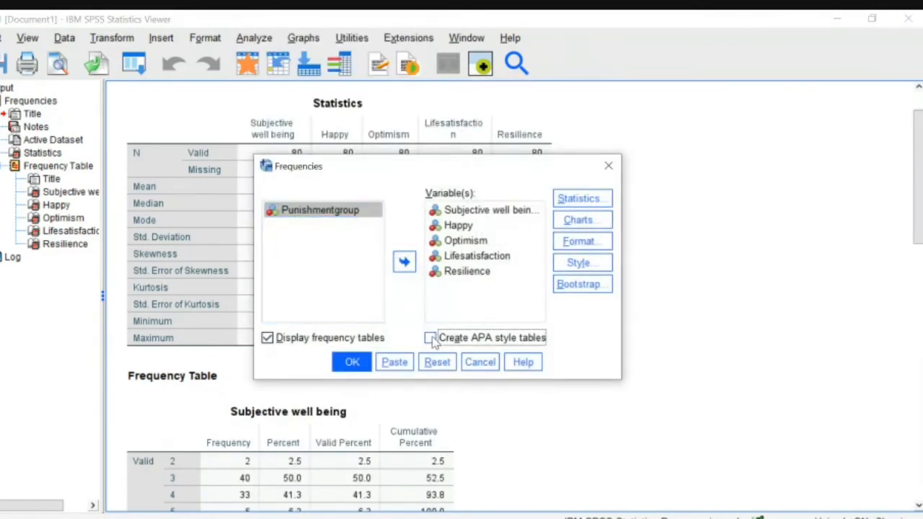
click(350, 214)
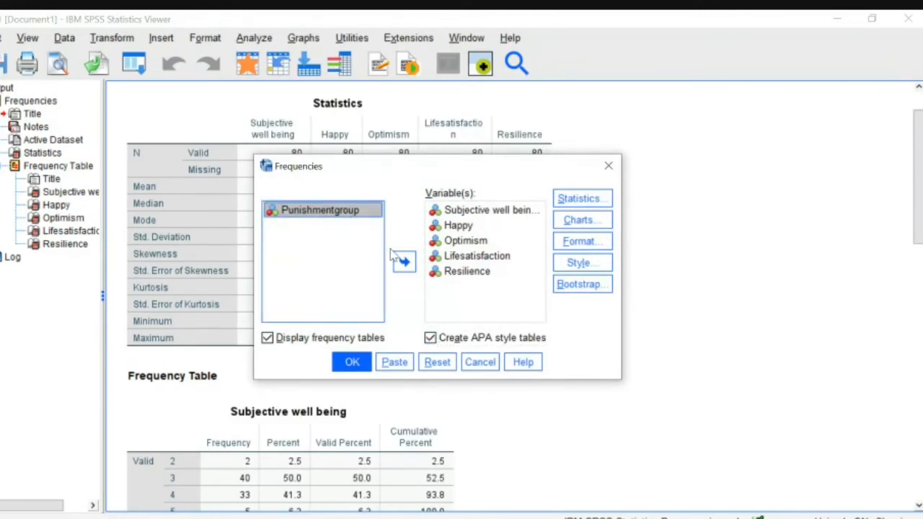
click(401, 261)
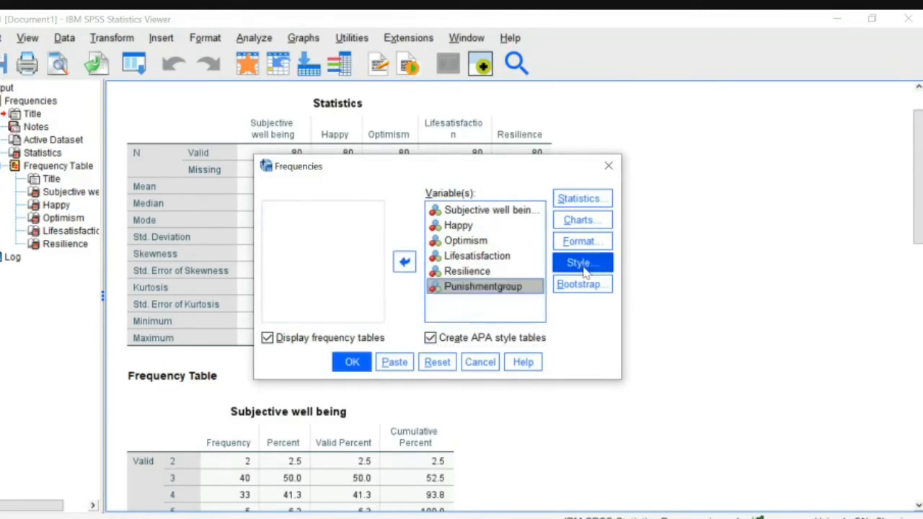
click(344, 366)
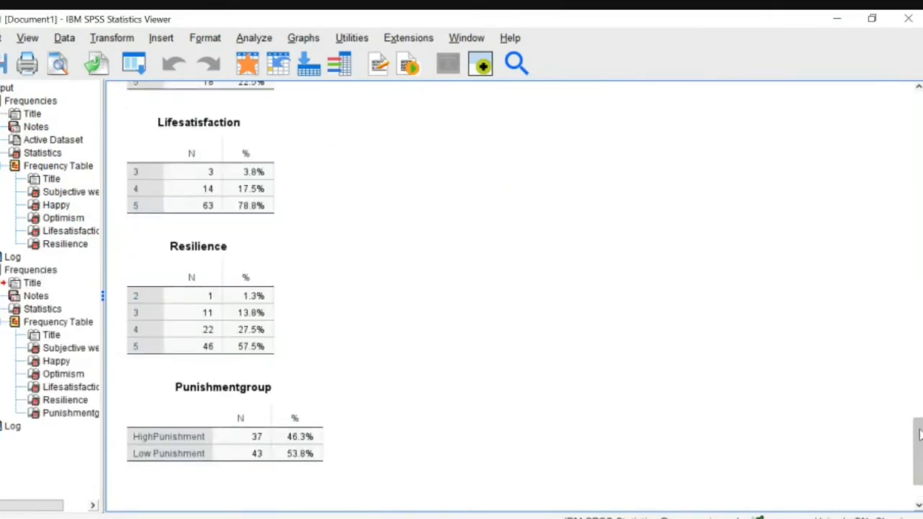
drag(916, 444, 917, 446)
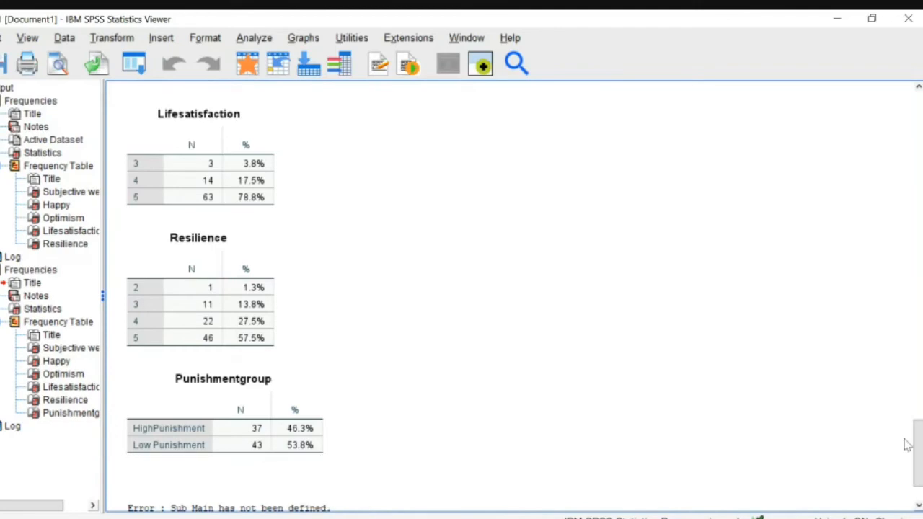
Step: Set up a Descriptives analysis with all six variables, from Subjective well being through Punishmentgroup
click(115, 39)
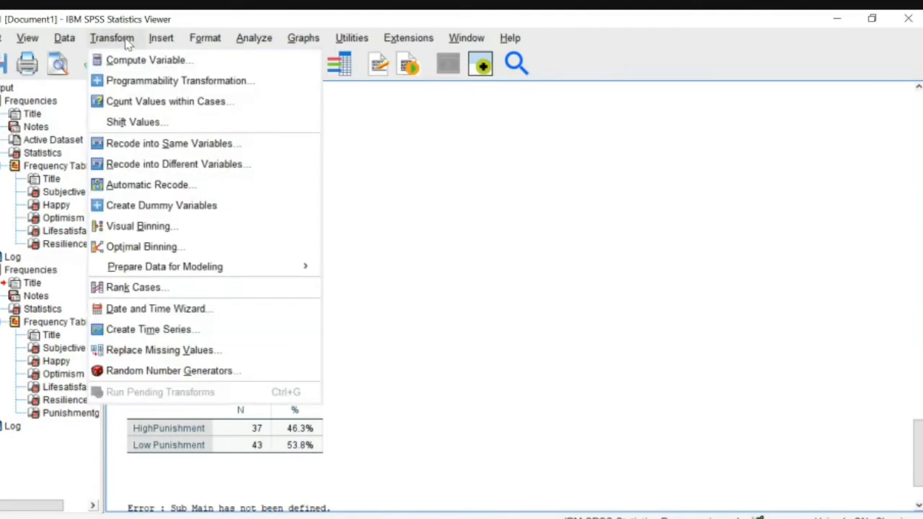
mouse_move(163, 37)
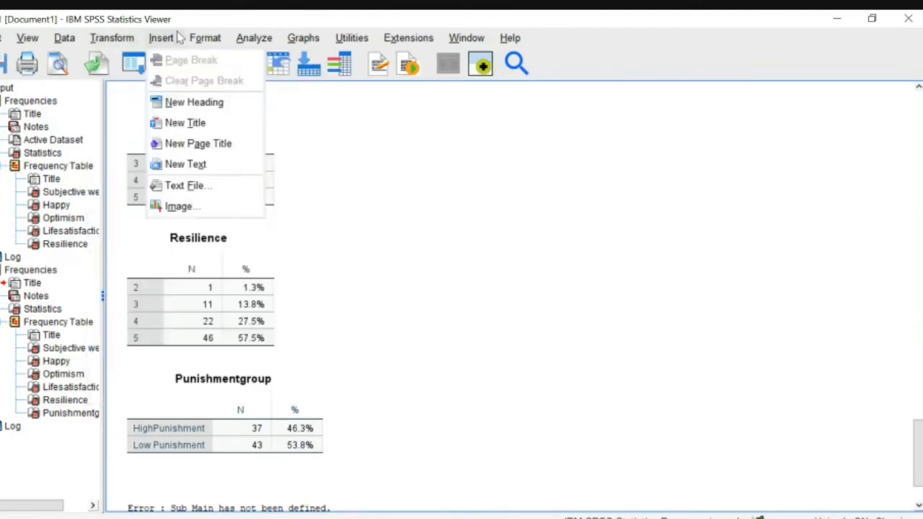
mouse_move(253, 37)
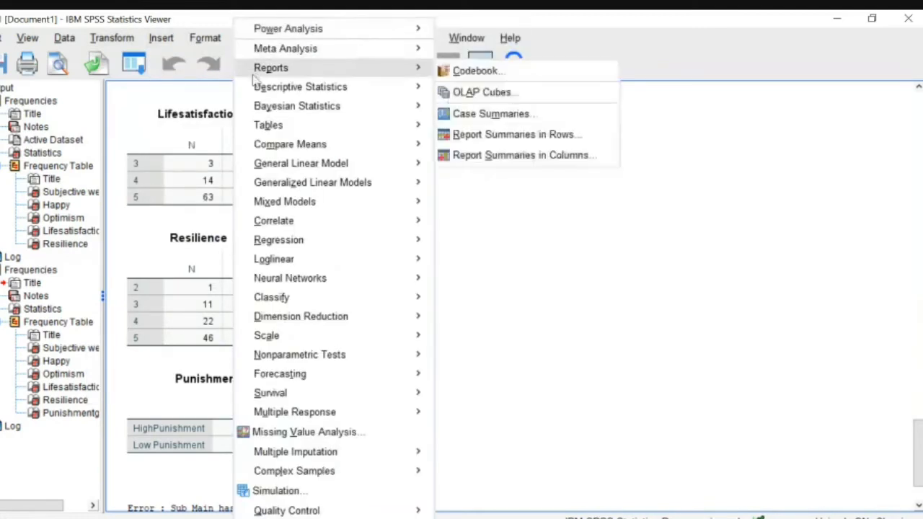
mouse_move(258, 89)
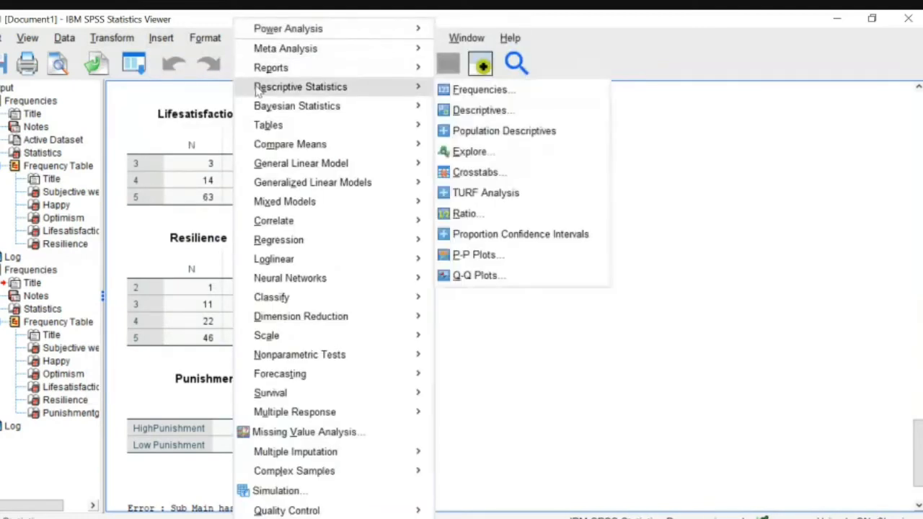
click(457, 111)
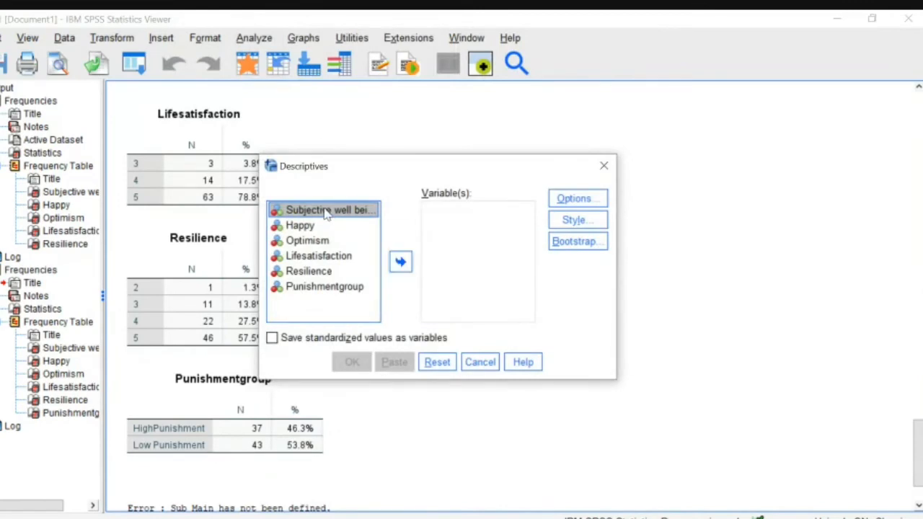
key(shift+Down)
key(shift+Down)
key(shift+Down)
key(shift+Down)
key(shift+Down)
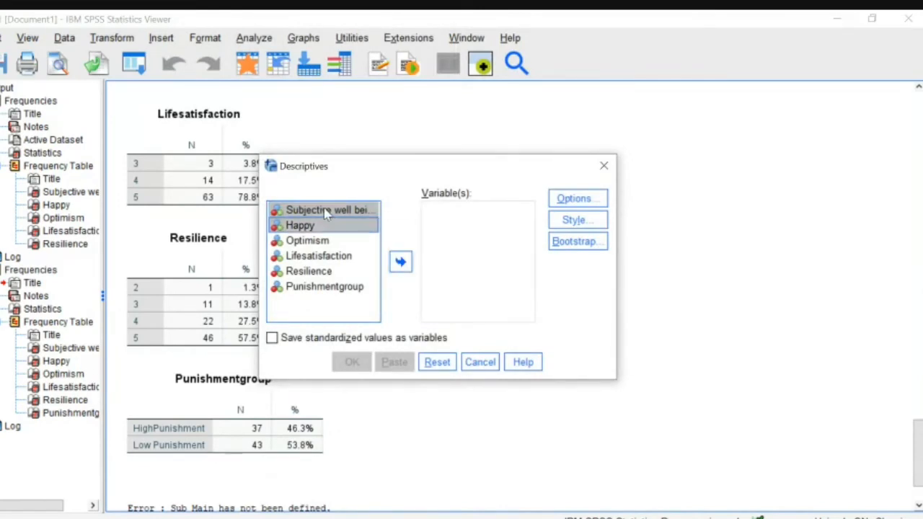
click(401, 262)
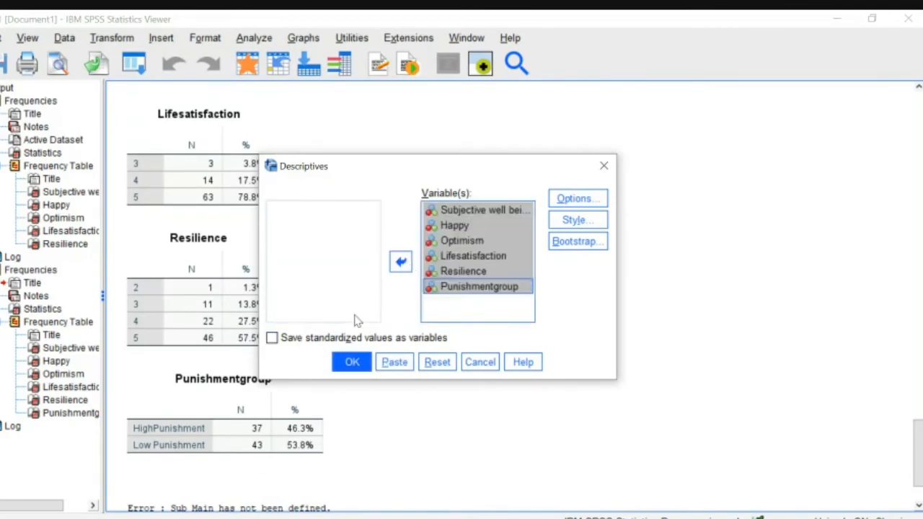
Step: Close the Descriptives analysis without running it
click(604, 167)
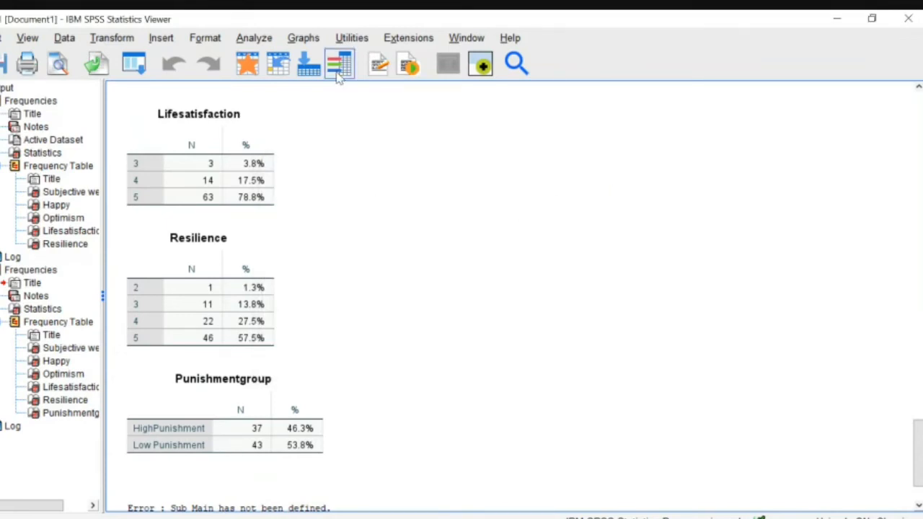
click(302, 40)
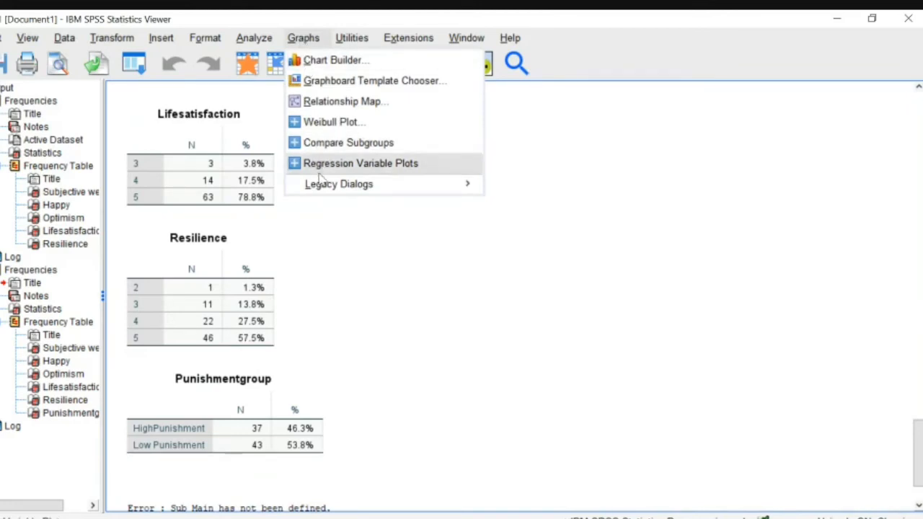
mouse_move(393, 184)
click(430, 255)
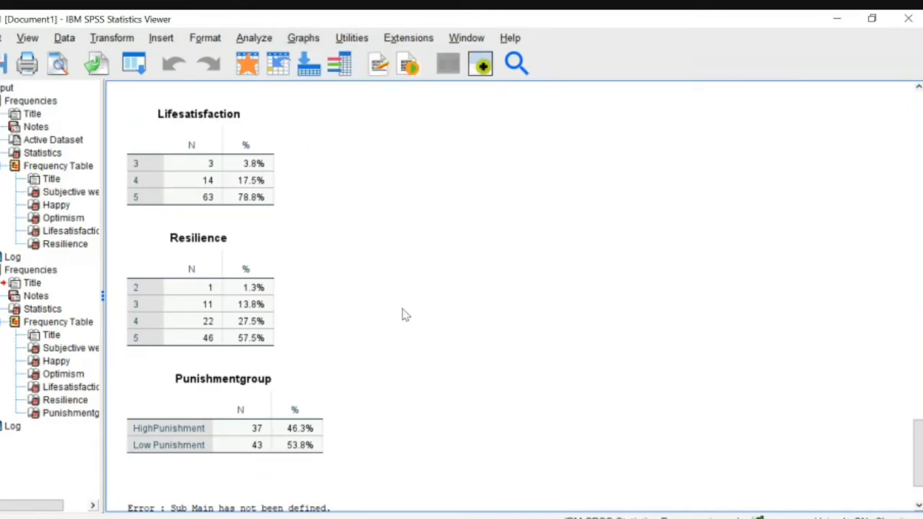
Step: Return to the Data Editor and create a histogram of the Subjective well being variable
mouse_move(591, 515)
click(519, 468)
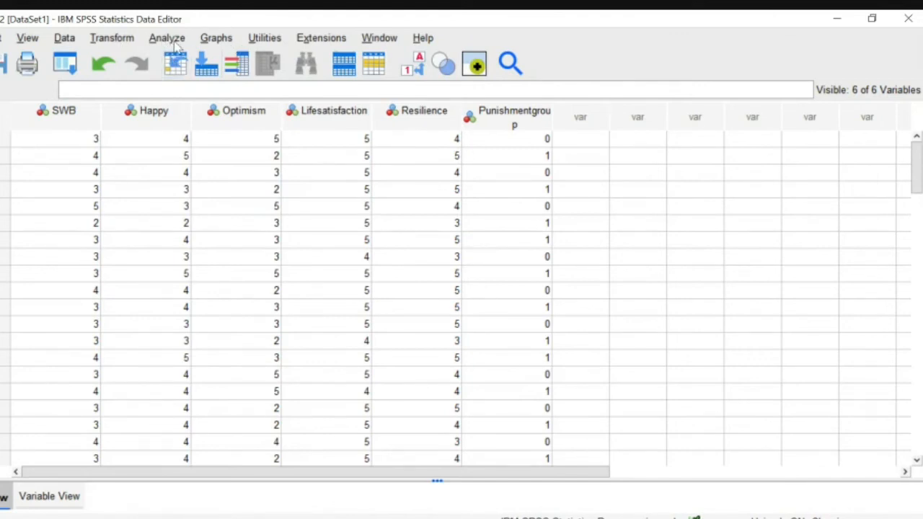
click(210, 42)
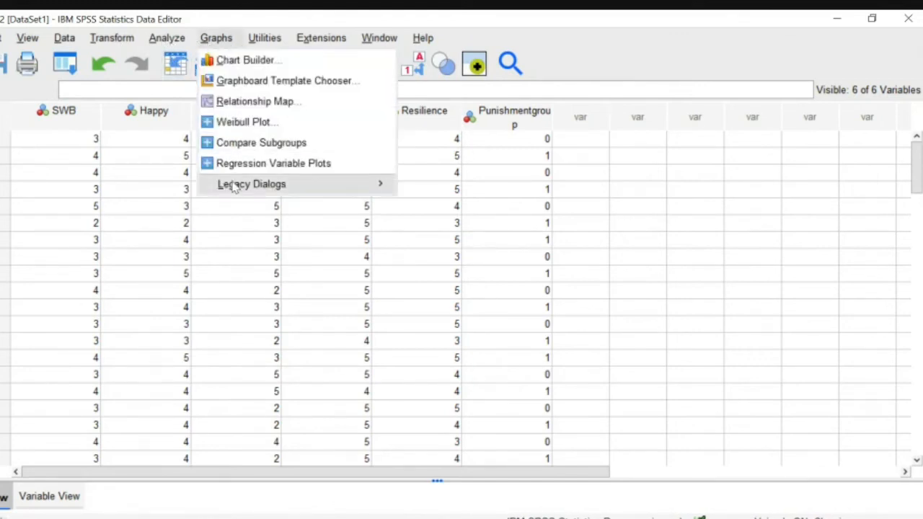
mouse_move(234, 186)
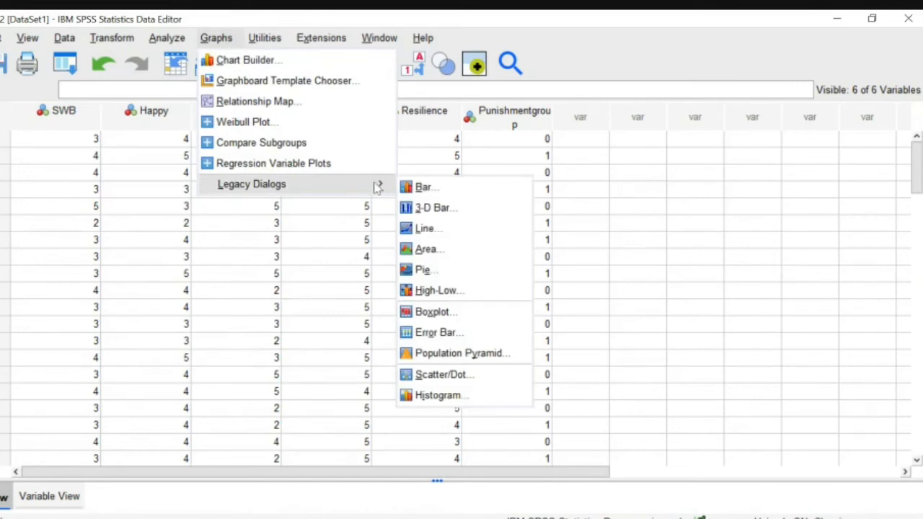
click(434, 396)
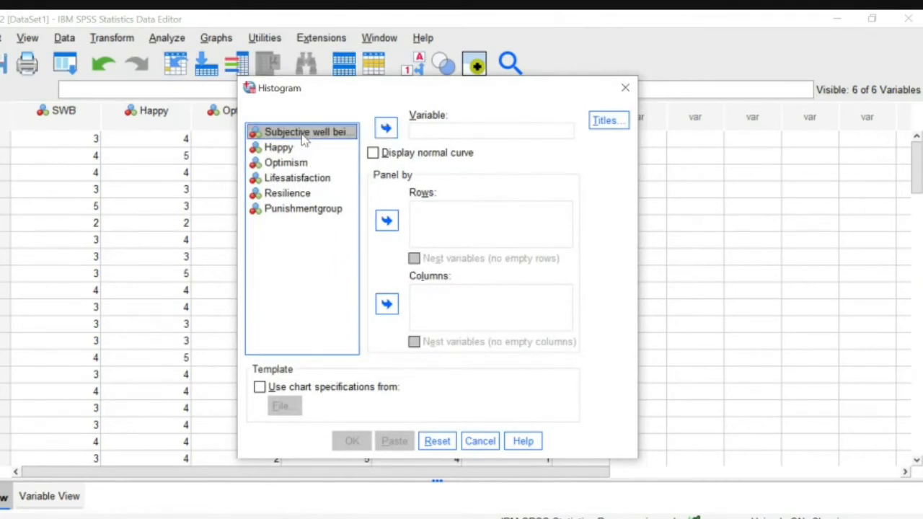
click(386, 128)
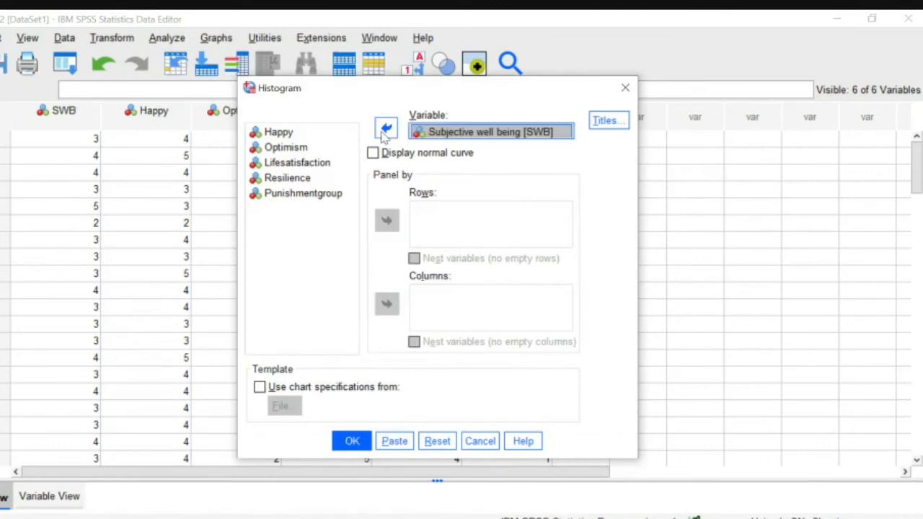
click(292, 133)
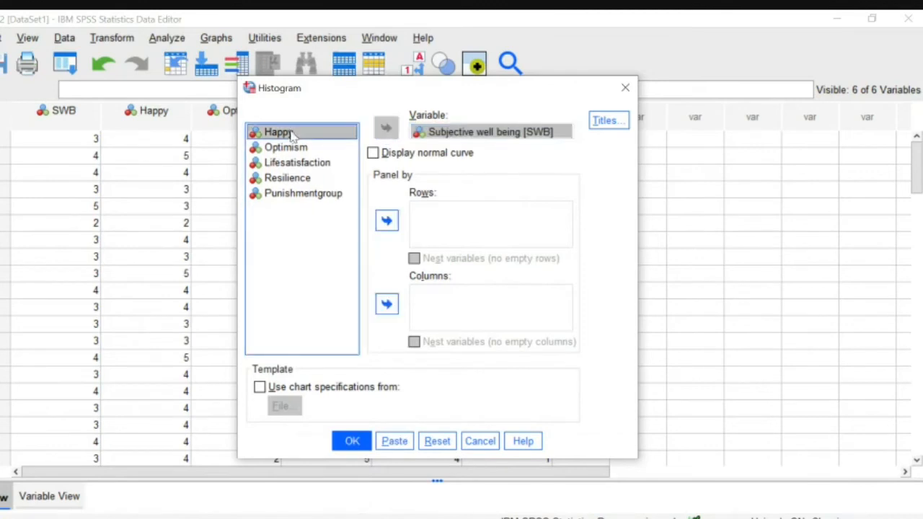
click(352, 443)
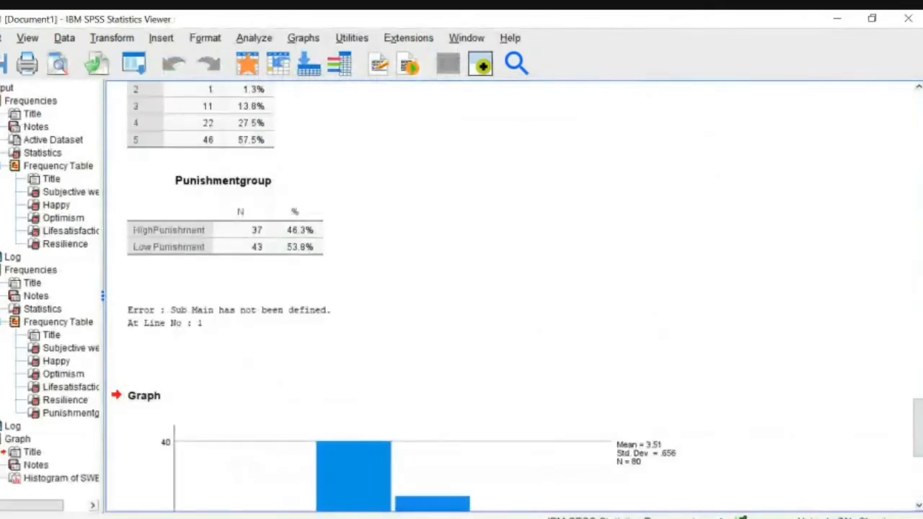
drag(919, 423, 922, 467)
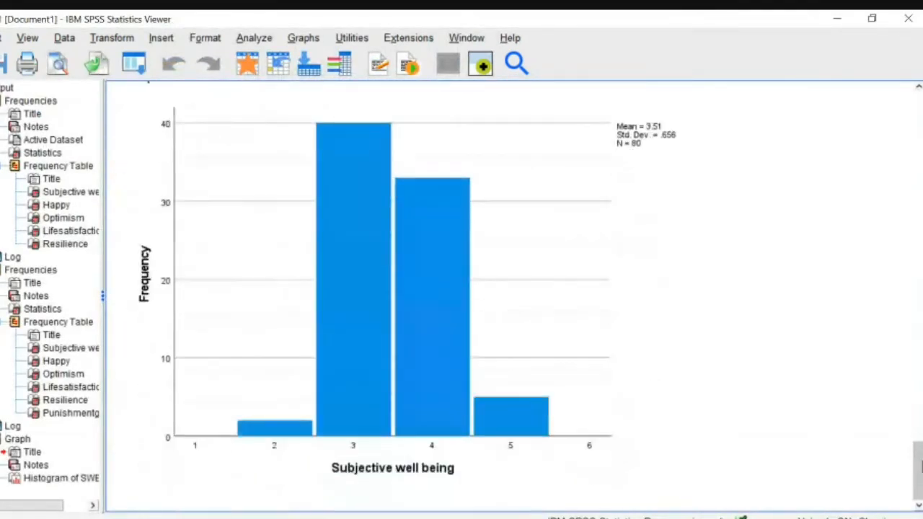
Step: Open the Subjective well being histogram in the Chart Editor and add a Normal distribution curve with automatic parameters
click(488, 327)
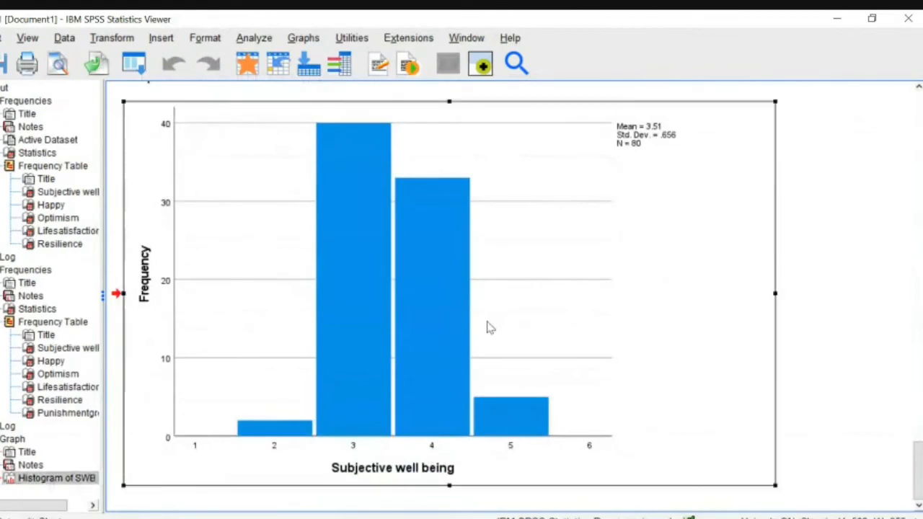
double_click(487, 328)
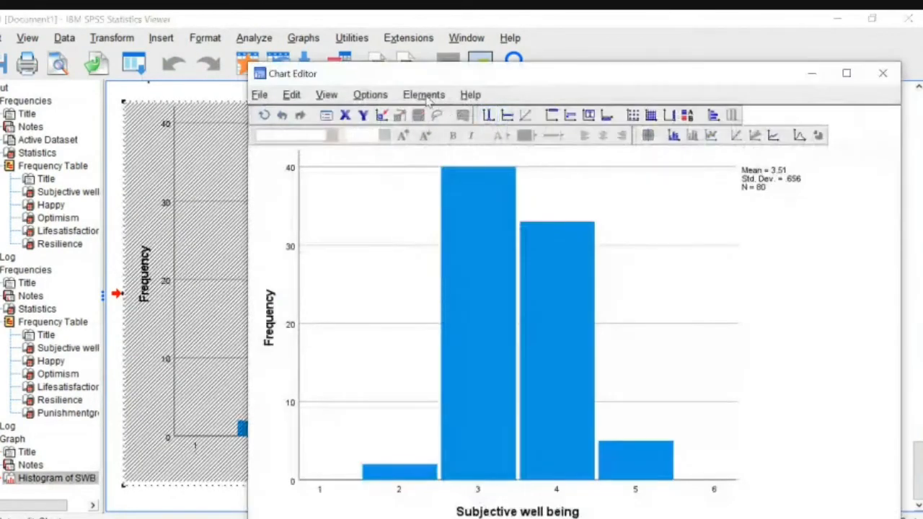
click(425, 95)
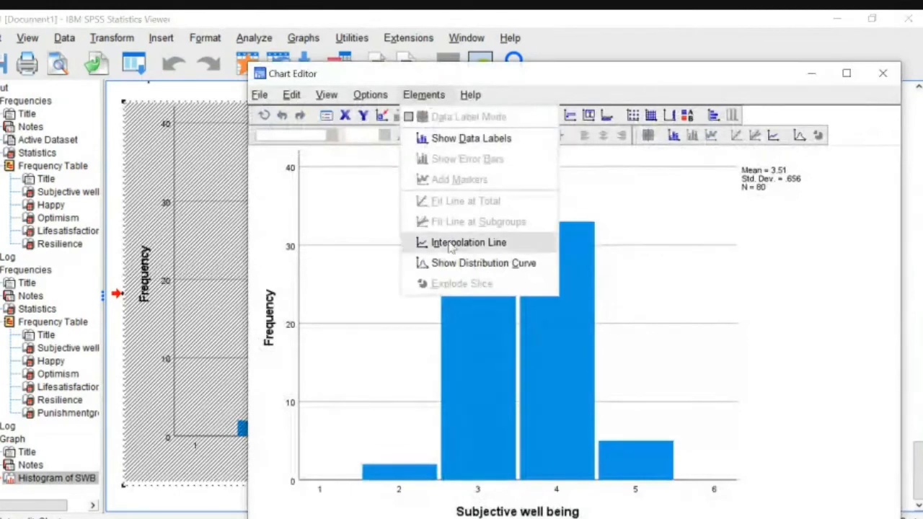
click(455, 263)
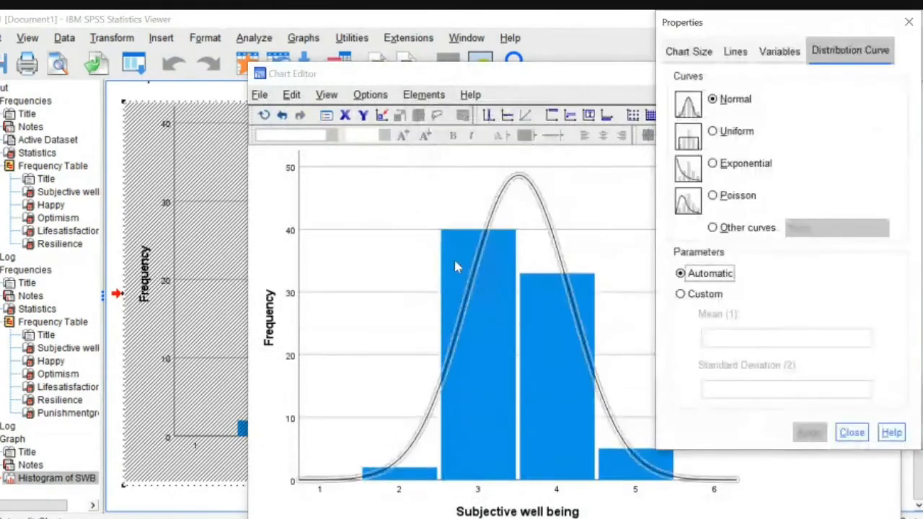
click(852, 432)
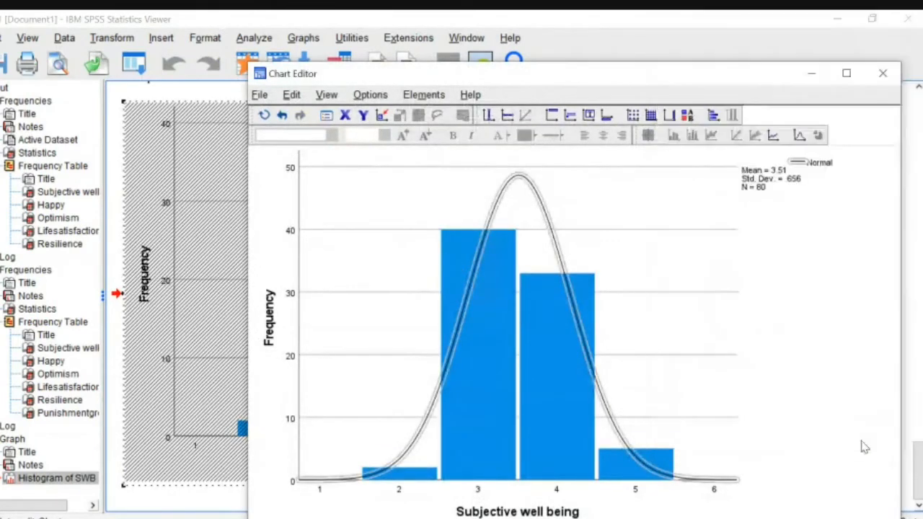
click(424, 96)
click(591, 195)
click(884, 75)
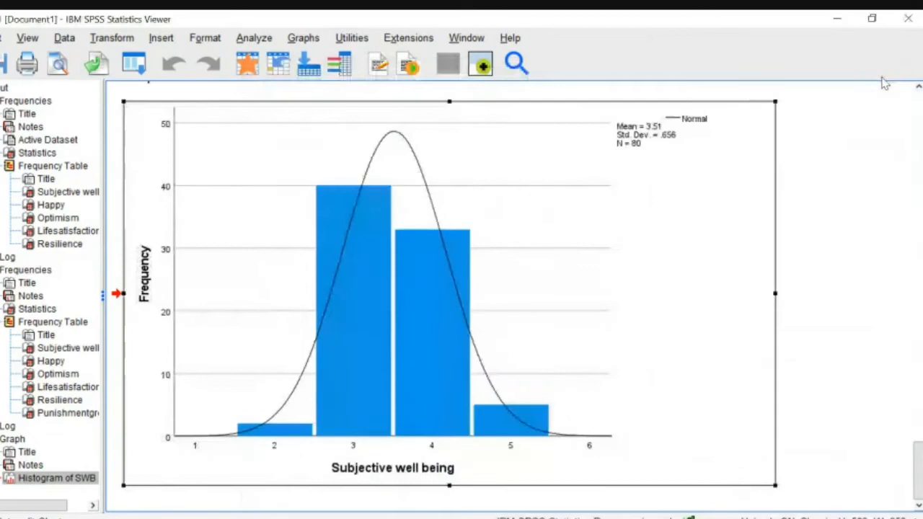
Step: Show Count data labels on the bars of the Subjective well being histogram and try the Manual label position
double_click(452, 277)
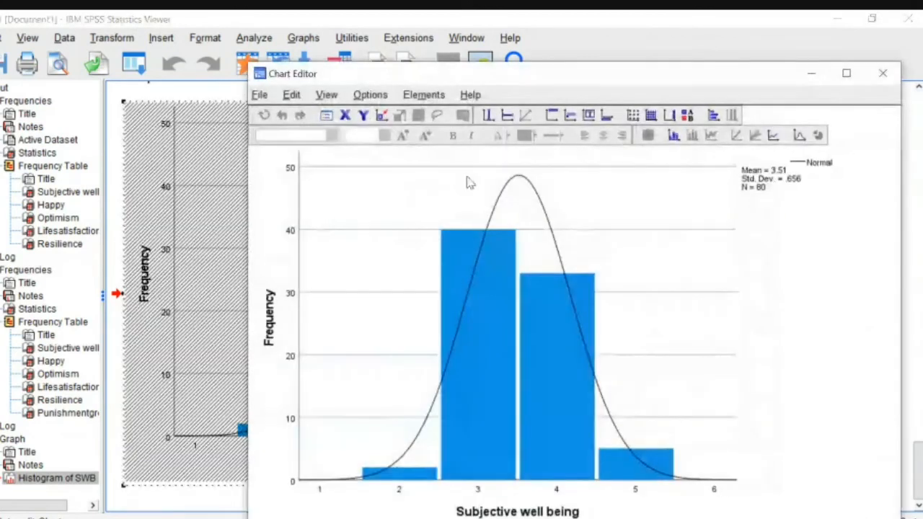
click(421, 96)
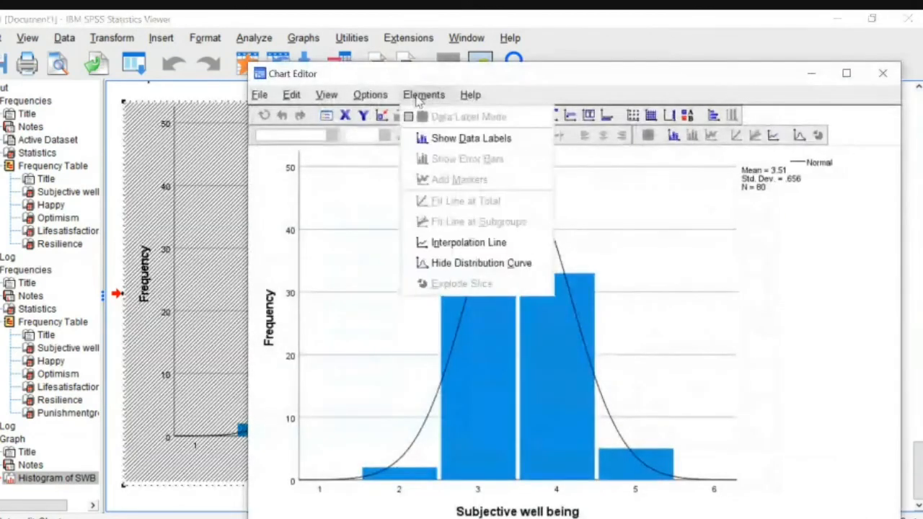
click(431, 145)
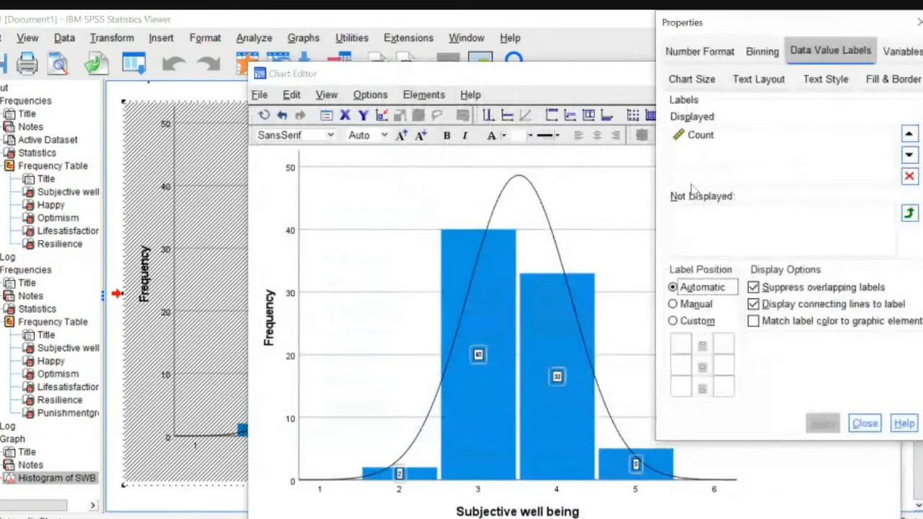
click(681, 307)
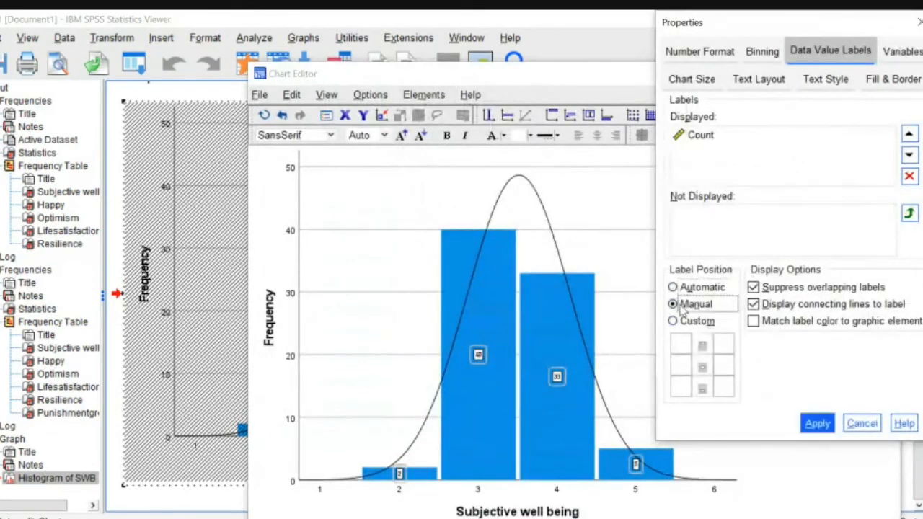
click(816, 424)
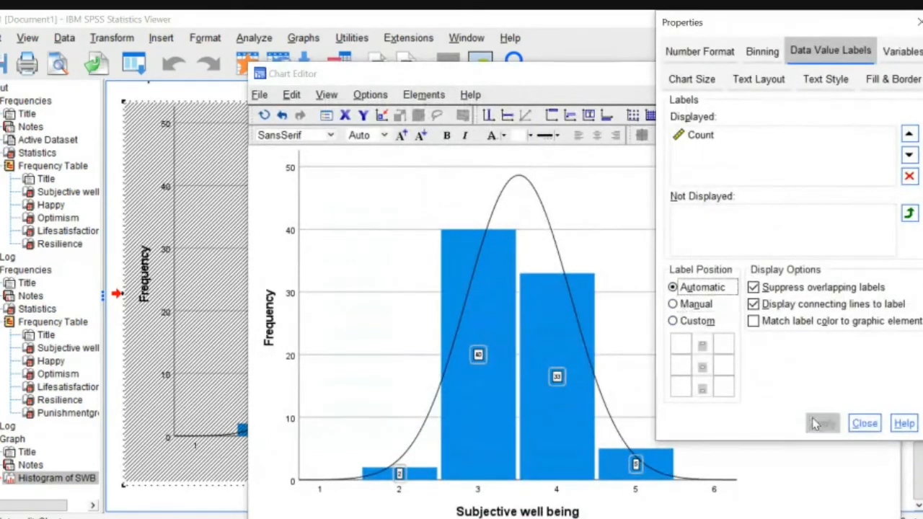
click(864, 424)
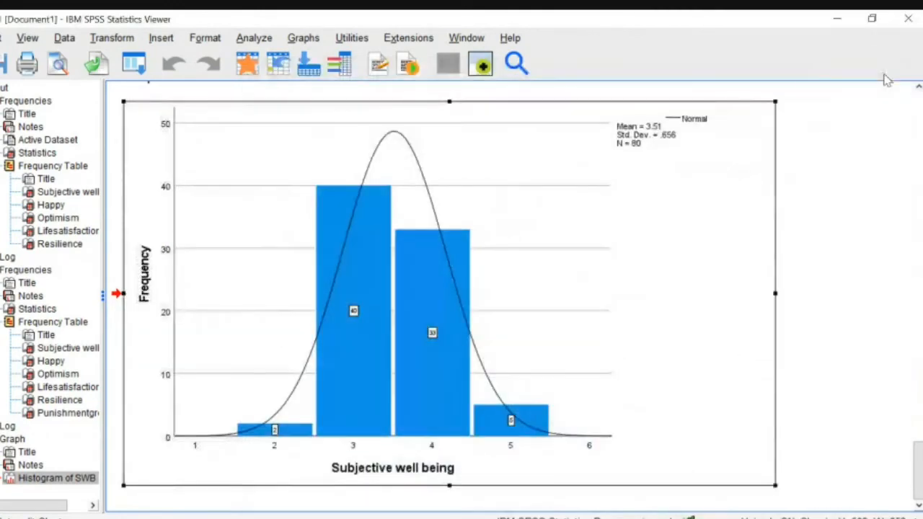
click(882, 72)
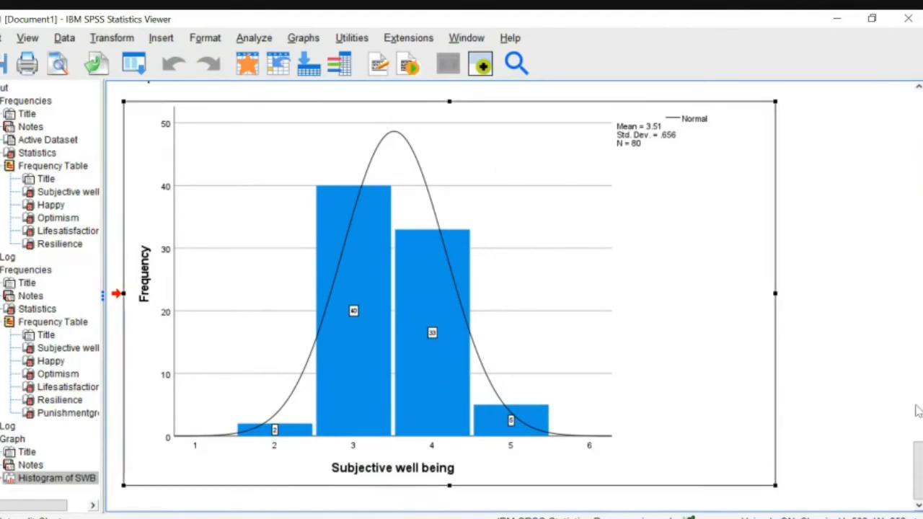
Step: Examine the Statistics table of the five well-being variables in the first Frequencies output
drag(921, 482, 921, 139)
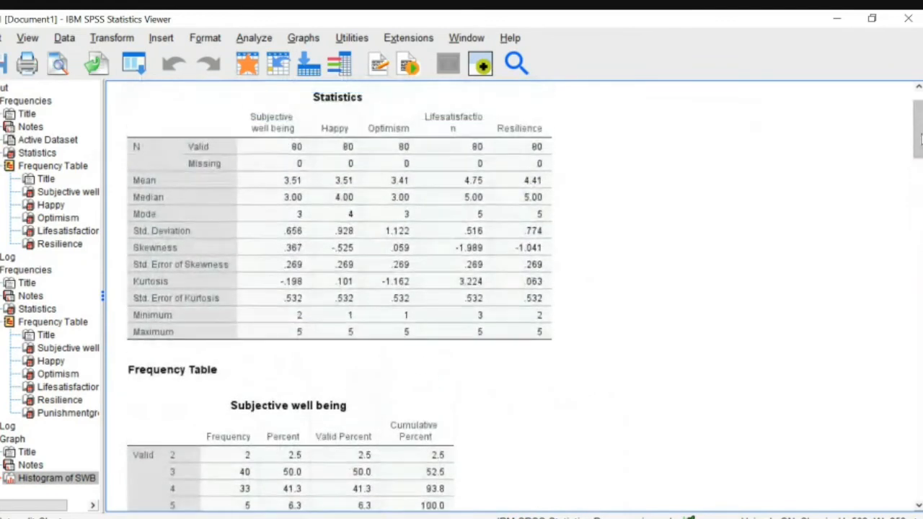
click(542, 233)
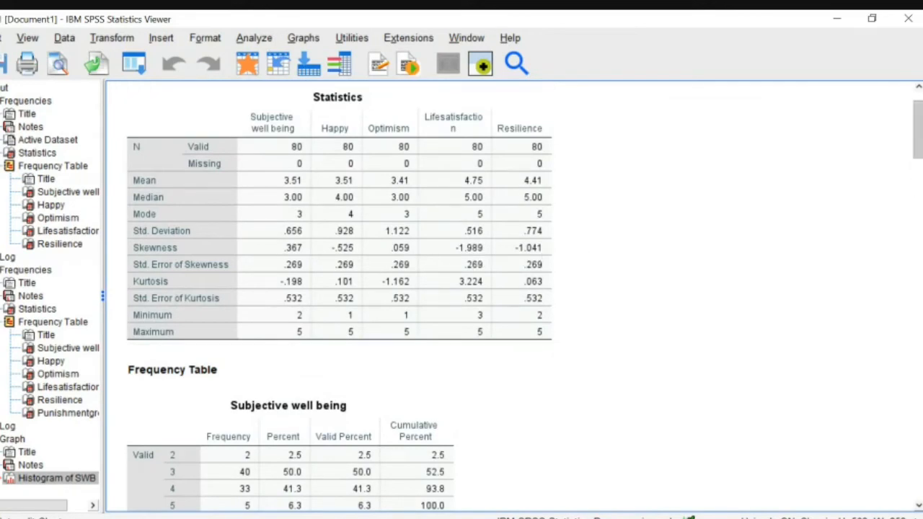
drag(918, 135, 918, 467)
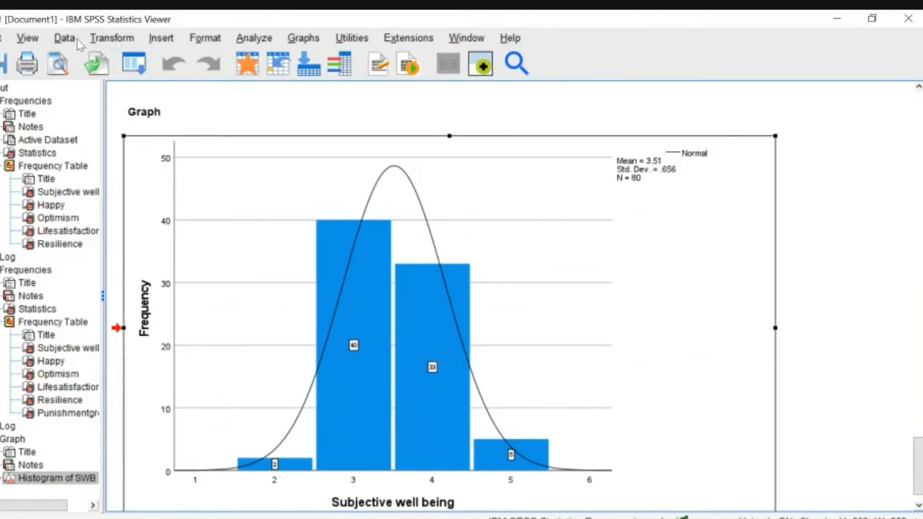
Step: Create a second histogram of Subjective well being with the normal curve display enabled, and view it in the output
click(301, 42)
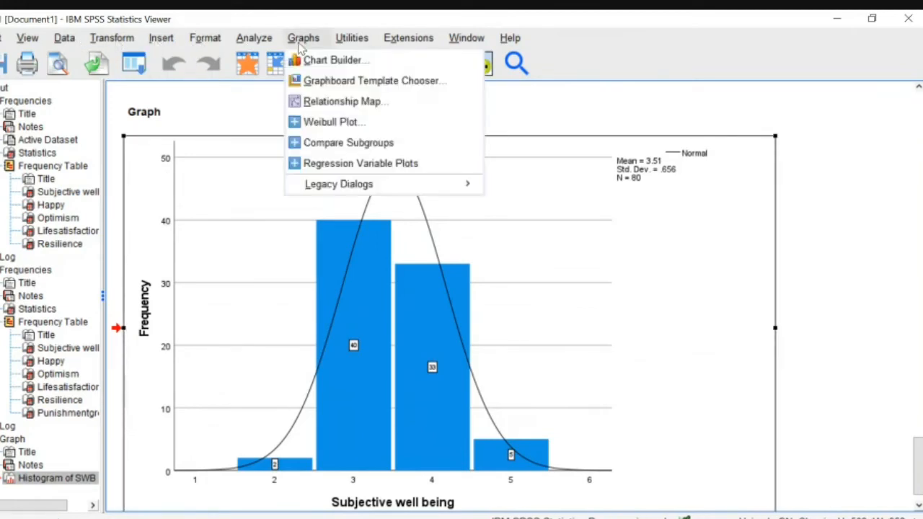
mouse_move(328, 186)
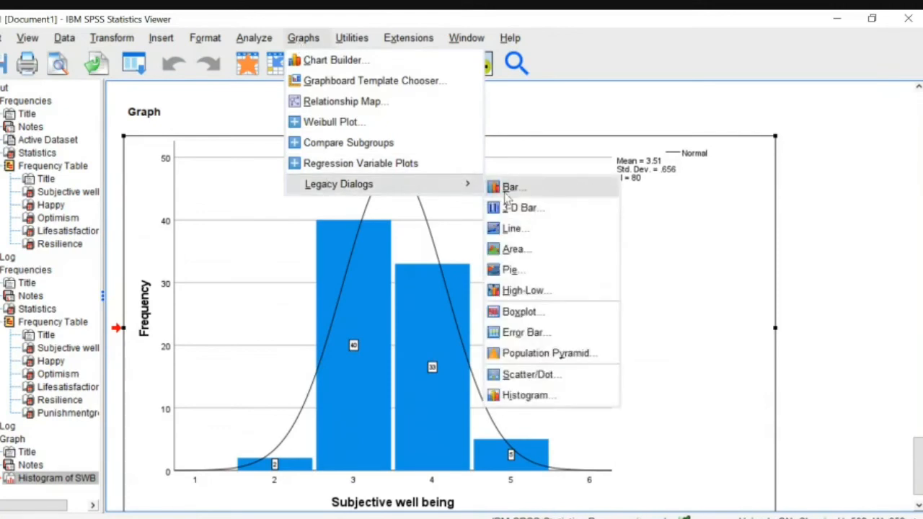
click(516, 398)
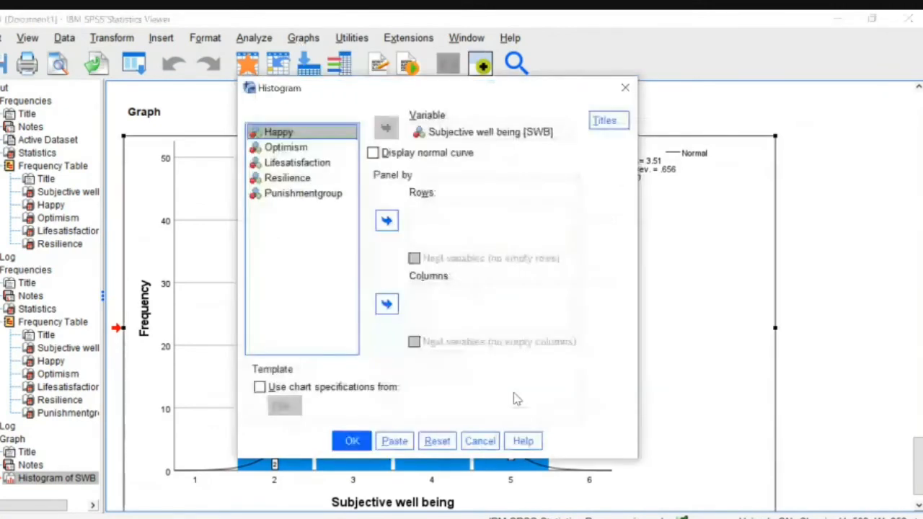
click(281, 148)
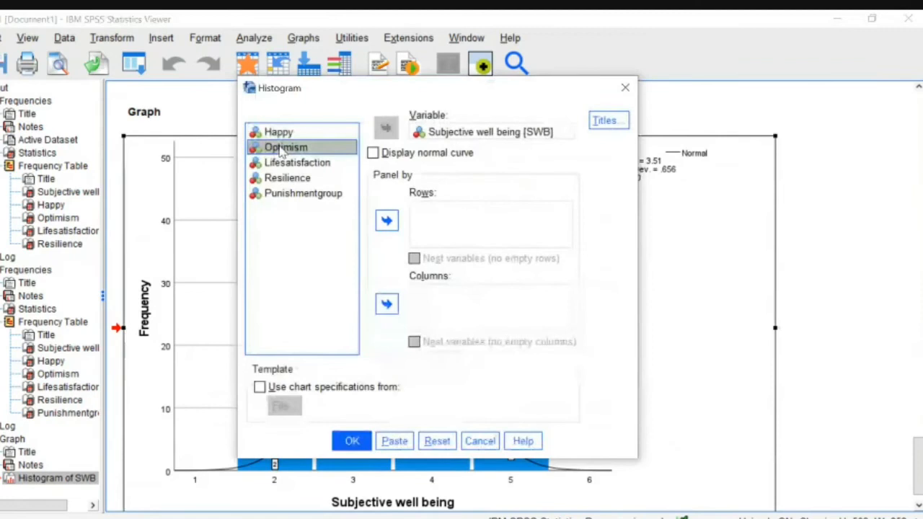
click(374, 155)
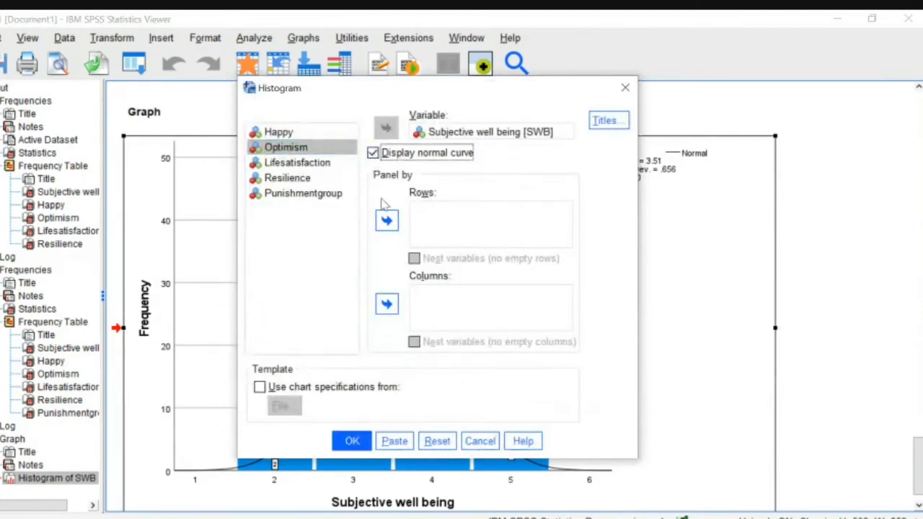
click(351, 439)
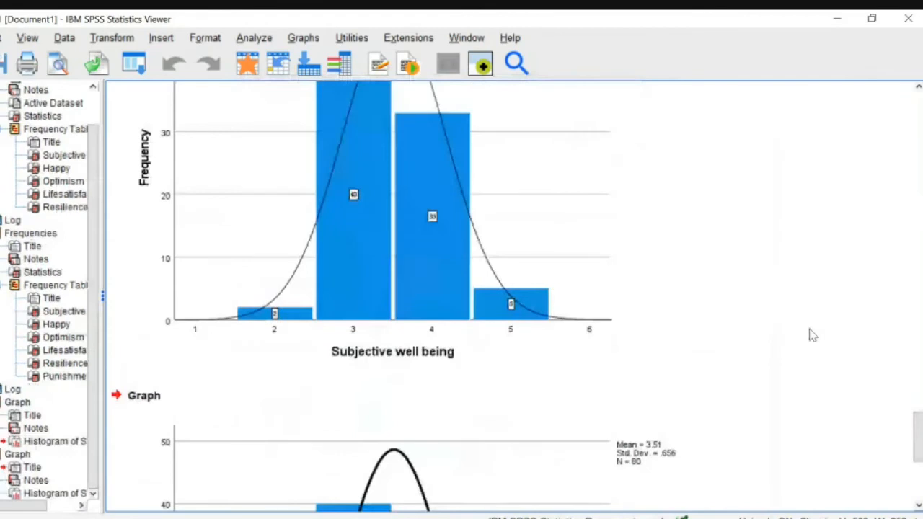
drag(920, 437, 921, 470)
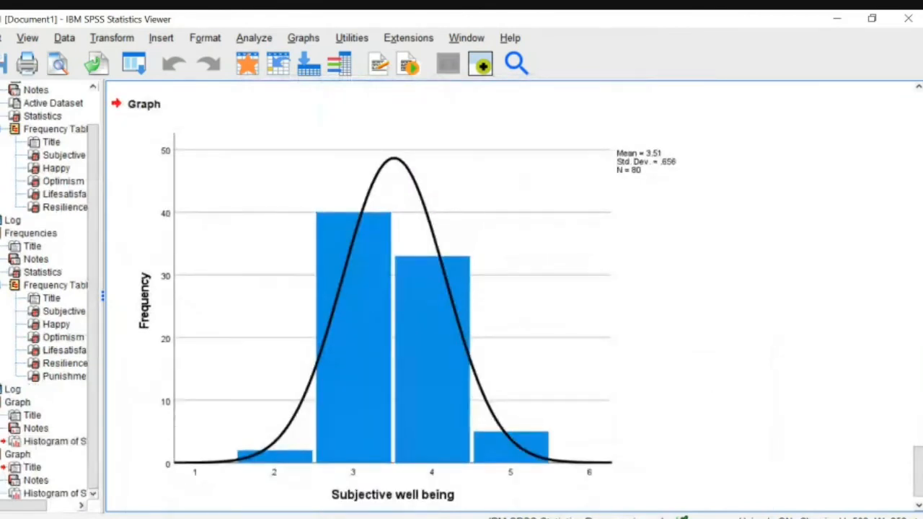
scroll(915, 453, up, 4)
drag(917, 442, 918, 477)
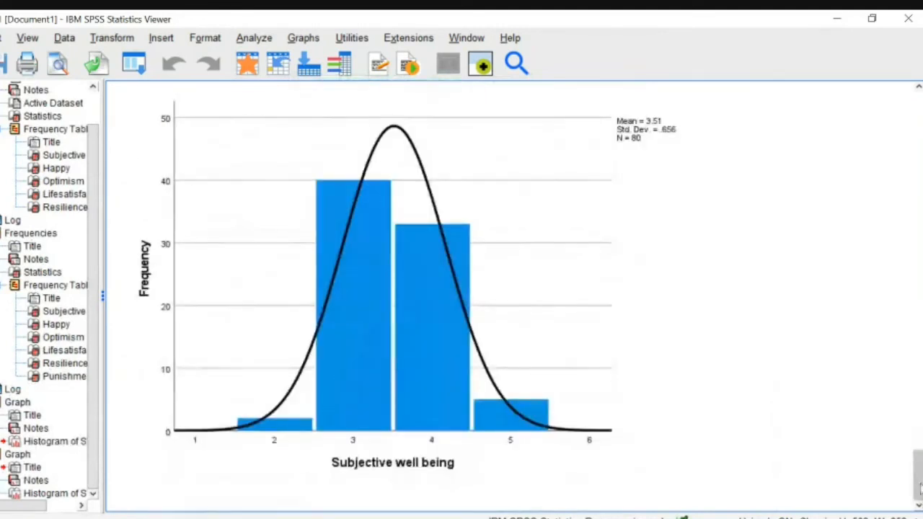
Step: Create a histogram of Happy in place of Subjective well being, keeping the normal curve display, and view it in the output
click(306, 41)
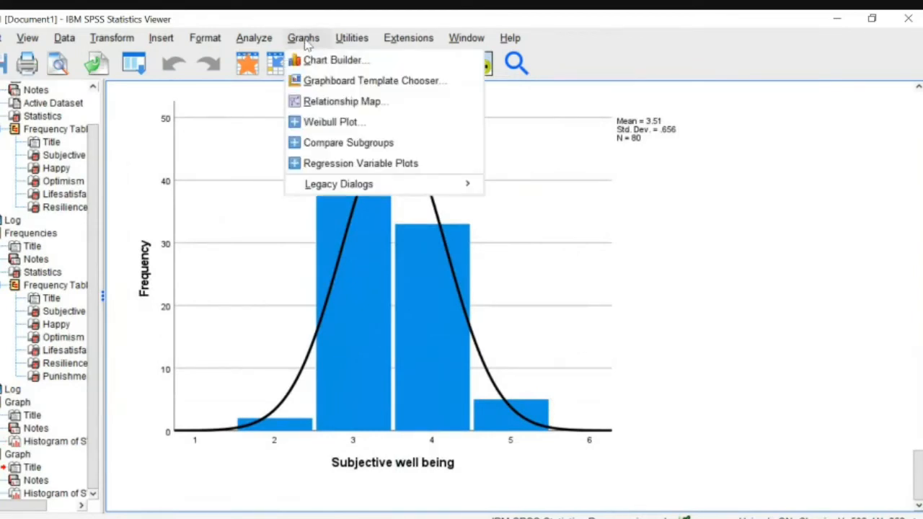
mouse_move(328, 185)
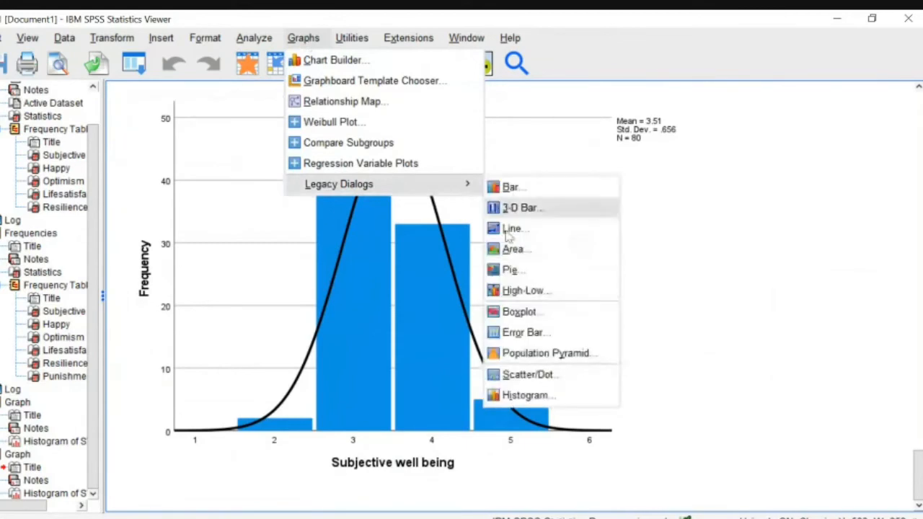
click(510, 396)
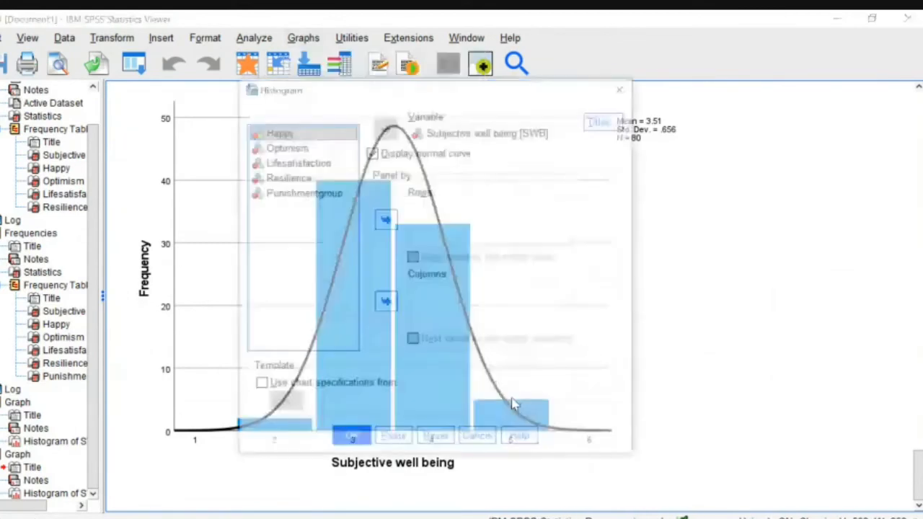
click(476, 132)
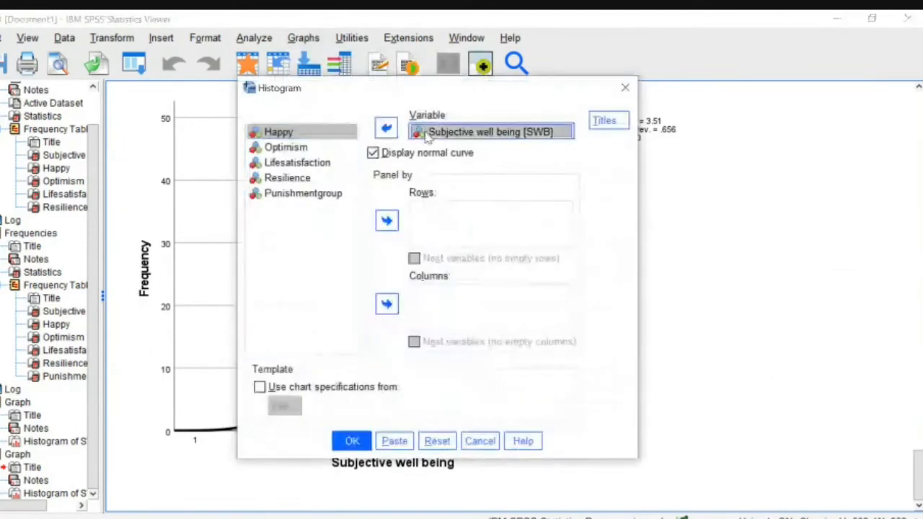
click(386, 129)
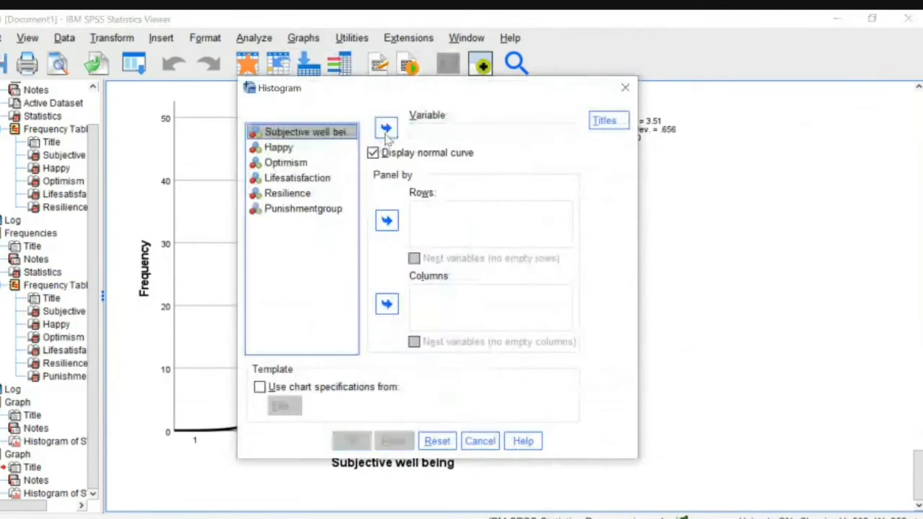
click(291, 148)
click(385, 128)
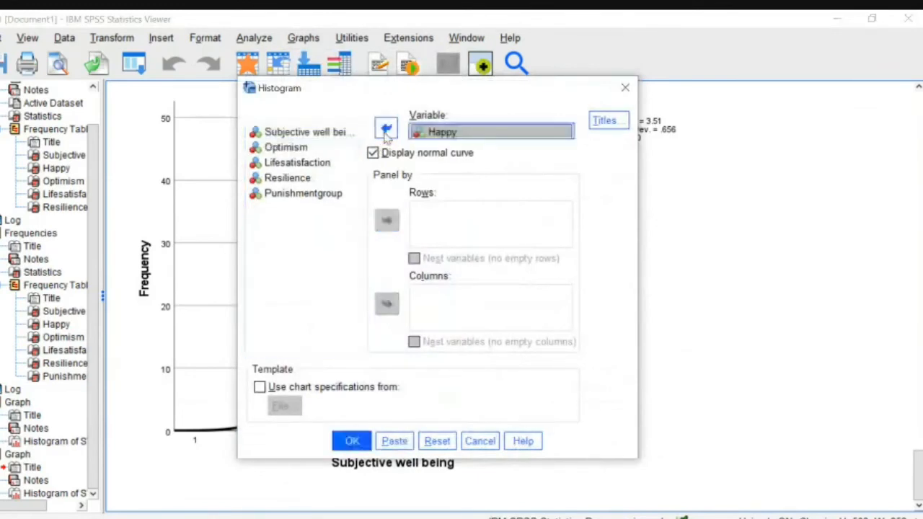
click(349, 443)
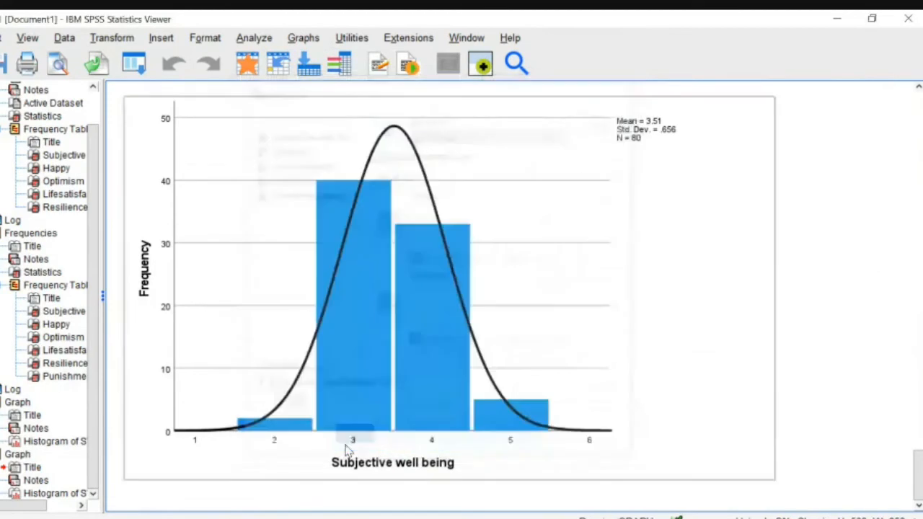
drag(915, 433, 916, 472)
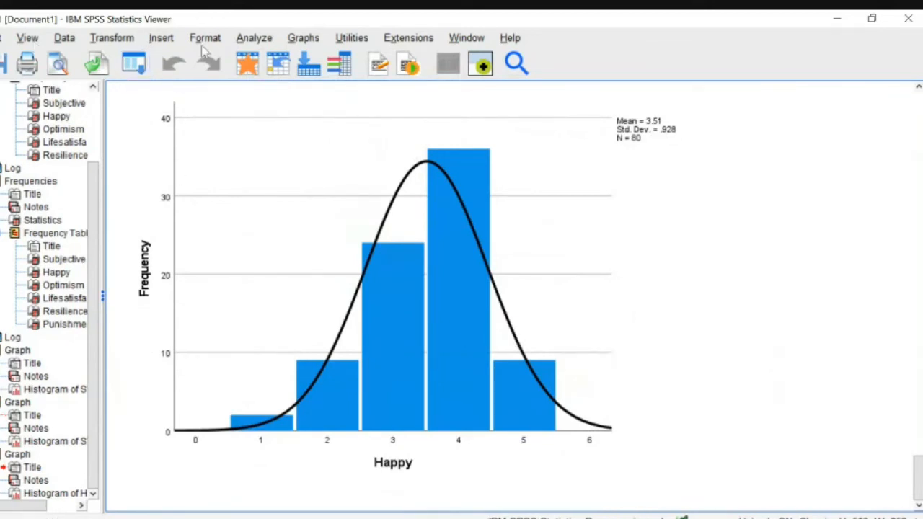
Step: Create a histogram of Optimism with the normal curve displayed and bring it into view in the output
click(308, 40)
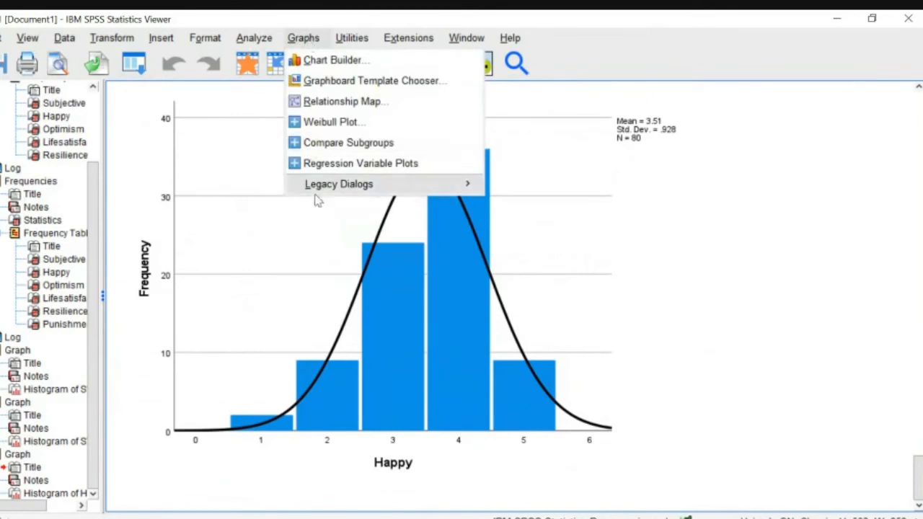
mouse_move(315, 193)
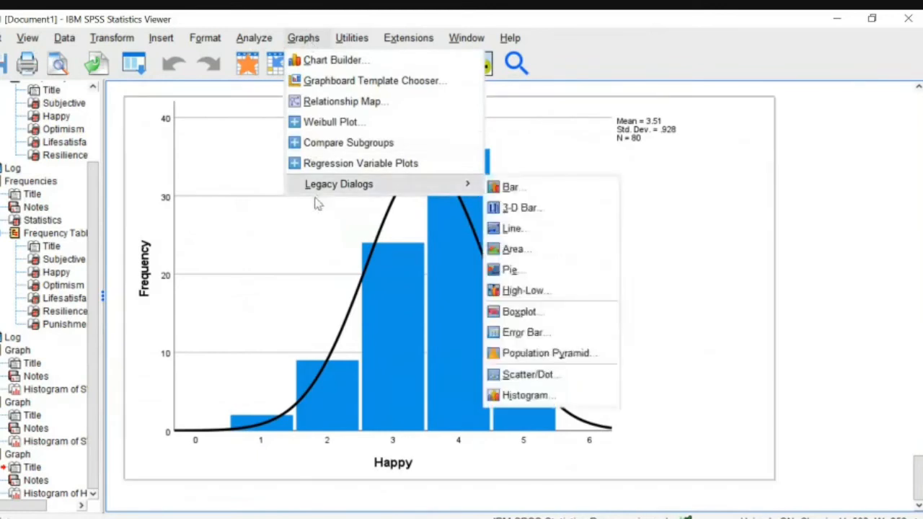
click(505, 400)
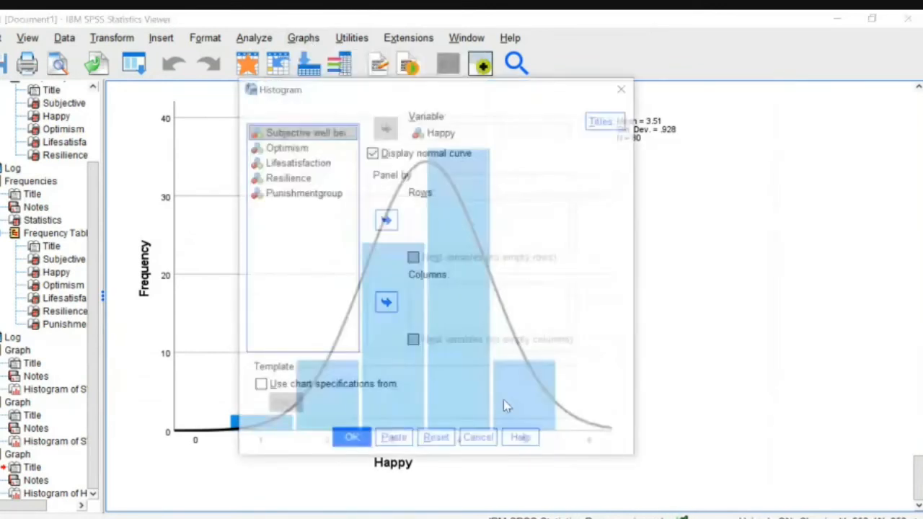
click(387, 129)
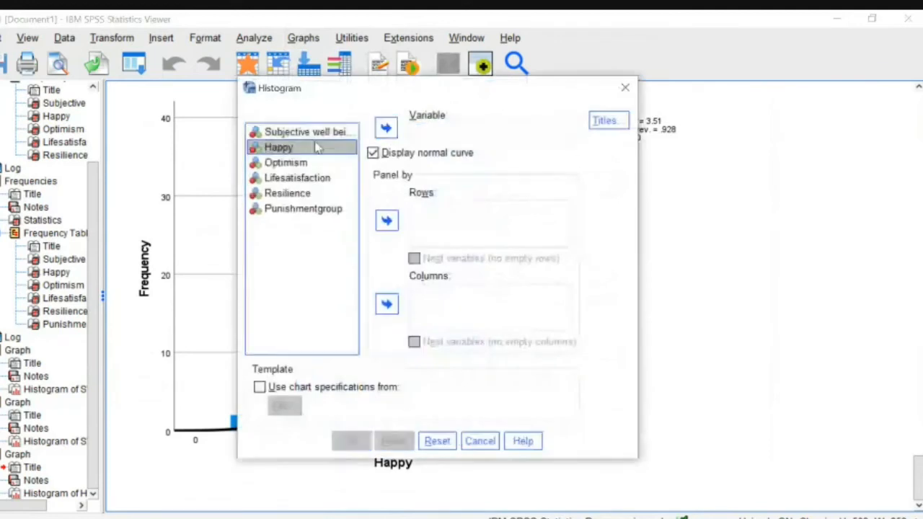
click(292, 164)
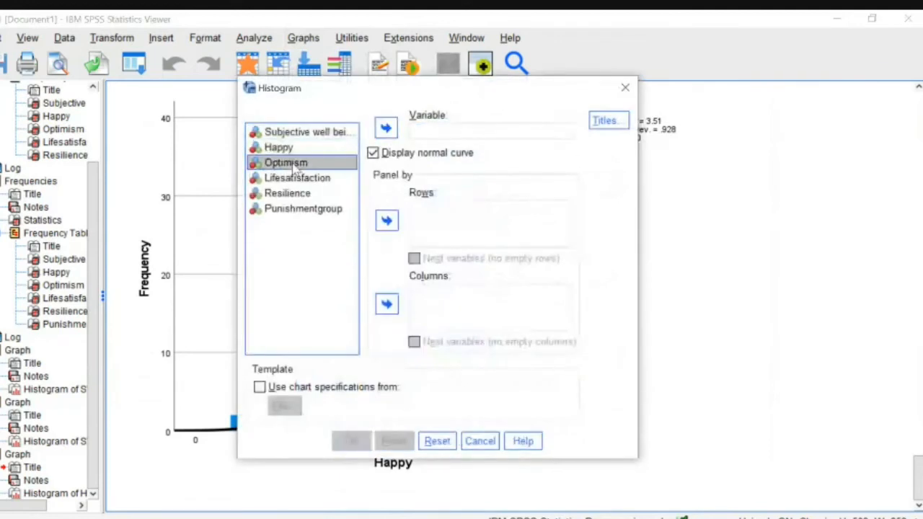
click(386, 127)
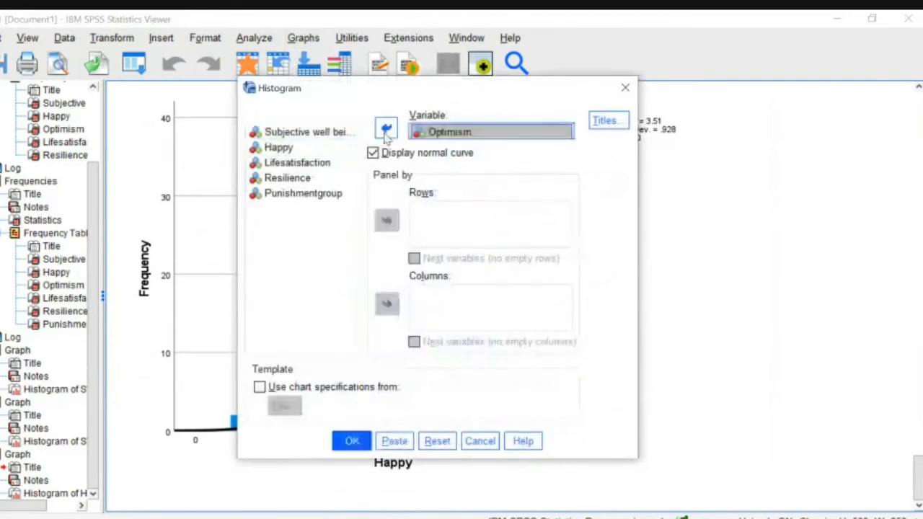
click(352, 441)
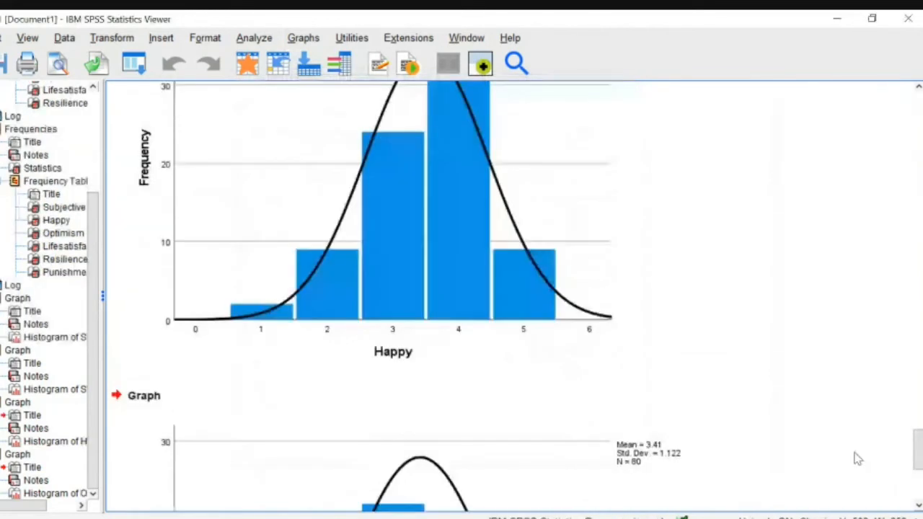
drag(918, 454, 919, 483)
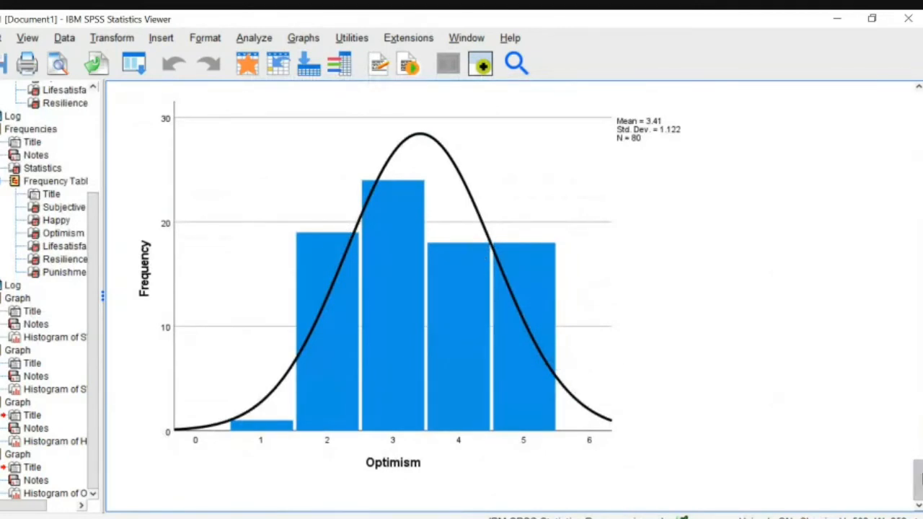
Step: Examine the Statistics table of the second Frequencies output, including Punishmentgroup, and return to the Optimism histogram
scroll(919, 454, up, 3)
drag(920, 462, 910, 228)
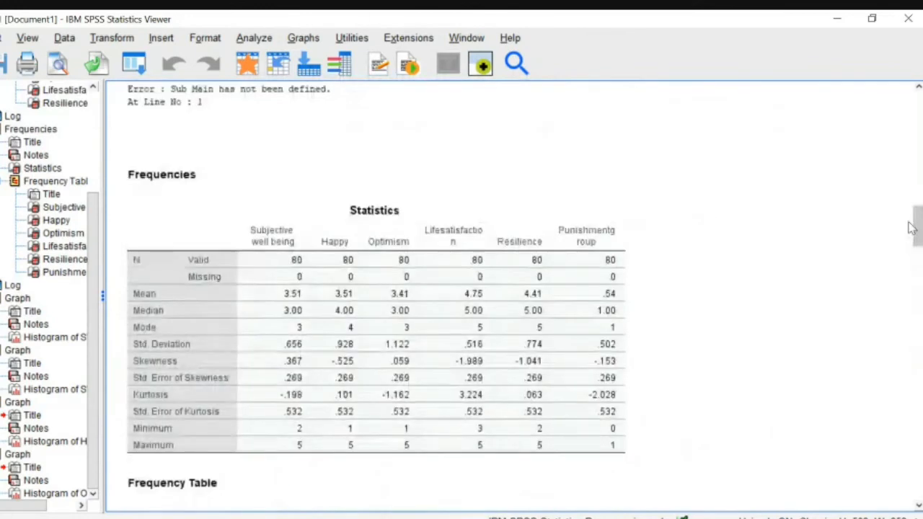
drag(910, 228, 908, 233)
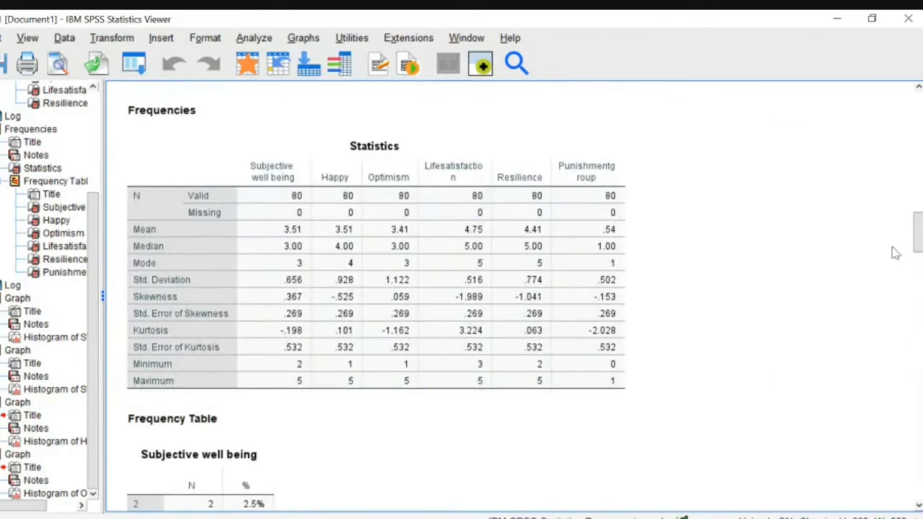
drag(918, 242, 918, 488)
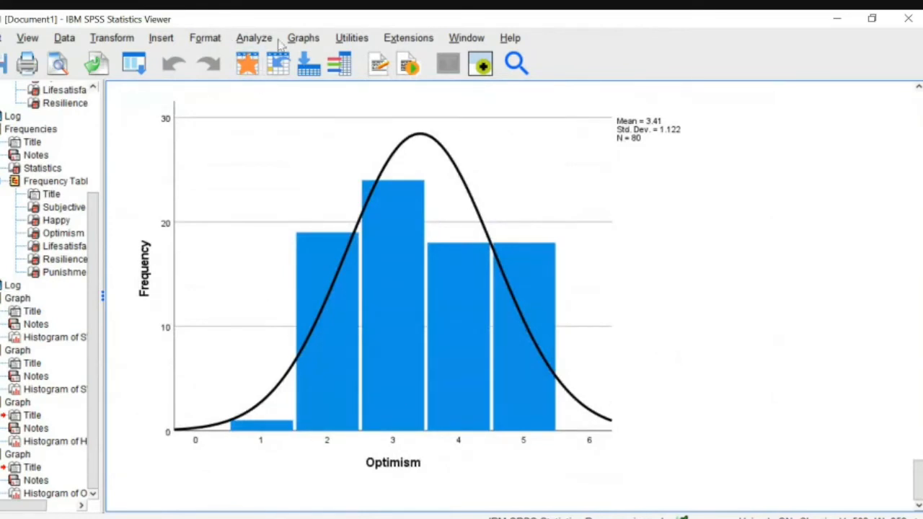
Step: Create a histogram of Lifesatisfaction with the normal curve displayed and view its distribution in the output
click(305, 39)
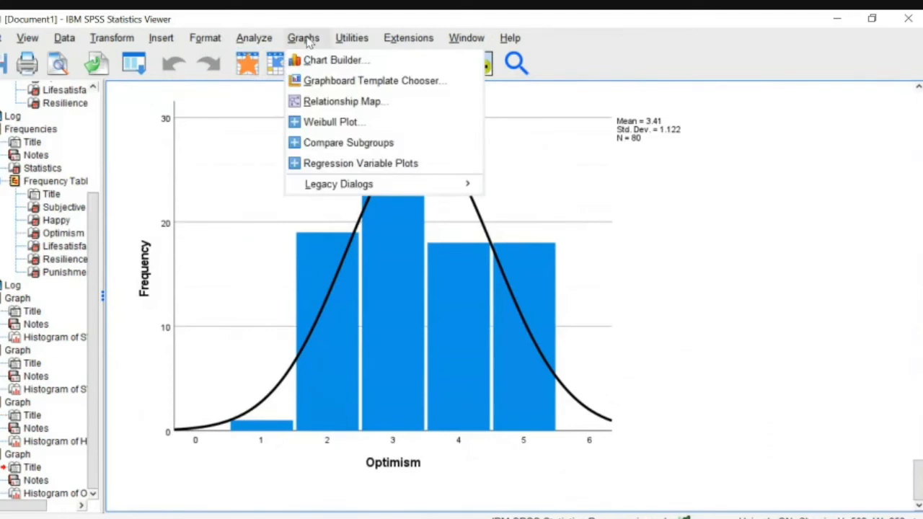
mouse_move(346, 185)
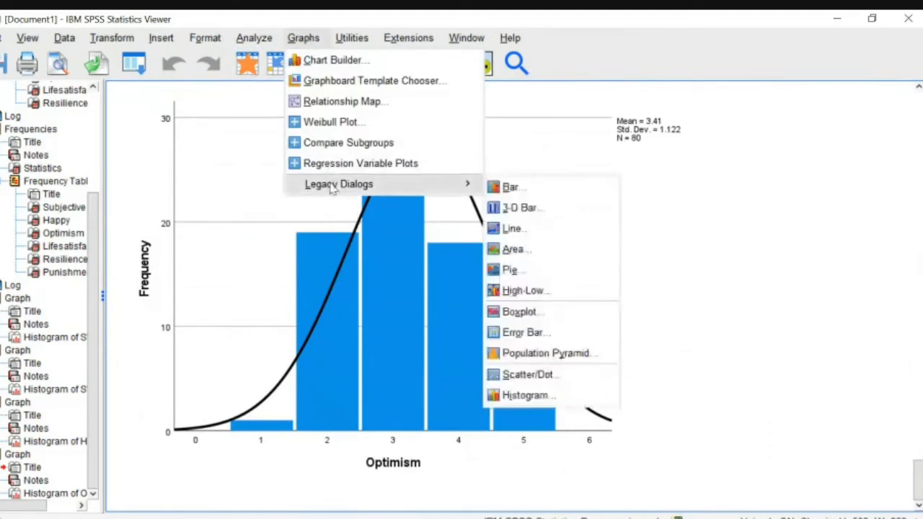
click(524, 395)
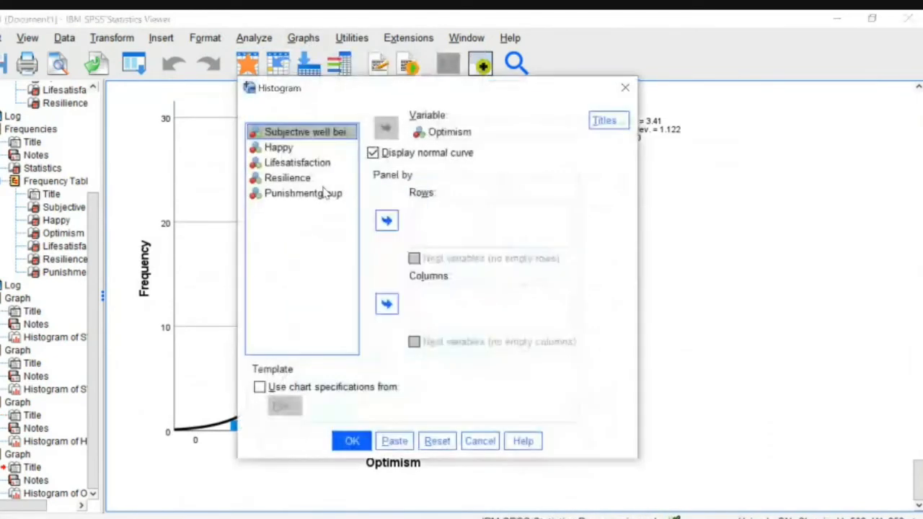
click(434, 133)
click(390, 130)
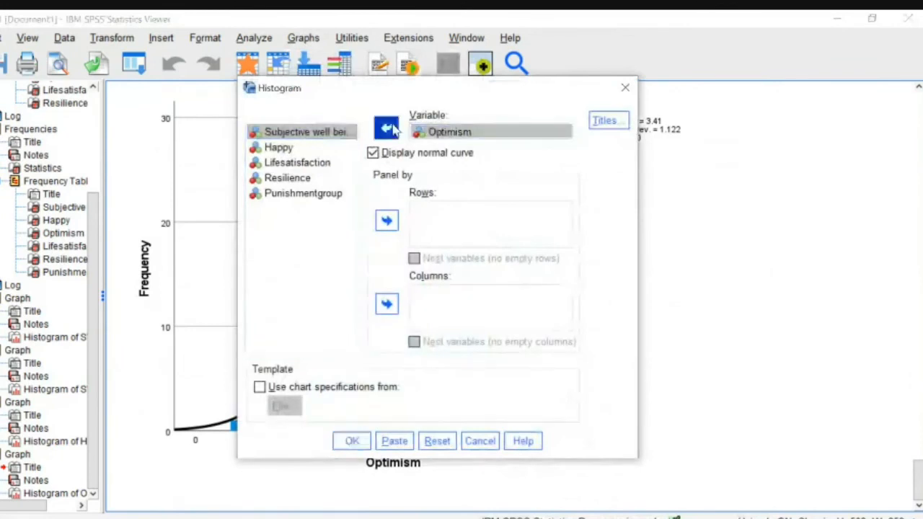
click(308, 194)
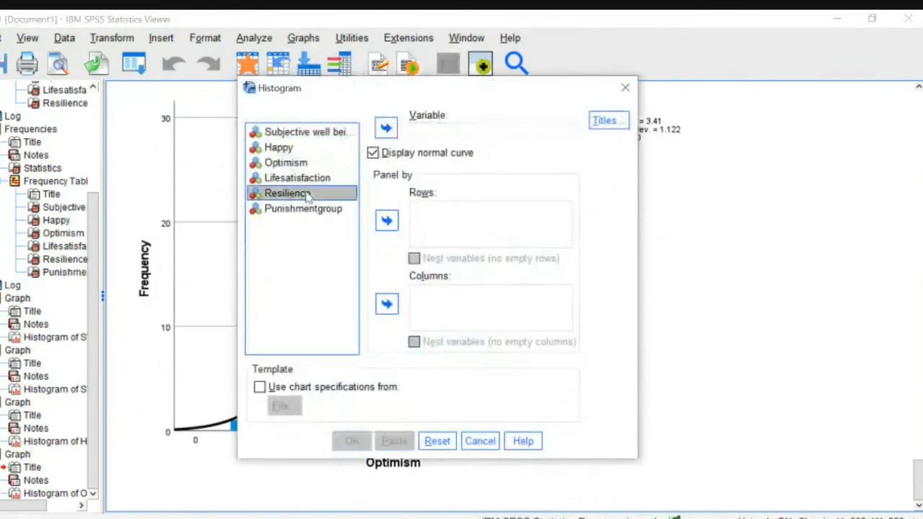
click(299, 178)
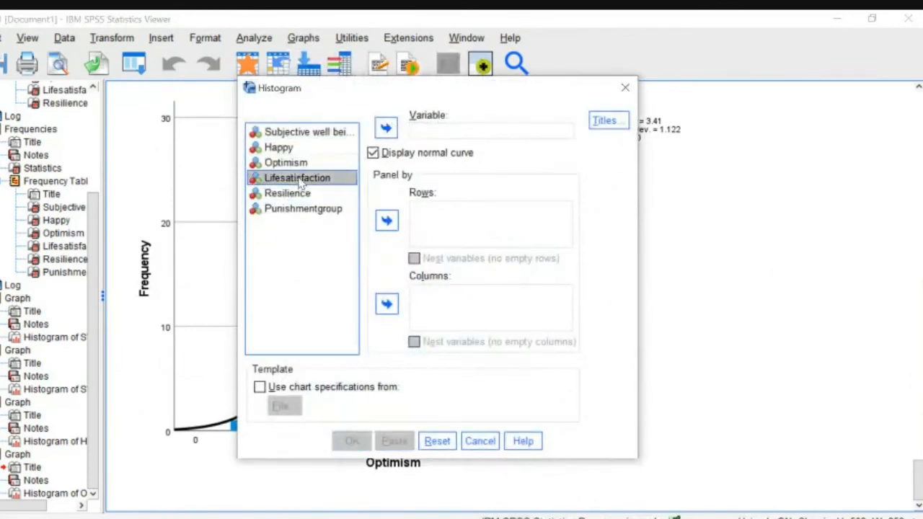
click(386, 129)
click(352, 443)
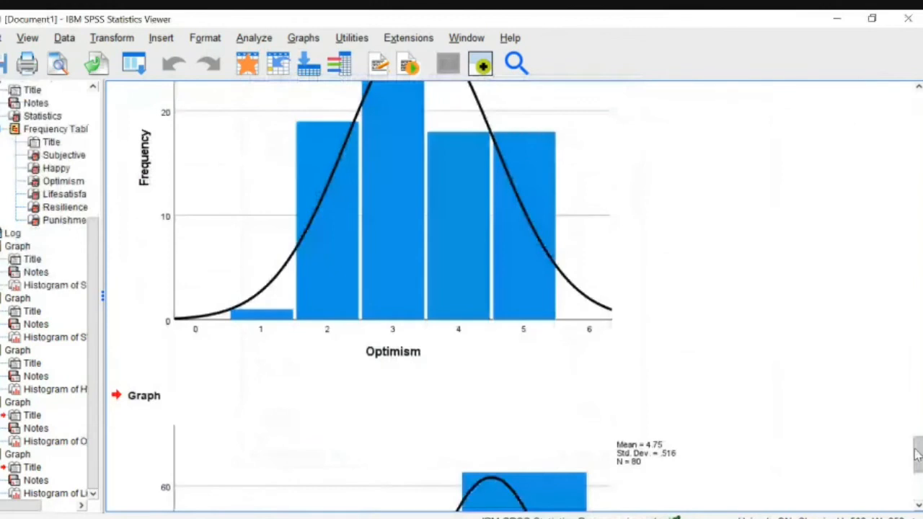
drag(917, 455, 920, 483)
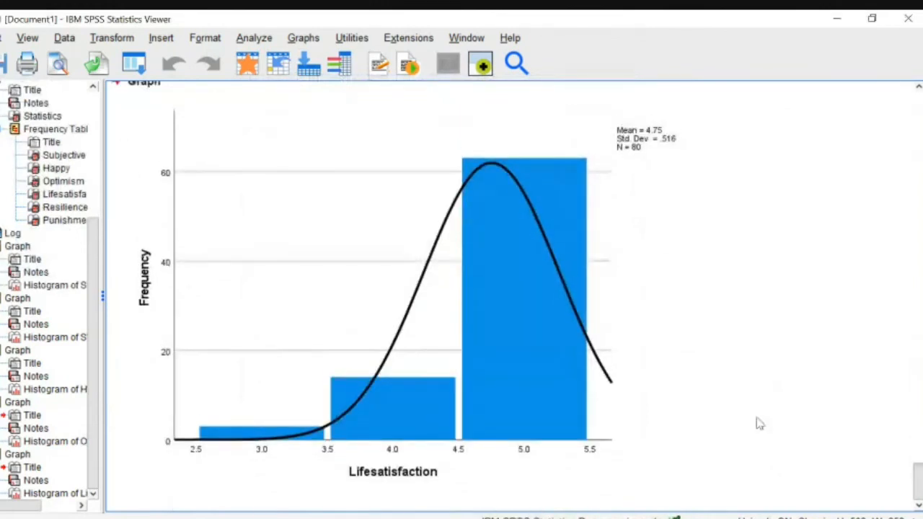
click(477, 327)
drag(919, 479, 917, 508)
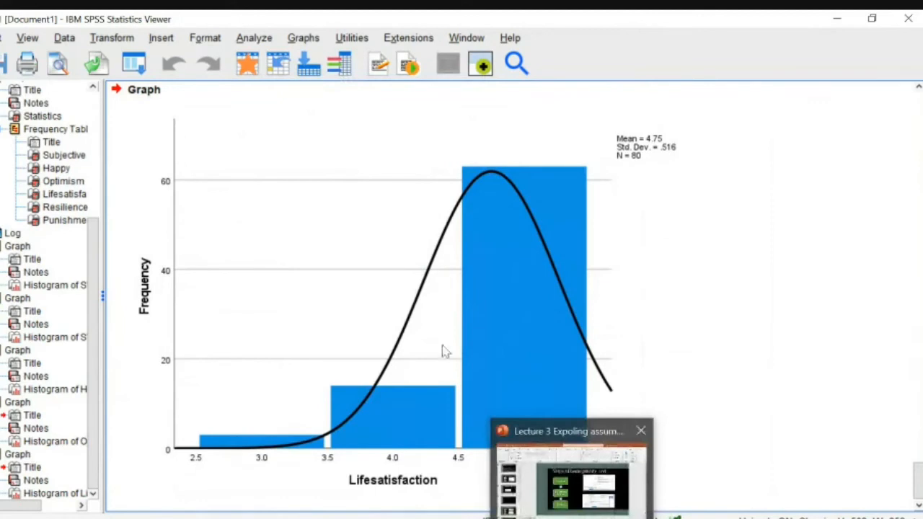
Step: Create a histogram of Resilience in place of Lifesatisfaction, keeping the normal curve display, and view it in the output
click(303, 38)
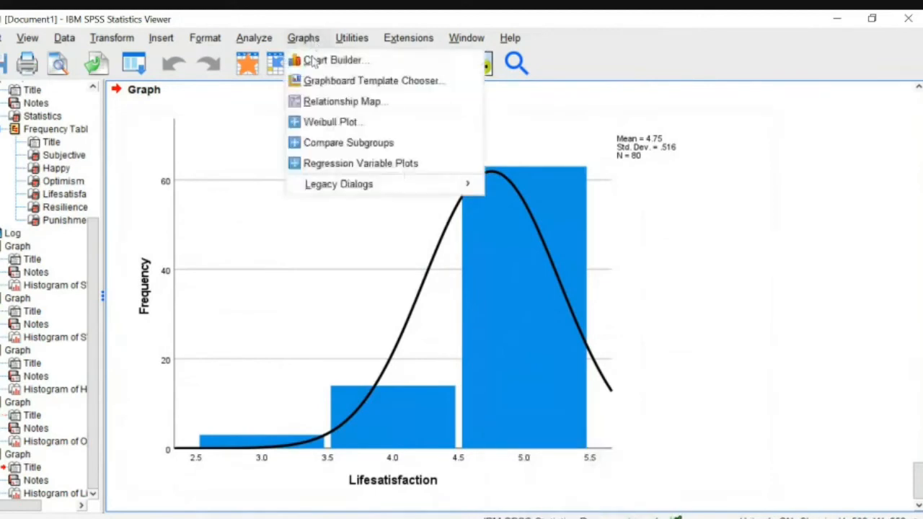
mouse_move(344, 189)
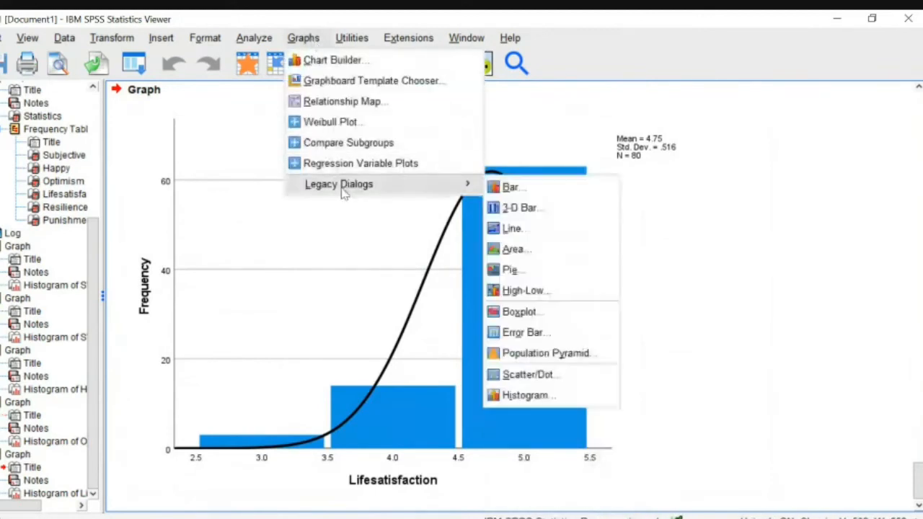
click(514, 393)
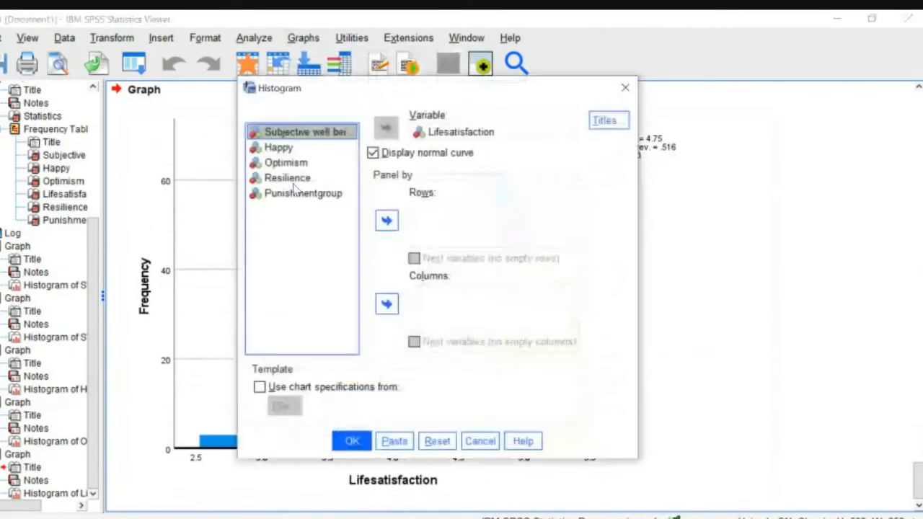
click(287, 178)
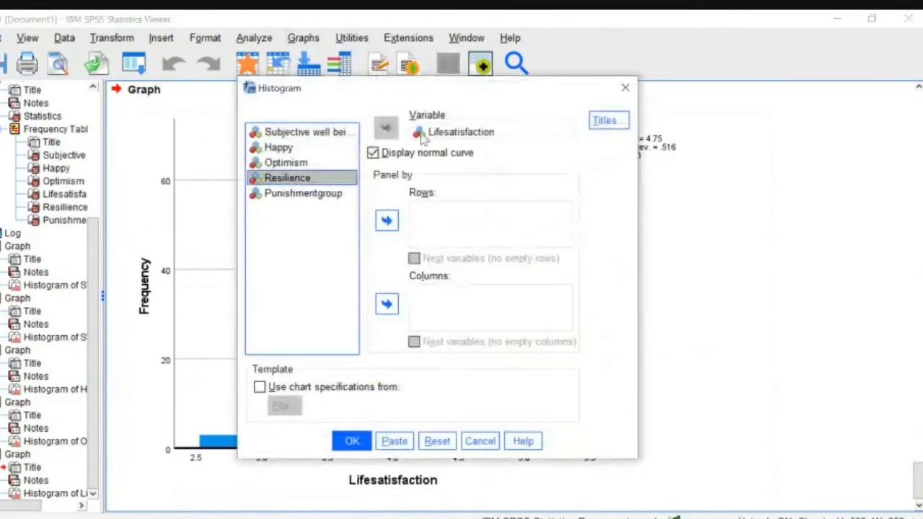
click(442, 137)
click(394, 135)
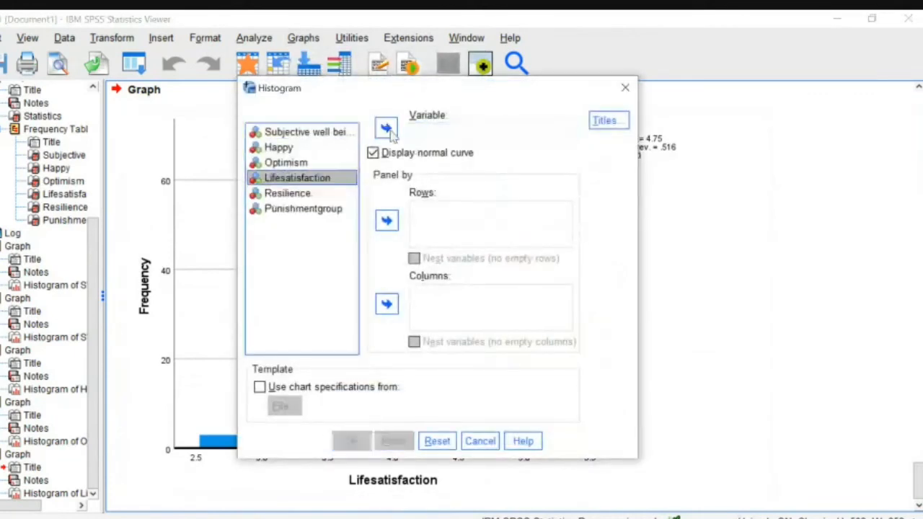
key(Down)
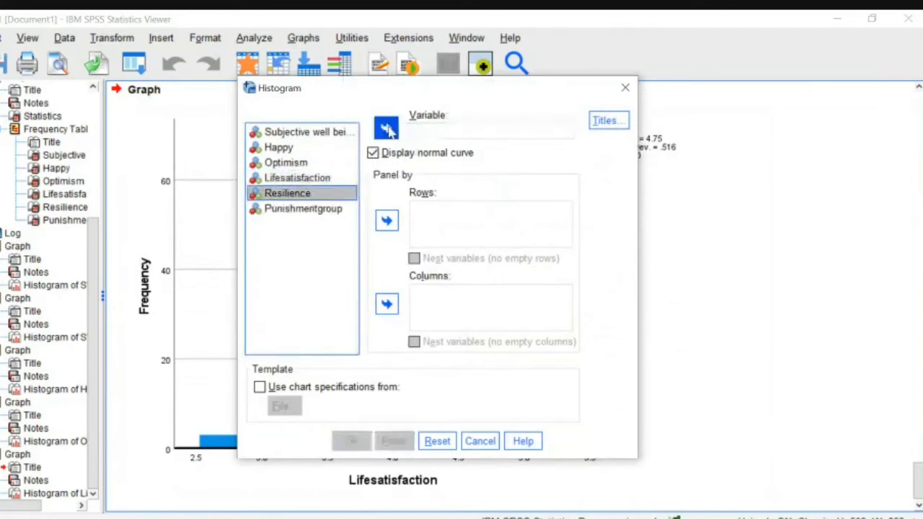
click(387, 128)
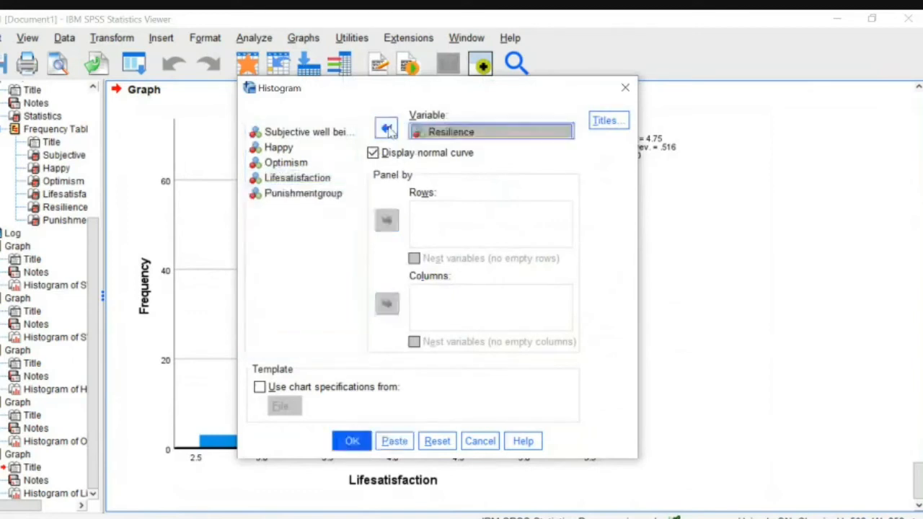
click(351, 442)
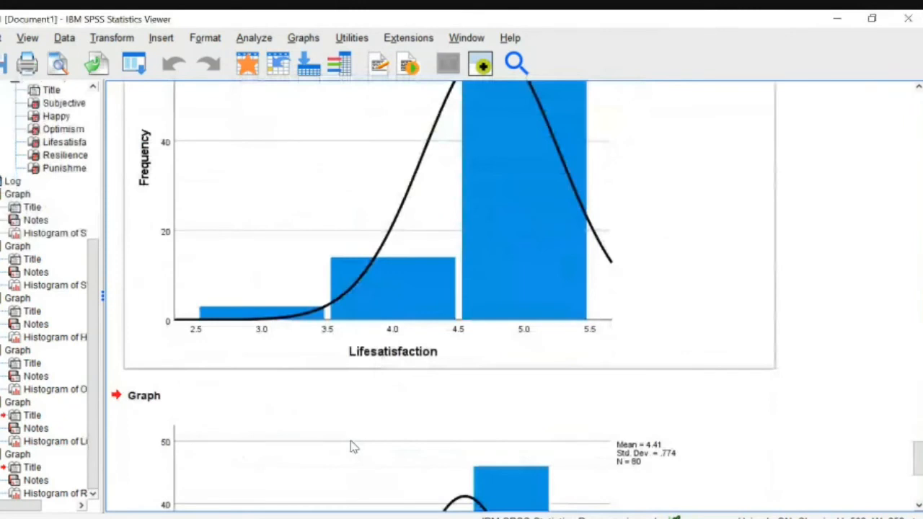
scroll(351, 447, down, 3)
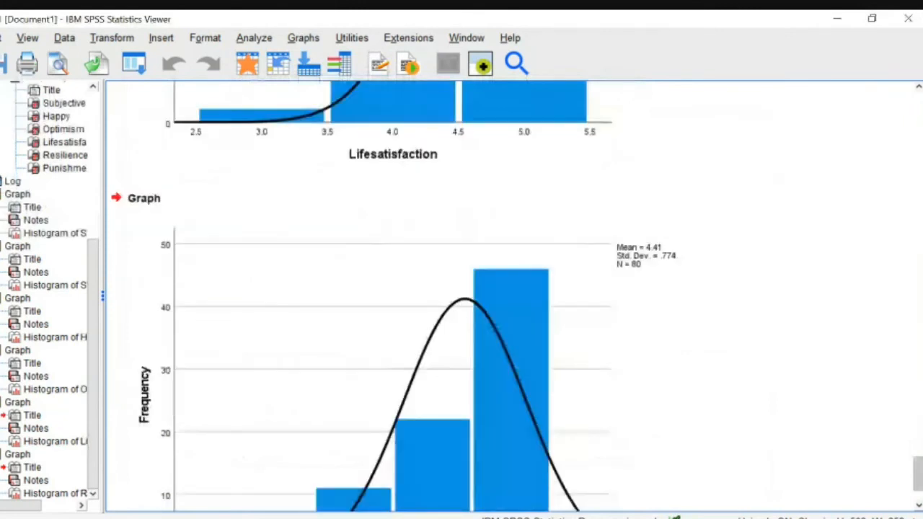
scroll(393, 296, down, 2)
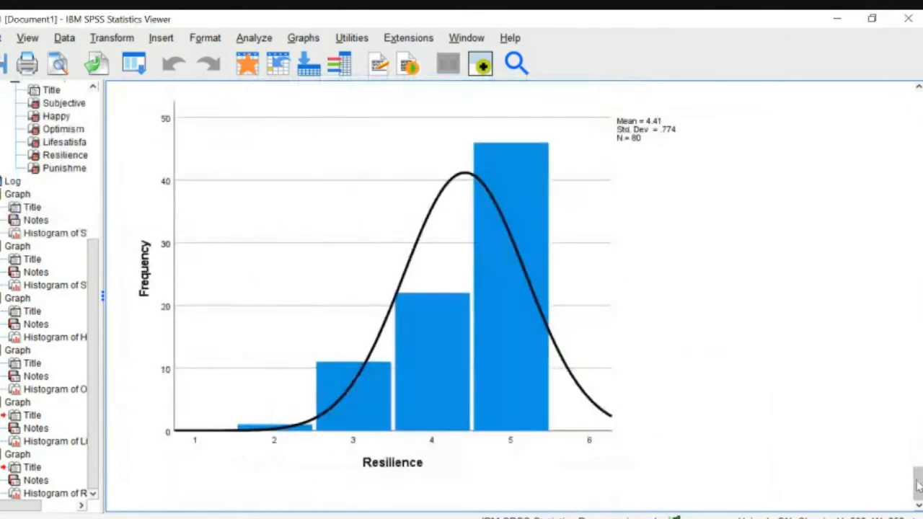
Step: Examine the Resilience skewness and kurtosis in the Statistics table and return to the Resilience histogram
drag(917, 484, 918, 209)
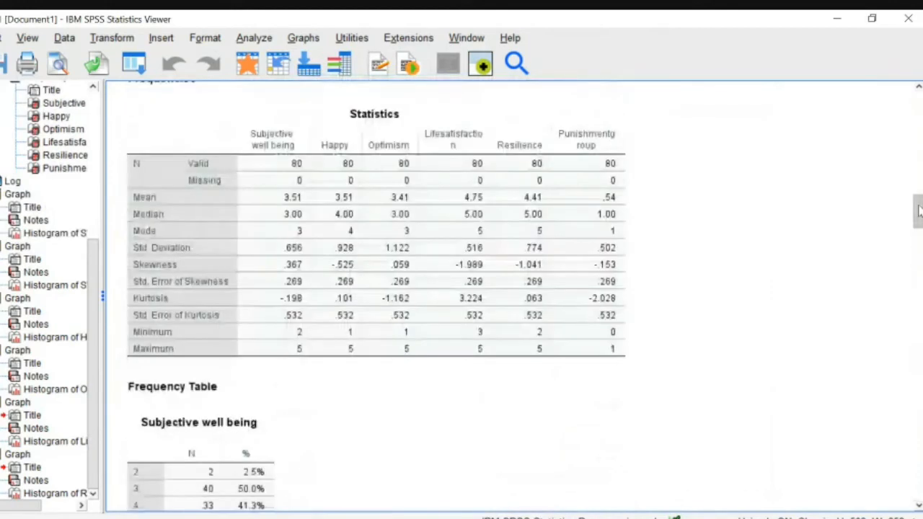
click(540, 277)
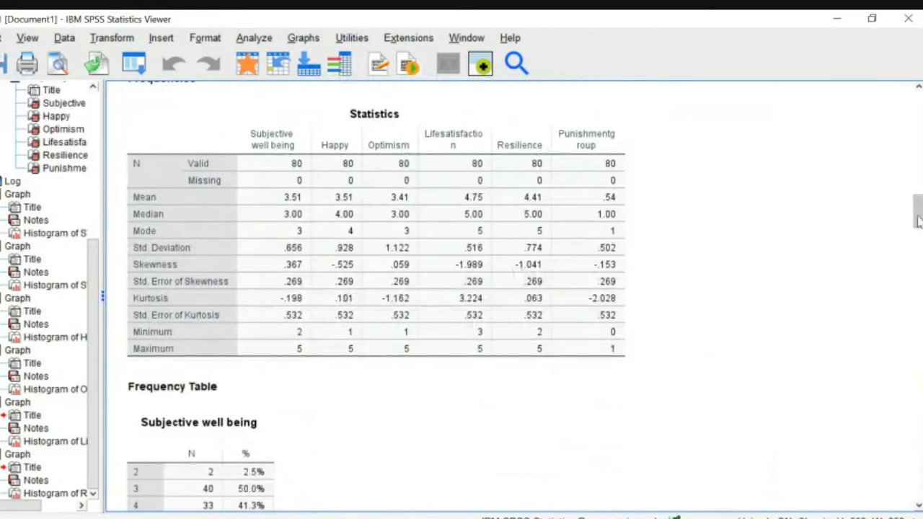
drag(914, 220, 917, 483)
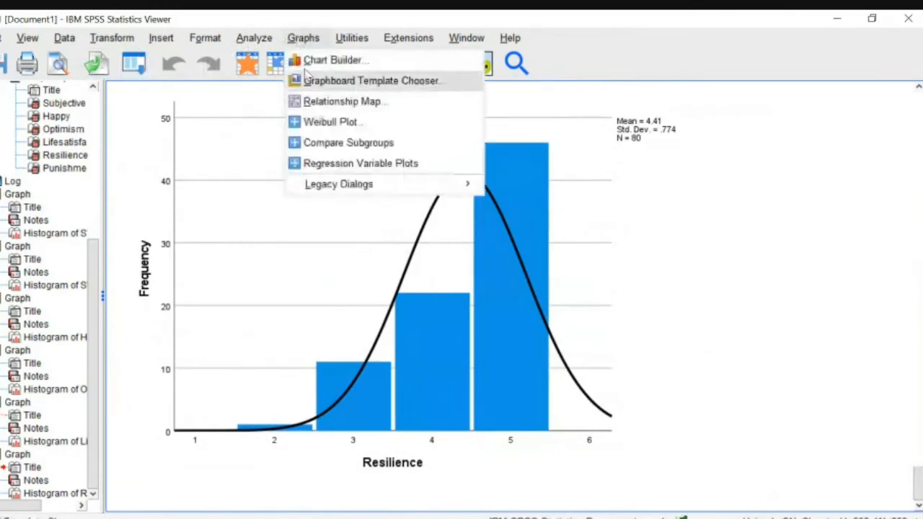
mouse_move(447, 185)
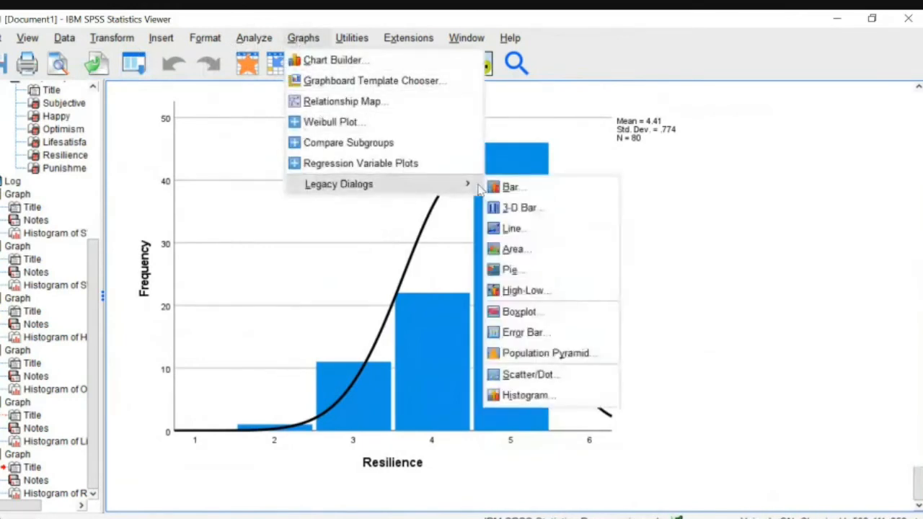
click(500, 188)
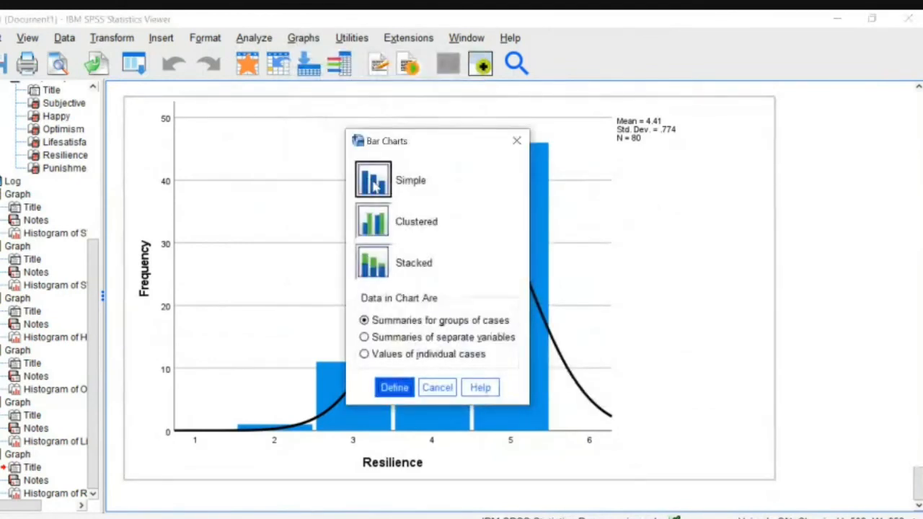
click(364, 338)
click(390, 389)
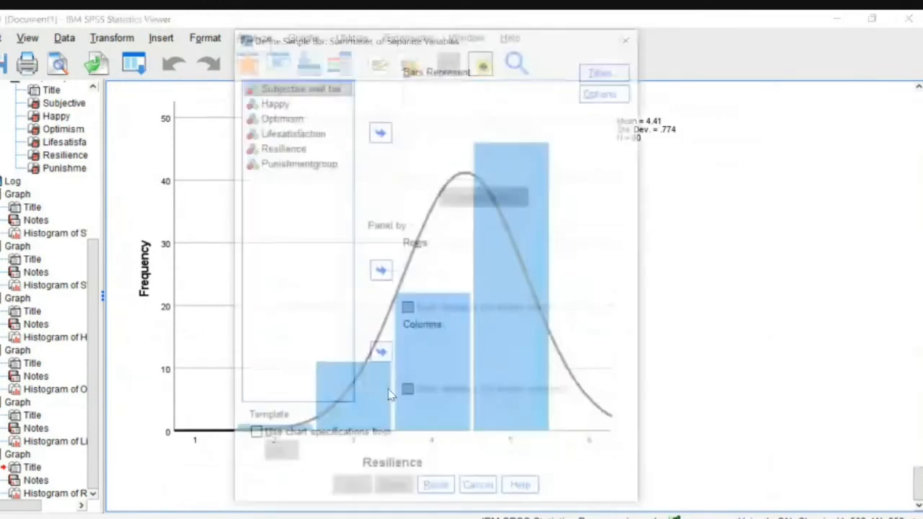
click(307, 165)
click(380, 132)
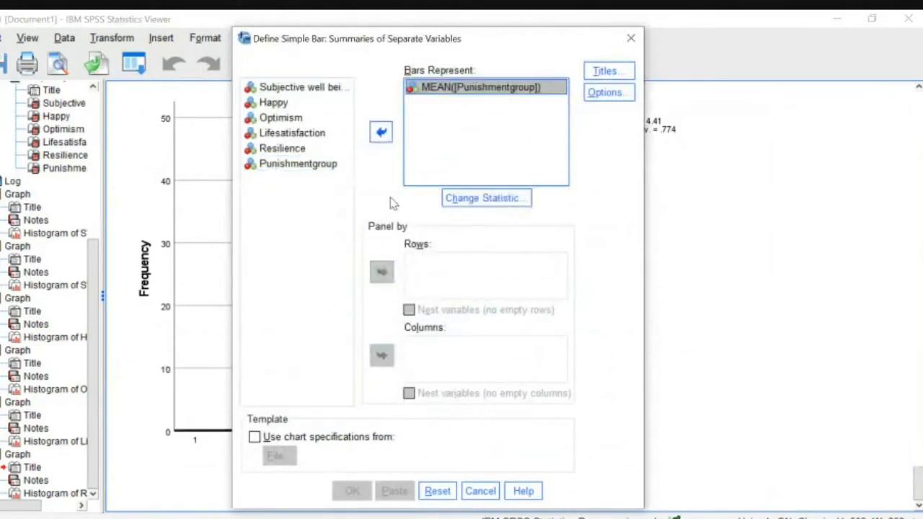
click(382, 134)
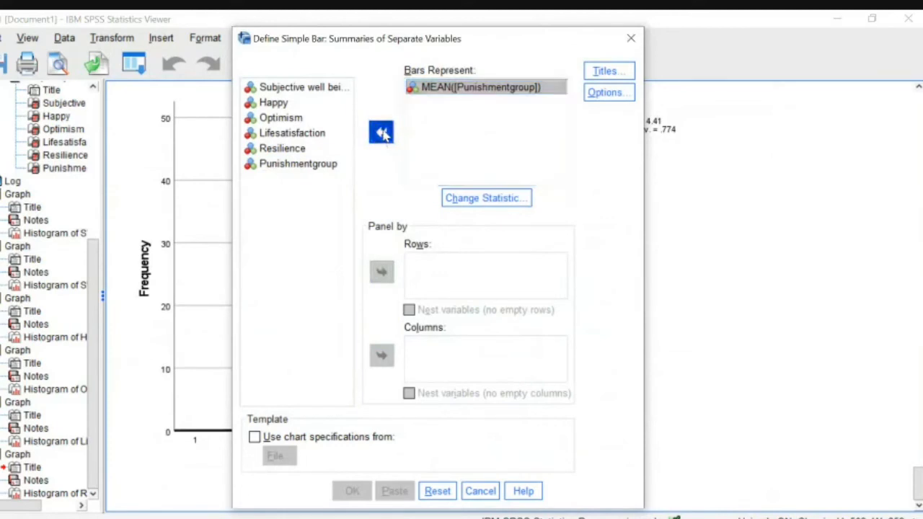
click(292, 89)
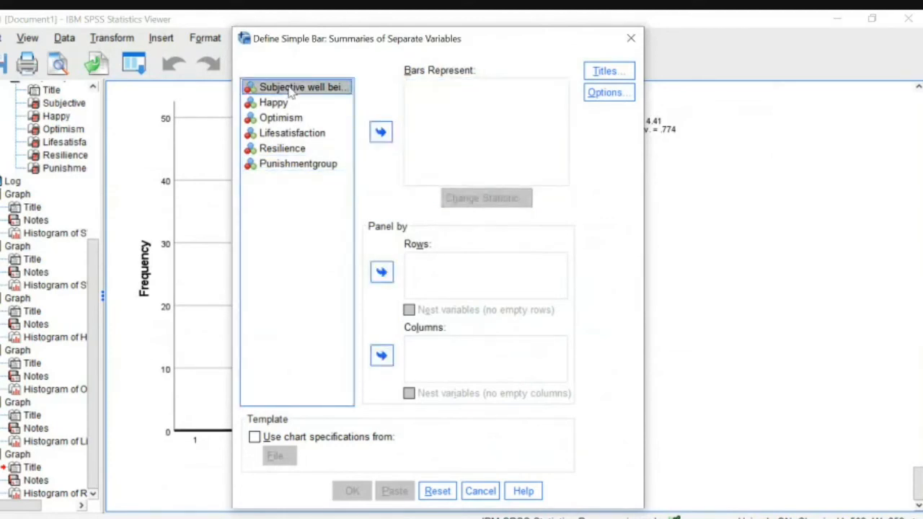
key(shift+Down)
key(shift+Down)
key(shift+Down)
key(shift+Down)
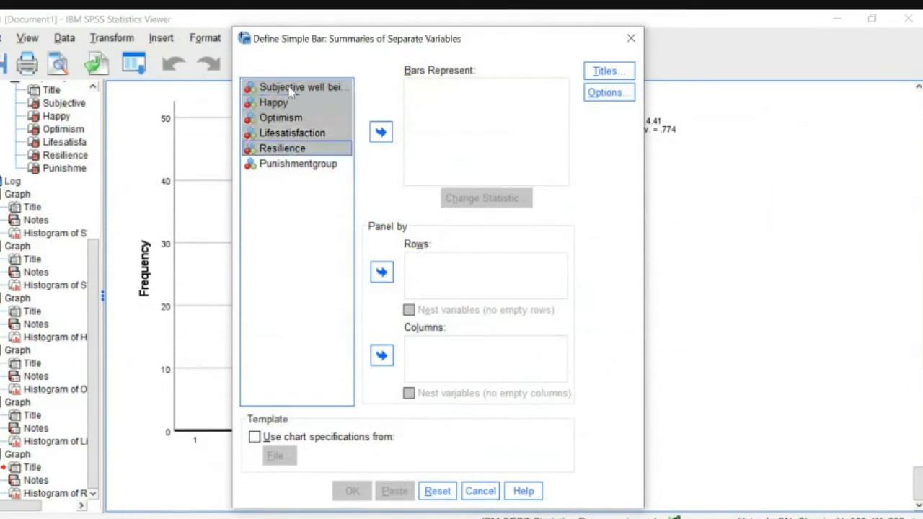
click(633, 43)
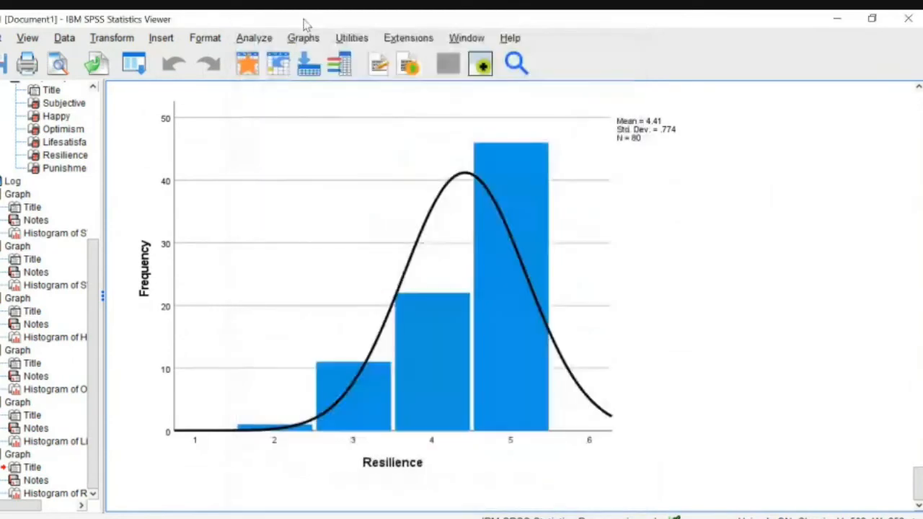
Step: Define a clustered bar chart of separate variable summaries, with mean bars for Subjective well being, Happy, Optimism, Lifesatisfaction and Resilience
click(304, 37)
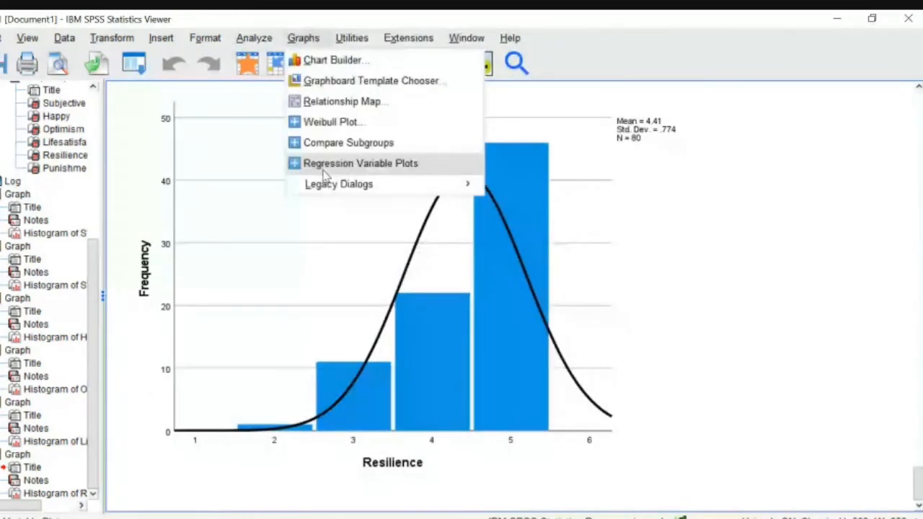
mouse_move(346, 184)
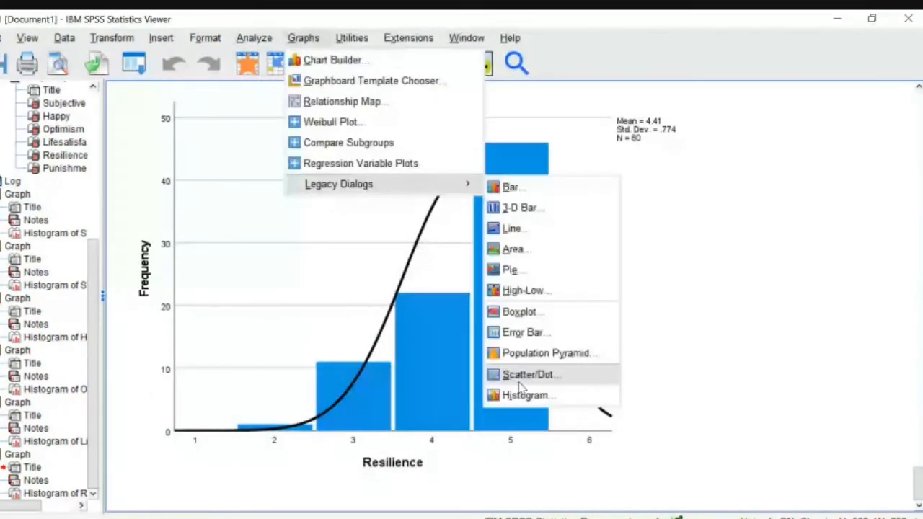
click(516, 187)
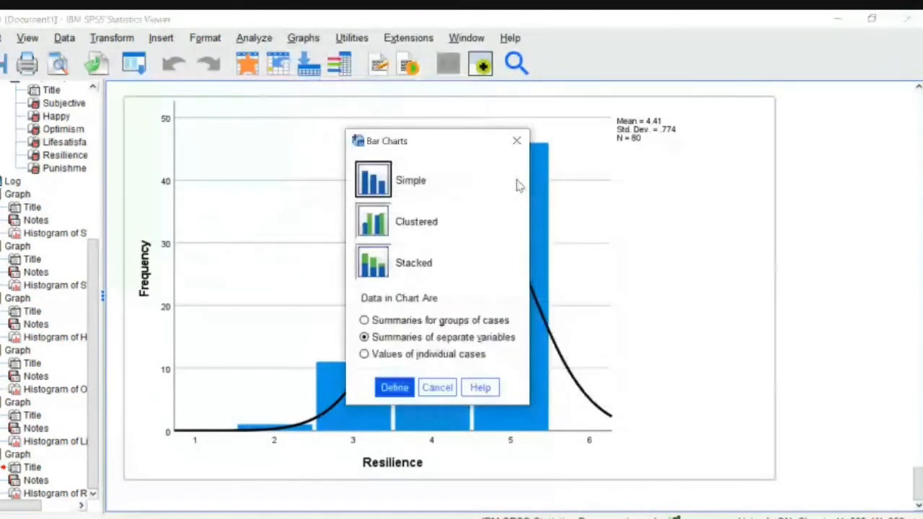
click(375, 223)
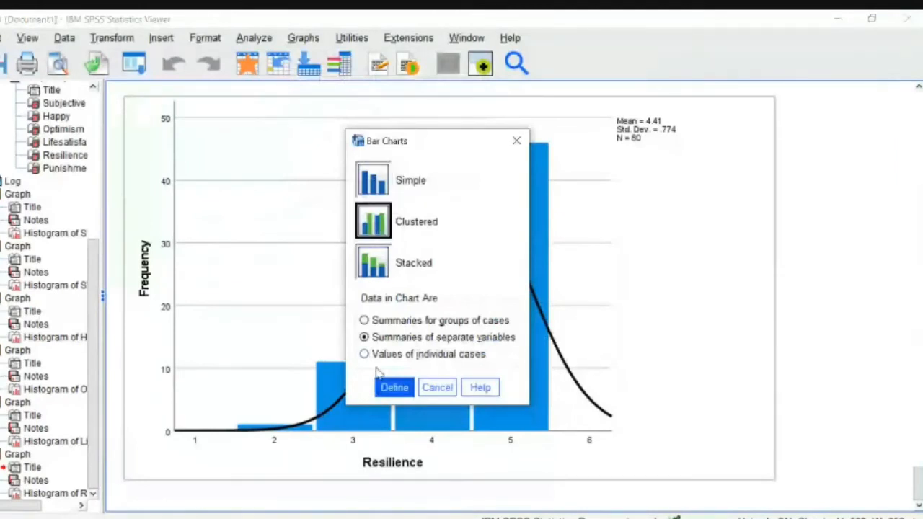
click(393, 387)
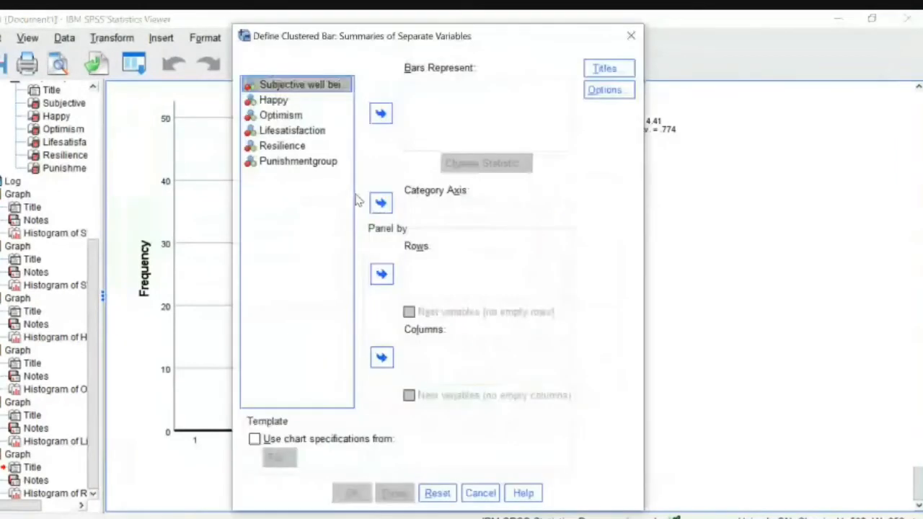
key(shift+Down)
key(shift+Down)
key(shift+Down)
key(shift+Down)
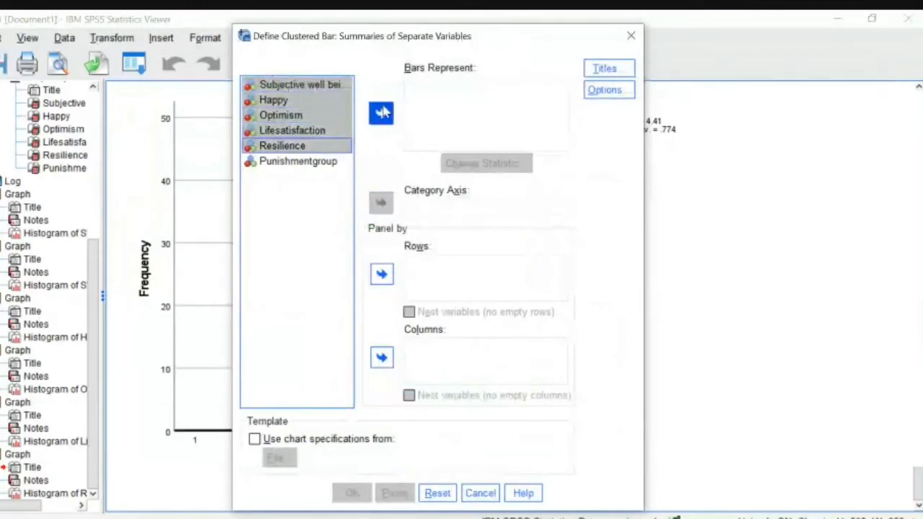
click(381, 113)
Step: Set Punishmentgroup as the category axis, generate the clustered bar chart and bring it fully into view
click(299, 163)
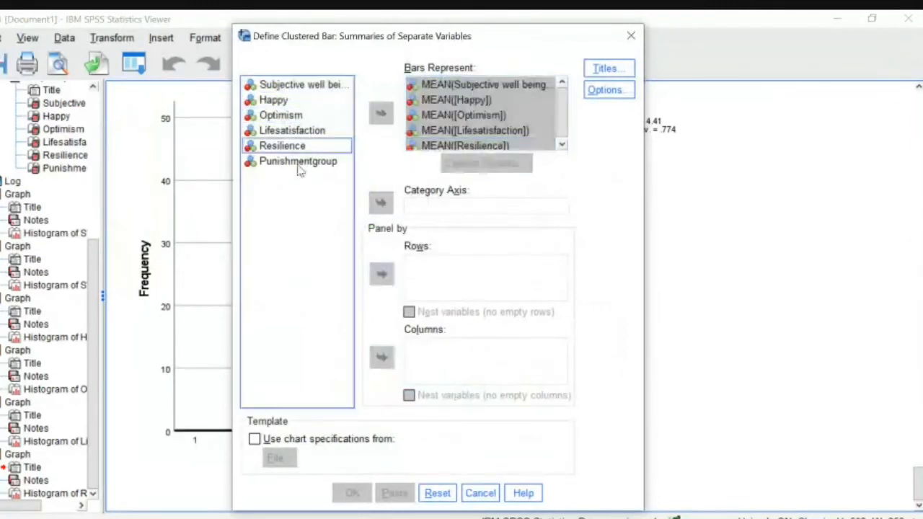
click(380, 203)
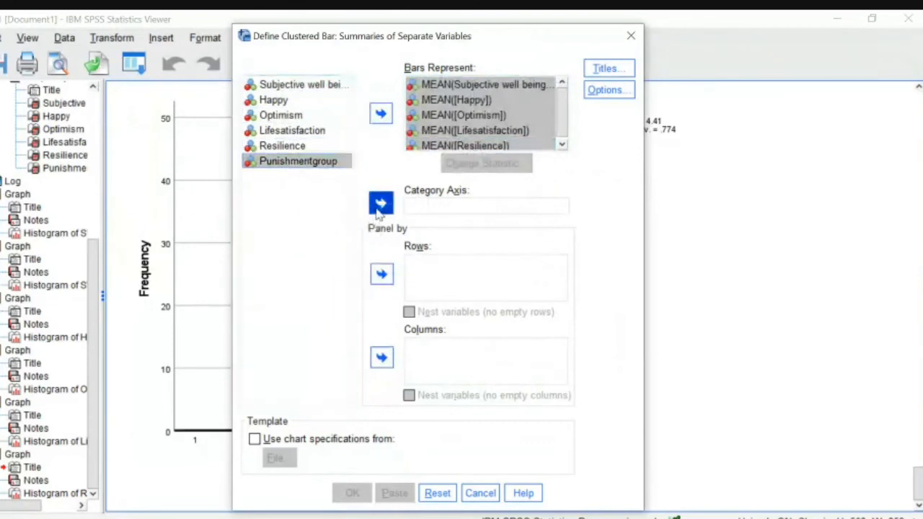
click(348, 495)
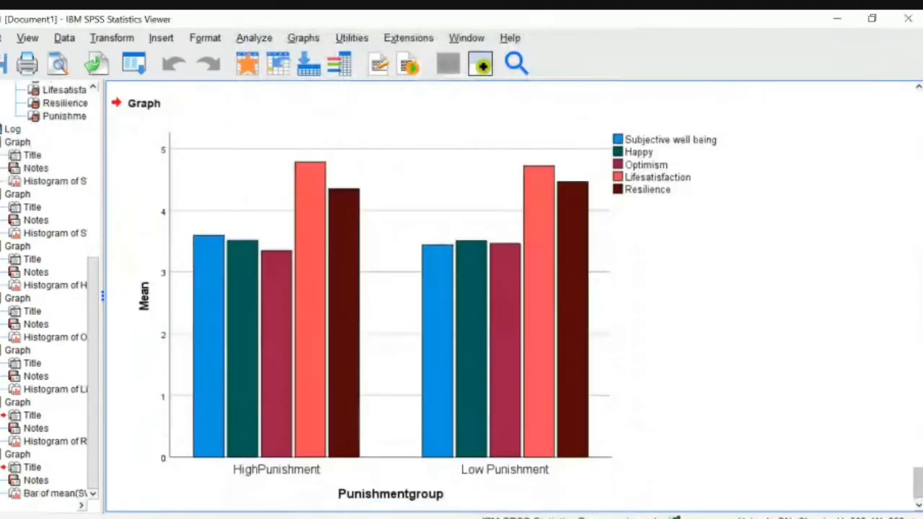
click(310, 453)
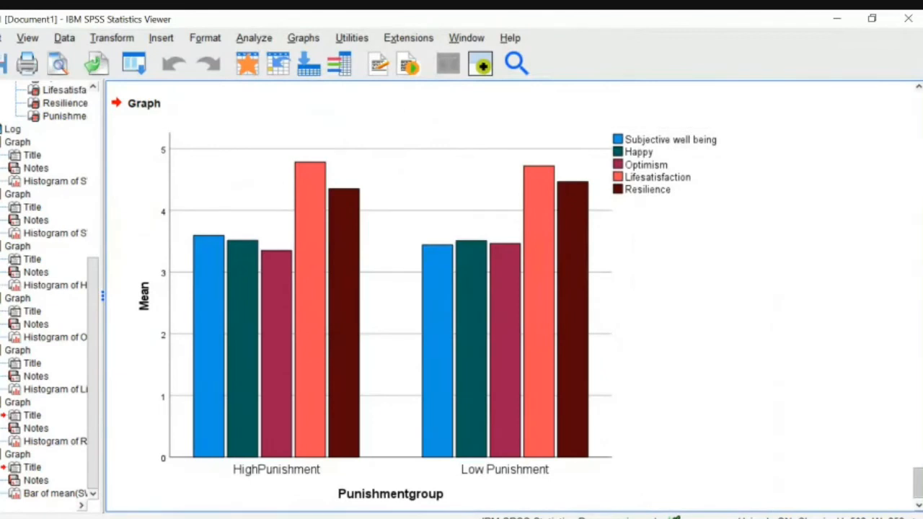
scroll(918, 482, down, 2)
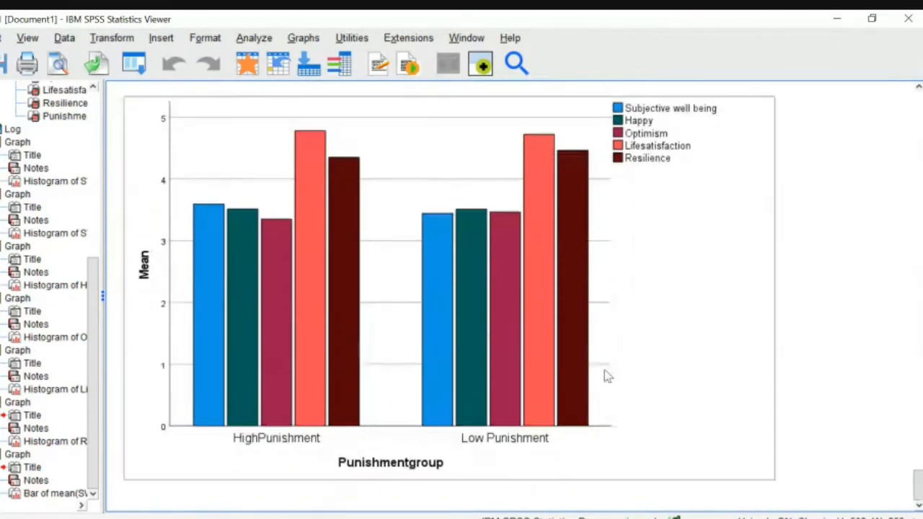
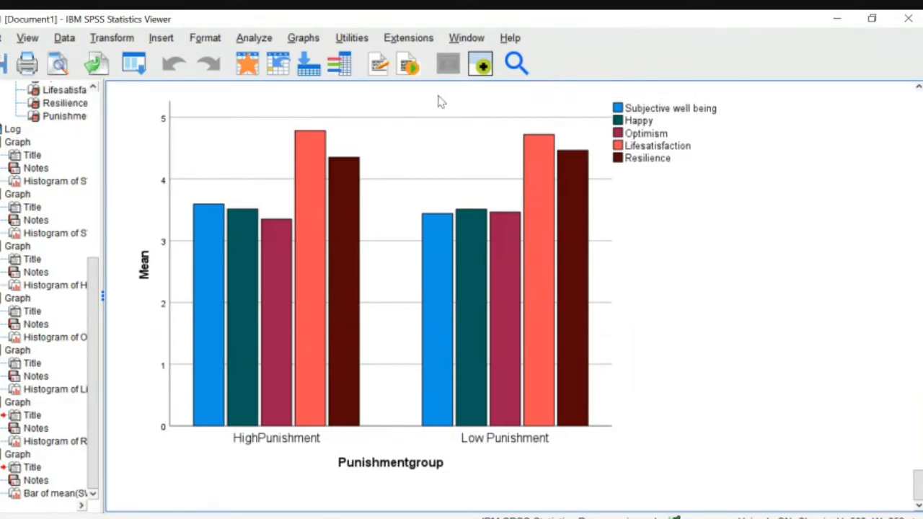
Step: Start defining a simple boxplot based on summaries of separate variables
click(305, 38)
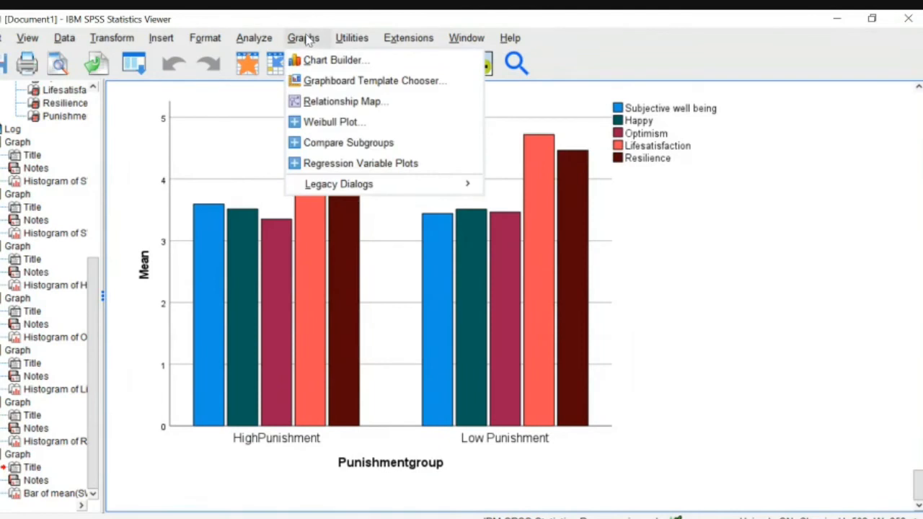
mouse_move(332, 186)
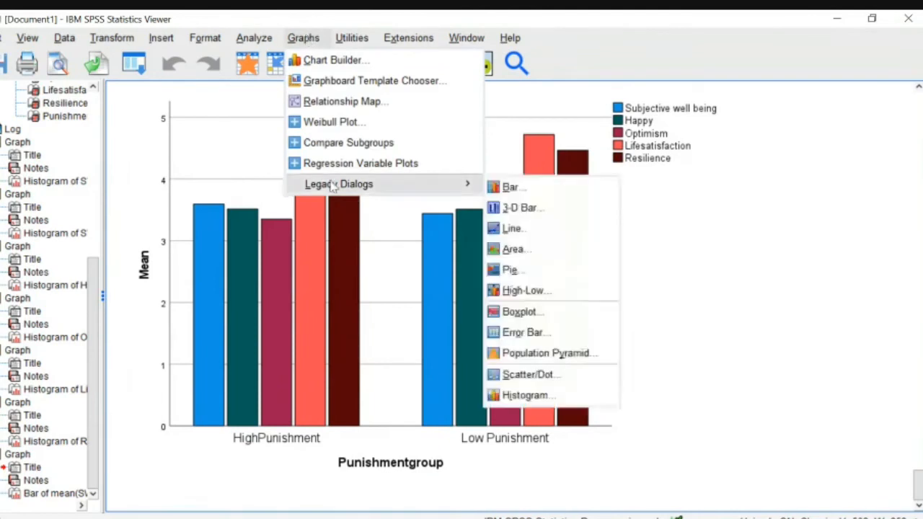
click(513, 312)
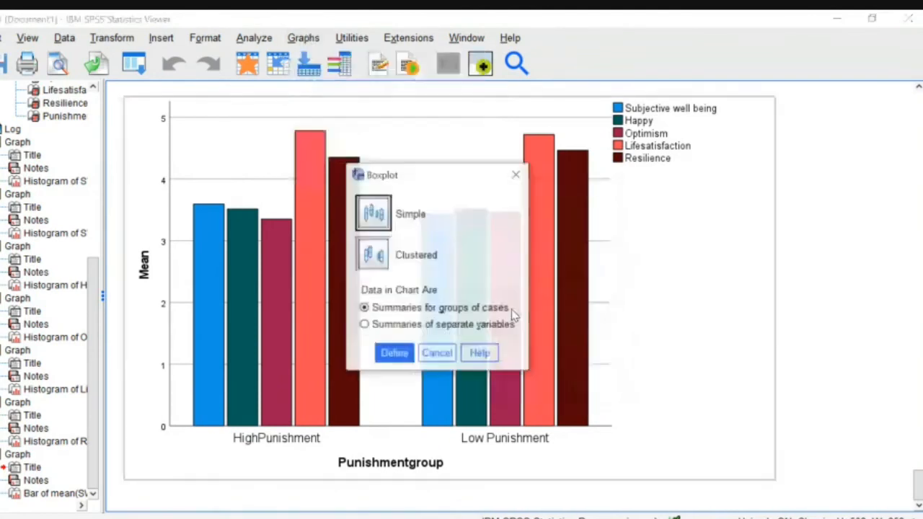
click(364, 325)
click(388, 357)
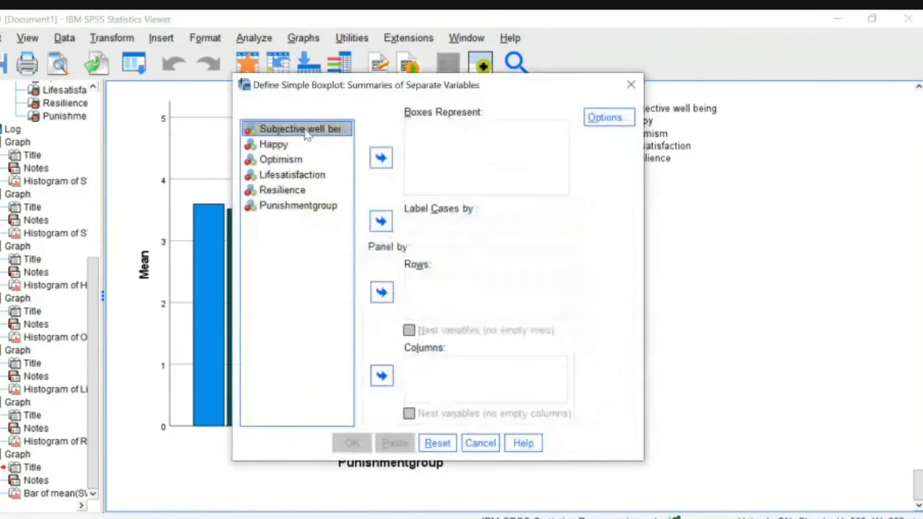
Step: Generate the boxplot for Subjective well being, Happy, Optimism, Lifesatisfaction and Resilience, and bring it into view
key(shift+Down)
key(shift+Down)
key(shift+Down)
key(shift+Down)
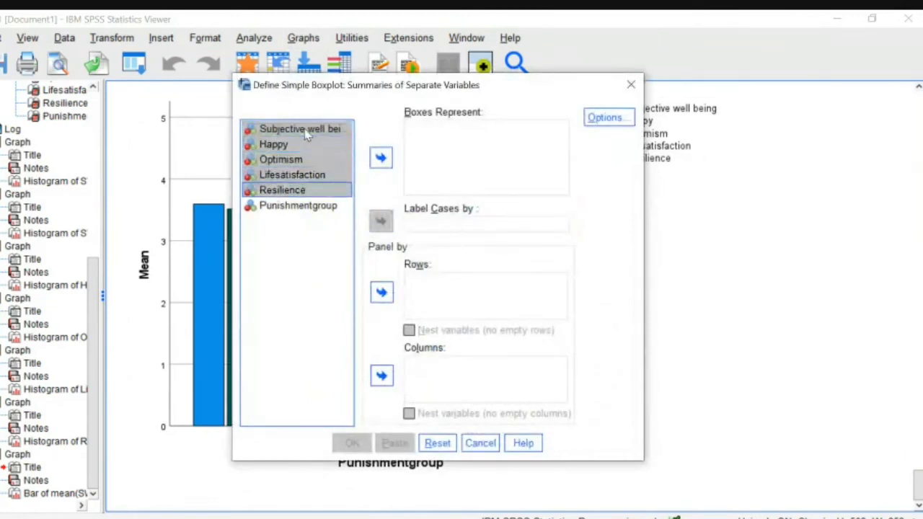
click(381, 157)
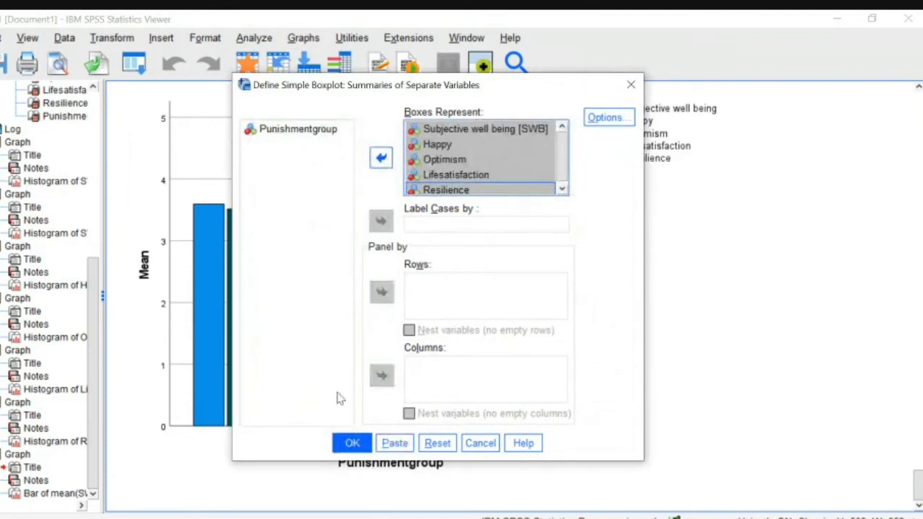
click(359, 445)
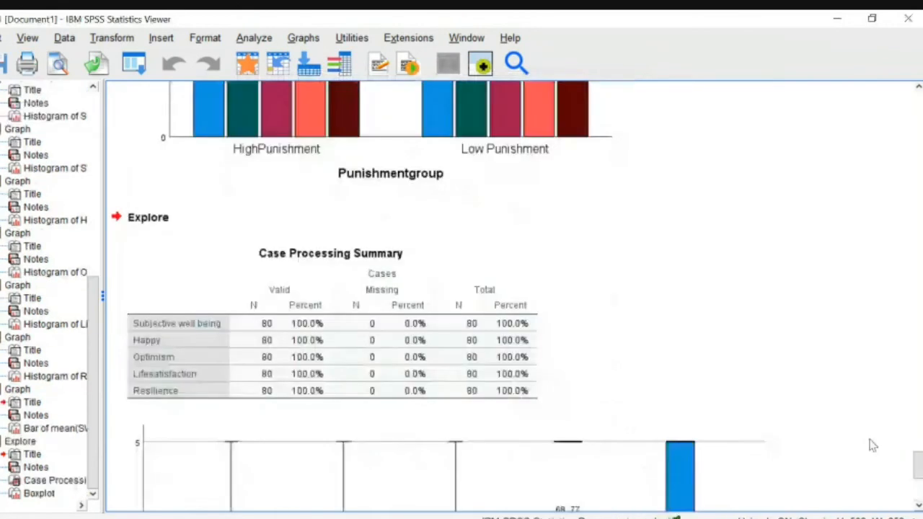
drag(919, 463, 922, 485)
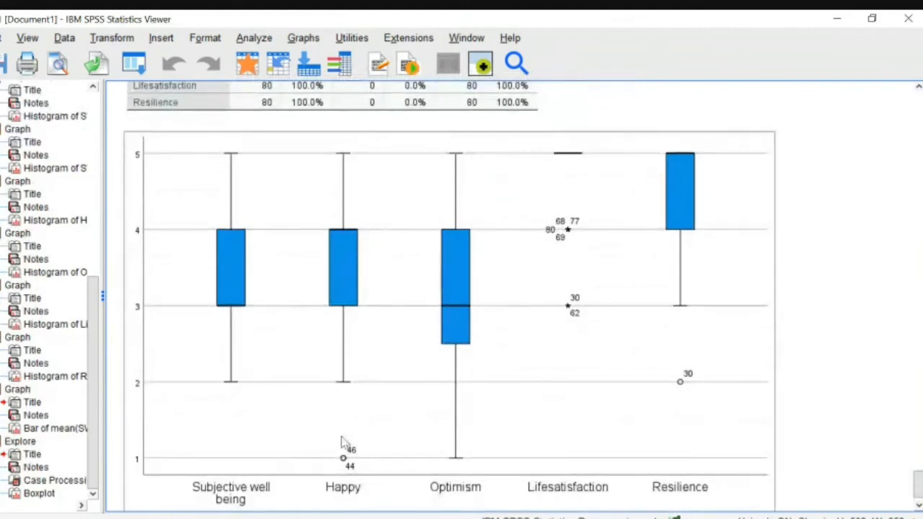
Step: Switch to the data, select the case row flagged as a Happy outlier, and return to the boxplot for comparison
mouse_move(610, 518)
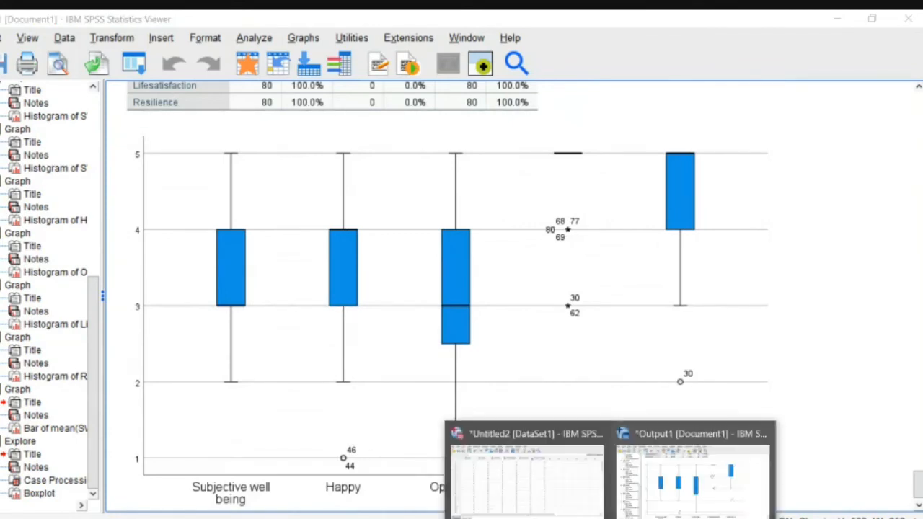
click(535, 515)
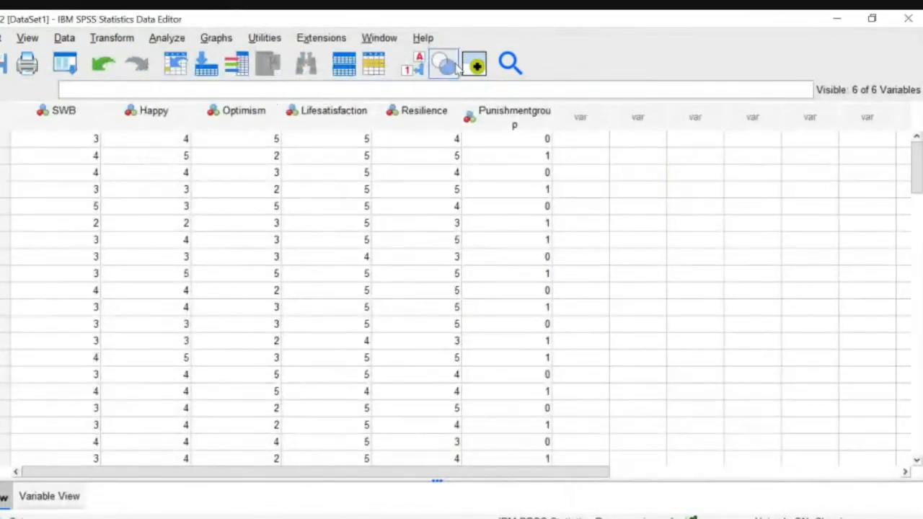
drag(919, 162, 919, 272)
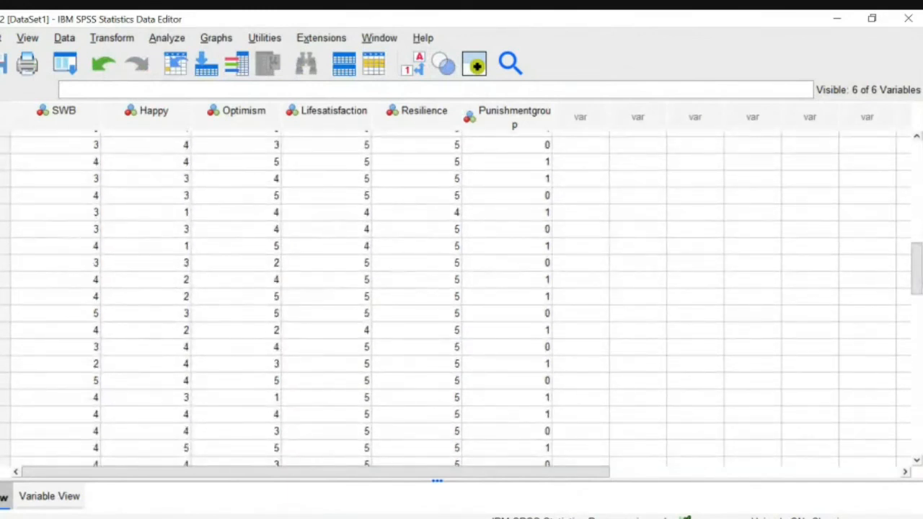
click(3, 212)
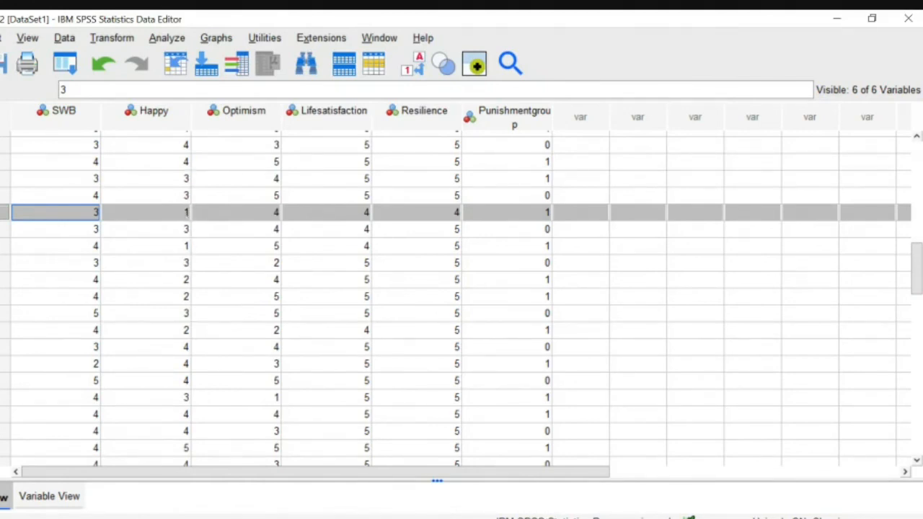
click(610, 518)
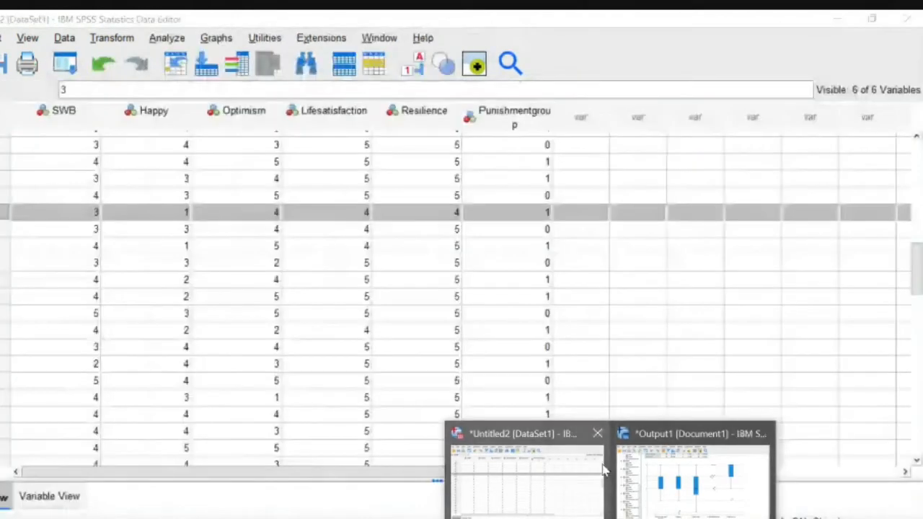
click(663, 485)
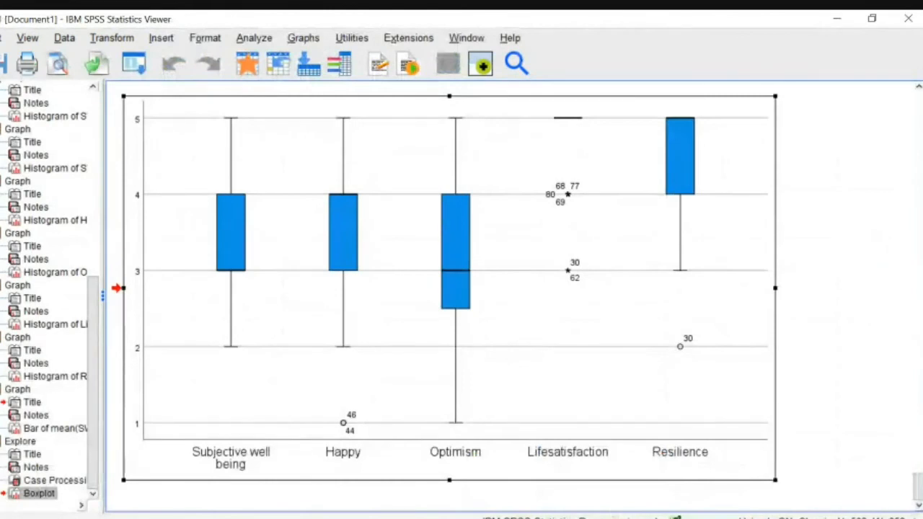
Step: Return to the data and start a Descriptives analysis with Lifesatisfaction and Resilience as variables
click(615, 518)
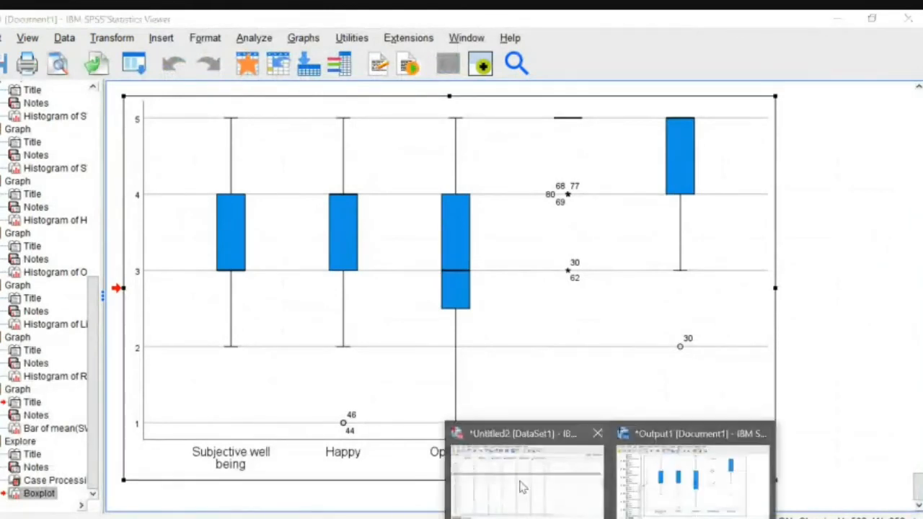
click(519, 486)
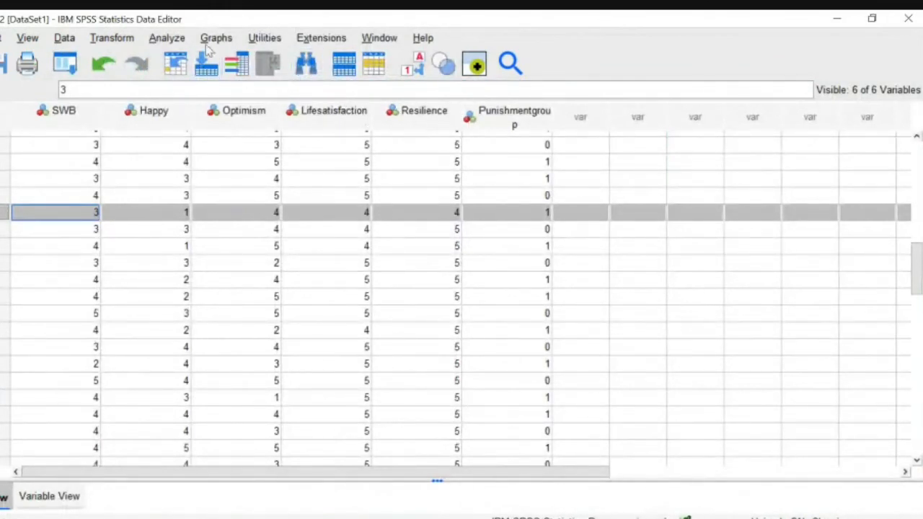
click(163, 42)
mouse_move(188, 88)
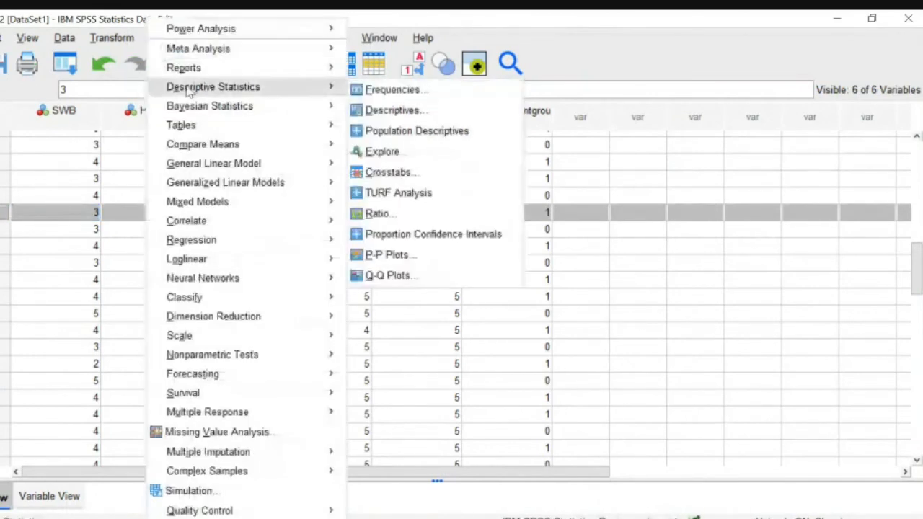
click(377, 109)
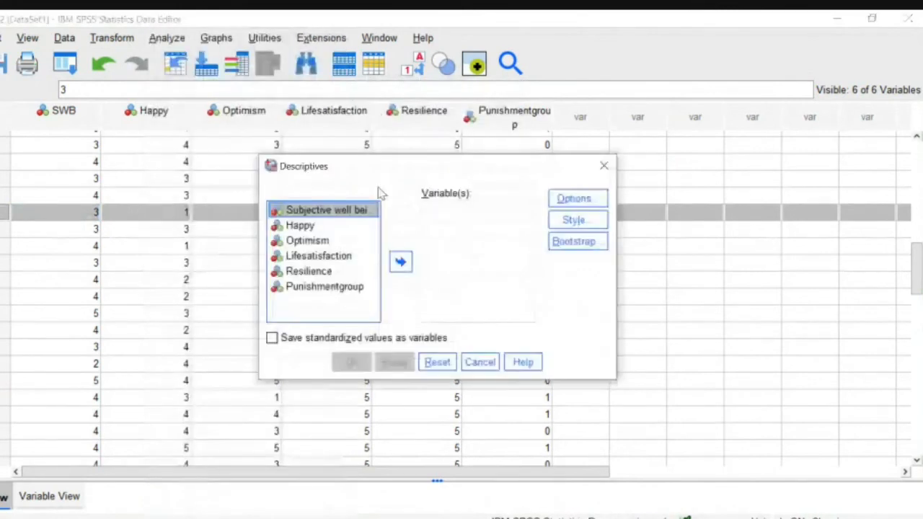
click(319, 257)
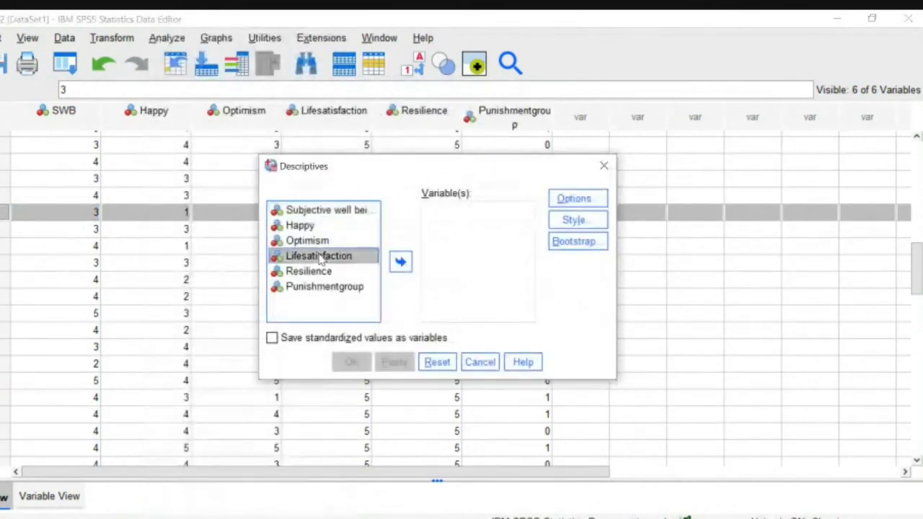
click(401, 261)
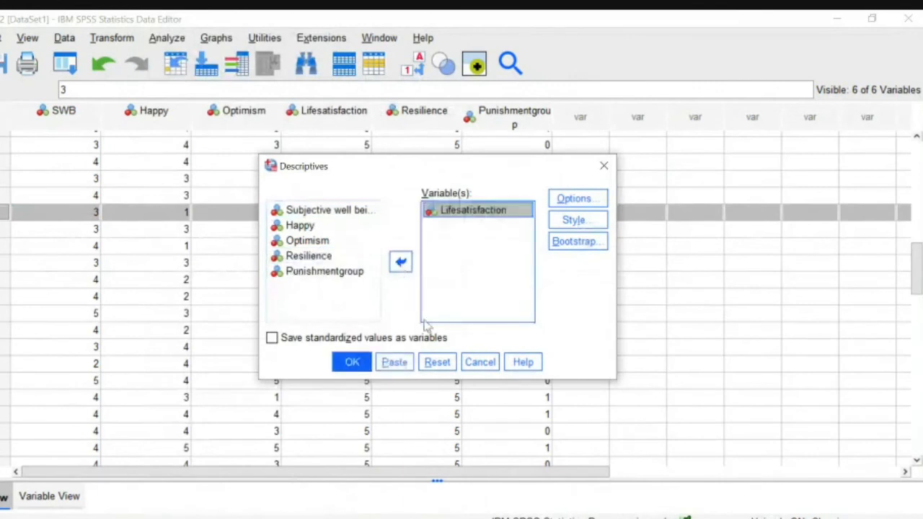
click(309, 257)
click(400, 262)
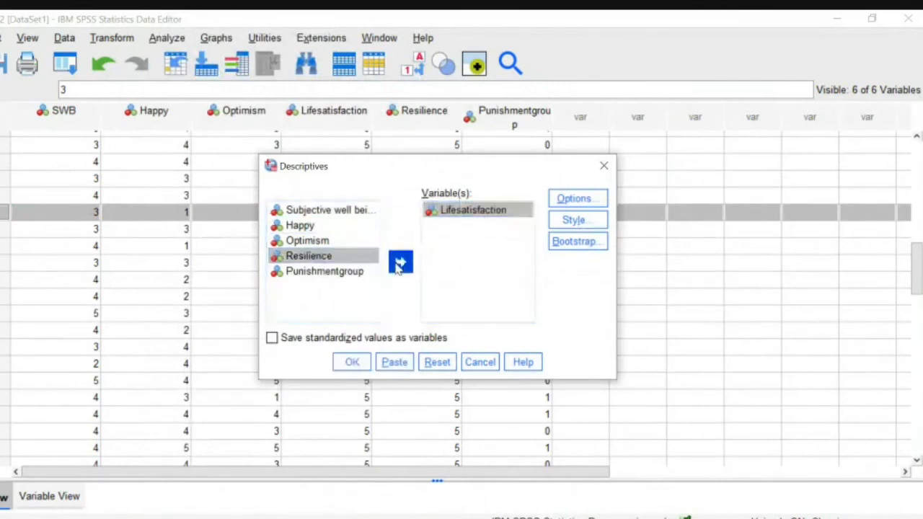
Step: Add Subjective well being, Happy and Optimism to the Descriptives variables
click(324, 211)
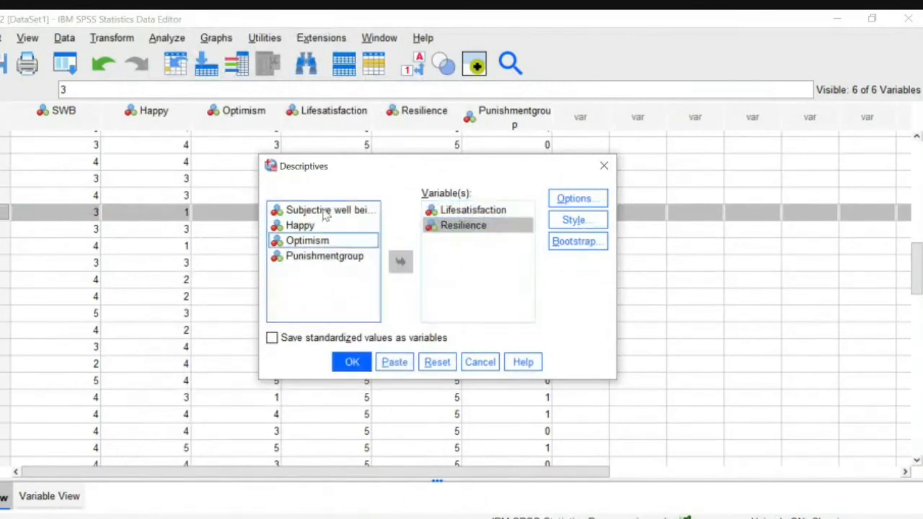
click(400, 263)
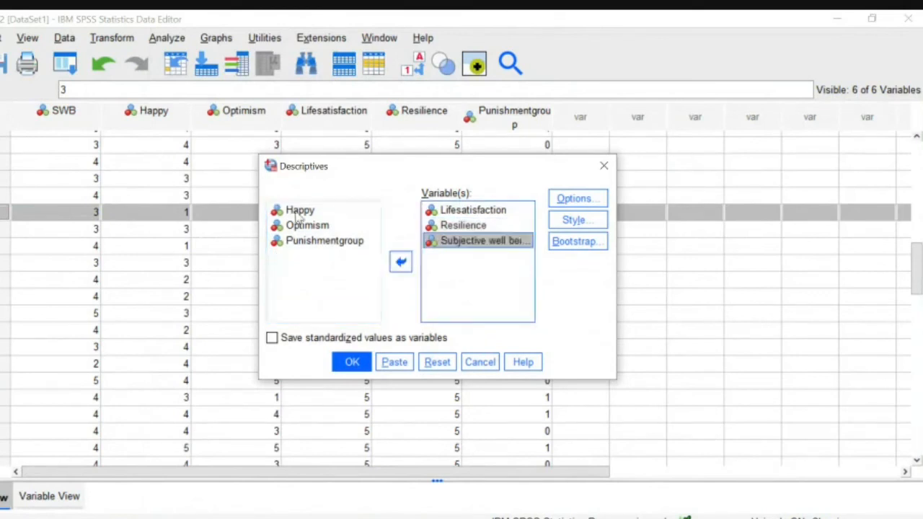
click(300, 210)
click(400, 262)
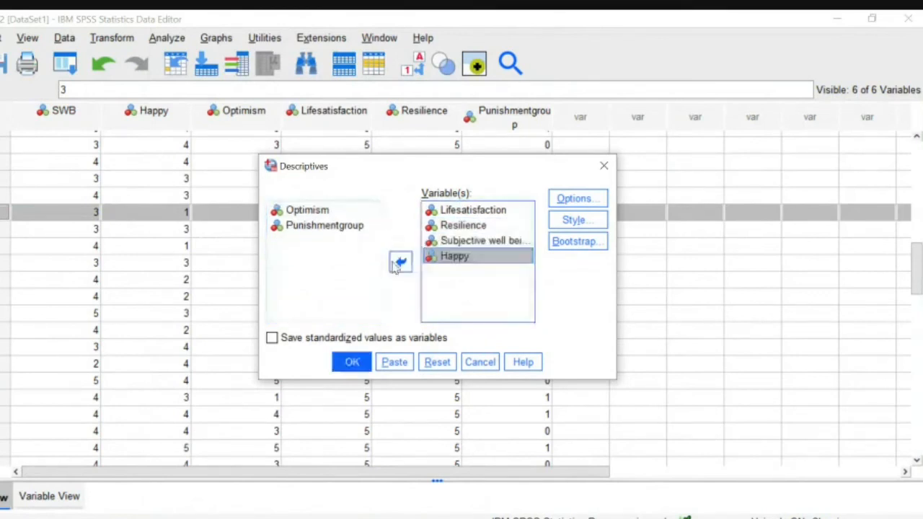
click(309, 211)
click(399, 261)
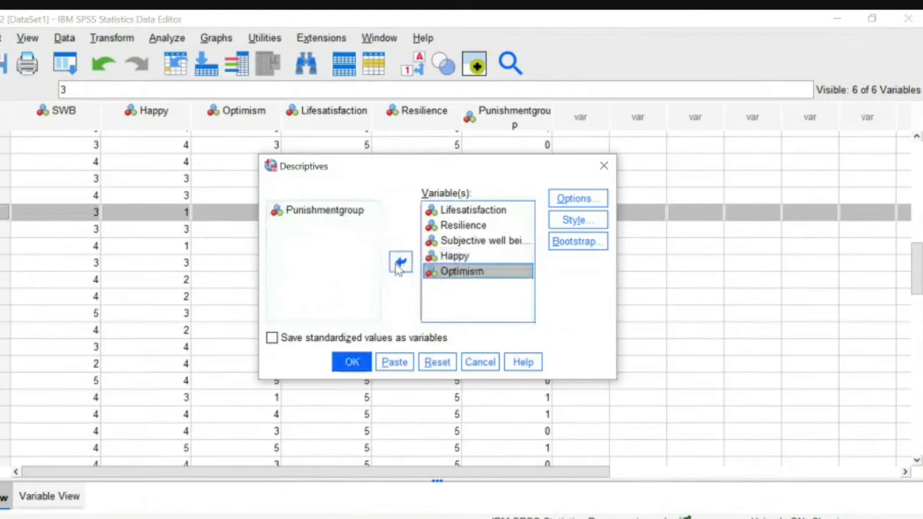
Step: Run Descriptives with standardized values saved as variables, and show the new z-score columns in the data
click(272, 337)
click(352, 362)
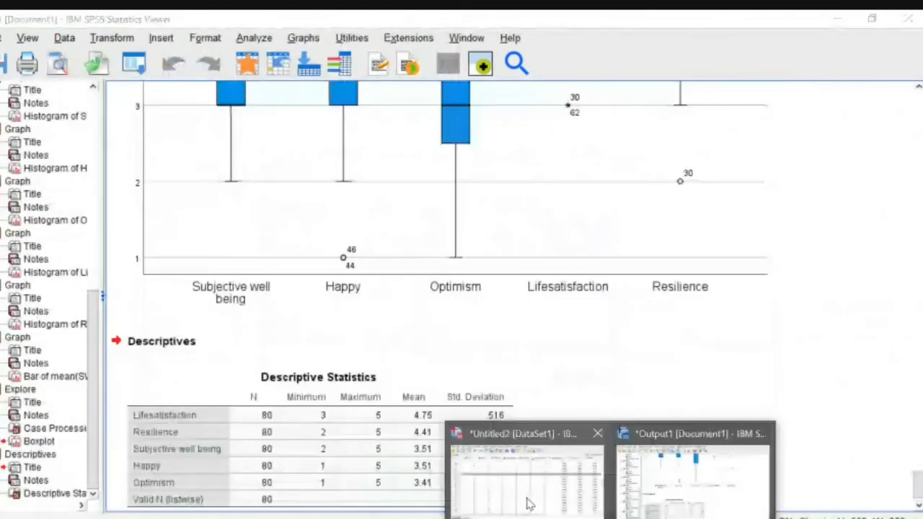
click(528, 503)
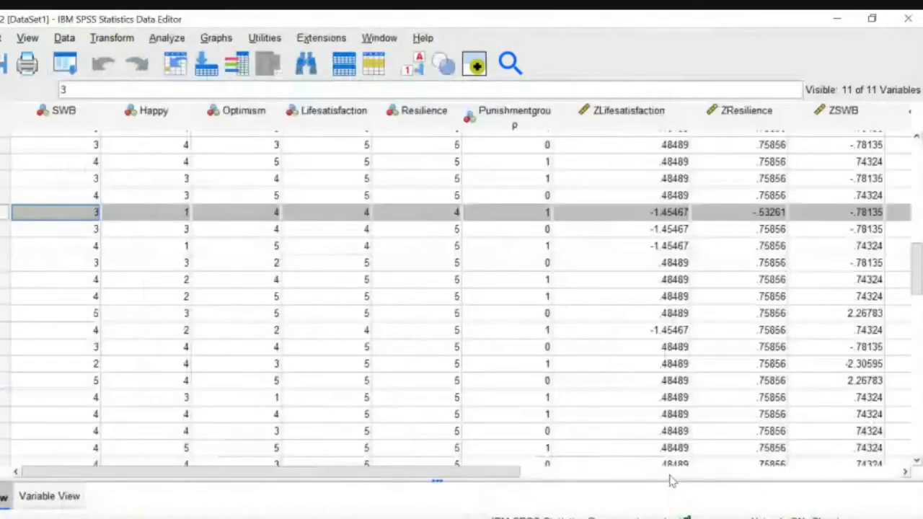
click(669, 473)
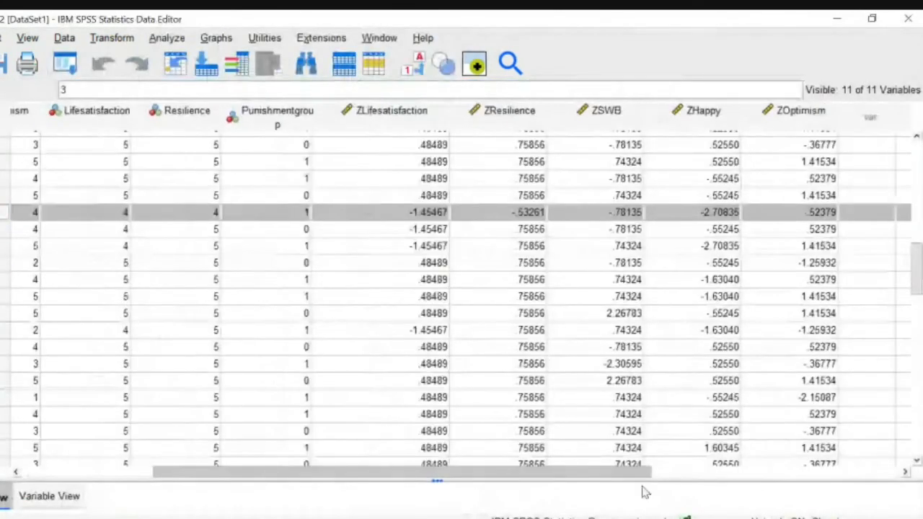
drag(644, 491, 685, 476)
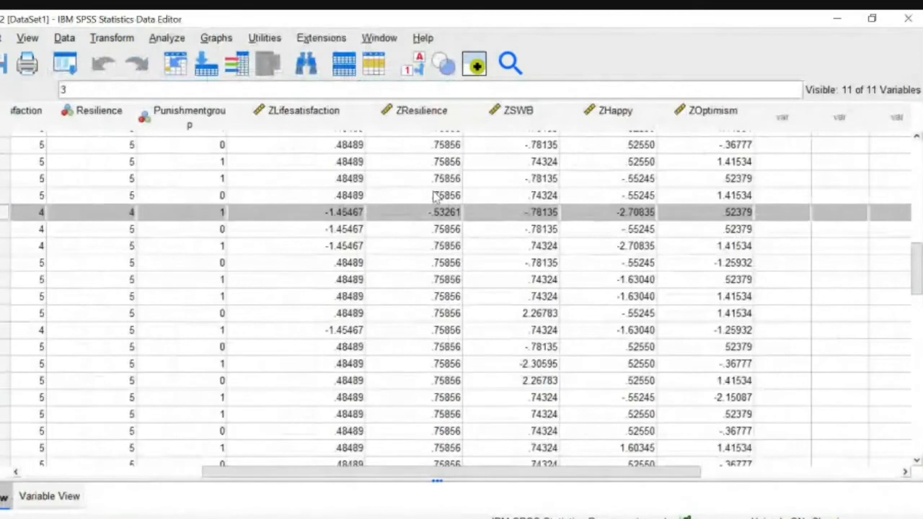
Step: Sort the cases by ZLifesatisfaction in descending order and inspect the z-scores through the last cases
right_click(334, 119)
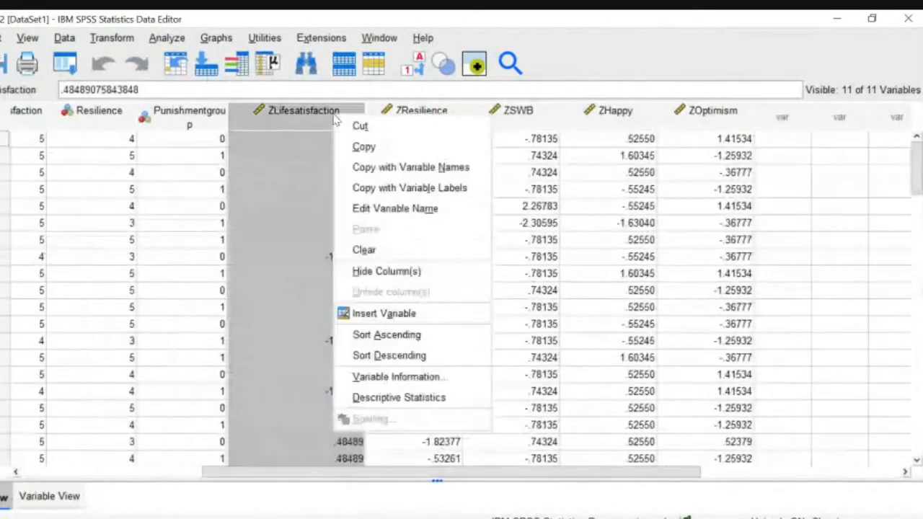
click(373, 357)
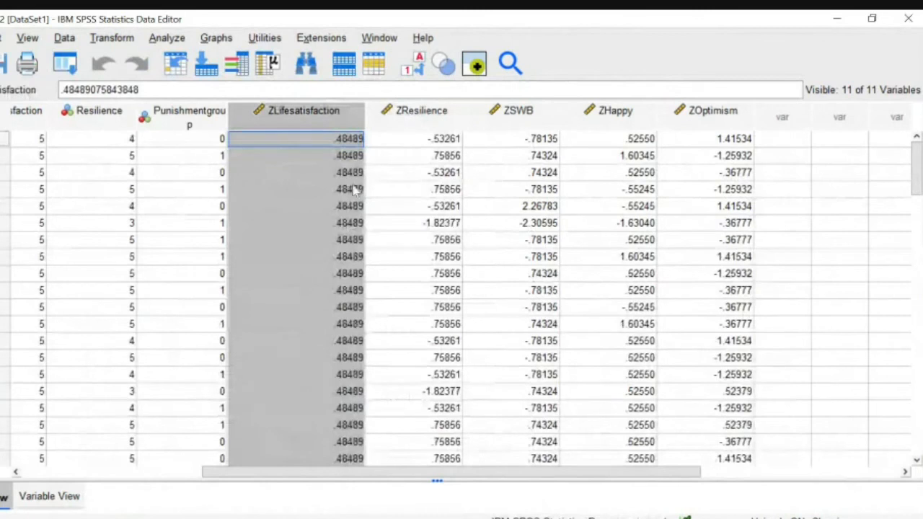
click(418, 225)
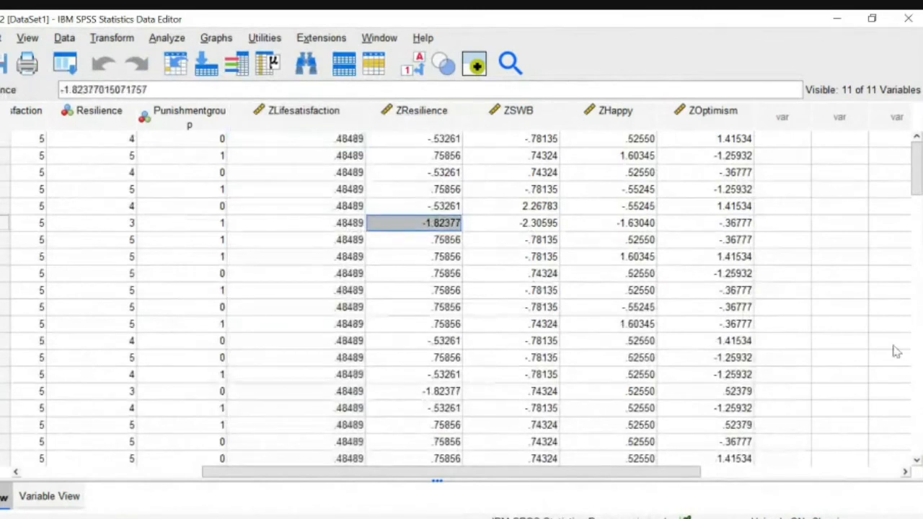
drag(915, 186, 917, 364)
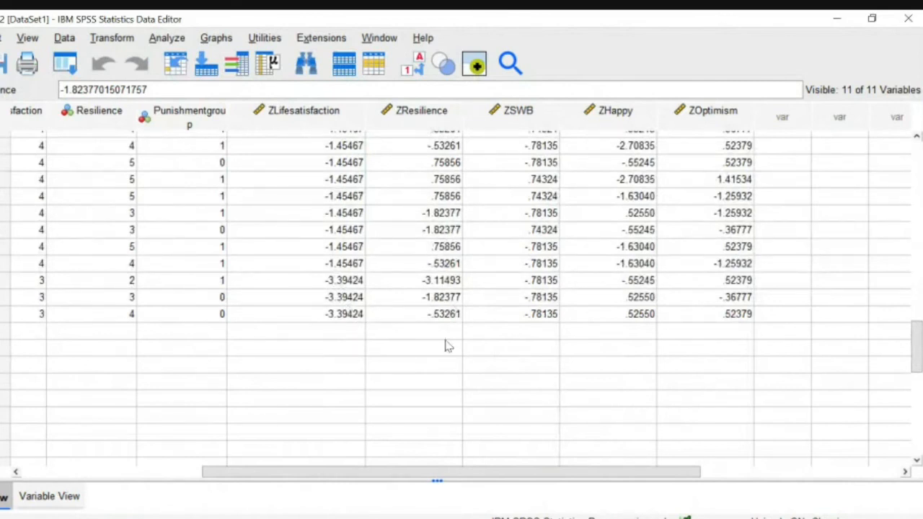
Step: Sort the cases by ZResilience in descending order
right_click(409, 112)
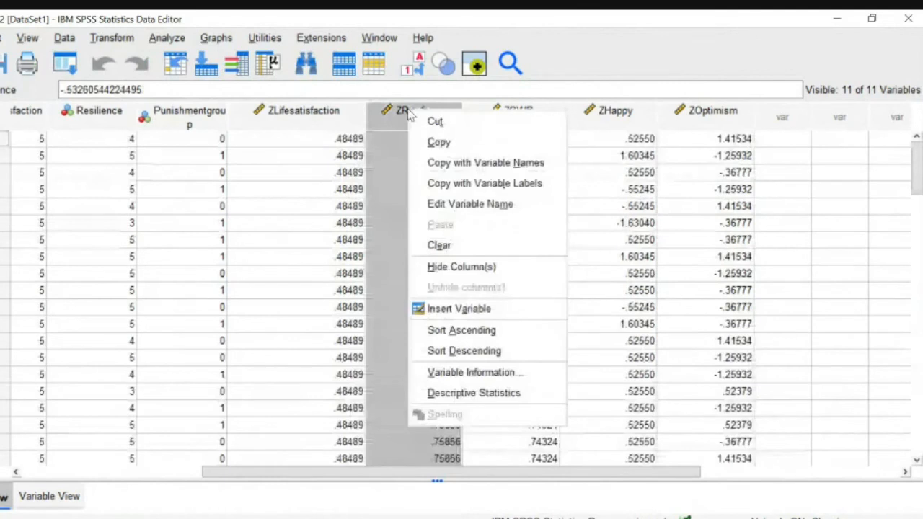
click(463, 351)
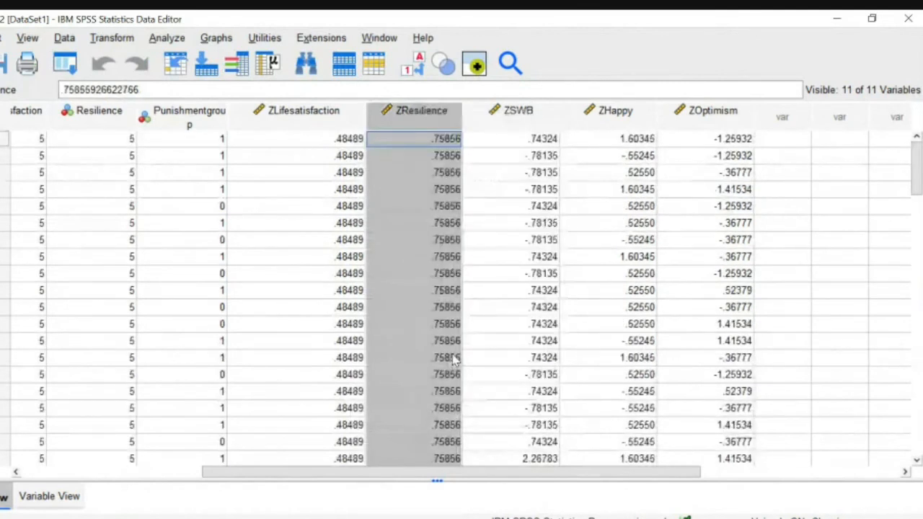
Step: Check the ZResilience scores through the last cases, and sort the cases by ZSWB in descending order to inspect its z-scores
click(824, 258)
drag(918, 185, 919, 346)
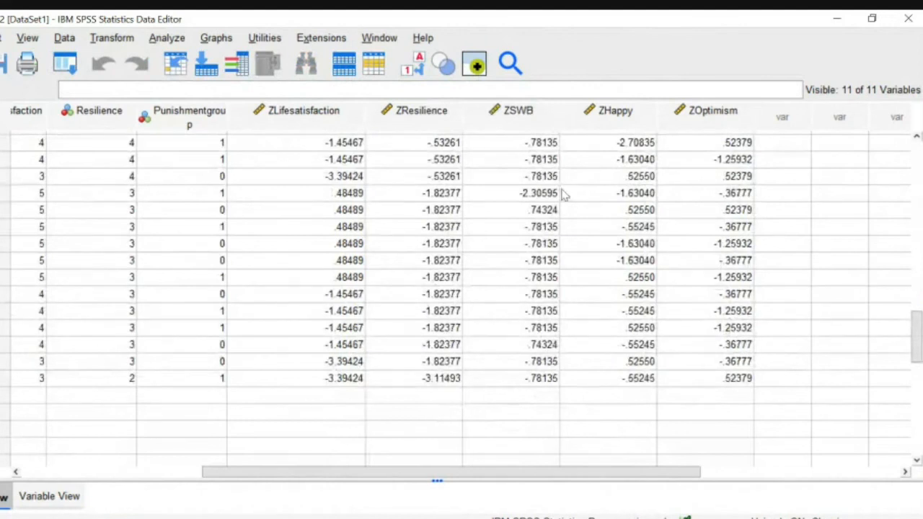
right_click(514, 120)
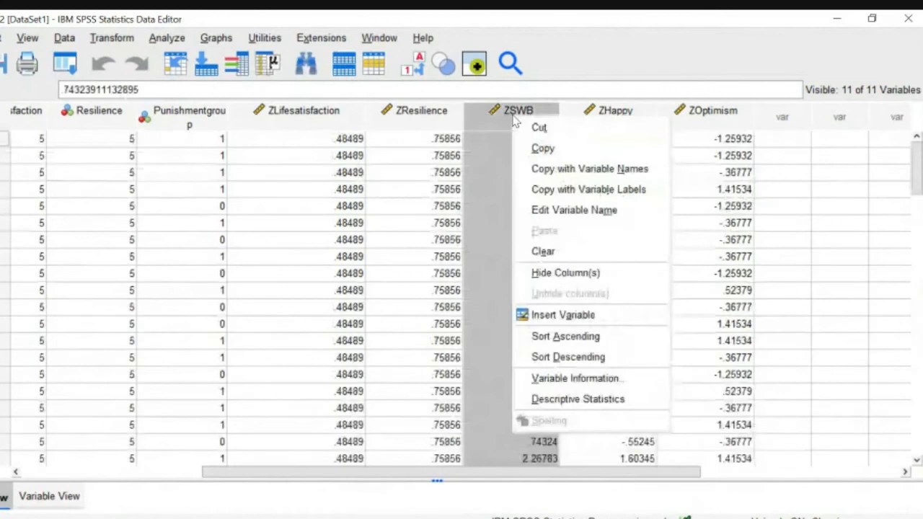
click(554, 359)
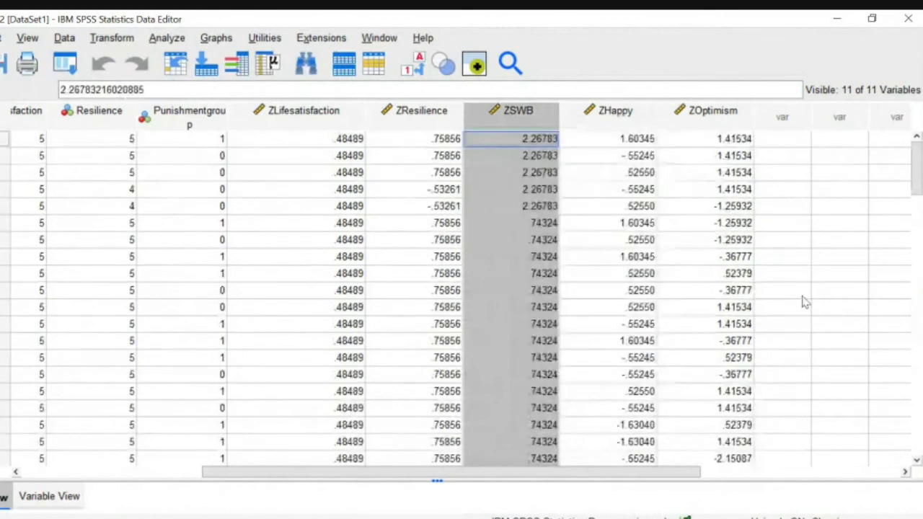
click(919, 247)
drag(919, 248, 919, 173)
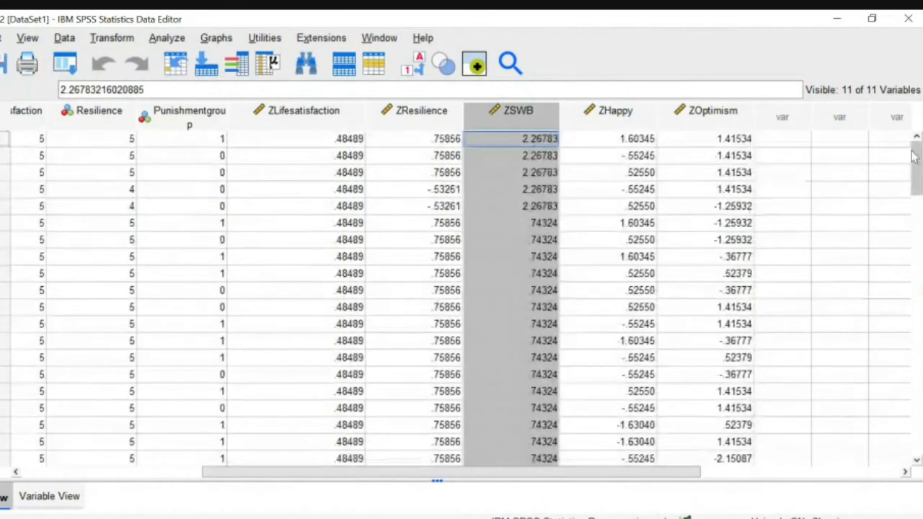
Step: Sort the cases by ZHappy in descending order and inspect the z-scores through the last cases
click(620, 114)
right_click(620, 116)
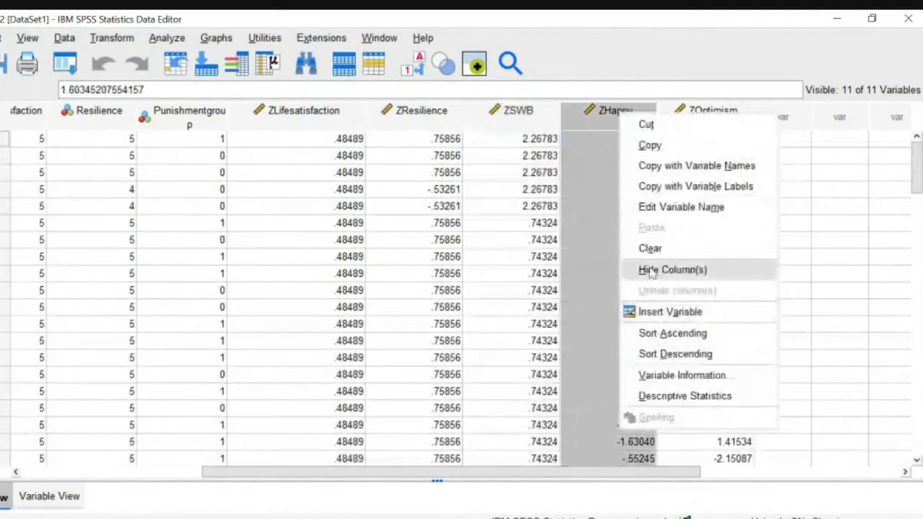
click(668, 356)
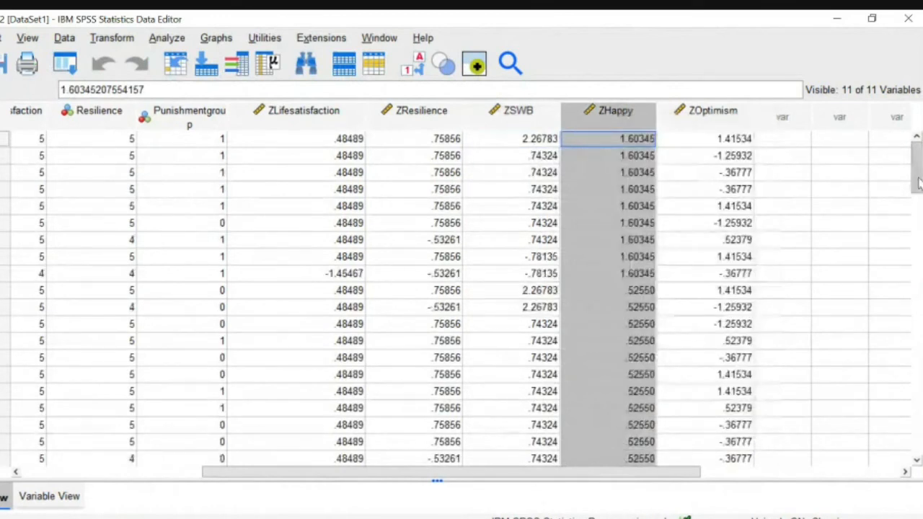
drag(918, 184, 917, 339)
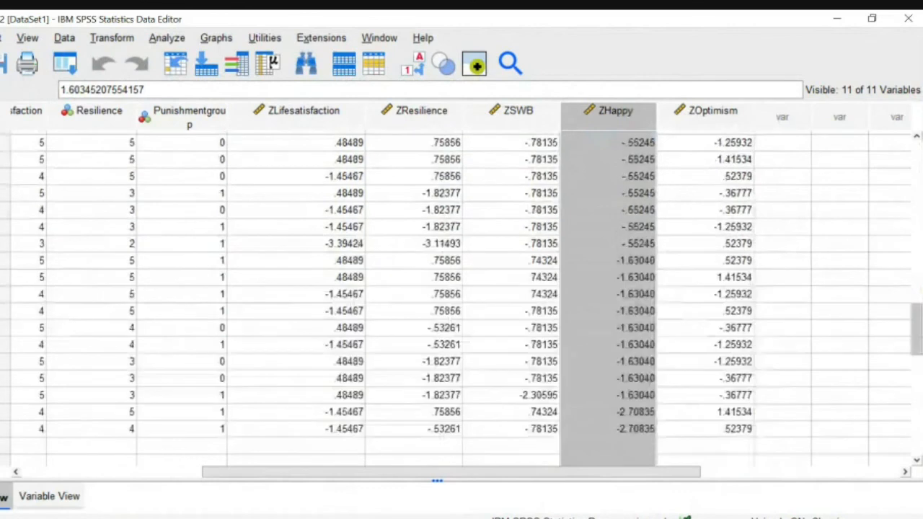
Step: Sort the cases by ZOptimism in descending order and inspect its z-scores
right_click(734, 144)
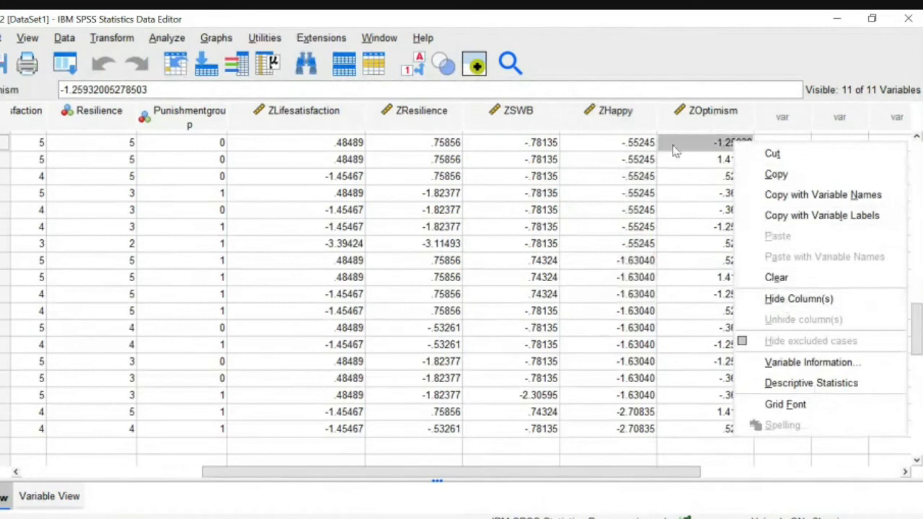
right_click(683, 123)
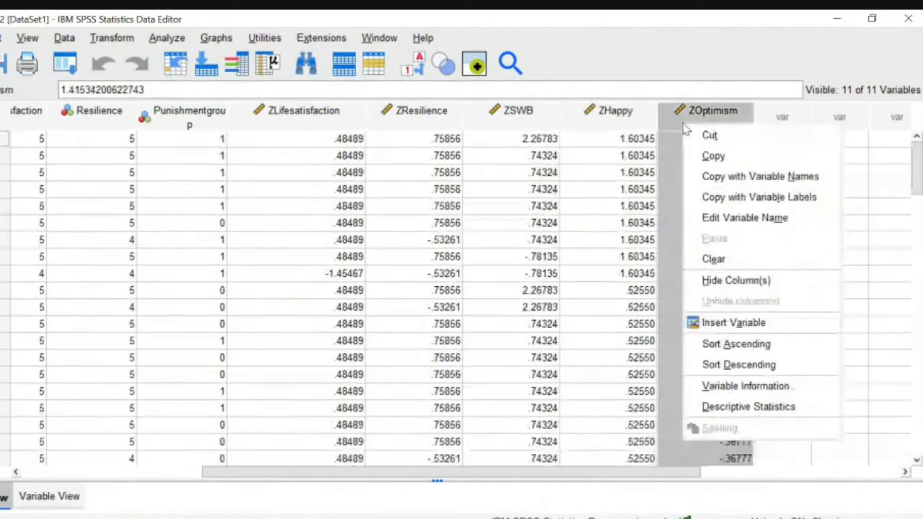
click(717, 365)
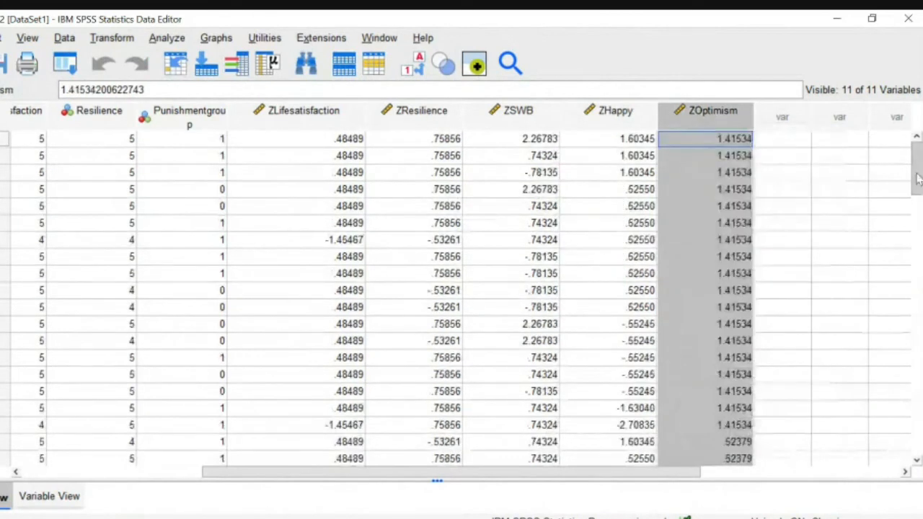
click(919, 233)
drag(919, 233, 919, 166)
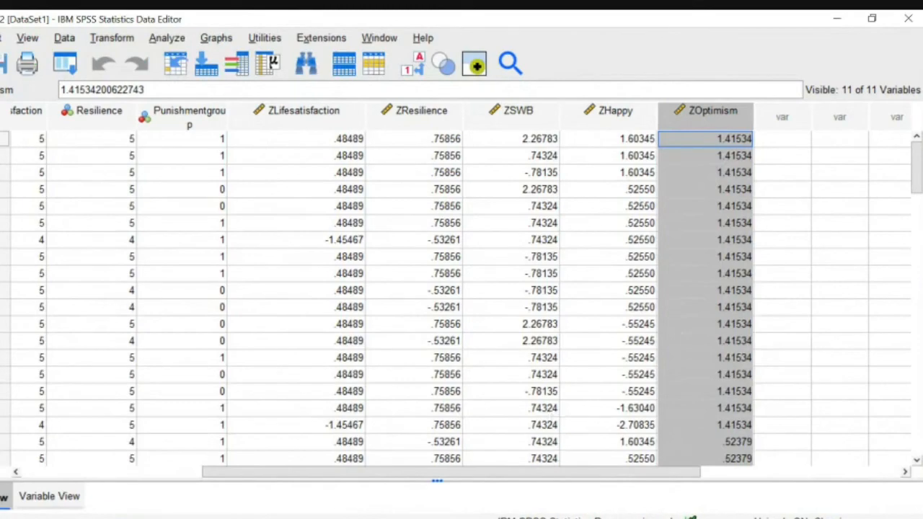
Step: Switch to PowerPoint to consult the homogeneity test steps, and return to the original variables in the SPSS data set
key(alt+Tab)
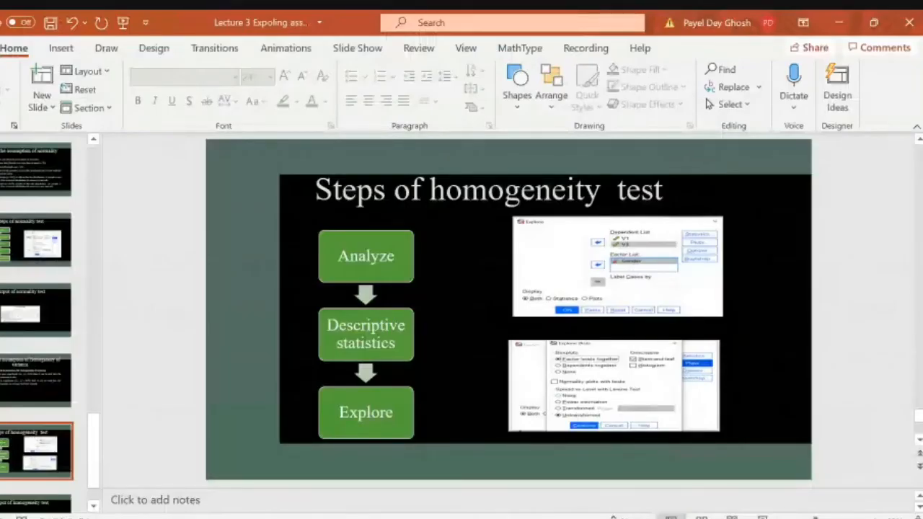
click(611, 518)
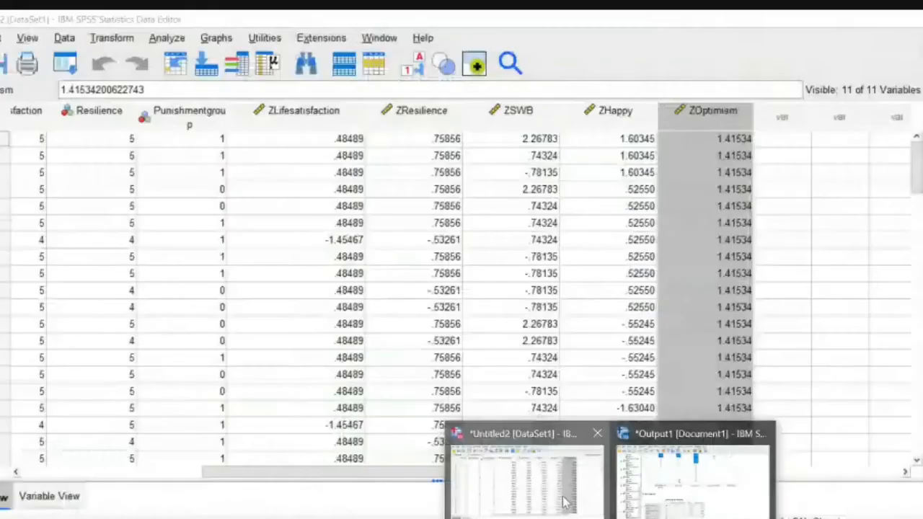
mouse_move(564, 502)
click(565, 502)
drag(485, 472, 173, 137)
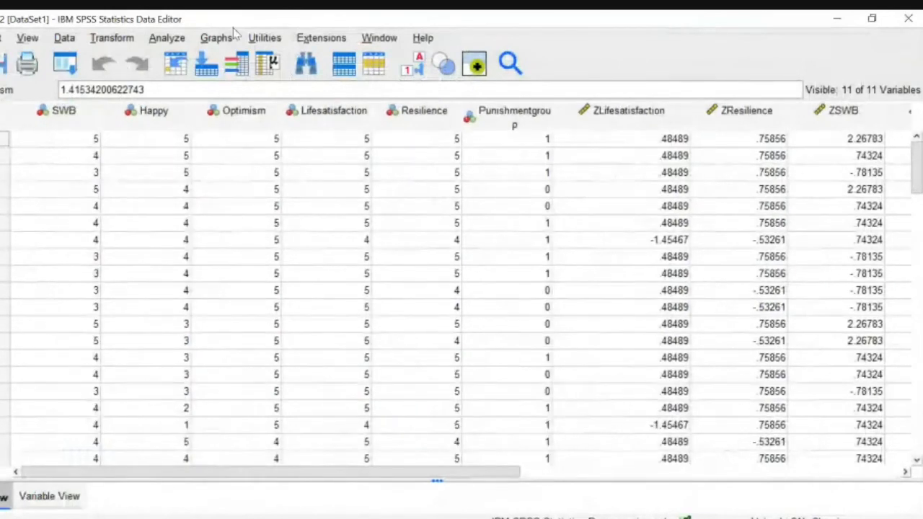
Step: Set up Explore with Subjective well being, Happy, Optimism, Lifesatisfaction and Resilience as dependents and Punishmentgroup as the factor
click(165, 42)
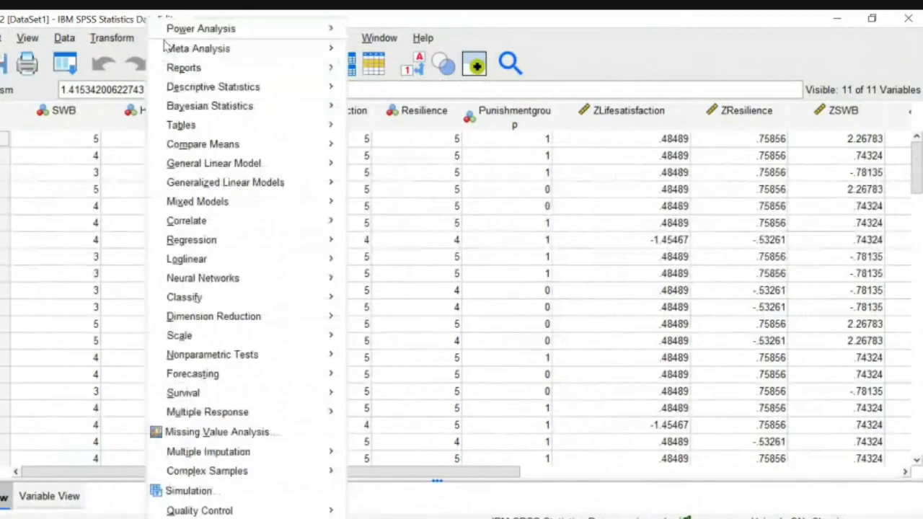
mouse_move(303, 87)
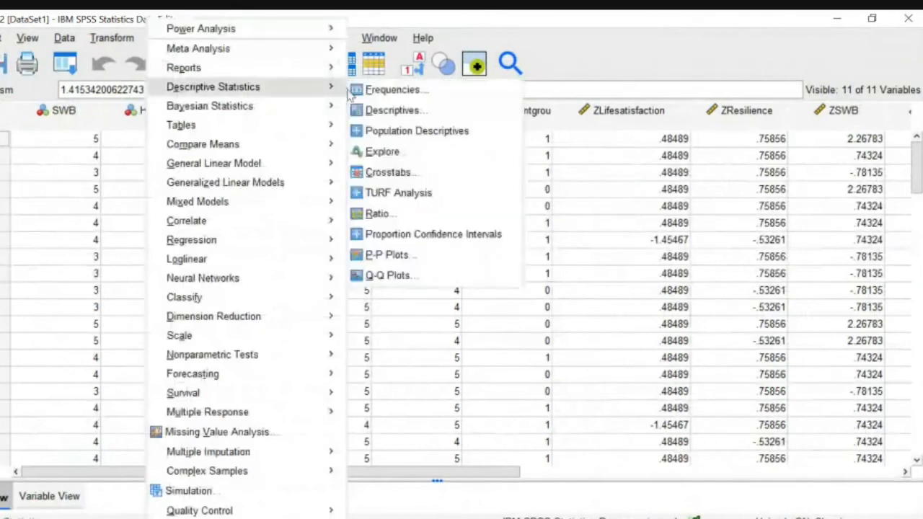
click(381, 152)
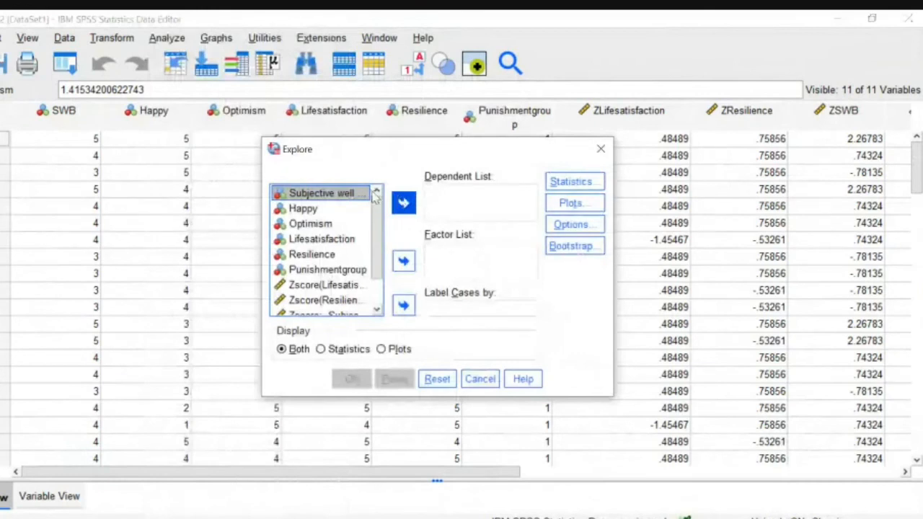
key(shift+Down)
key(shift+Down)
key(shift+Down)
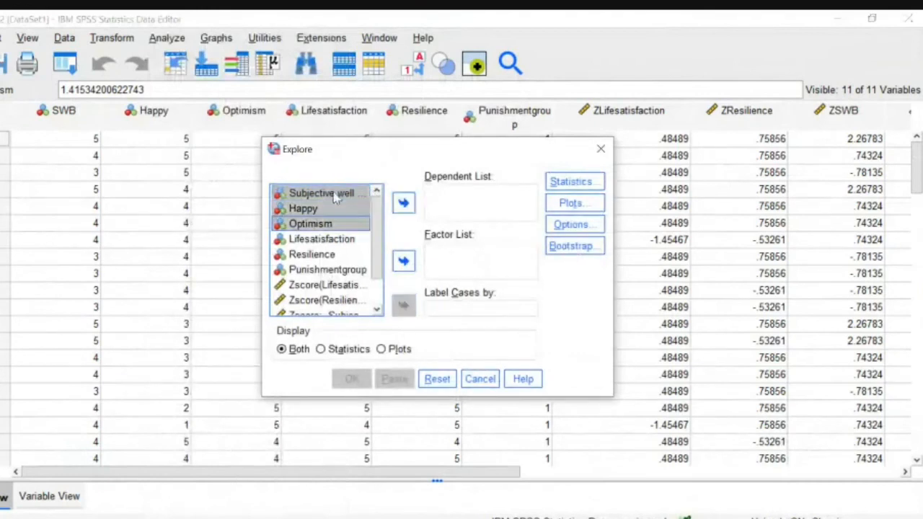
key(shift+Down)
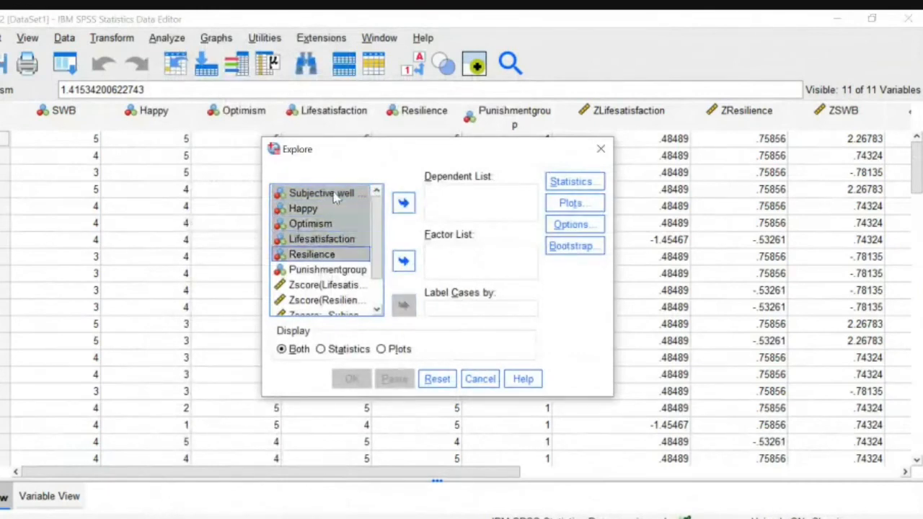
click(404, 203)
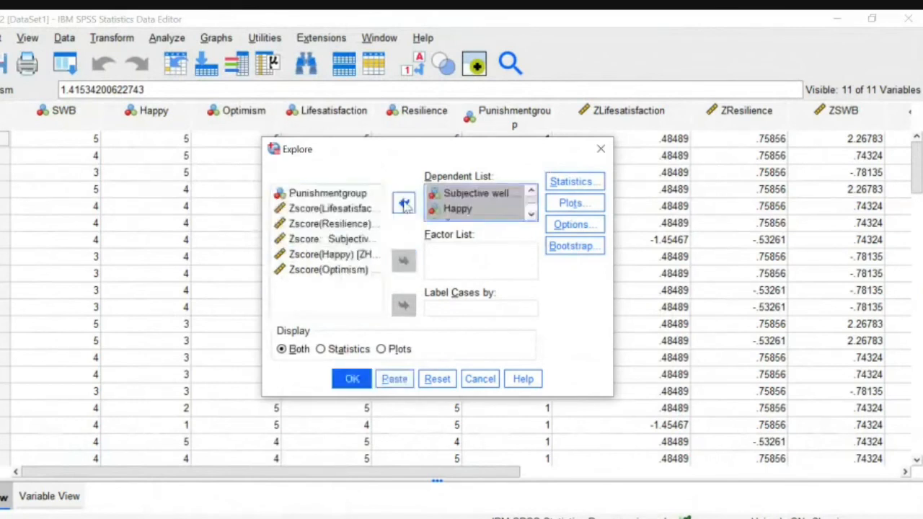
click(346, 199)
click(404, 263)
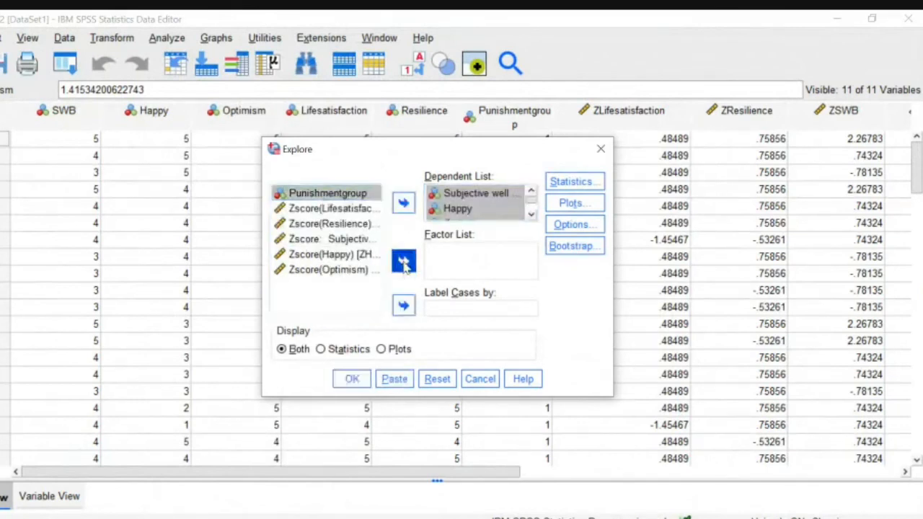
Step: Turn on normality plots with tests for the Explore analysis and run it
click(551, 188)
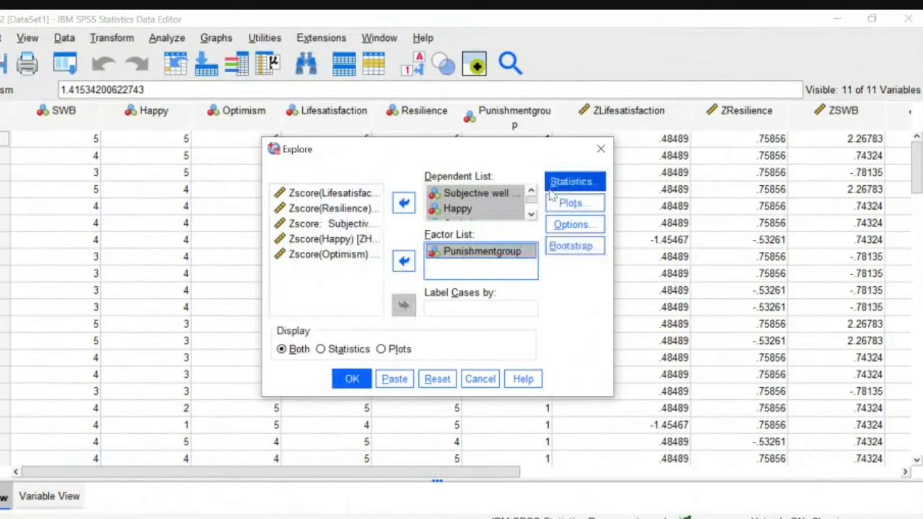
click(569, 203)
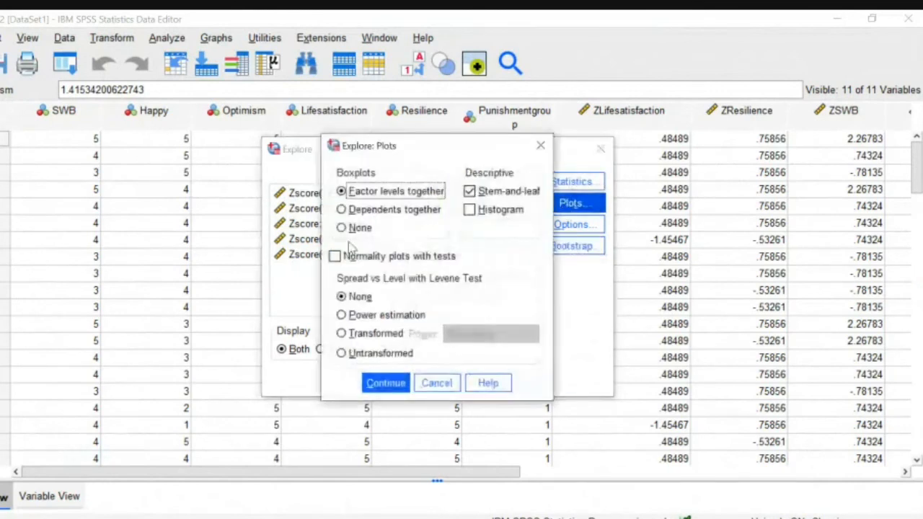
click(336, 257)
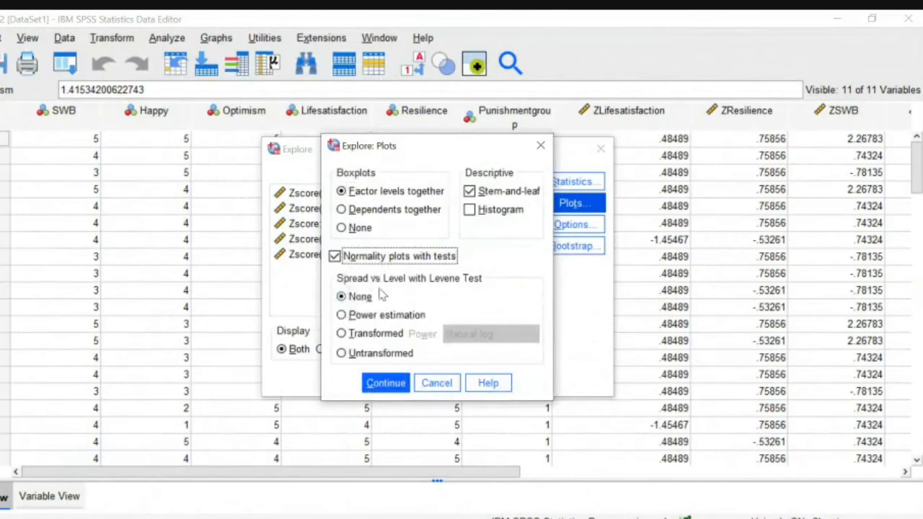
click(388, 385)
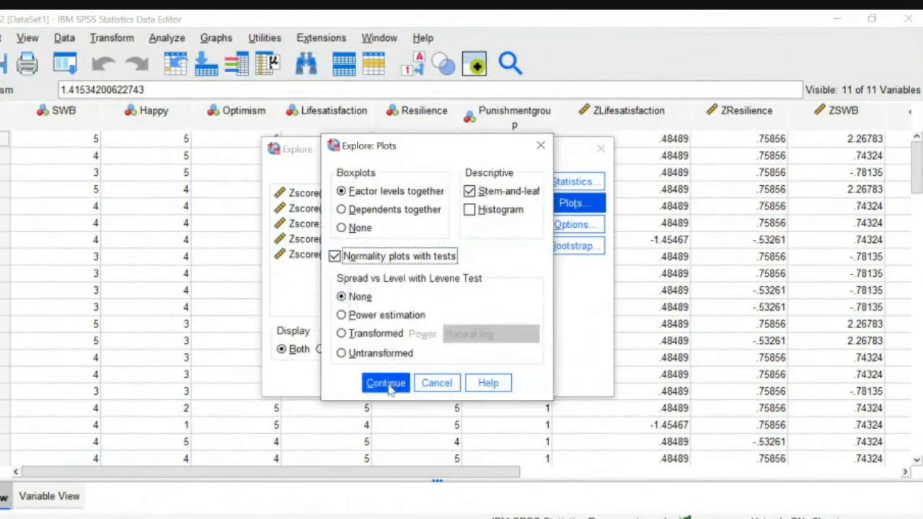
click(353, 381)
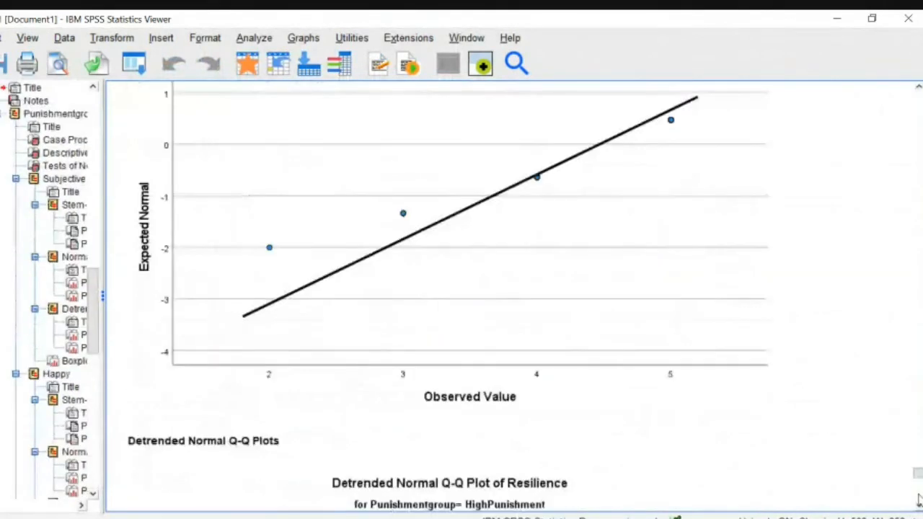
Step: Examine the Explore output from the Case Processing Summary through the Descriptives to the Tests of Normality table
scroll(919, 490, down, 3)
drag(918, 481, 918, 212)
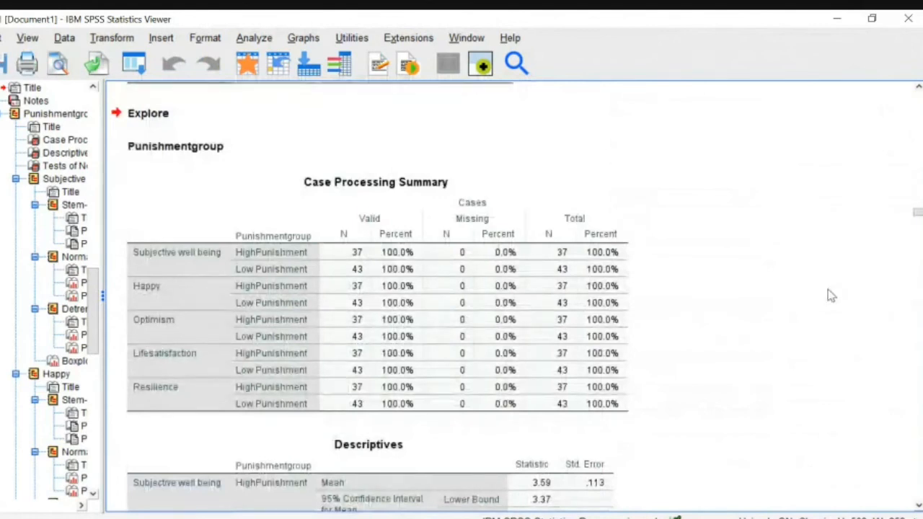
key(Down)
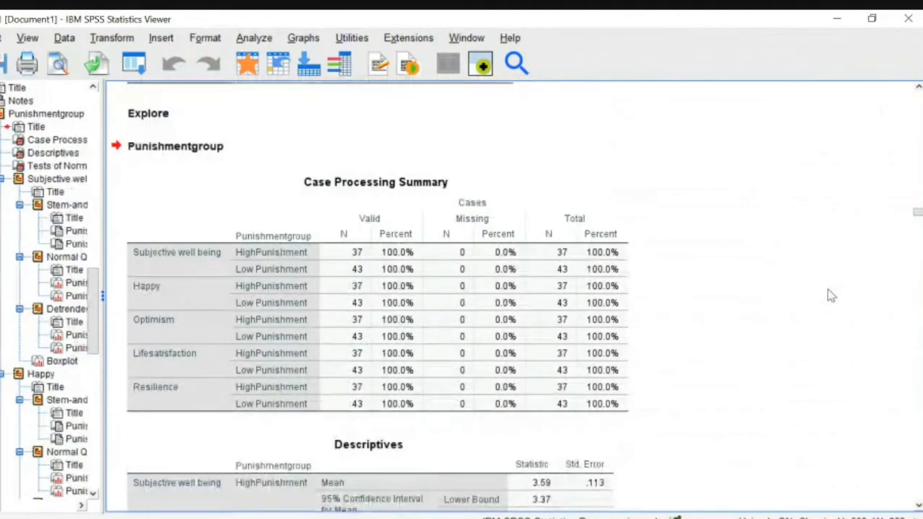
click(919, 506)
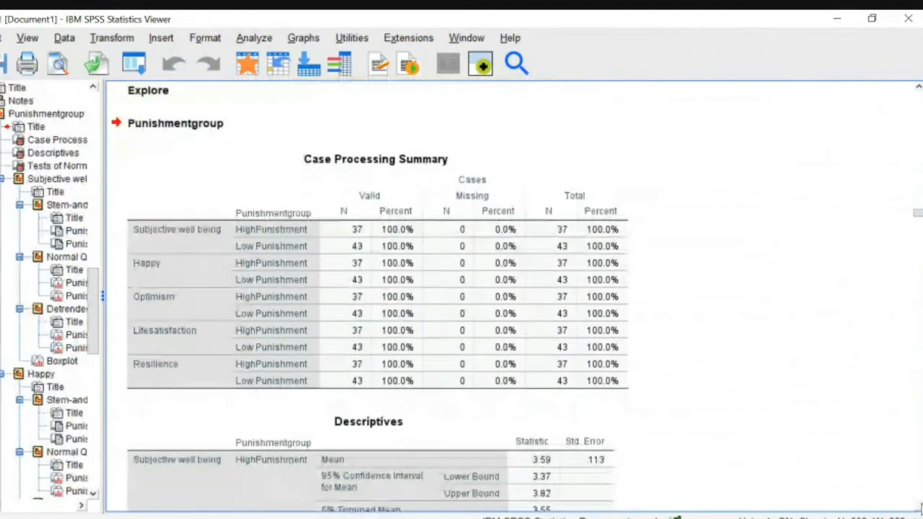
scroll(919, 506, down, 5)
scroll(919, 506, down, 2)
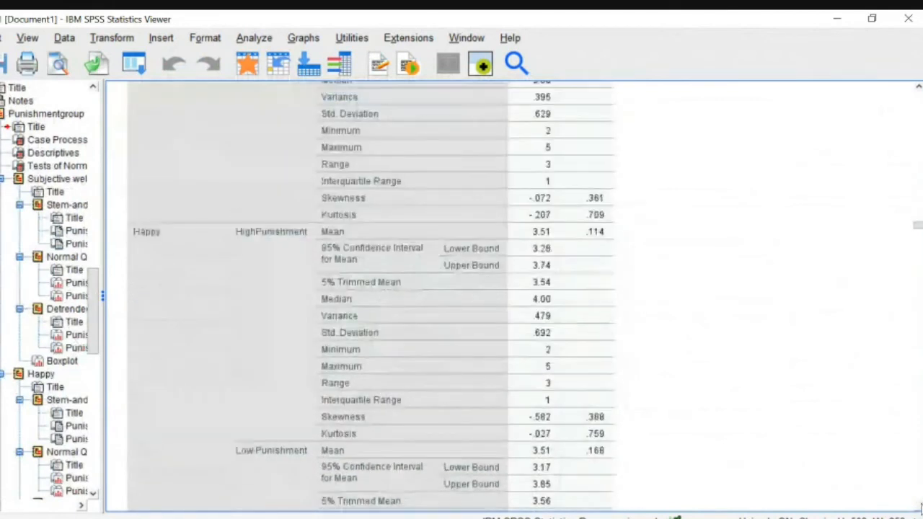
scroll(919, 506, down, 5)
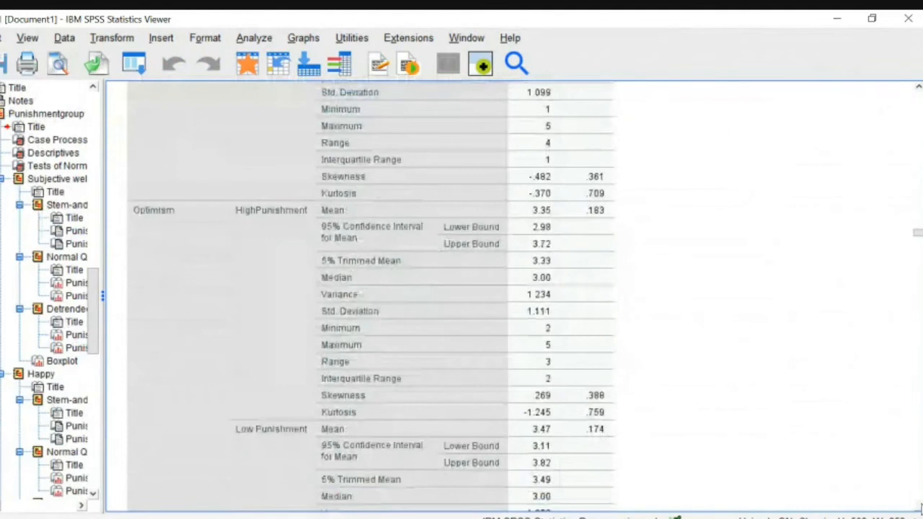
scroll(921, 506, down, 6)
scroll(921, 507, down, 4)
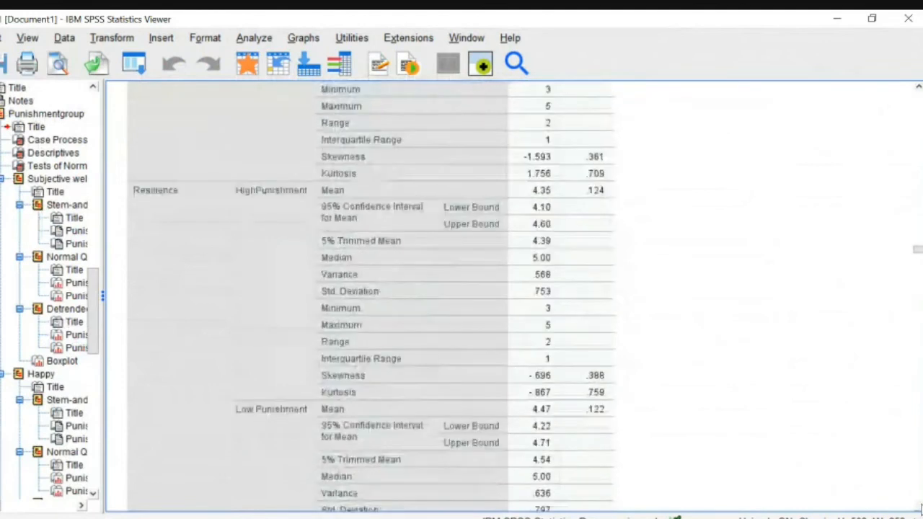
click(920, 506)
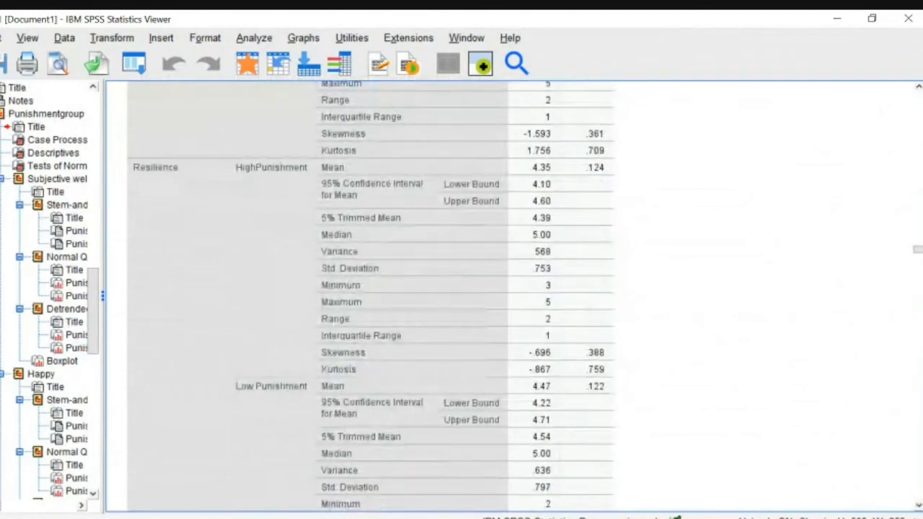
drag(917, 248, 918, 261)
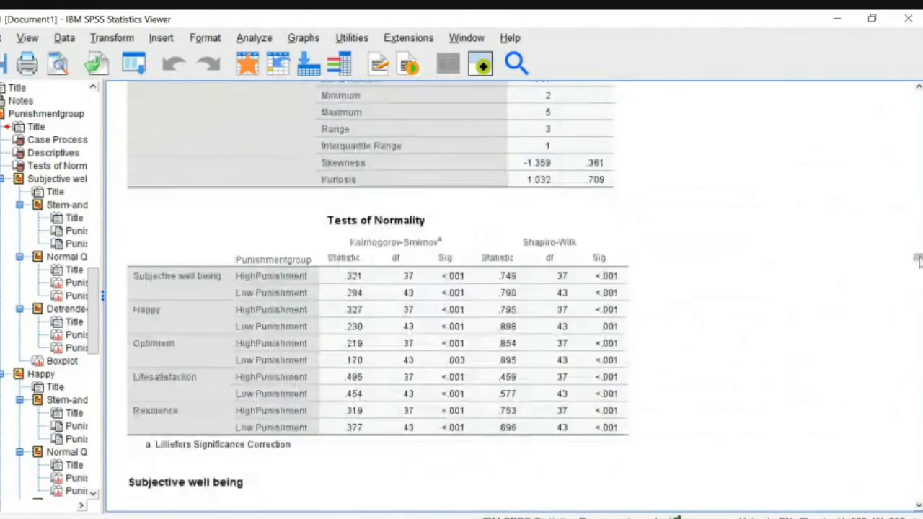
click(323, 189)
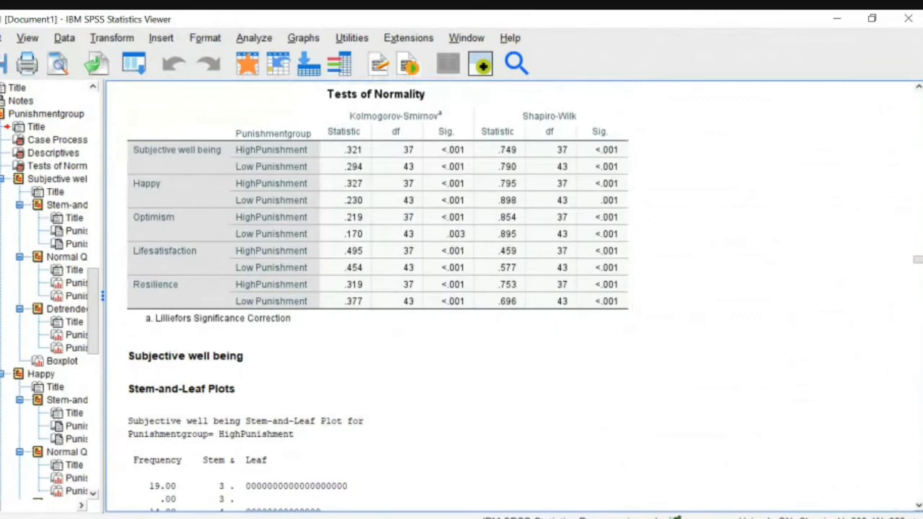
Step: Switch to PowerPoint to consult the slide on testing the assumption of normality, and return to the Tests of Normality table in SPSS
mouse_move(548, 513)
click(535, 497)
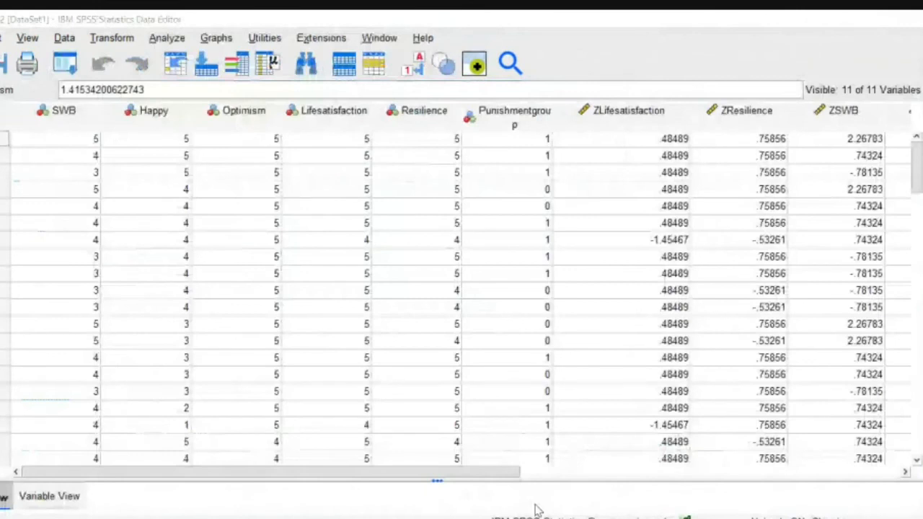
drag(917, 162, 917, 367)
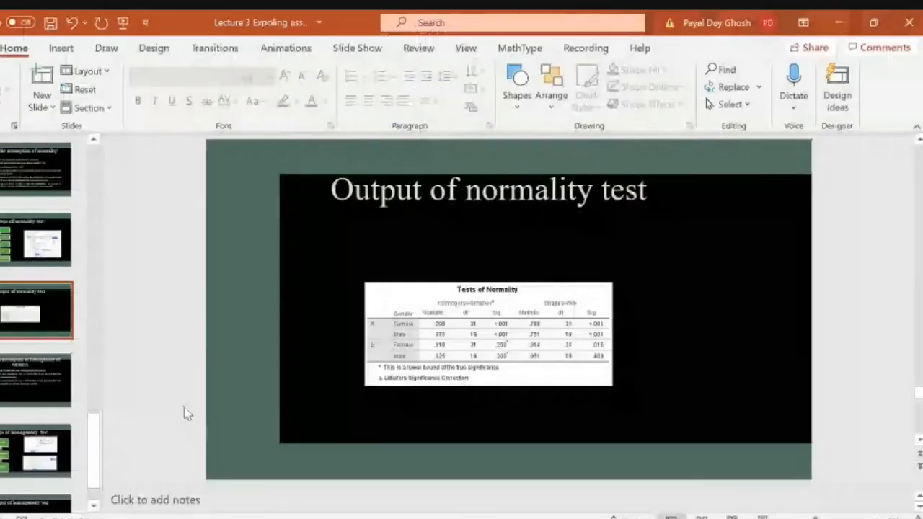
scroll(184, 407, up, 2)
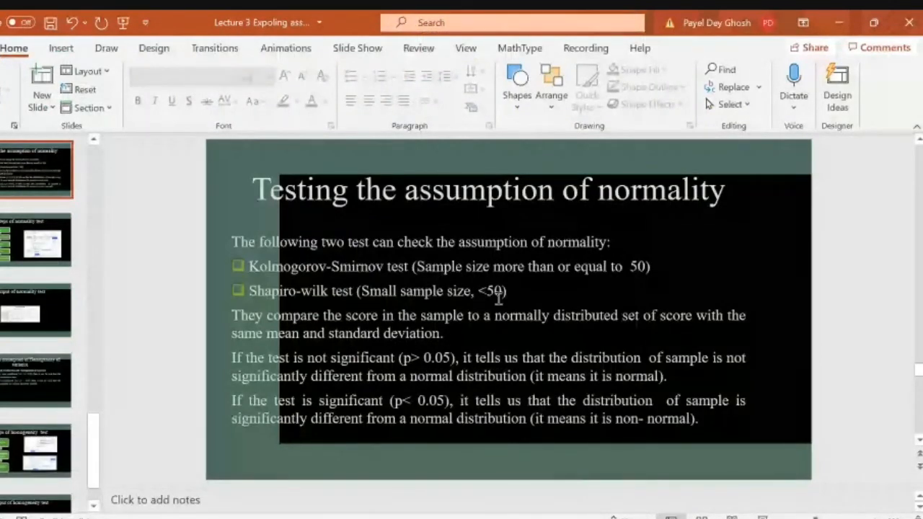
click(610, 518)
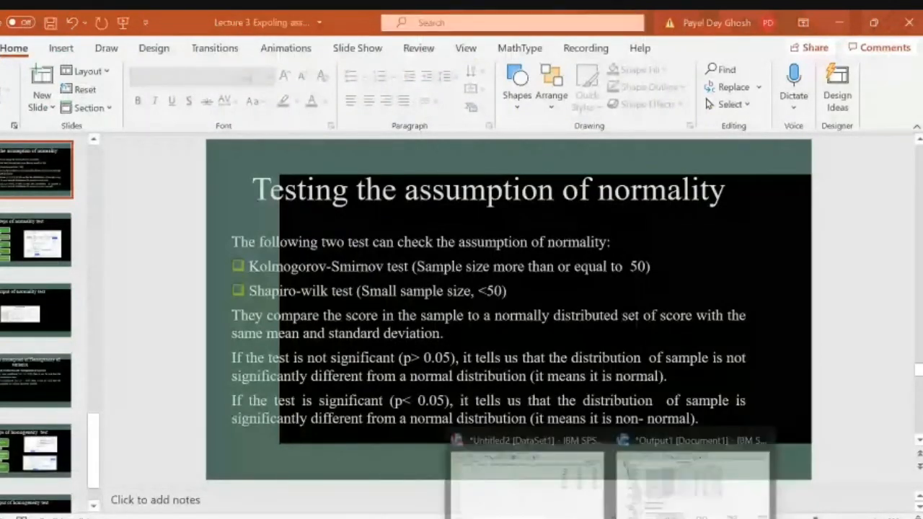
click(692, 479)
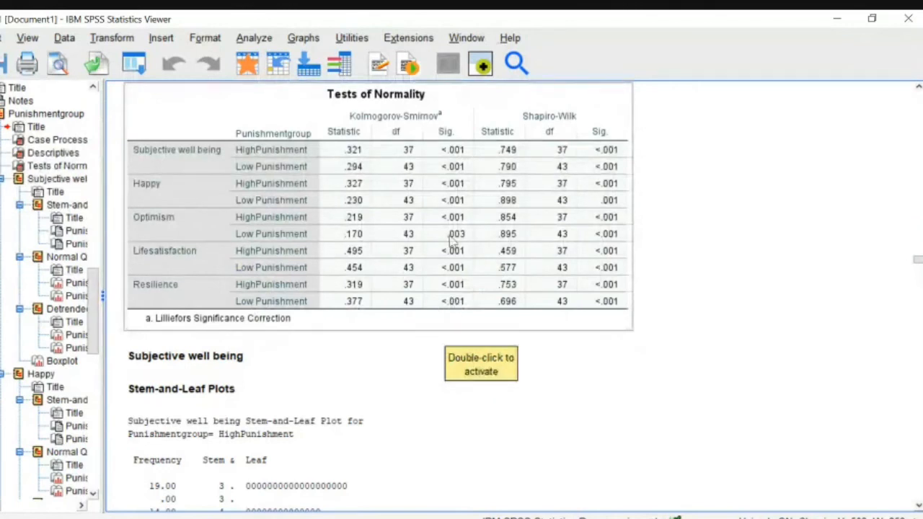
Step: Review the Explore output again, from the Case Processing Summary through Tests of Normality to the Resilience stem-and-leaf and detrended Q-Q plots
key(Down)
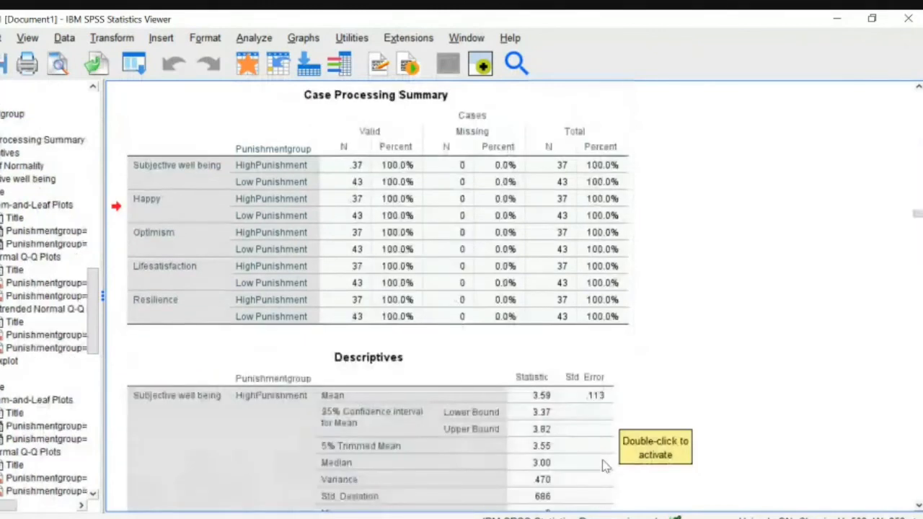
key(Up)
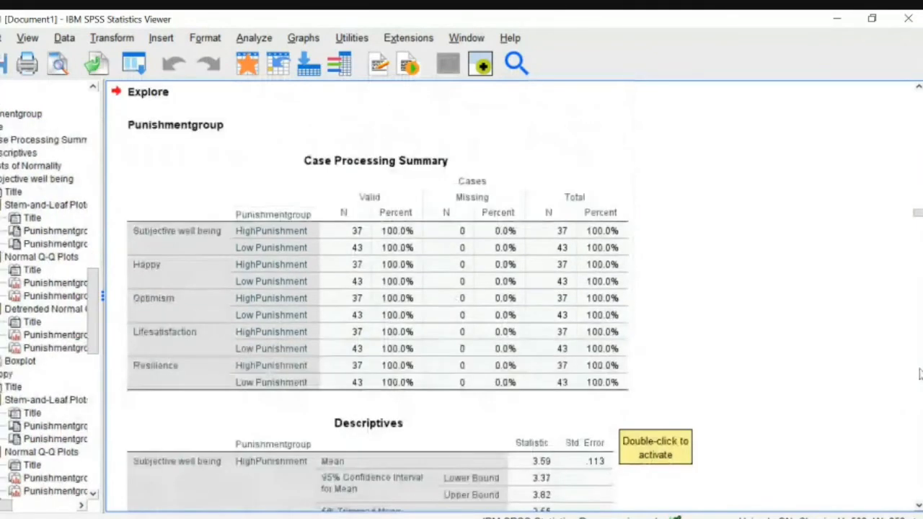
drag(917, 213, 917, 247)
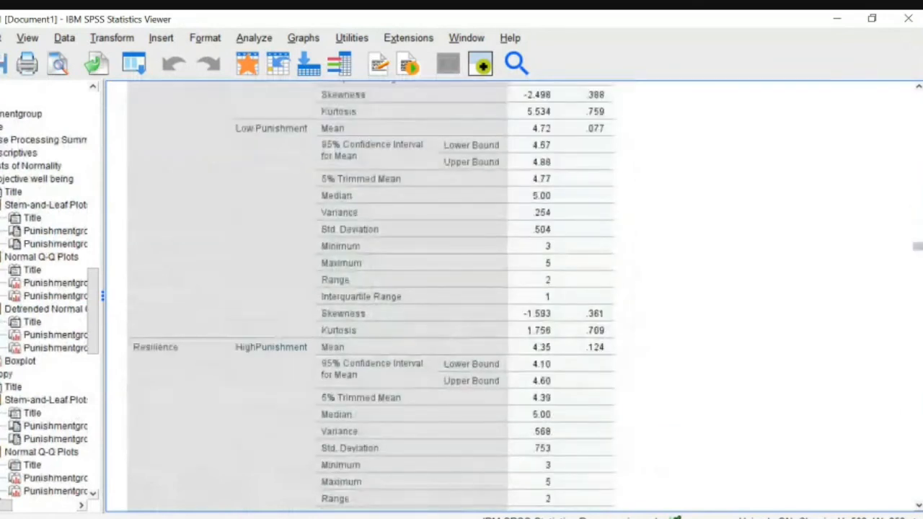
mouse_move(917, 247)
mouse_down()
mouse_move(919, 491)
mouse_move(917, 265)
mouse_up()
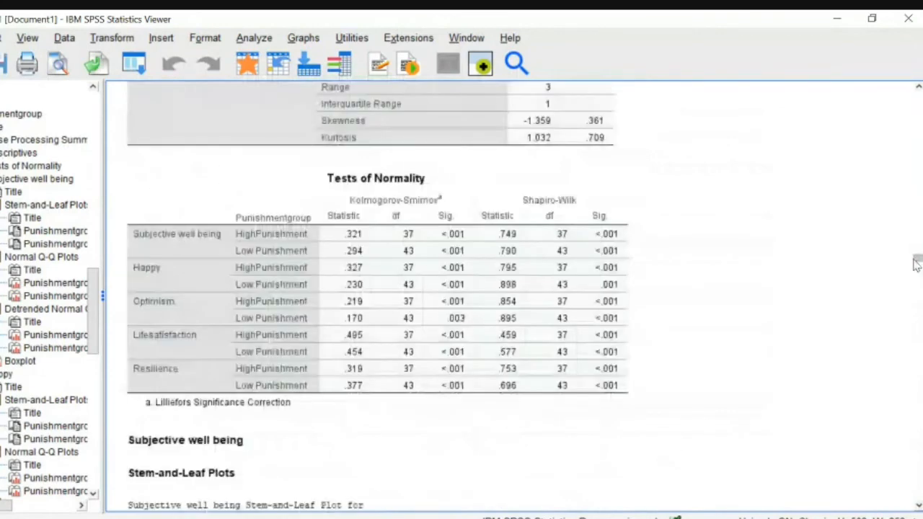
scroll(829, 309, down, 1)
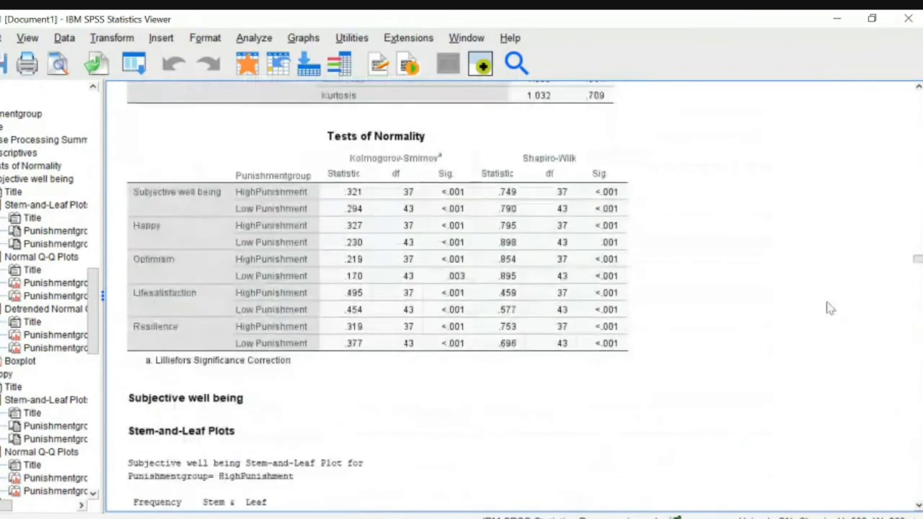
scroll(829, 309, up, 10)
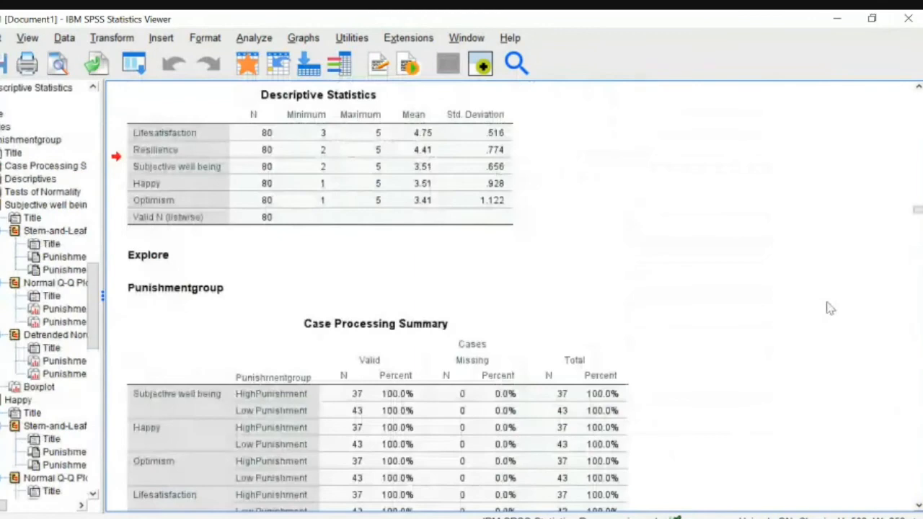
scroll(829, 308, down, 5)
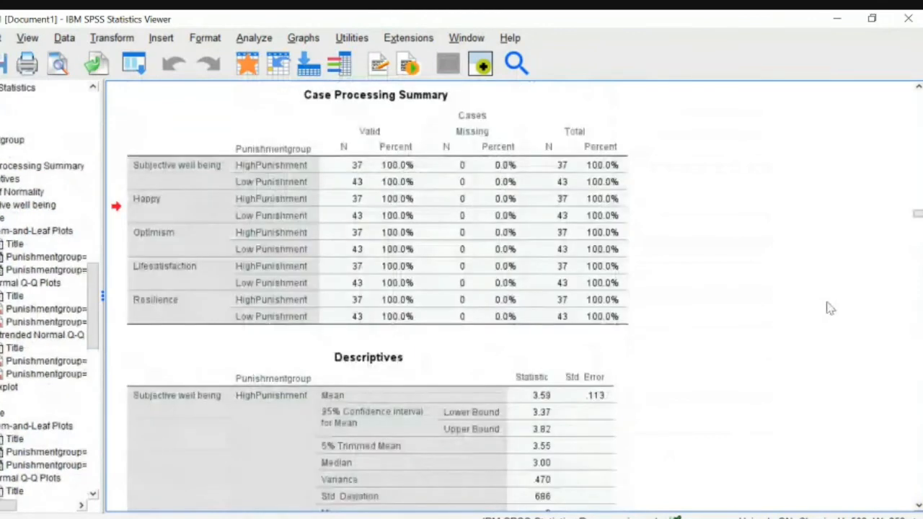
scroll(829, 309, down, 10)
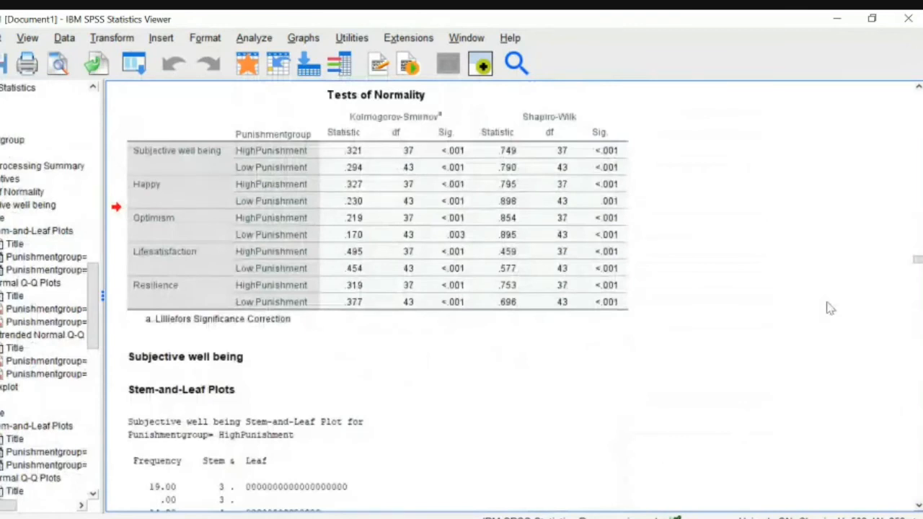
scroll(829, 308, down, 15)
scroll(829, 308, down, 15)
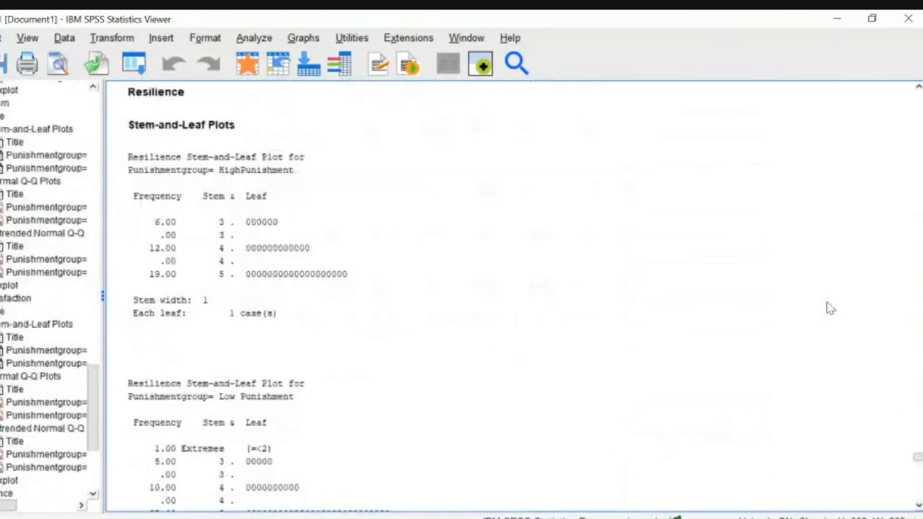
scroll(829, 309, down, 15)
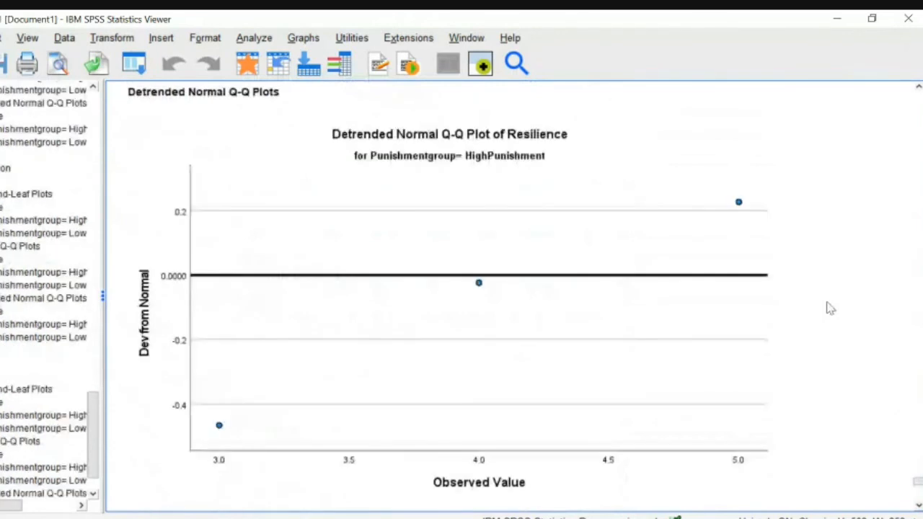
Step: Rerun Explore on the same variables with normality plots turned off and Spread vs Level with Levene Test set to Untransformed
click(254, 38)
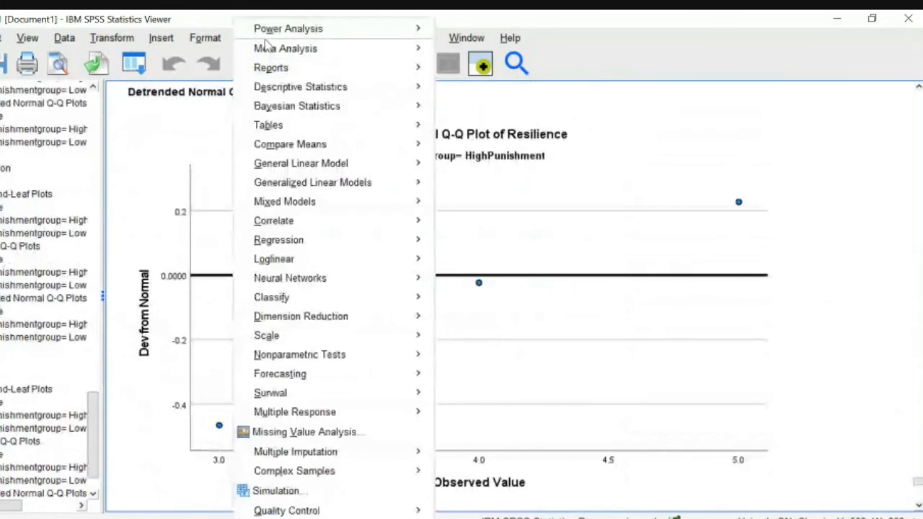
mouse_move(381, 96)
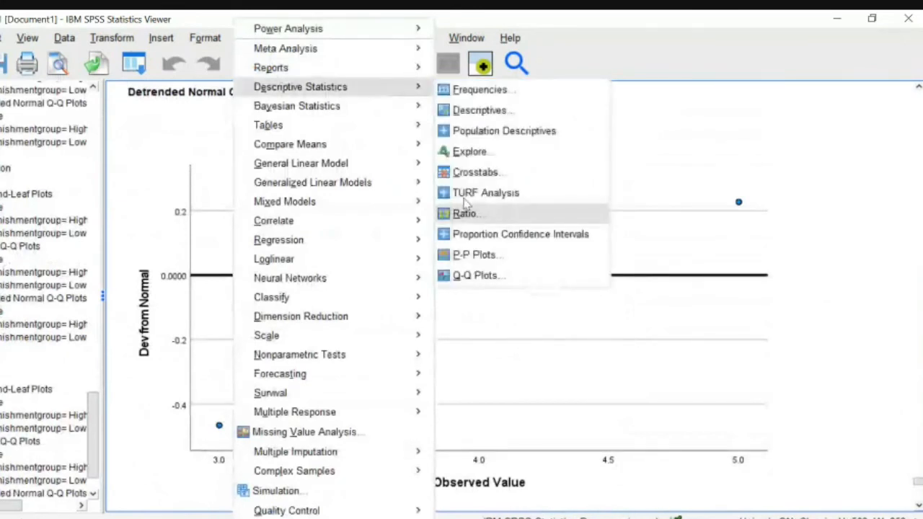
click(468, 152)
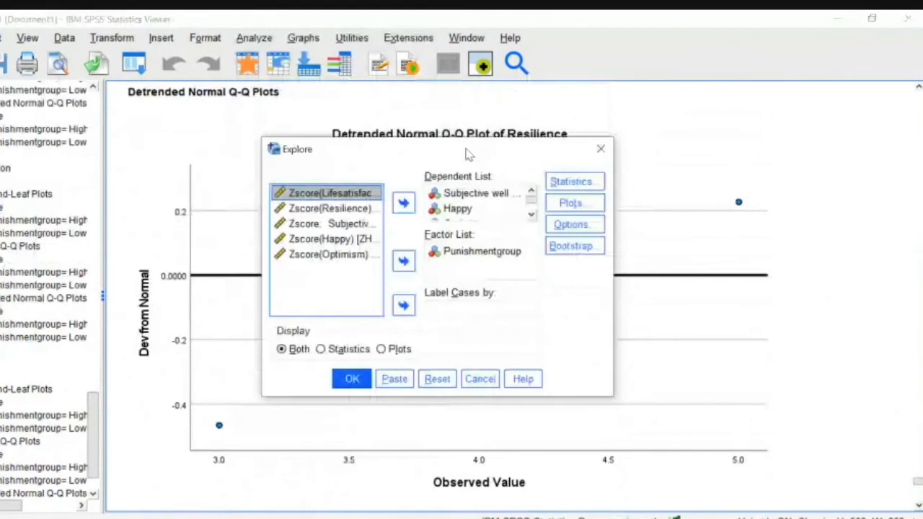
click(555, 206)
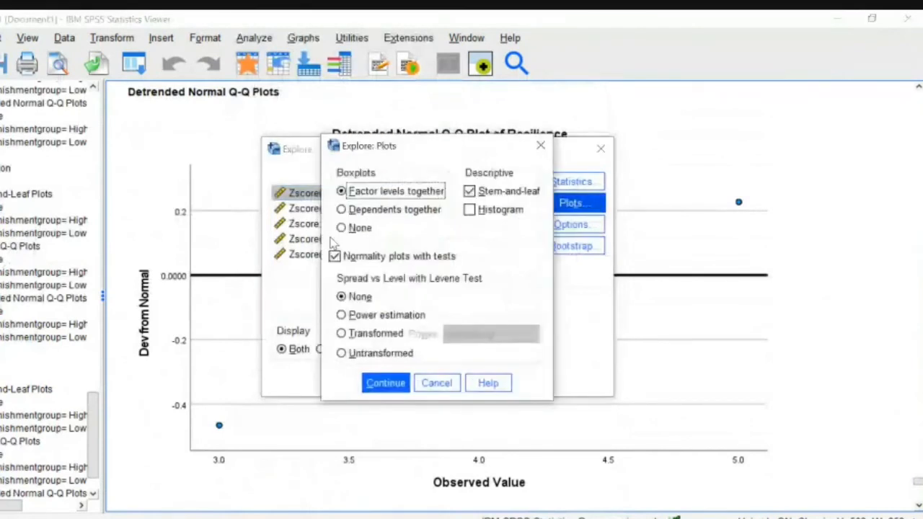
click(335, 255)
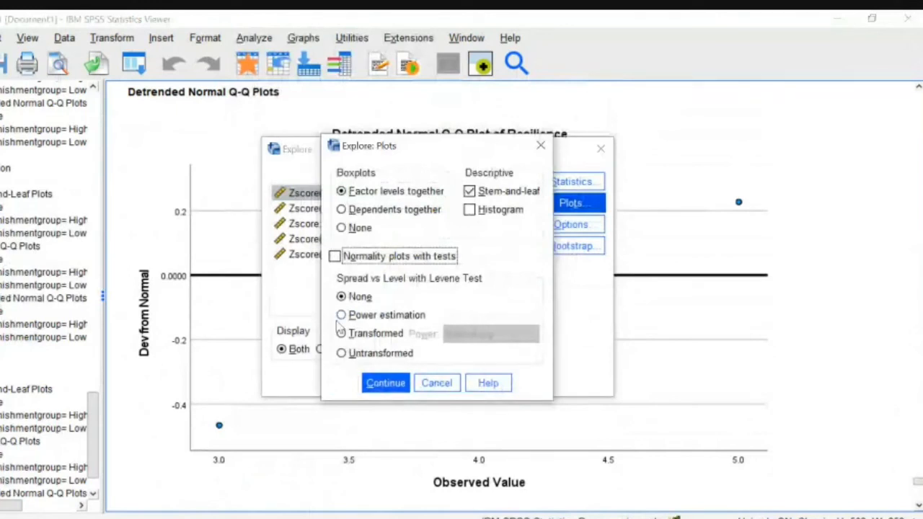
click(341, 333)
click(342, 354)
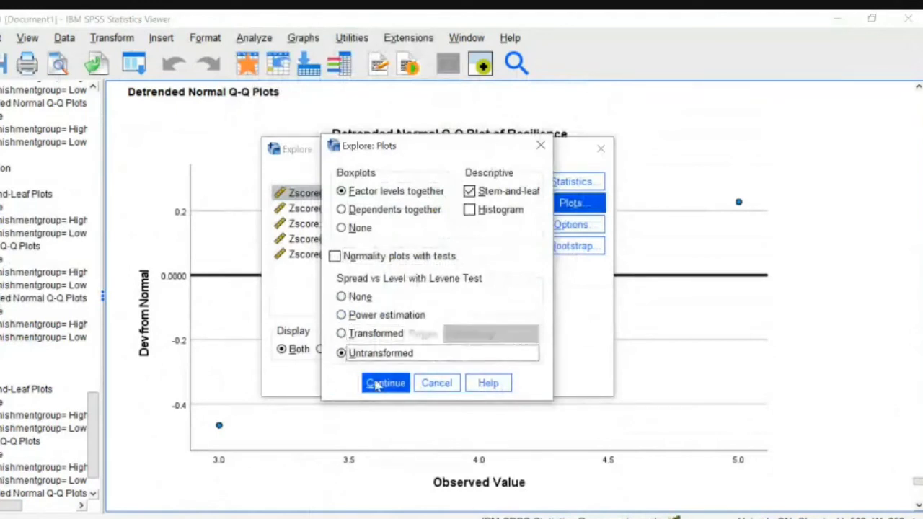
click(377, 385)
click(358, 380)
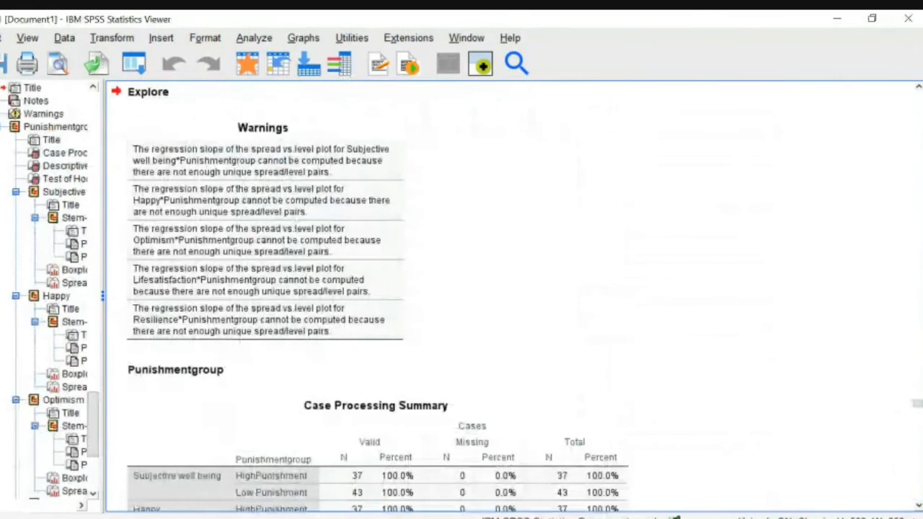
Step: Inspect the Resilience stem-and-leaf plots, boxplot and spread-versus-level plot at the end of the new Explore output
drag(94, 429, 93, 461)
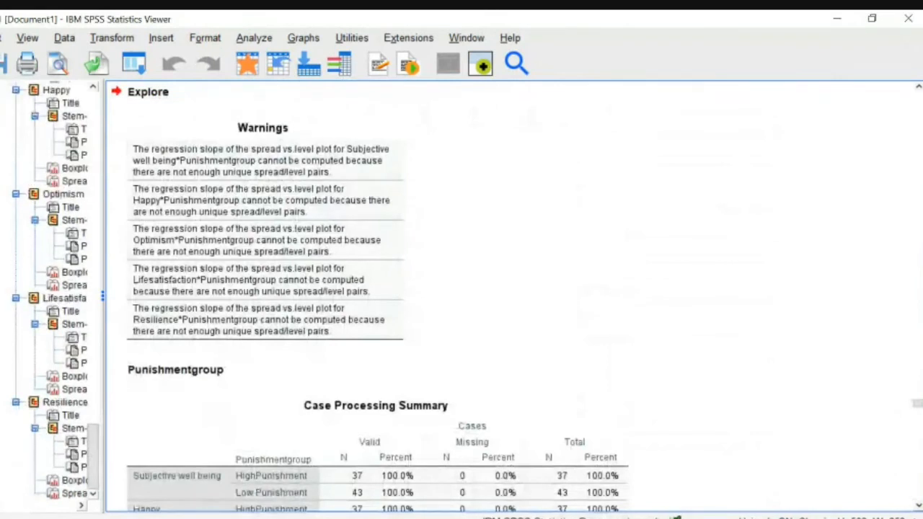
drag(0, 508, 0, 509)
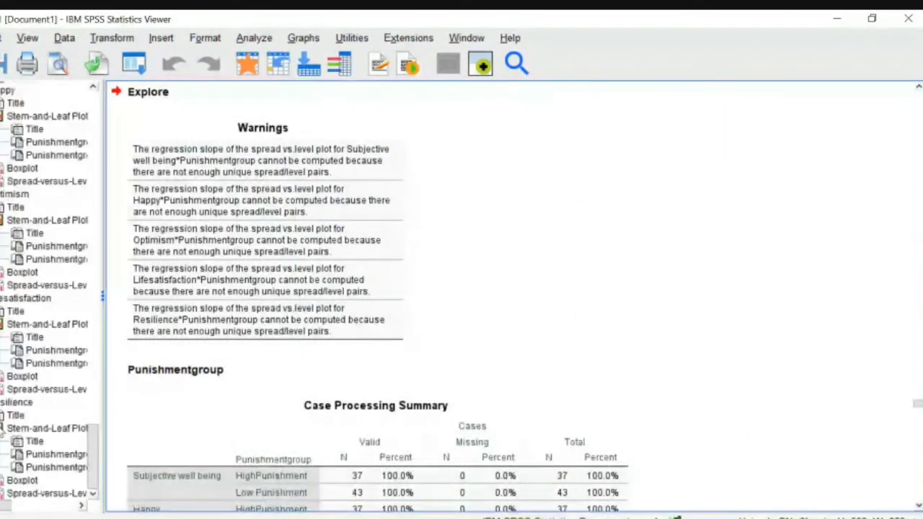
click(4, 429)
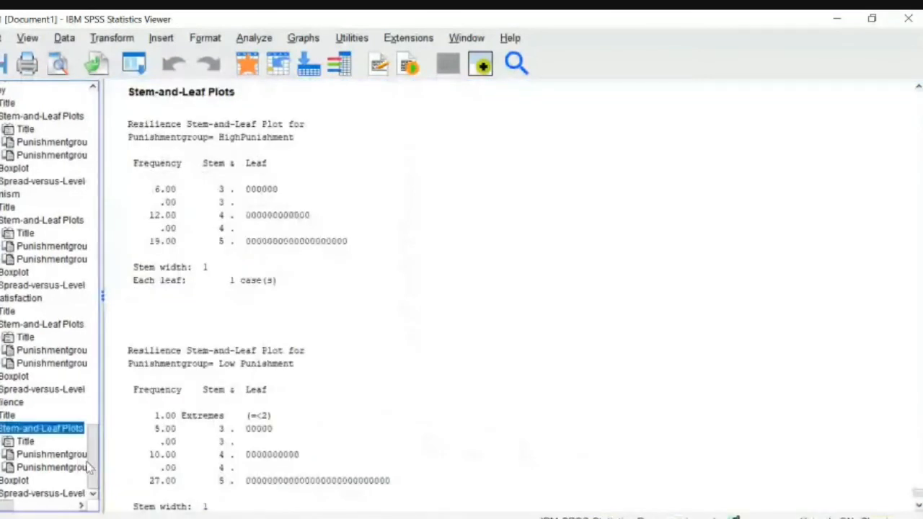
scroll(276, 382, down, 5)
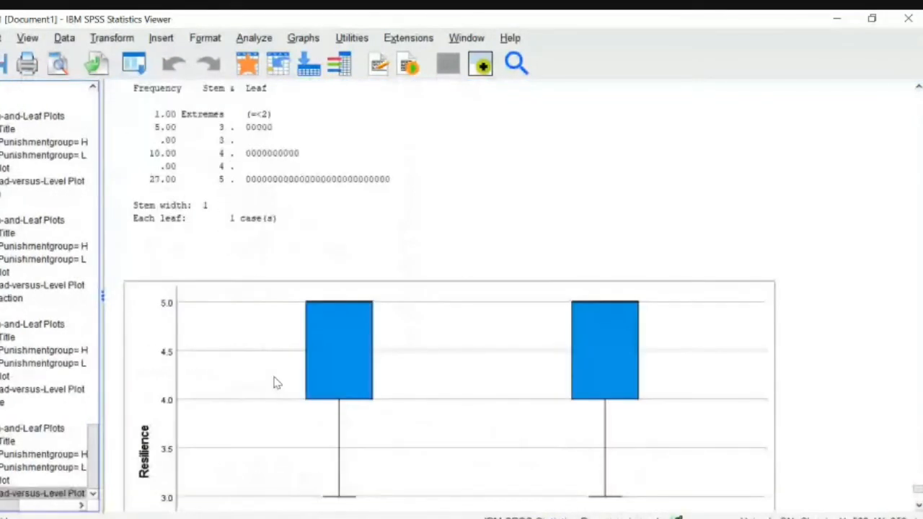
click(919, 496)
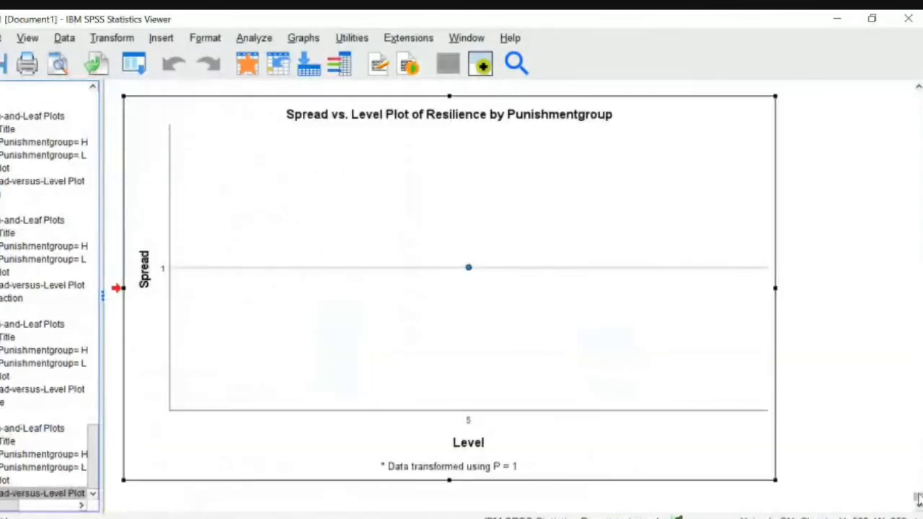
Step: Look back through the Explore output, from the Resilience spread-versus-level plot up to the Happy stem-and-leaf plots and Subjective well being boxplot
scroll(919, 483, down, 3)
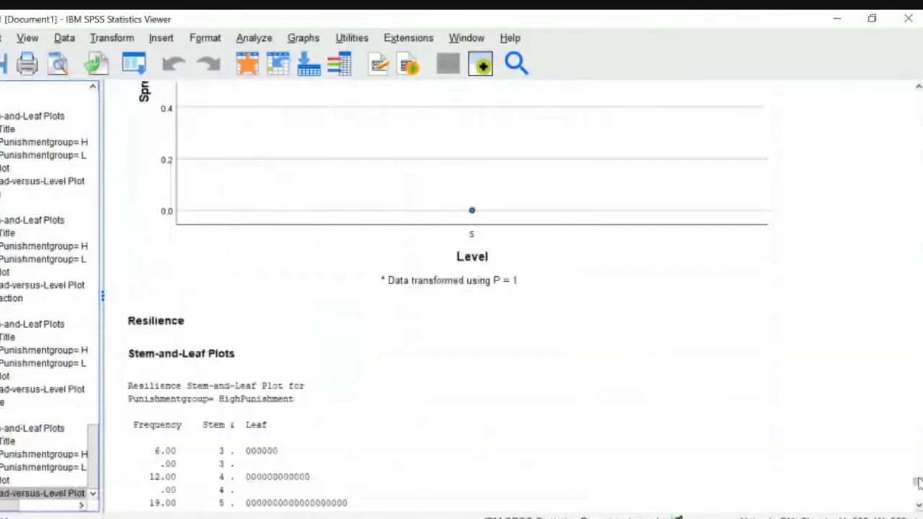
scroll(918, 476, up, 5)
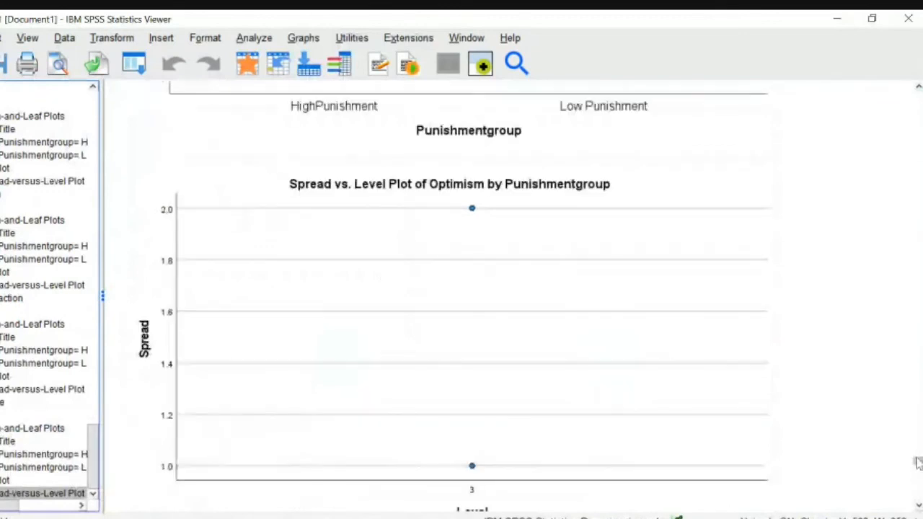
scroll(919, 463, down, 4)
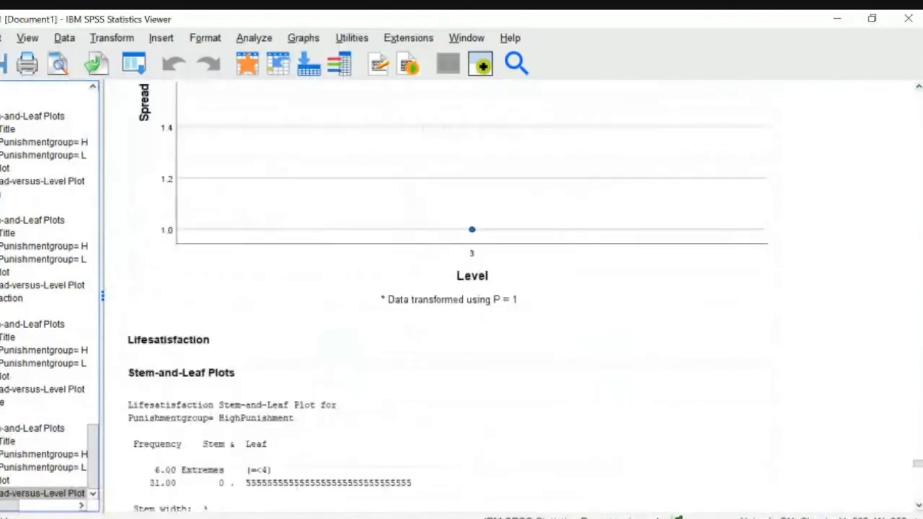
scroll(919, 462, up, 7)
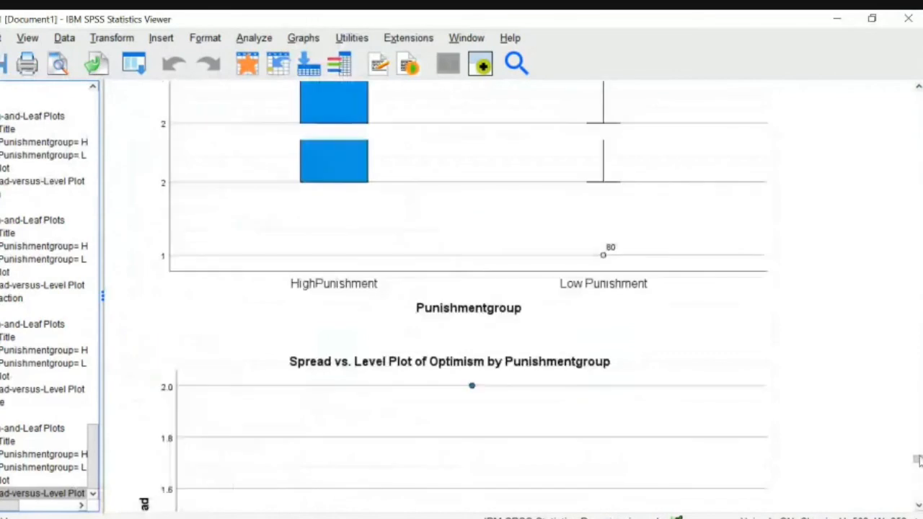
drag(918, 462, 919, 433)
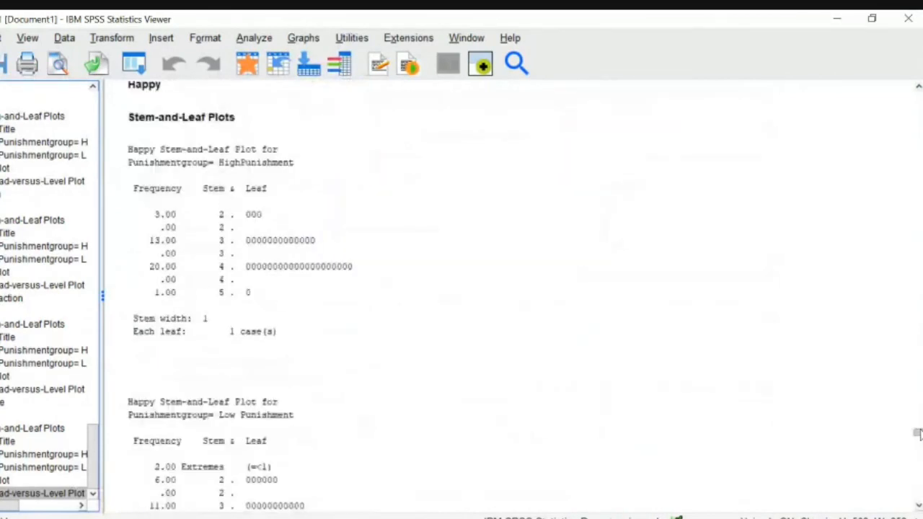
scroll(404, 401, down, 5)
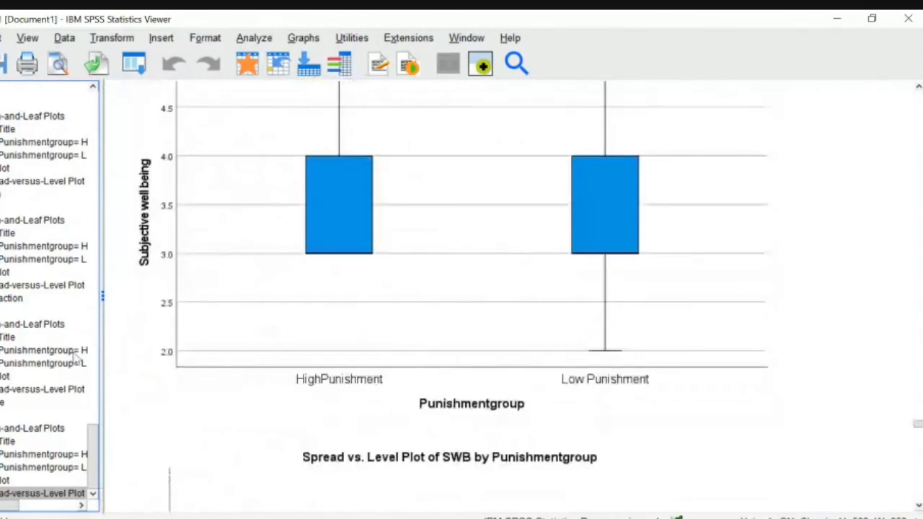
Step: View the Lifesatisfaction spread-versus-level plot, then the Resilience stem-and-leaf plots for both punishment groups and the Resilience boxplot
click(20, 389)
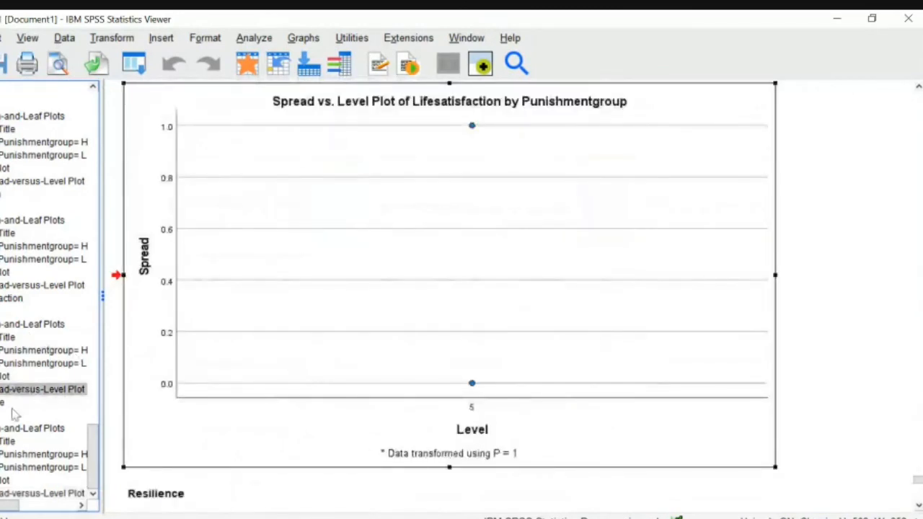
click(22, 428)
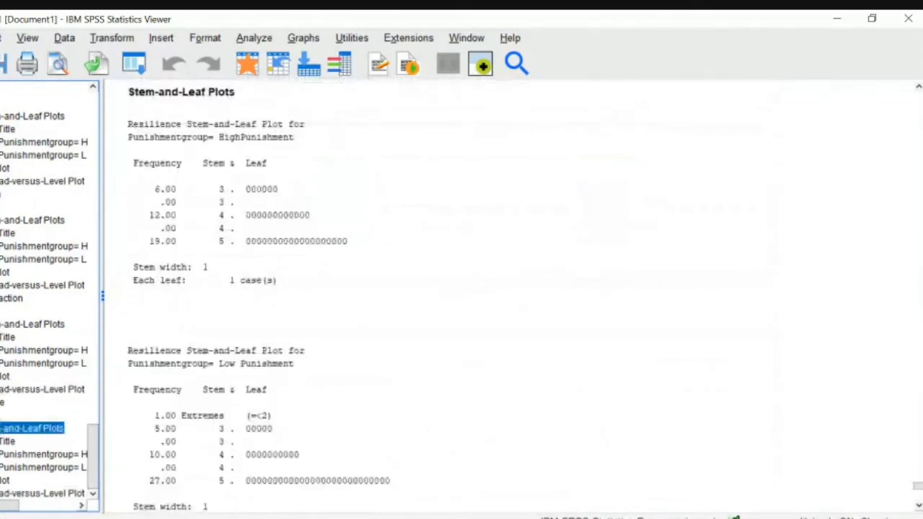
click(16, 455)
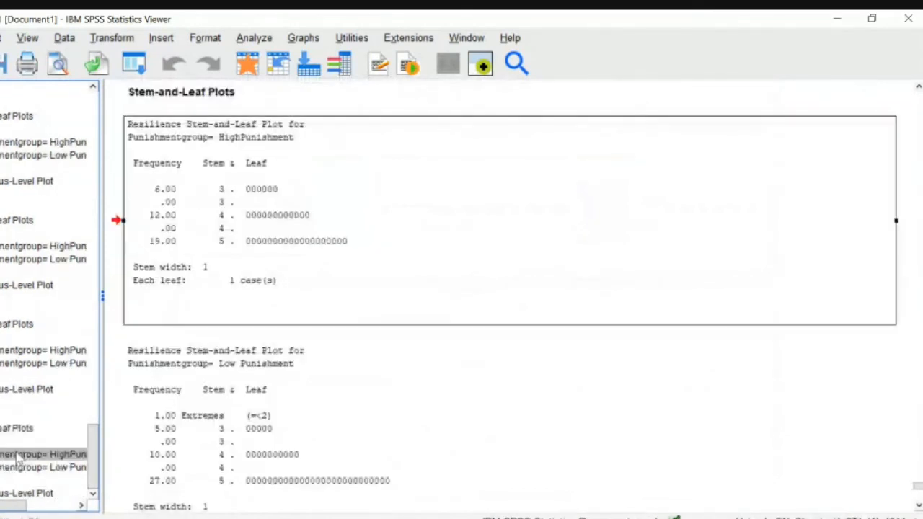
drag(18, 468, 97, 478)
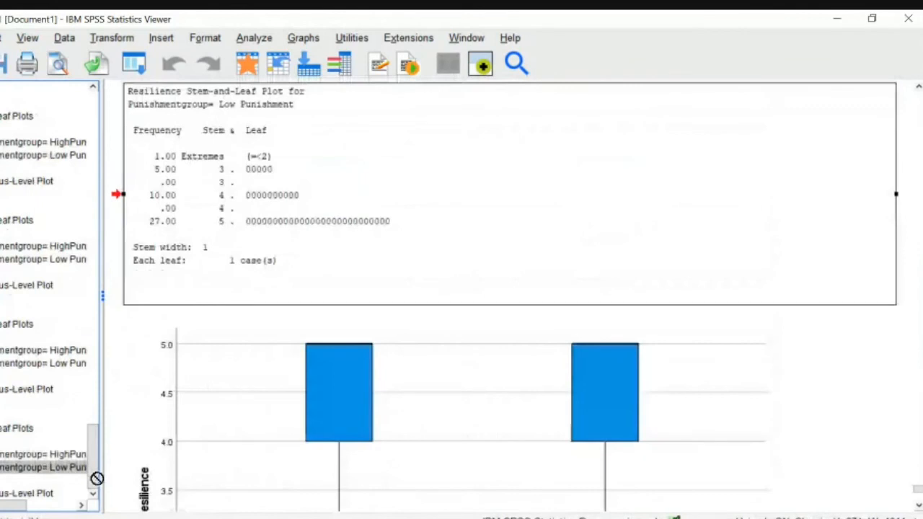
click(3, 482)
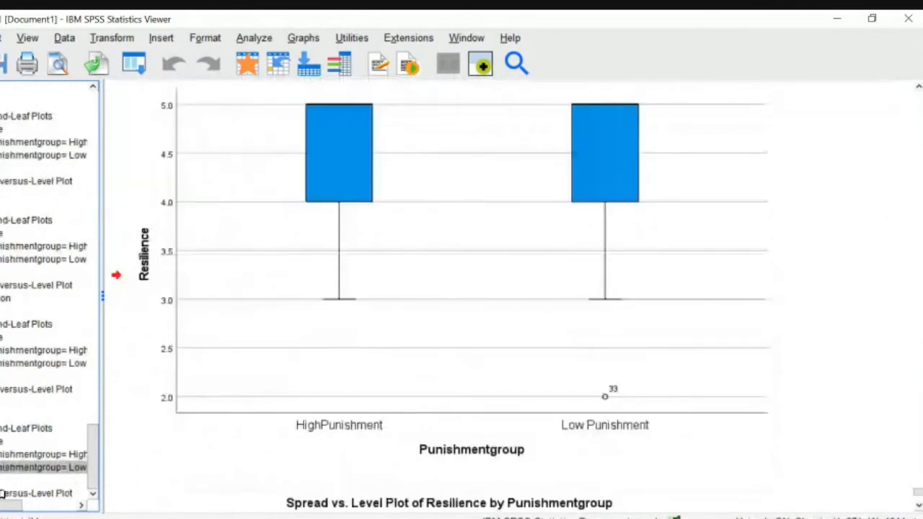
drag(2, 493, 4, 483)
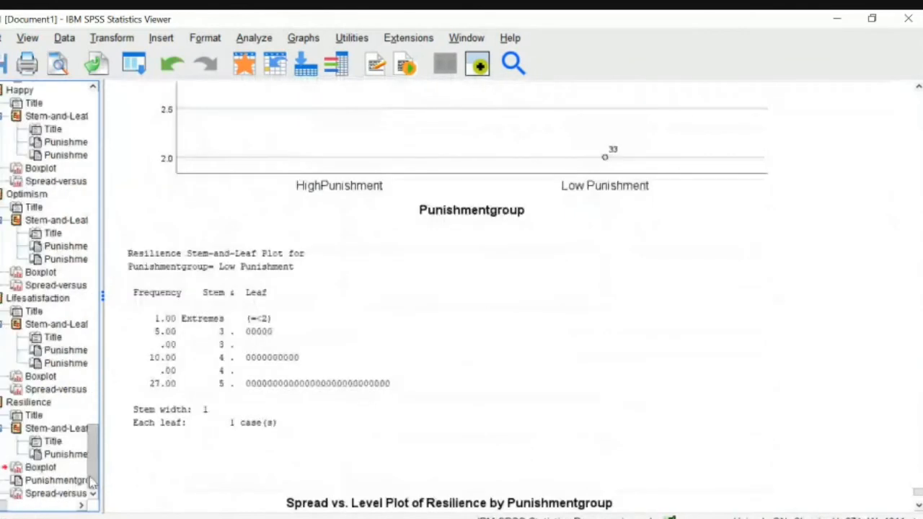
Step: View the spread-versus-level plots of Happy and SWB by Punishmentgroup and the Subjective well being stem-and-leaf plots
drag(91, 482, 93, 450)
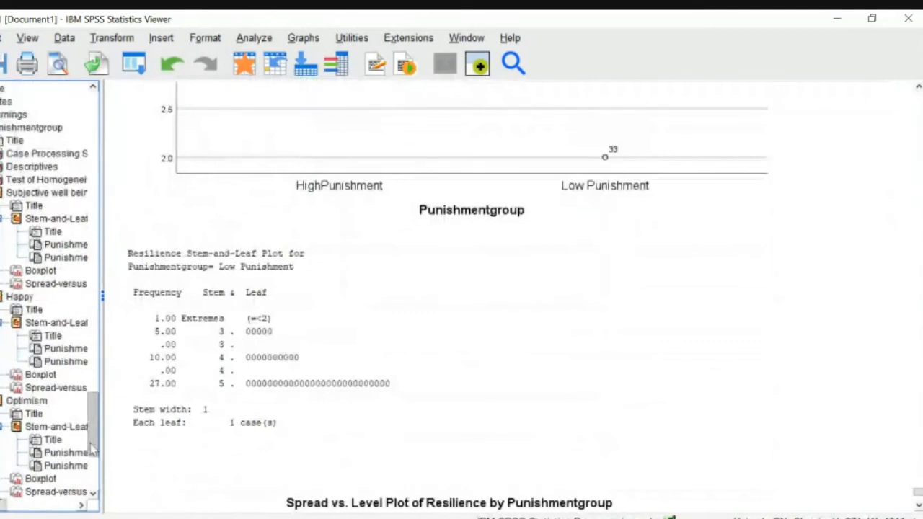
click(61, 389)
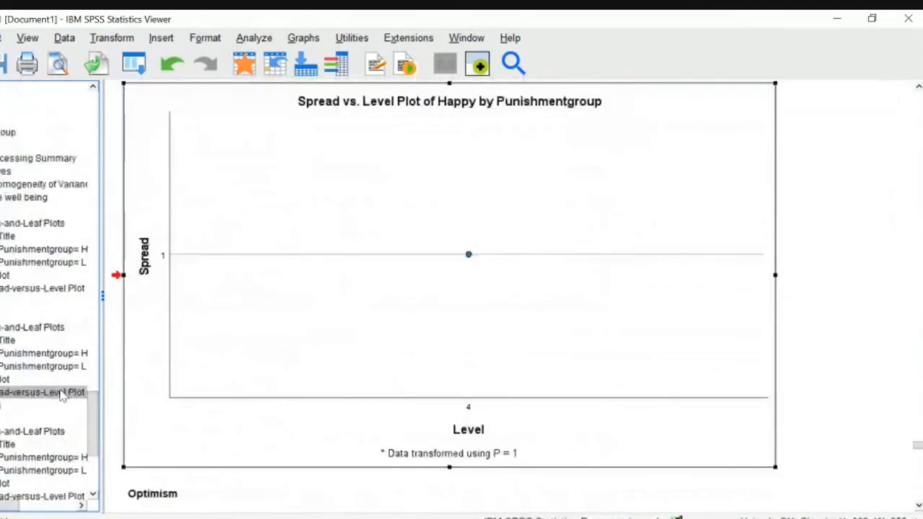
click(37, 290)
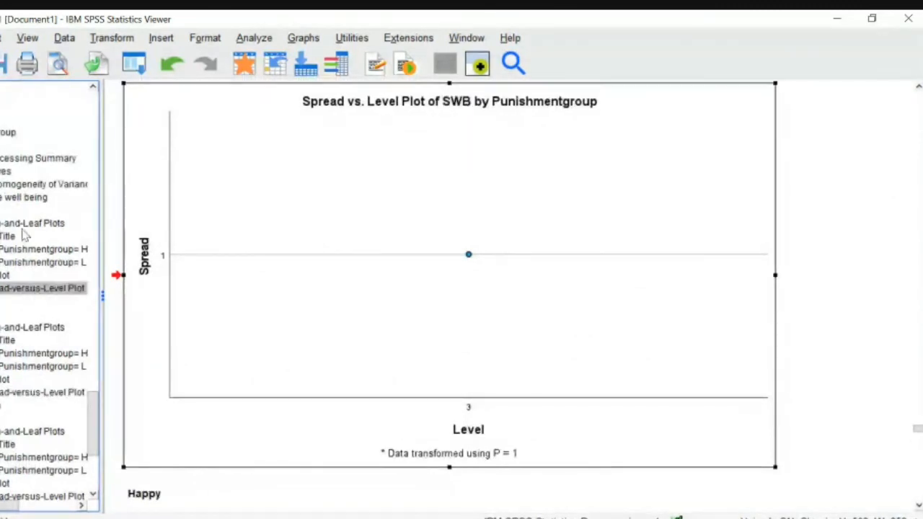
click(29, 224)
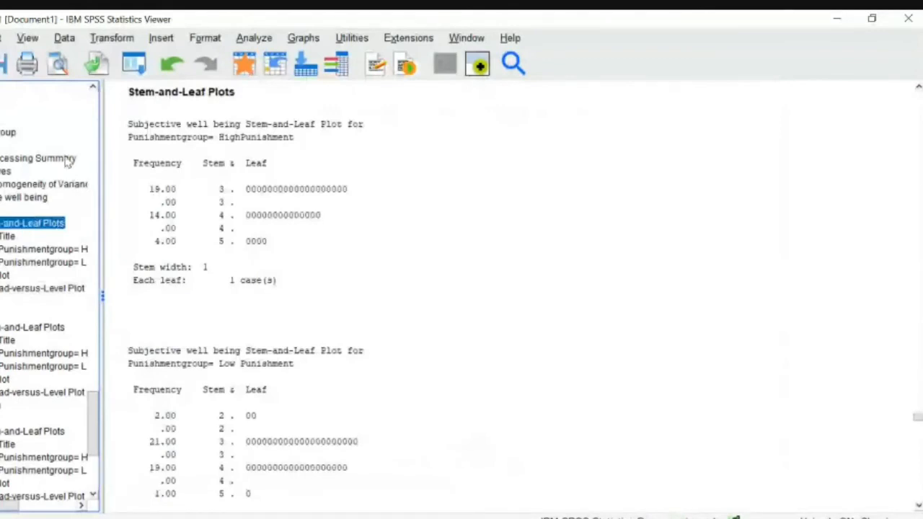
Step: Locate the Test of Homogeneity of Variance table and examine its Levene results from Subjective well being through Resilience
drag(4, 507, 0, 509)
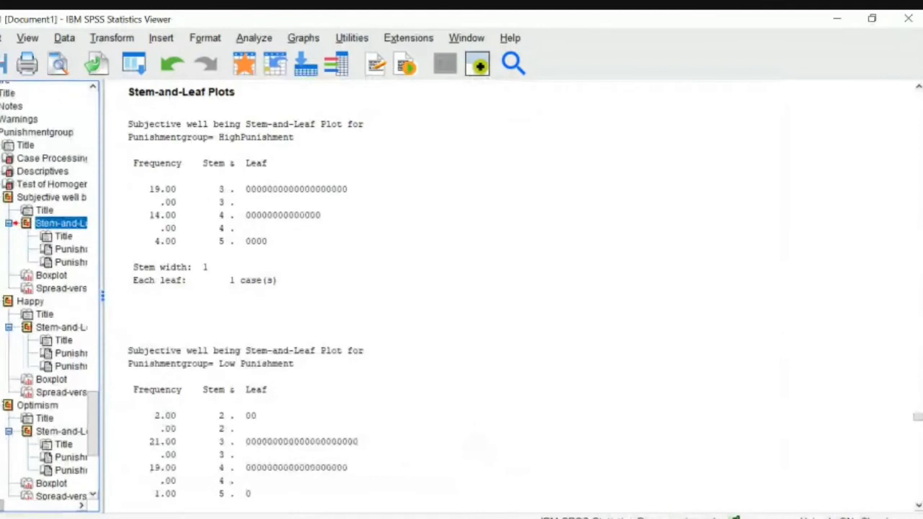
click(22, 185)
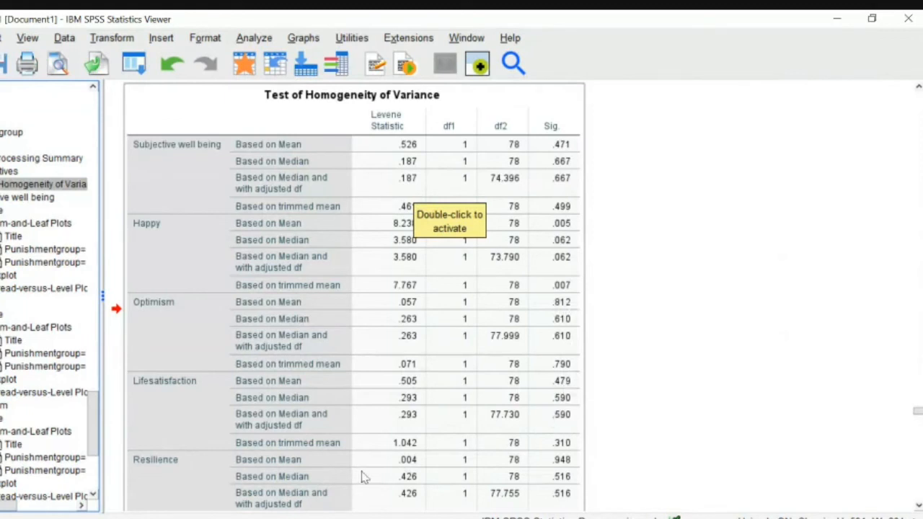
click(918, 508)
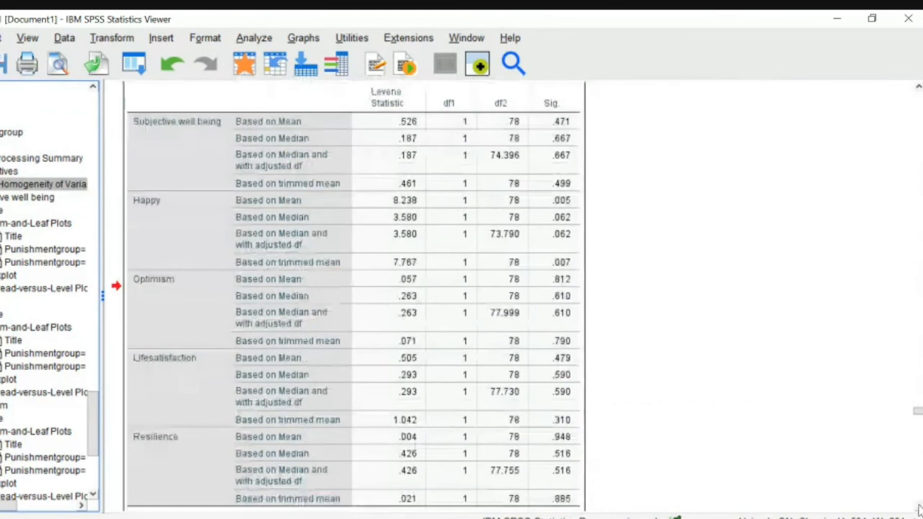
scroll(841, 476, down, 1)
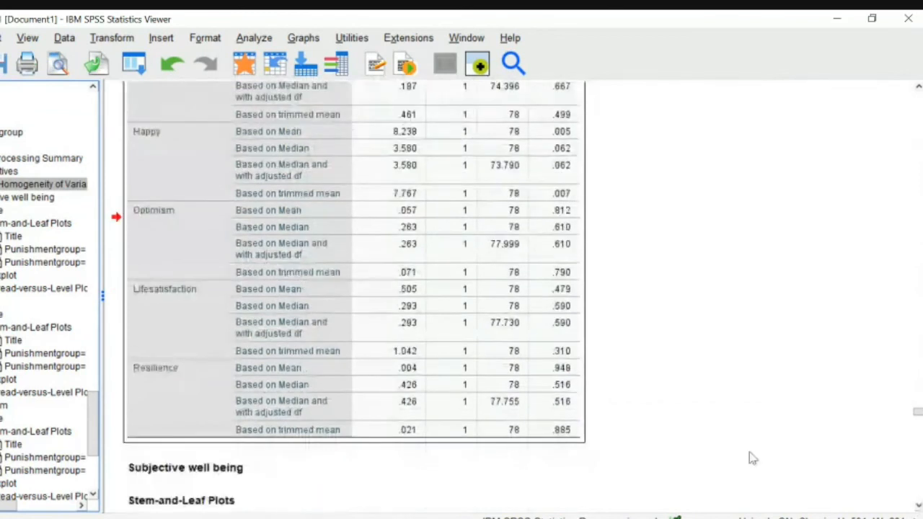